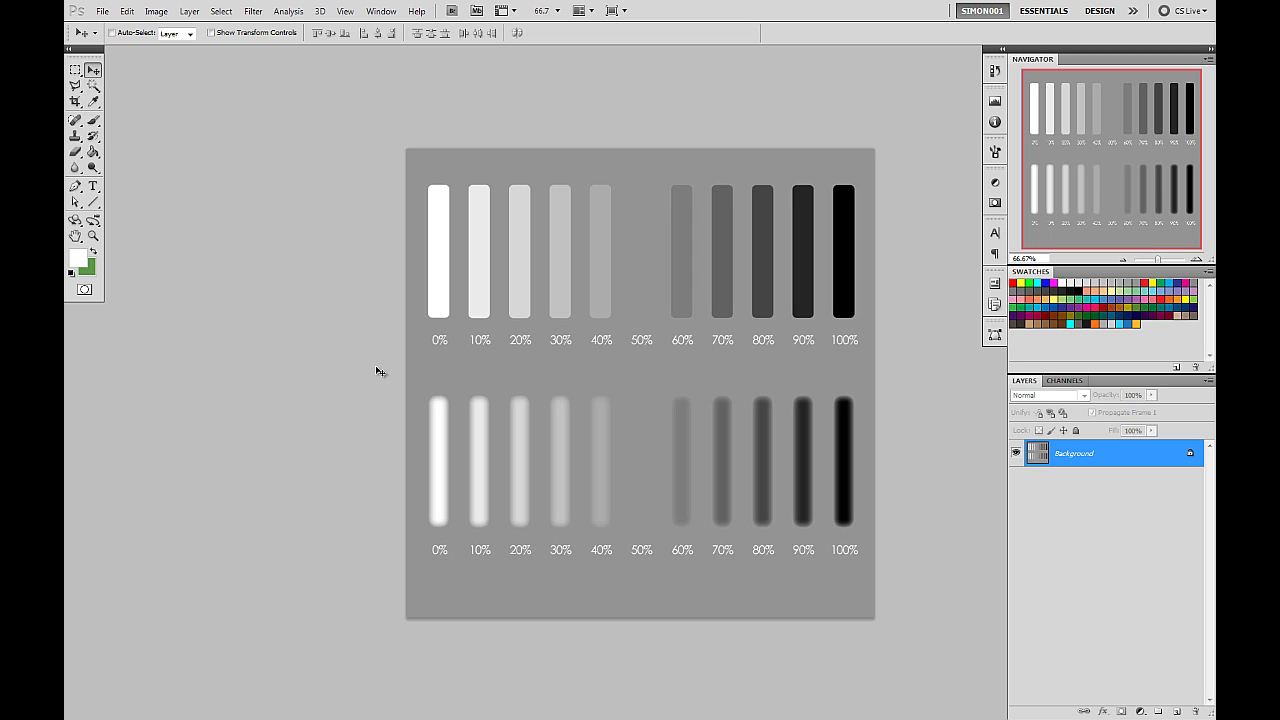
Step: Narrow the docked side panels to leave more room around the bump mapping chart
left_click_drag(640, 394, 558, 372)
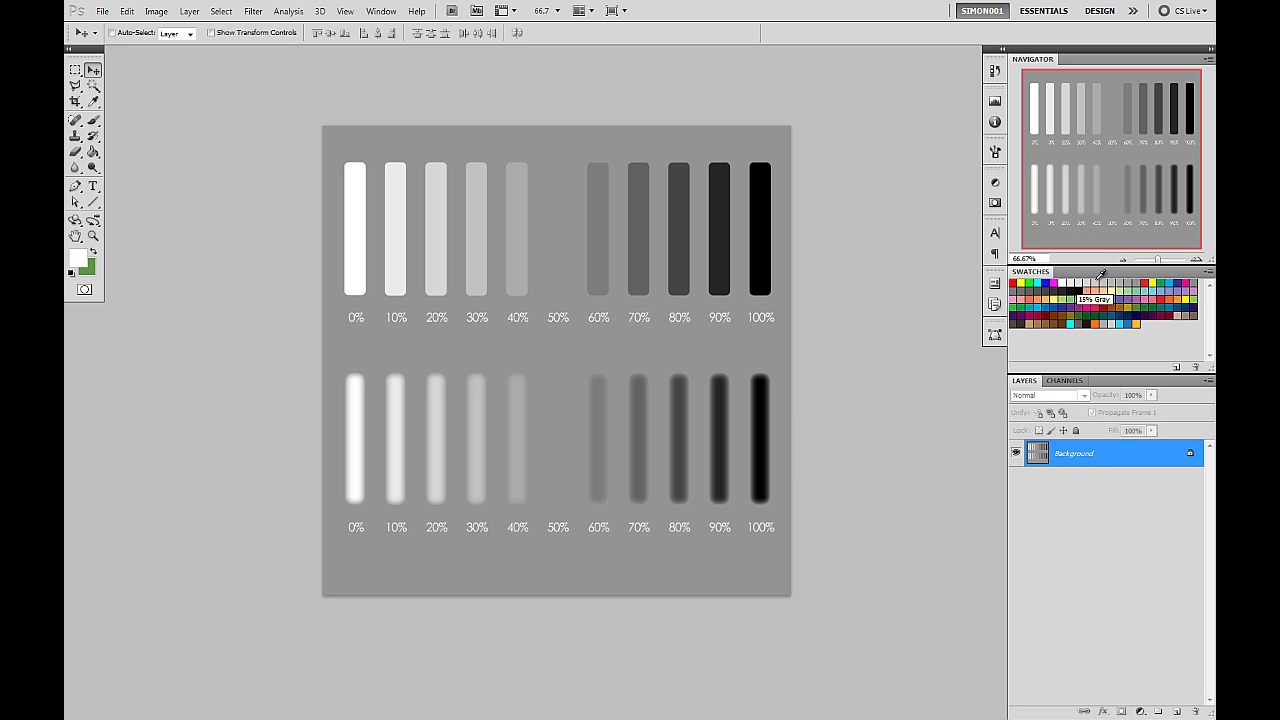
left_click_drag(1008, 364, 1087, 360)
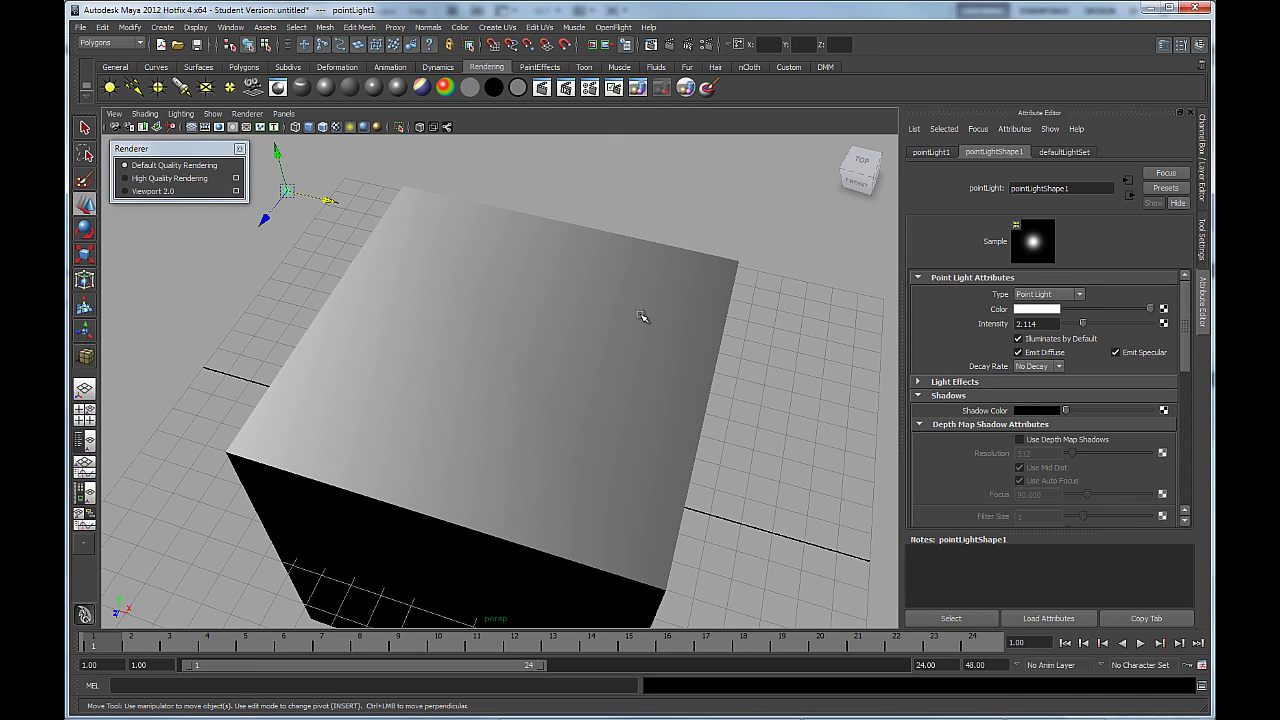
Step: In Maya, inspect the cube's UVs with shading turned on in the UV Texture Editor, and close the editor
scroll(750, 438, "down", 5)
left_click_drag(750, 438, 500, 306)
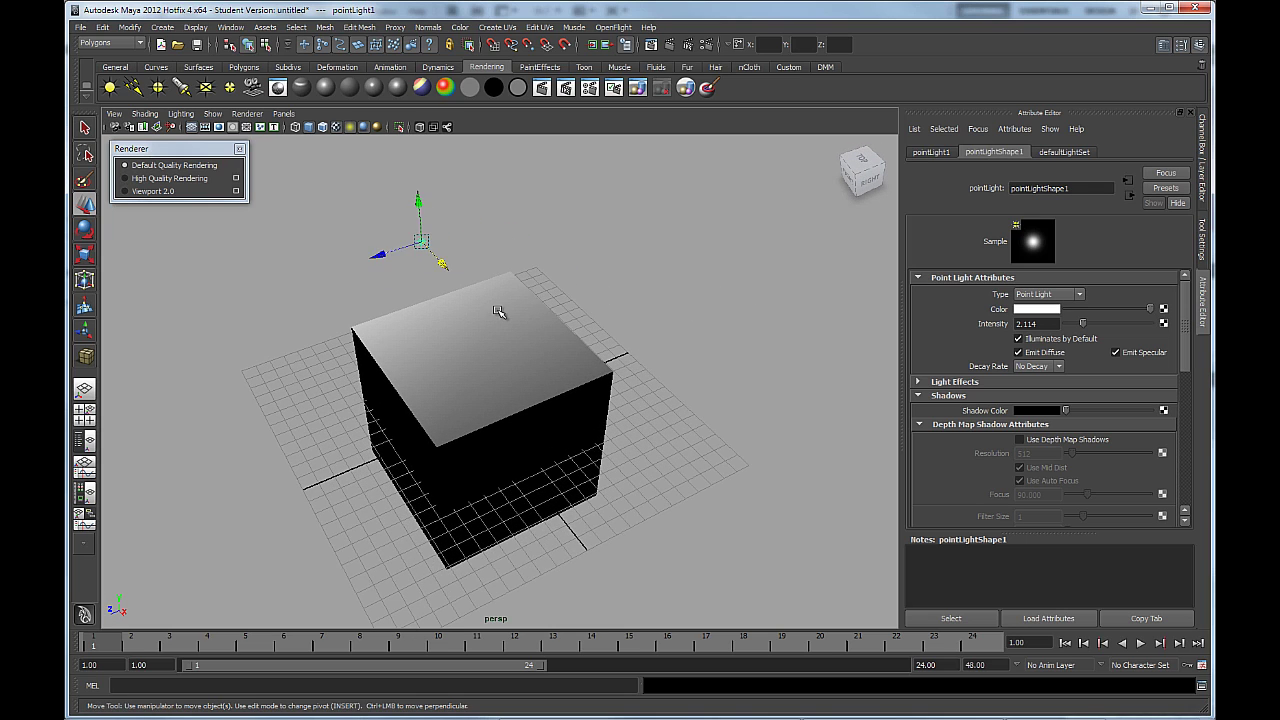
left_click(500, 306)
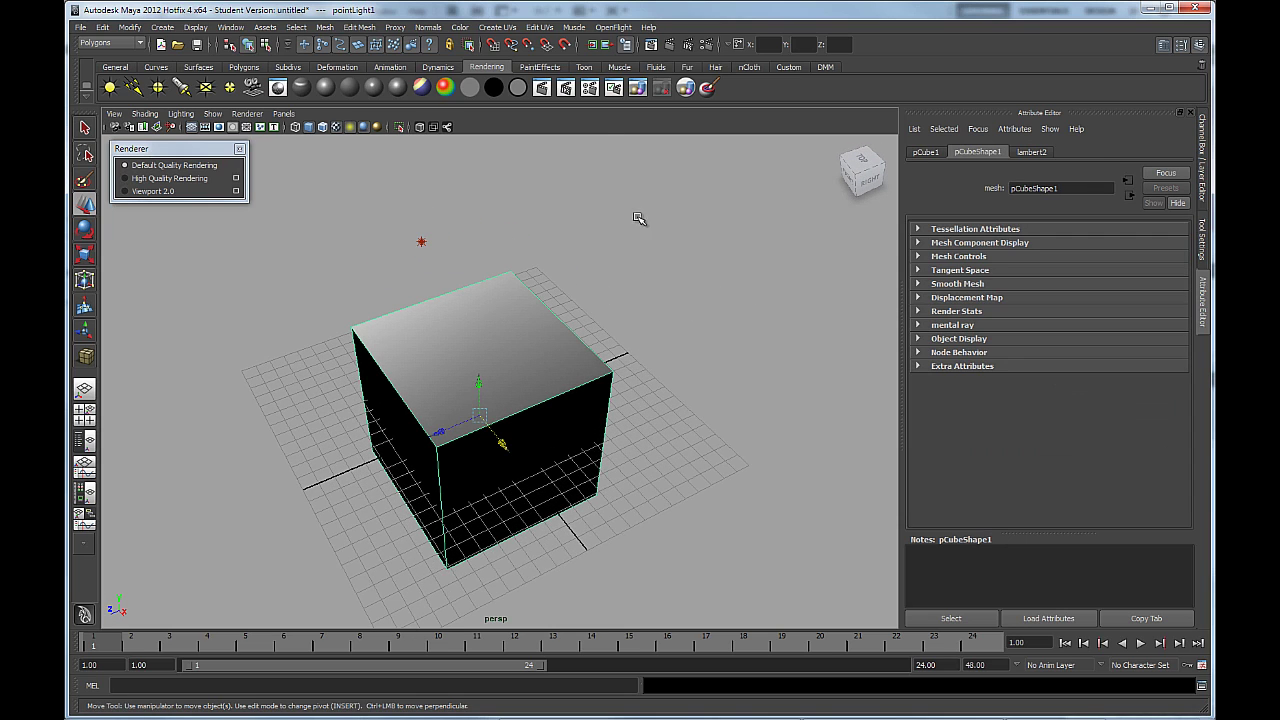
left_click(244, 67)
left_click(806, 88)
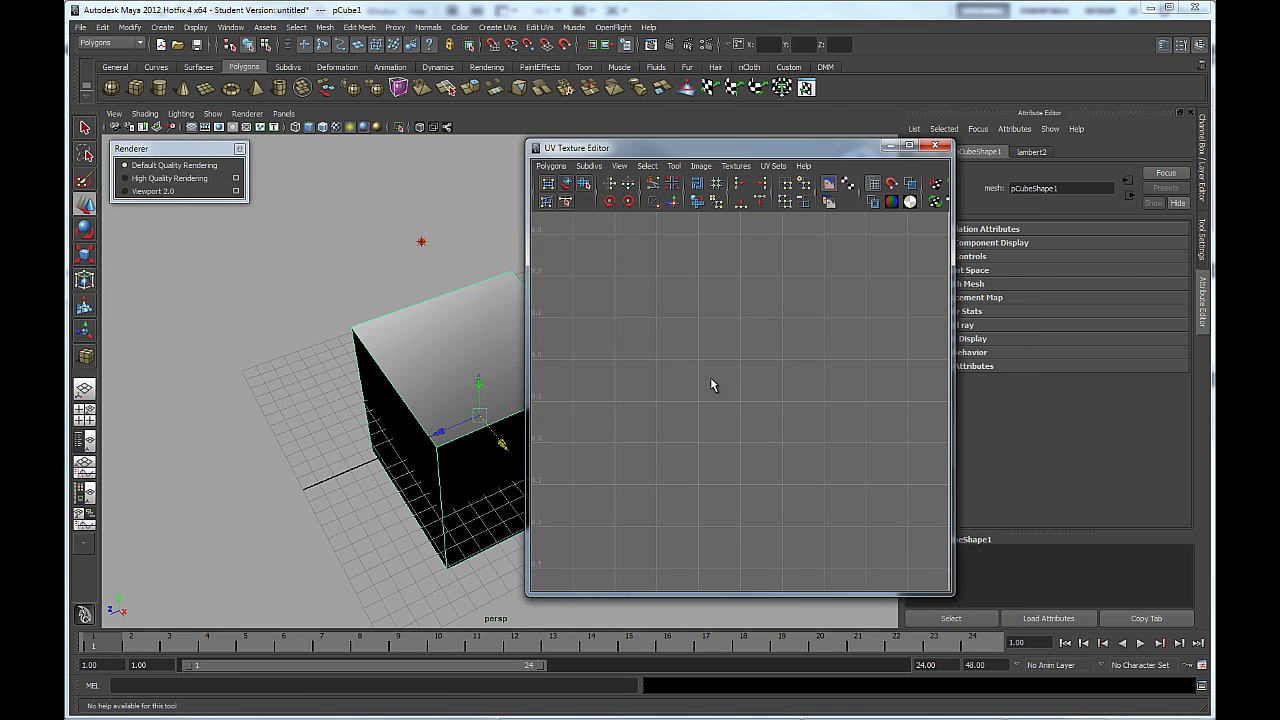
scroll(706, 400, "up", 2)
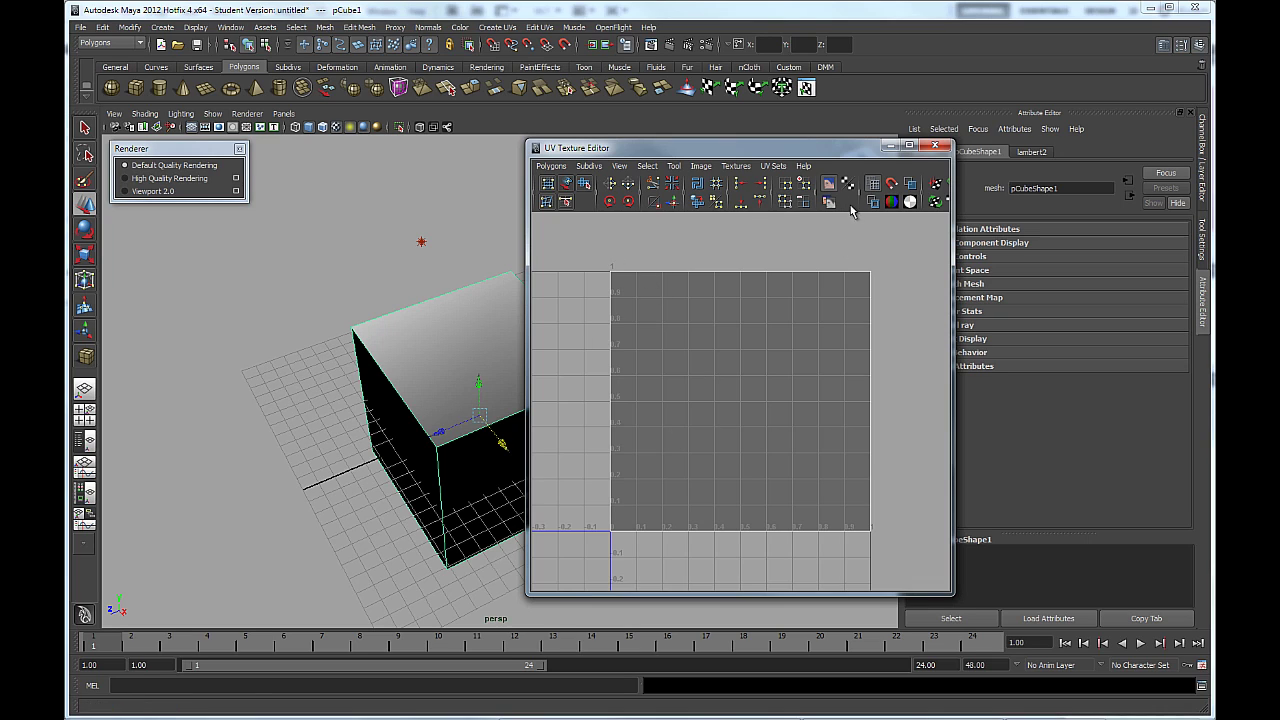
left_click(910, 183)
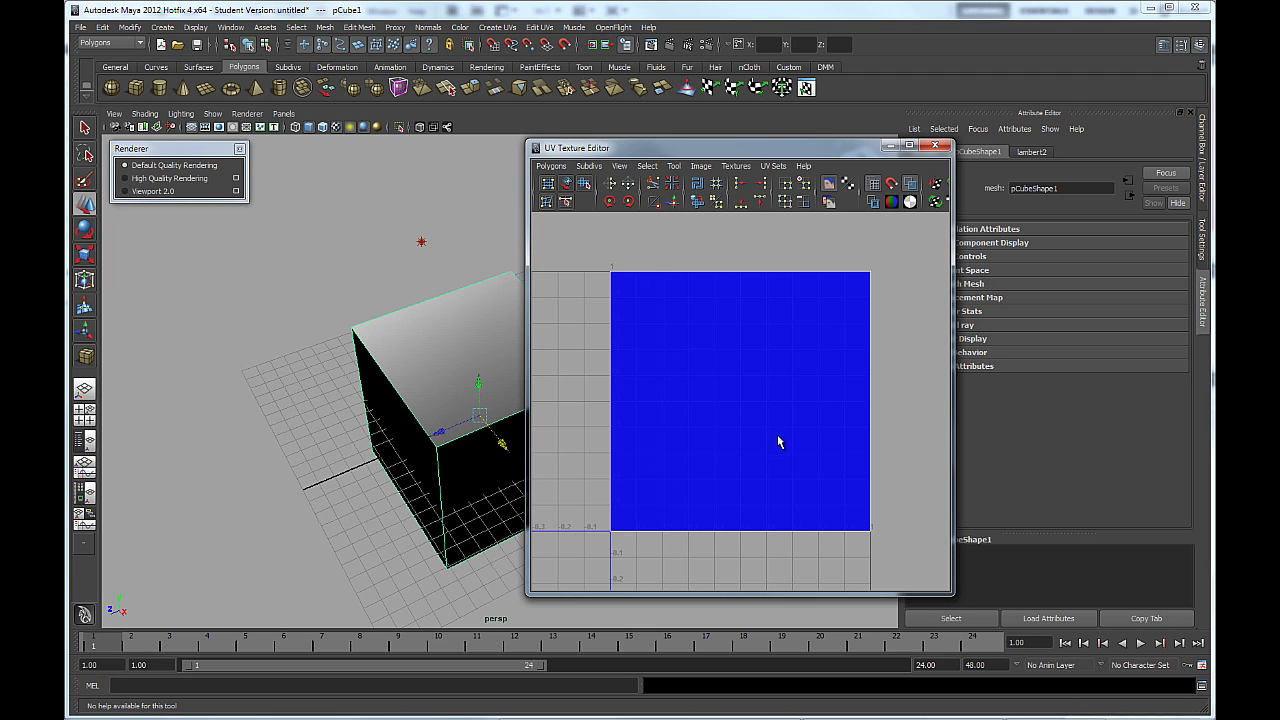
left_click(932, 150)
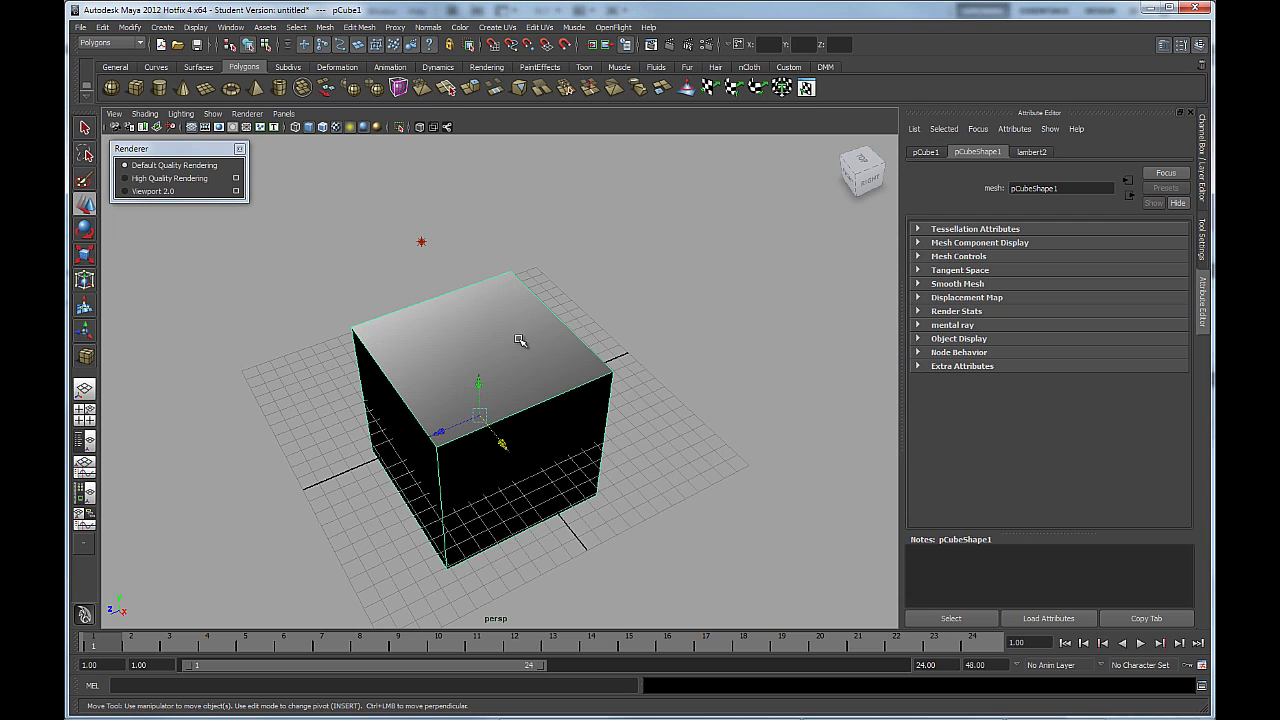
Step: Select the point light beside the cube
left_click_drag(522, 342, 451, 332)
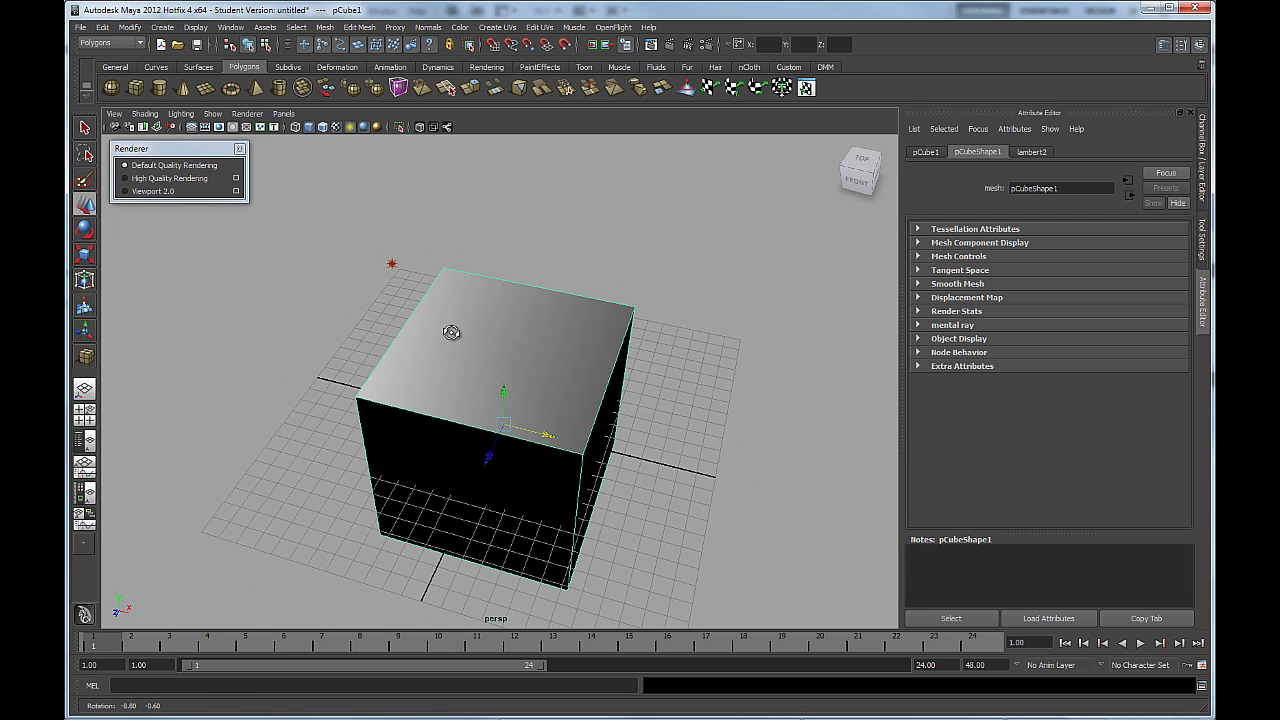
left_click(365, 264)
left_click_drag(393, 264, 380, 247)
mouse_move(425, 367)
left_mouse_down()
mouse_move(411, 349)
mouse_move(449, 362)
left_mouse_up()
left_click(449, 362)
left_click_drag(543, 297, 568, 323)
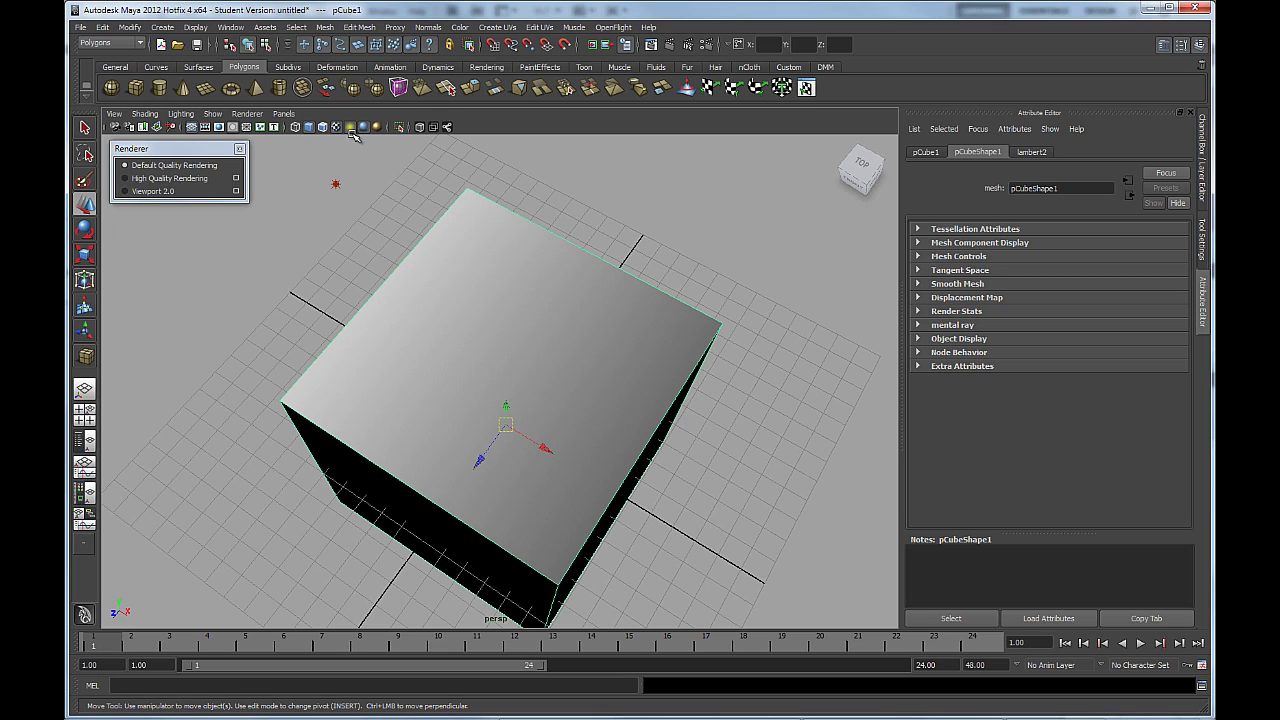
left_click(335, 184)
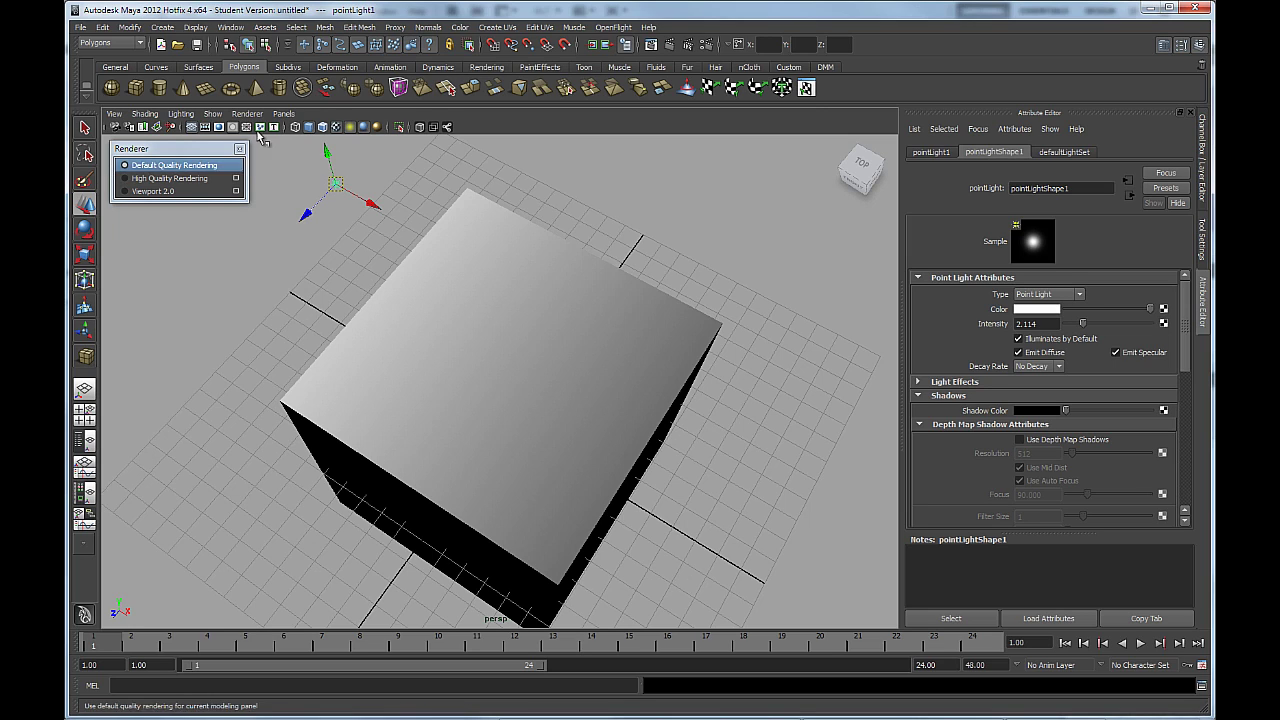
Step: Switch the perspective viewport's renderer from default quality to Viewport 2.0
left_click(247, 115)
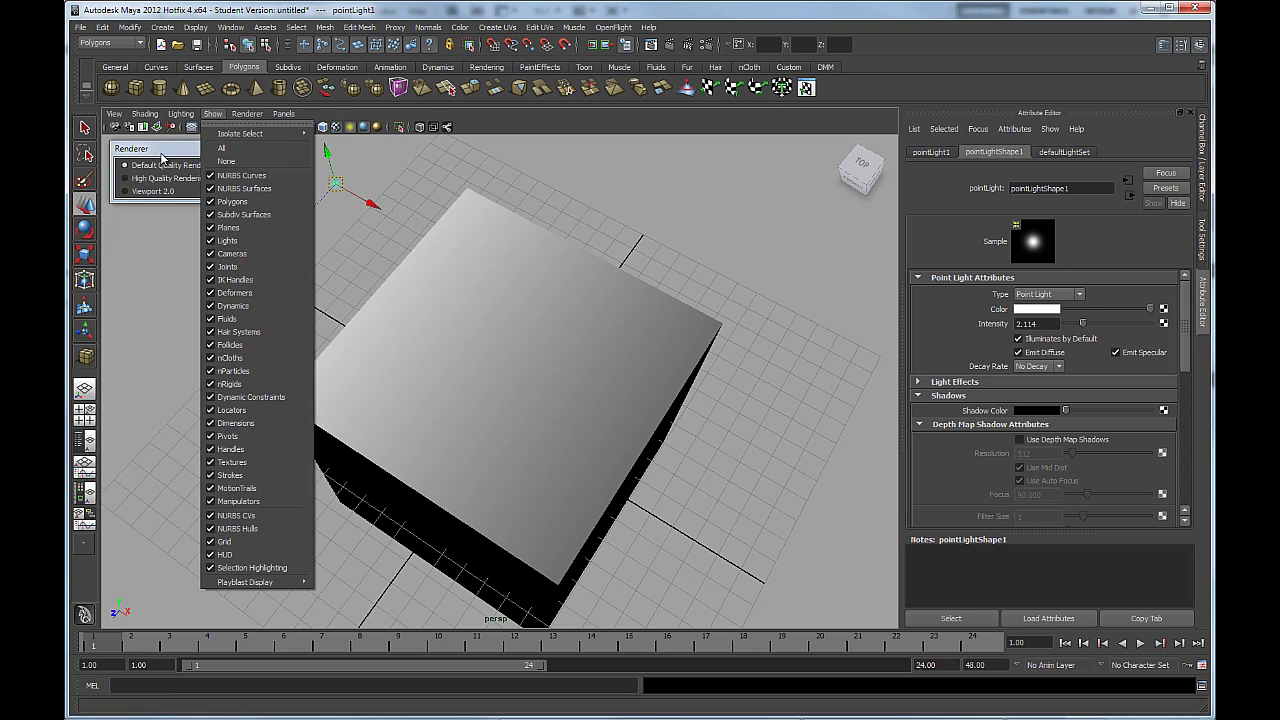
left_click(147, 160)
left_click_drag(139, 151, 136, 151)
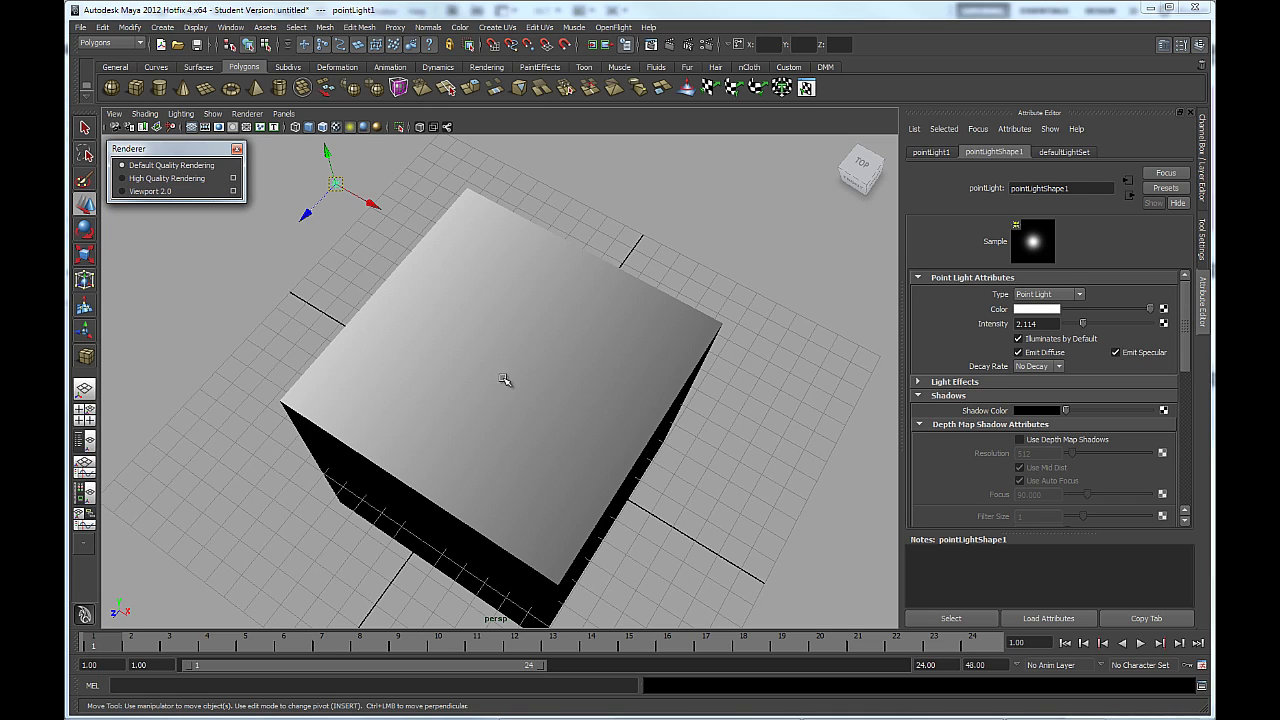
left_click(140, 192)
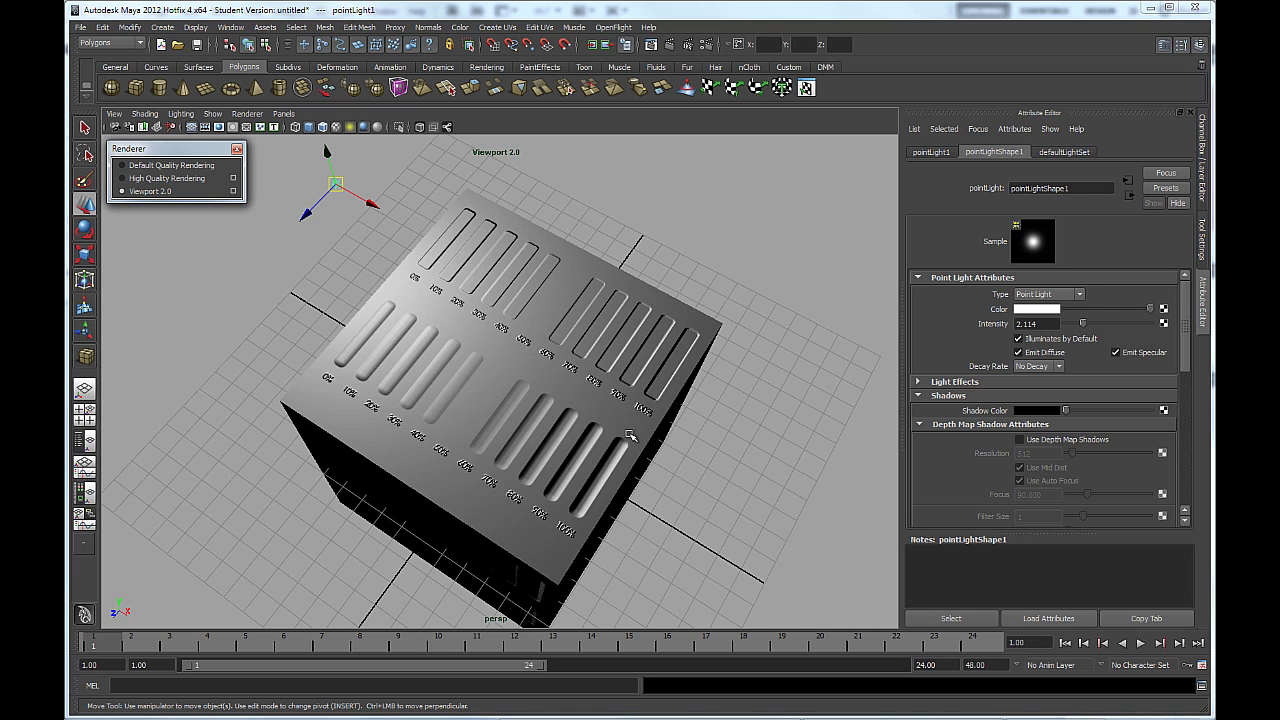
Step: Examine how the hard-edged and soft-edged bars from 0% to 100% grey look as bumps on the cube
left_click_drag(492, 396, 596, 405)
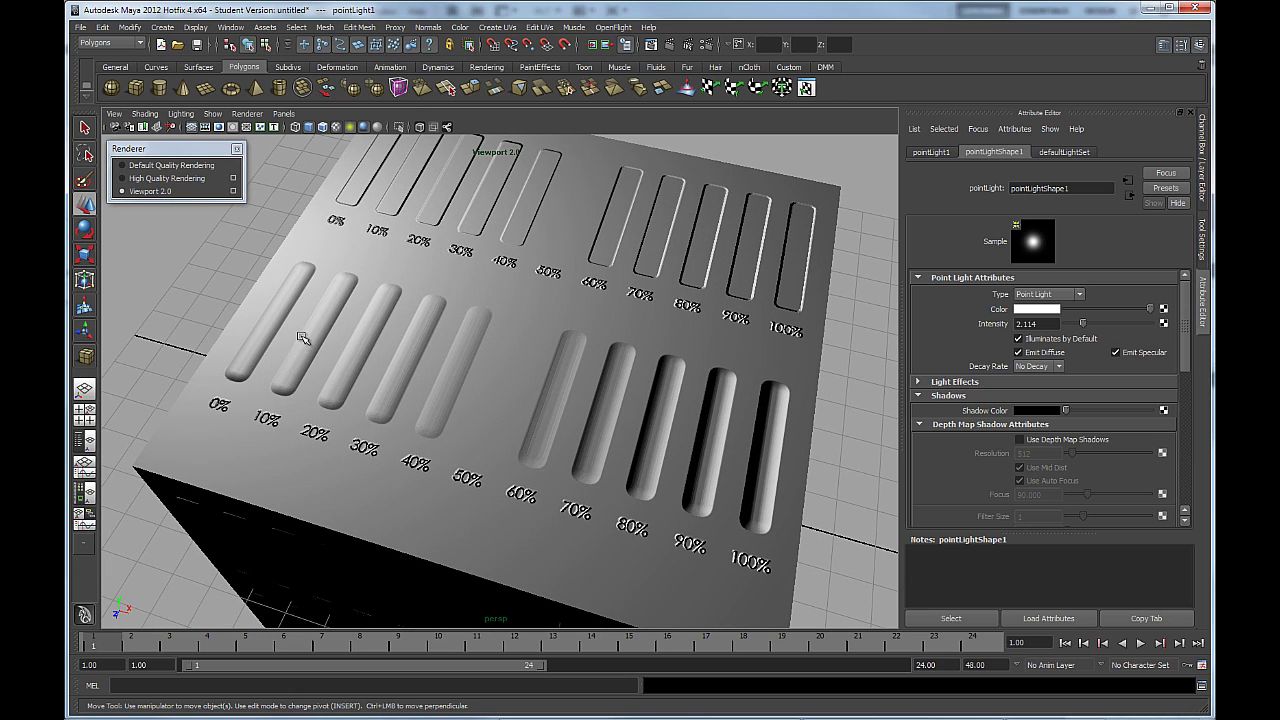
left_click_drag(485, 333, 494, 389)
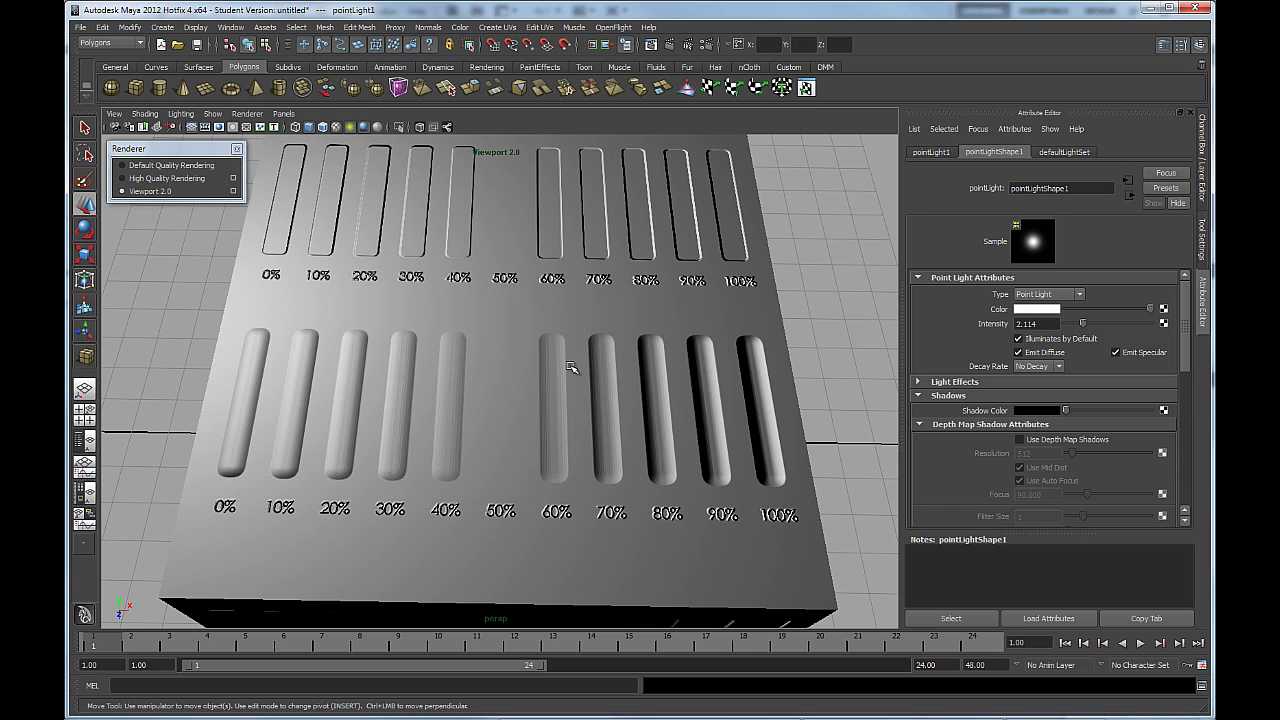
key("a")
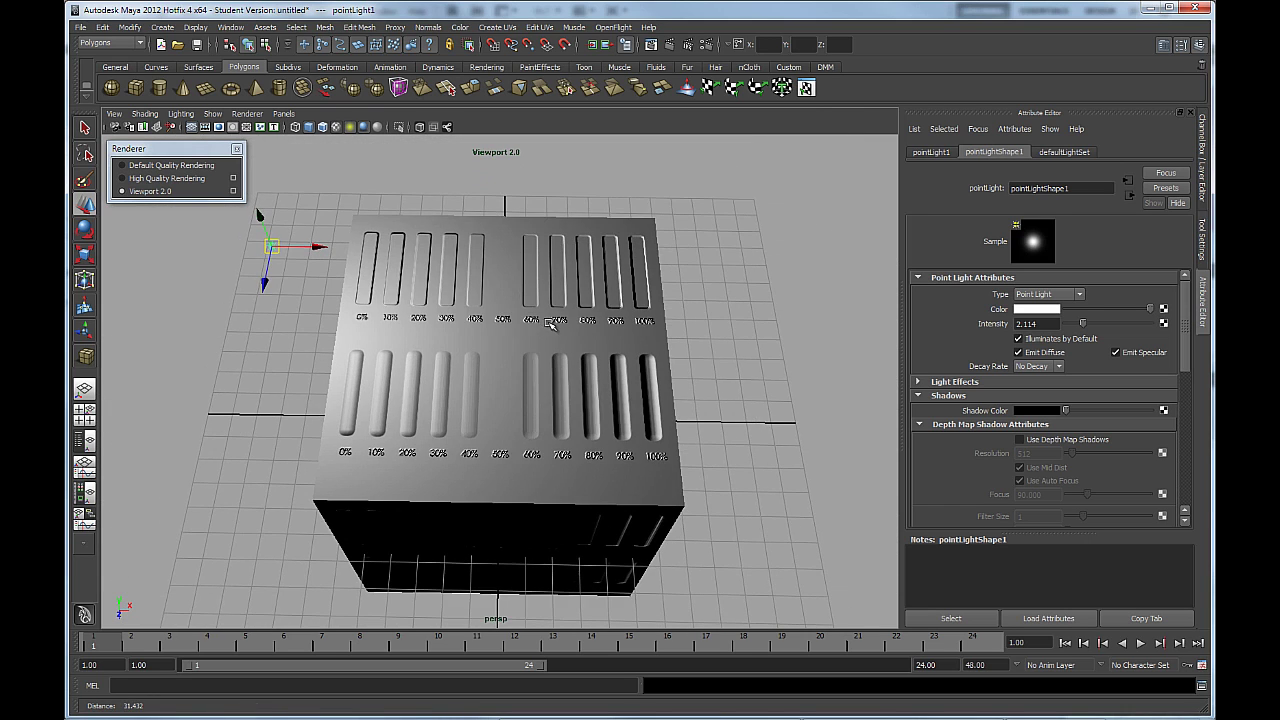
scroll(461, 308, "up", 2)
mouse_move(281, 191)
left_mouse_down()
mouse_move(320, 215)
mouse_move(385, 214)
mouse_move(240, 236)
mouse_move(302, 231)
left_mouse_up()
scroll(468, 344, "up", 1)
scroll(468, 344, "up", 3)
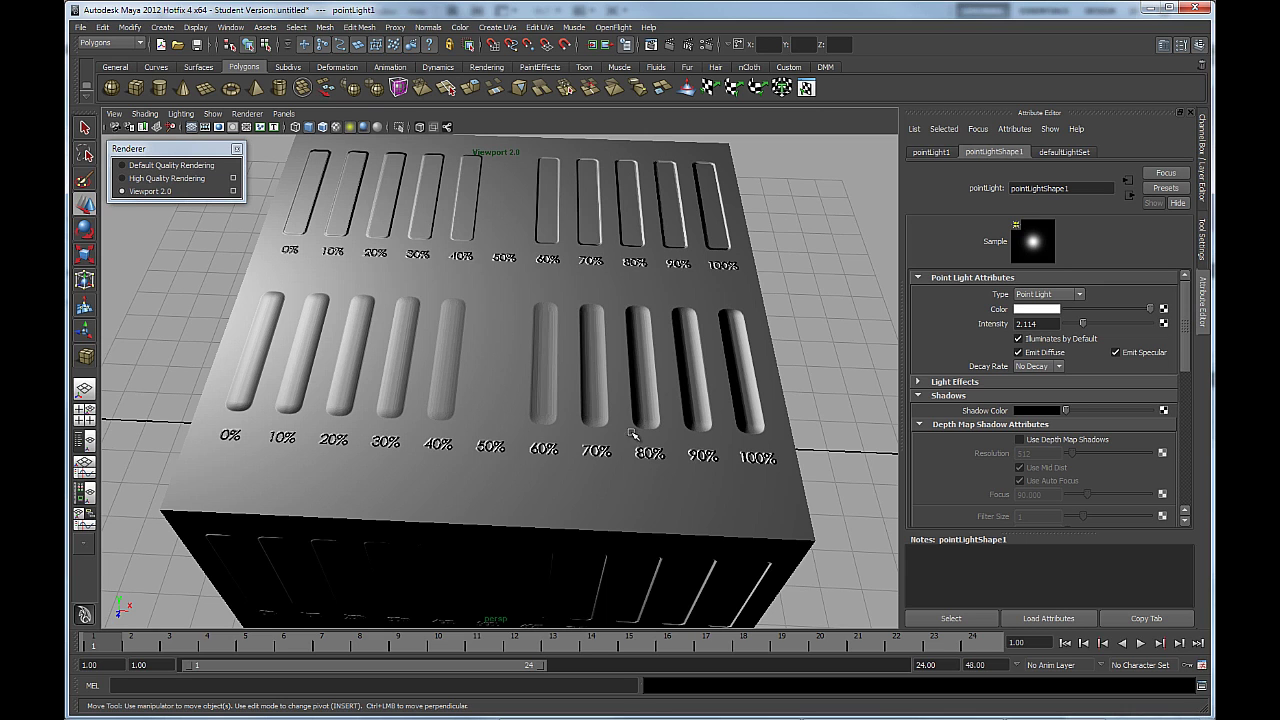
left_click_drag(641, 312, 524, 438)
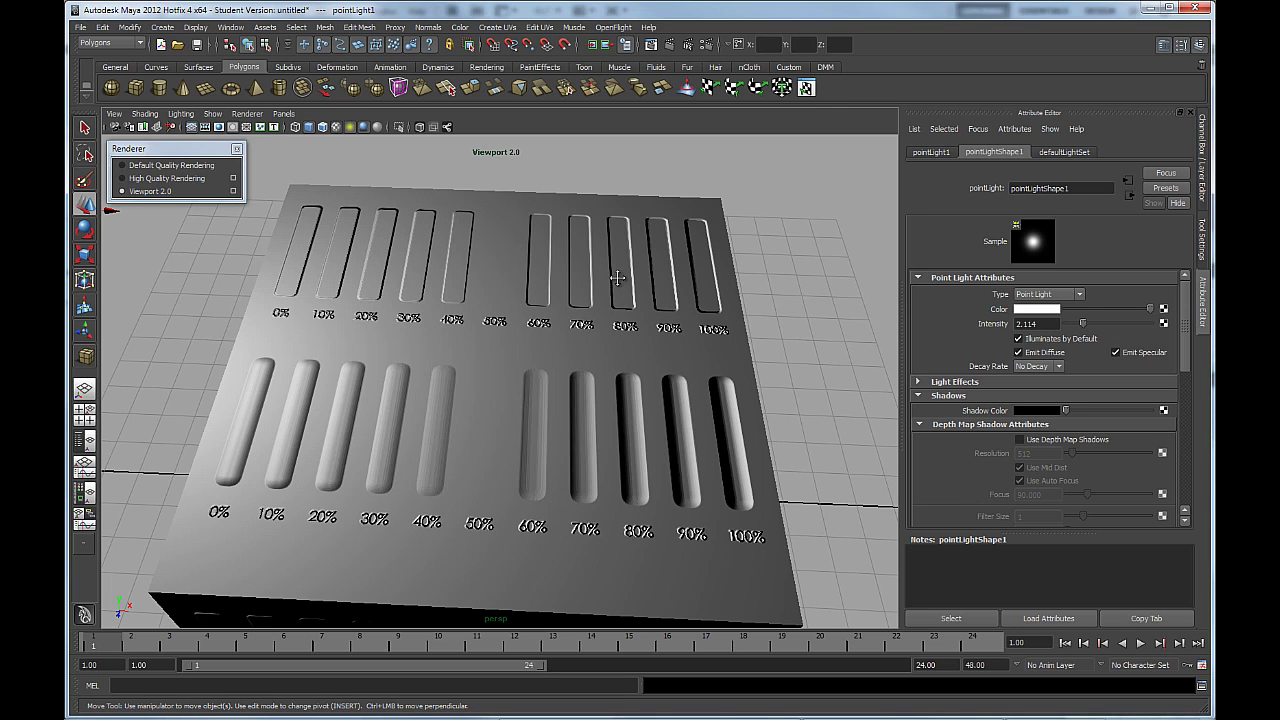
left_click_drag(618, 278, 608, 310)
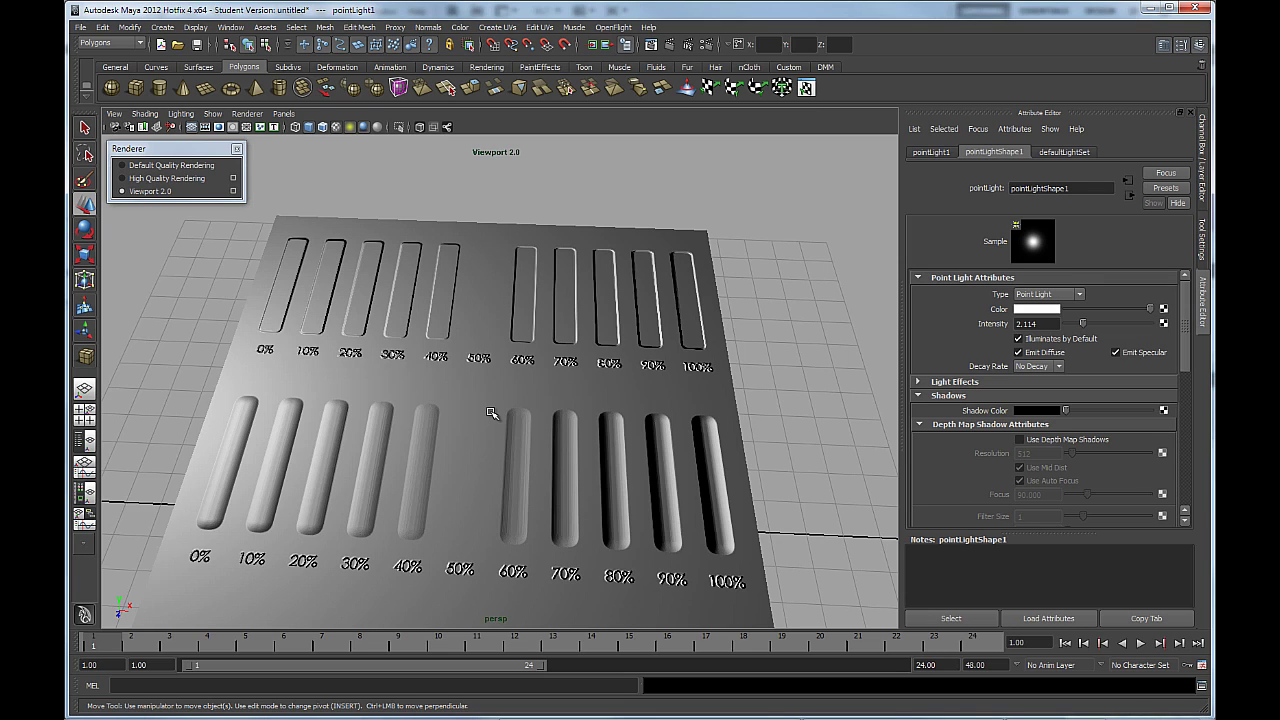
Step: Switch to Photoshop, leave full-screen mode and close the Bump Mapping chart001.tga document
key("alt+Tab")
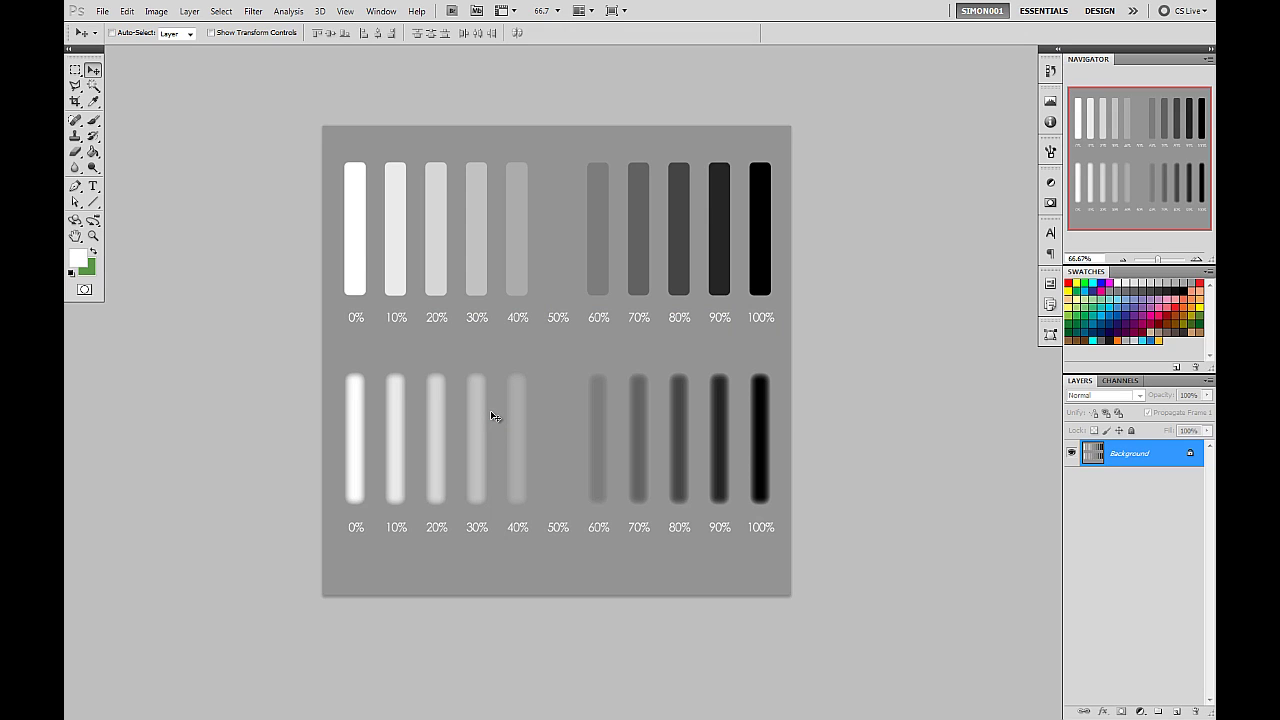
key("f")
key("f")
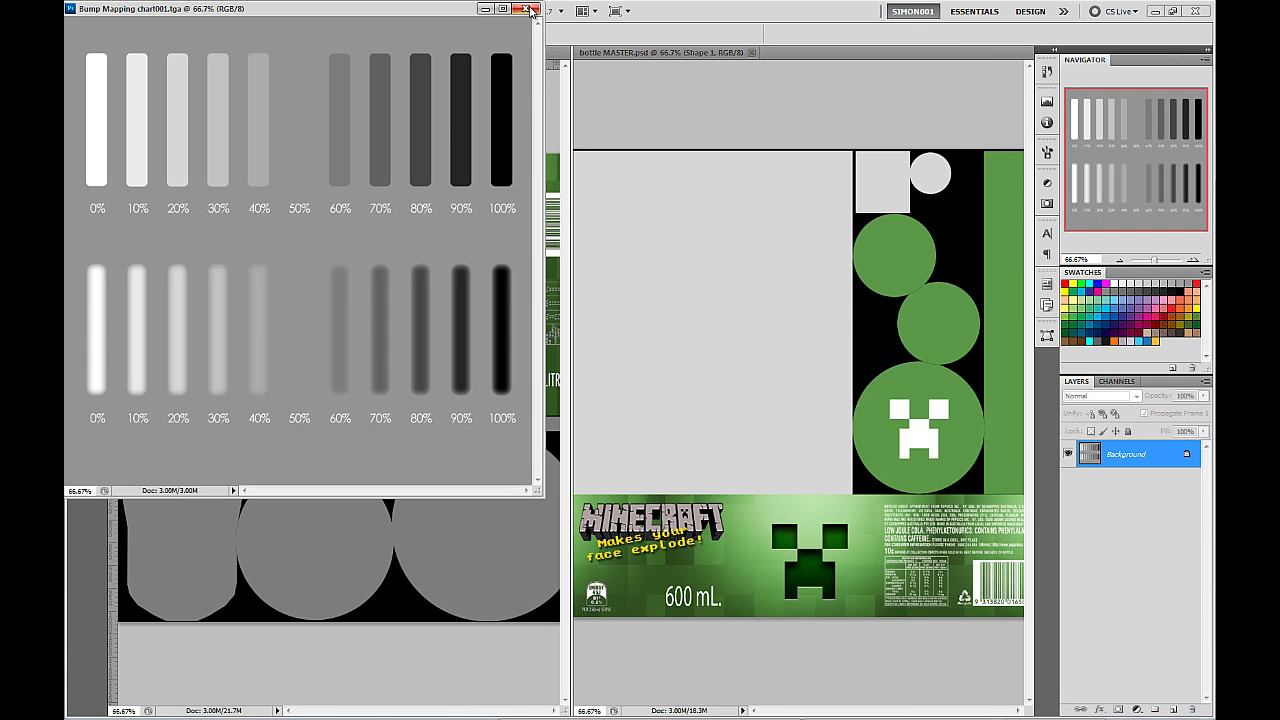
left_click(531, 10)
Step: Make can MASTER.psd the active document and widen its window until the whole can texture fits
left_click(322, 379)
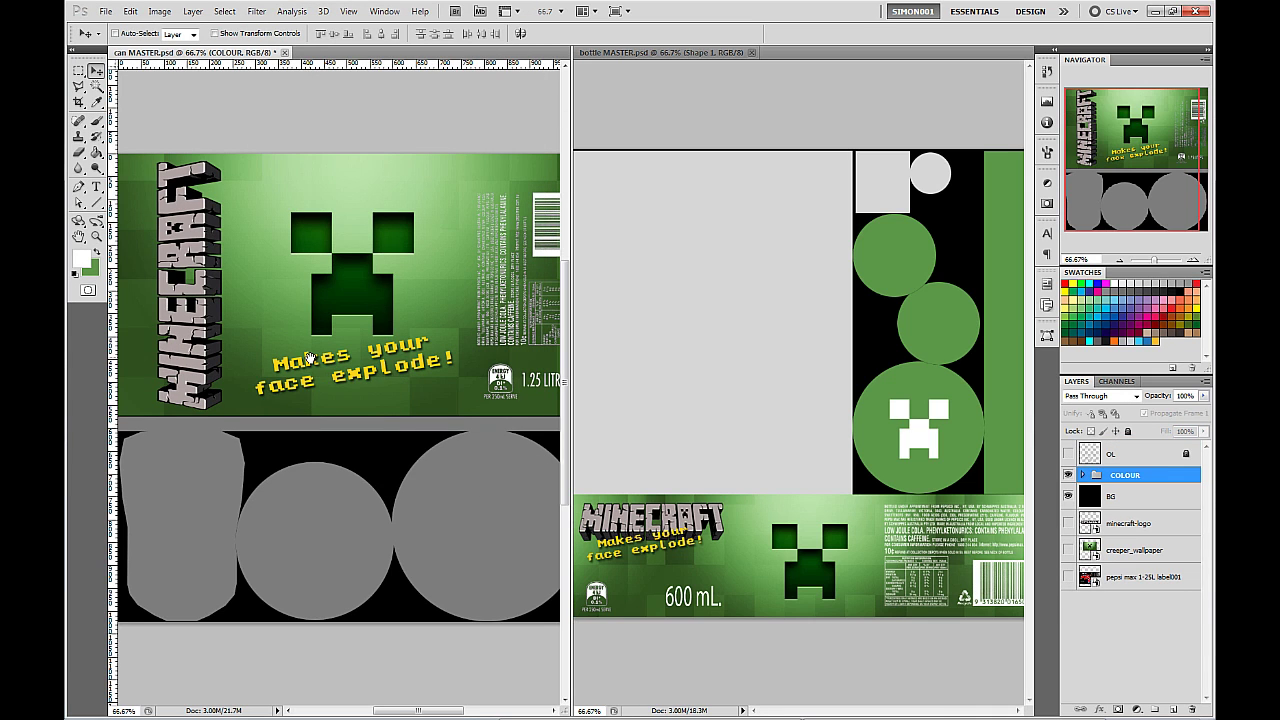
mouse_move(564, 278)
left_mouse_down()
mouse_move(586, 171)
mouse_move(563, 177)
mouse_move(574, 320)
mouse_move(572, 278)
left_mouse_up()
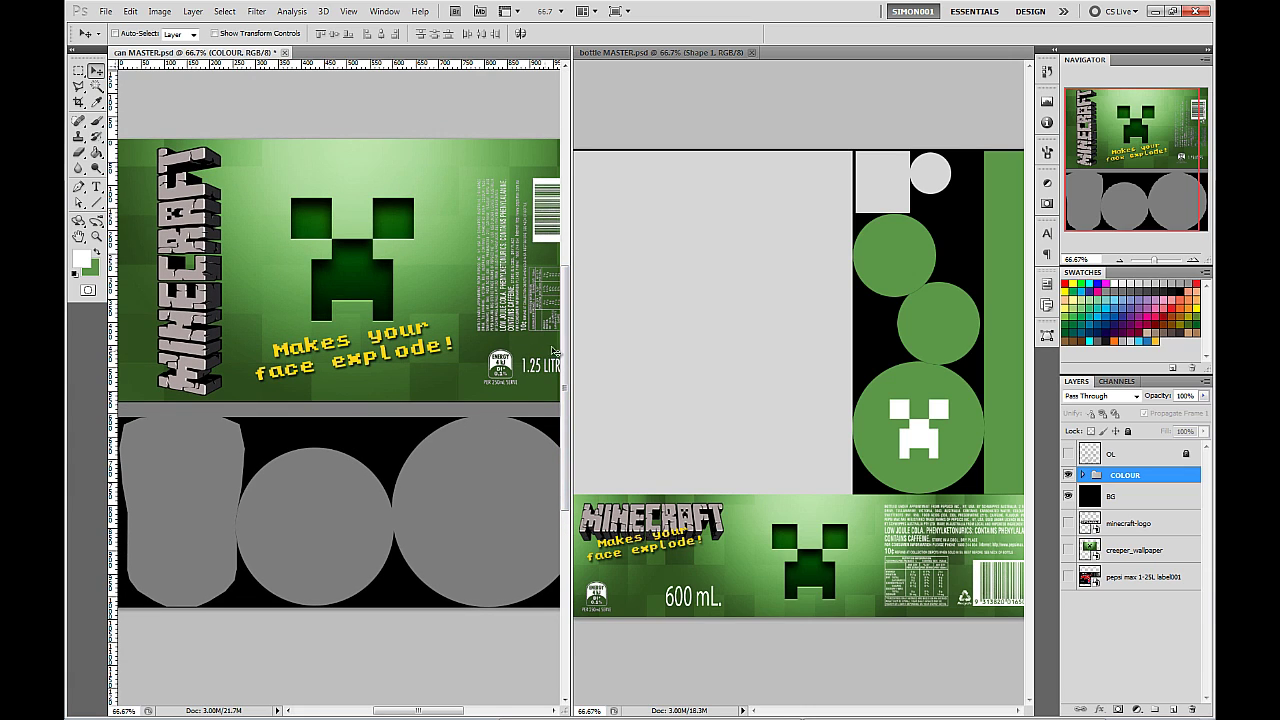
left_click_drag(571, 337, 623, 350)
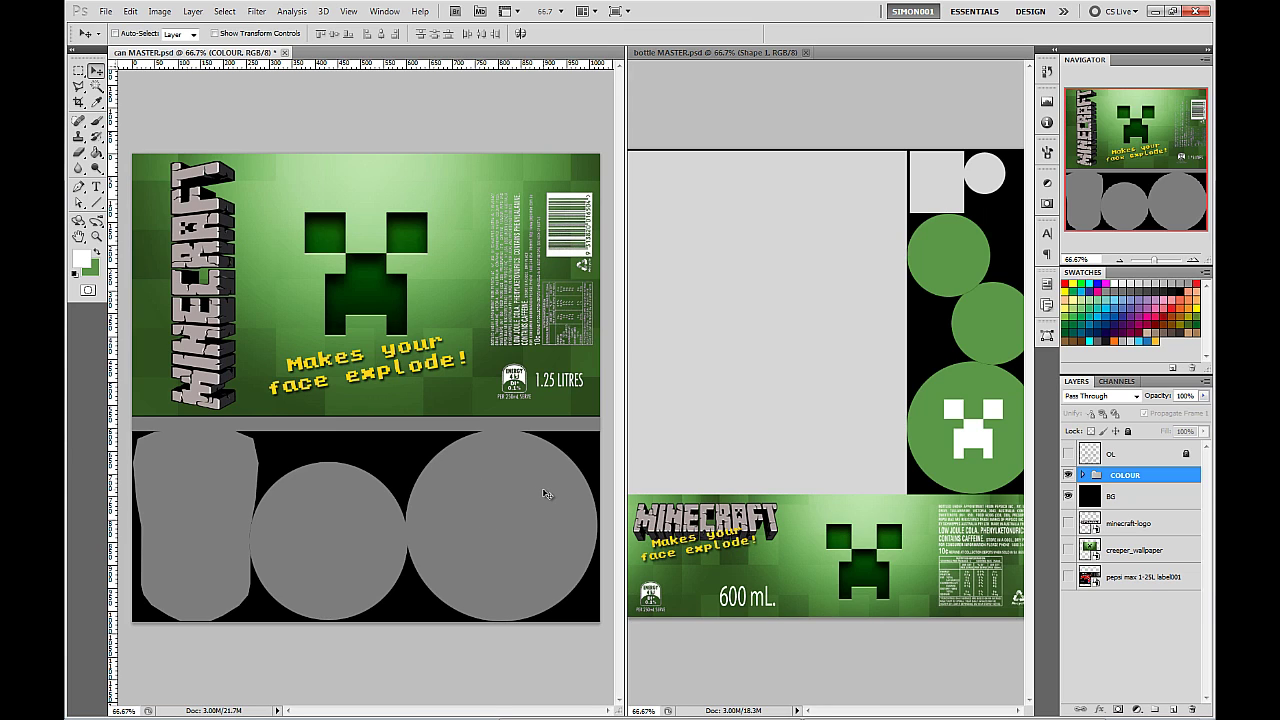
Step: Switch to Windows Photo Viewer to study the soda-can lid reference photo, and return to Photoshop
key("alt+Tab")
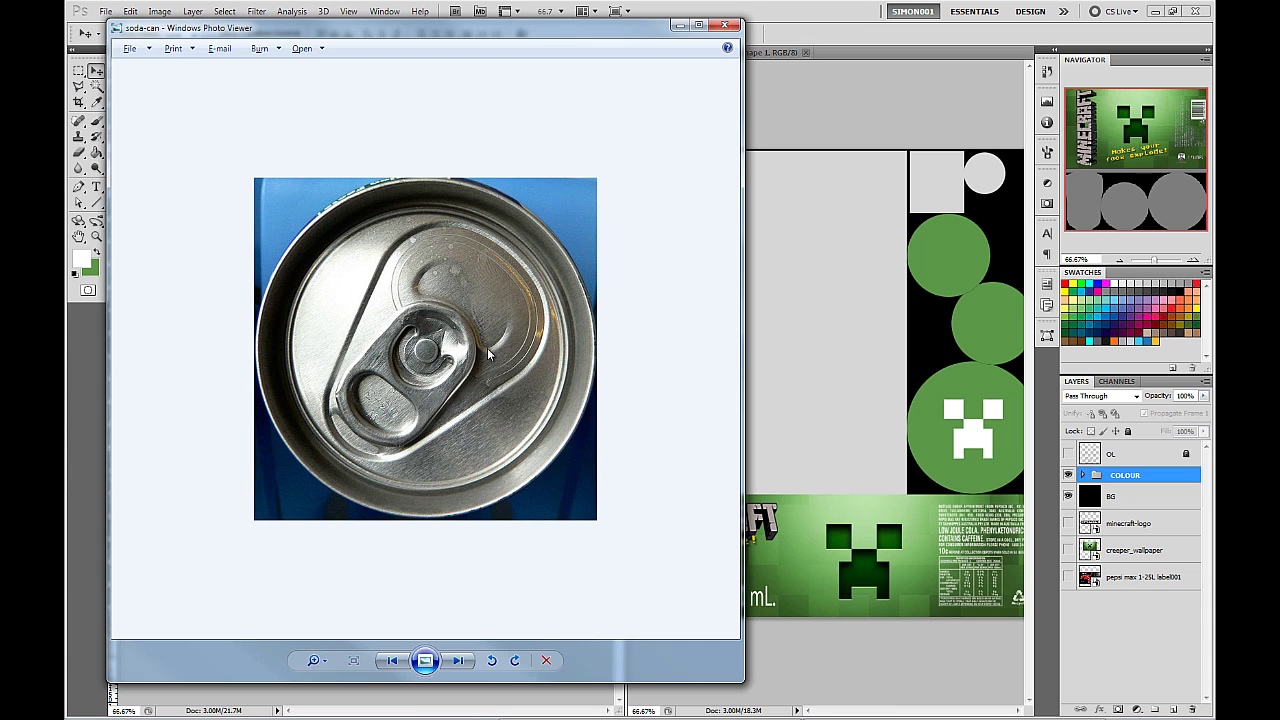
left_click_drag(498, 30, 450, 38)
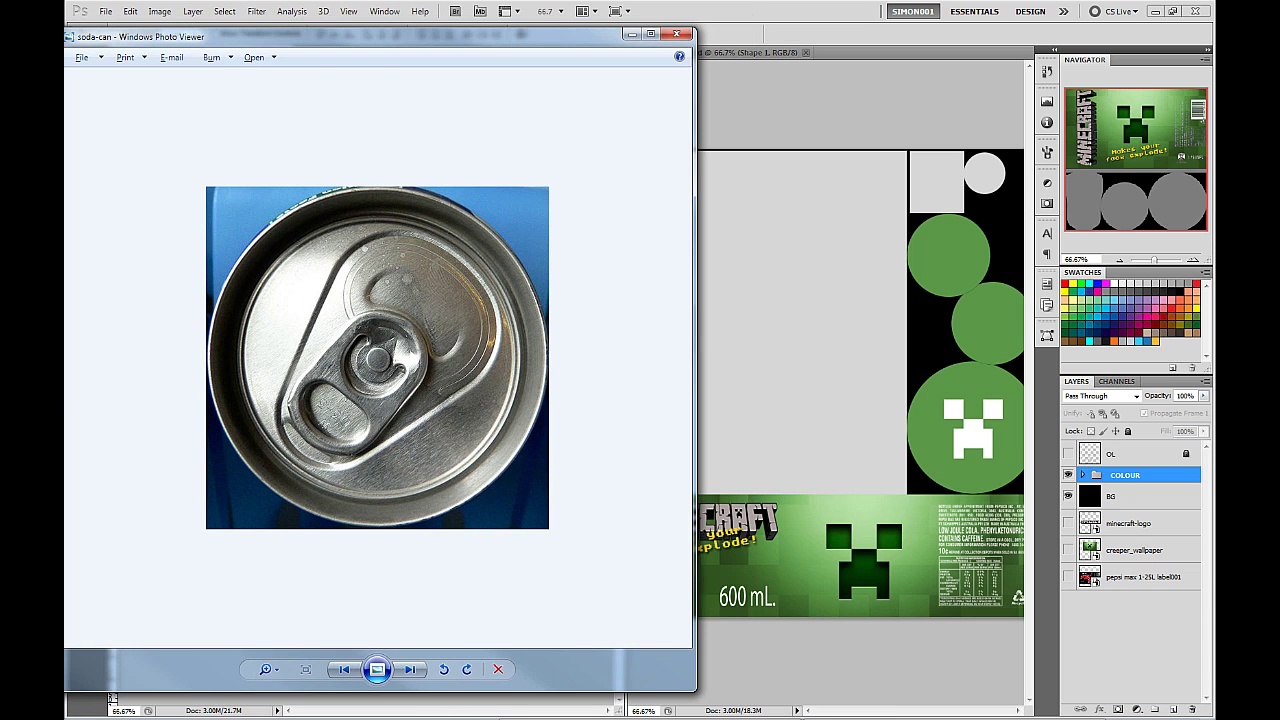
left_click(113, 697)
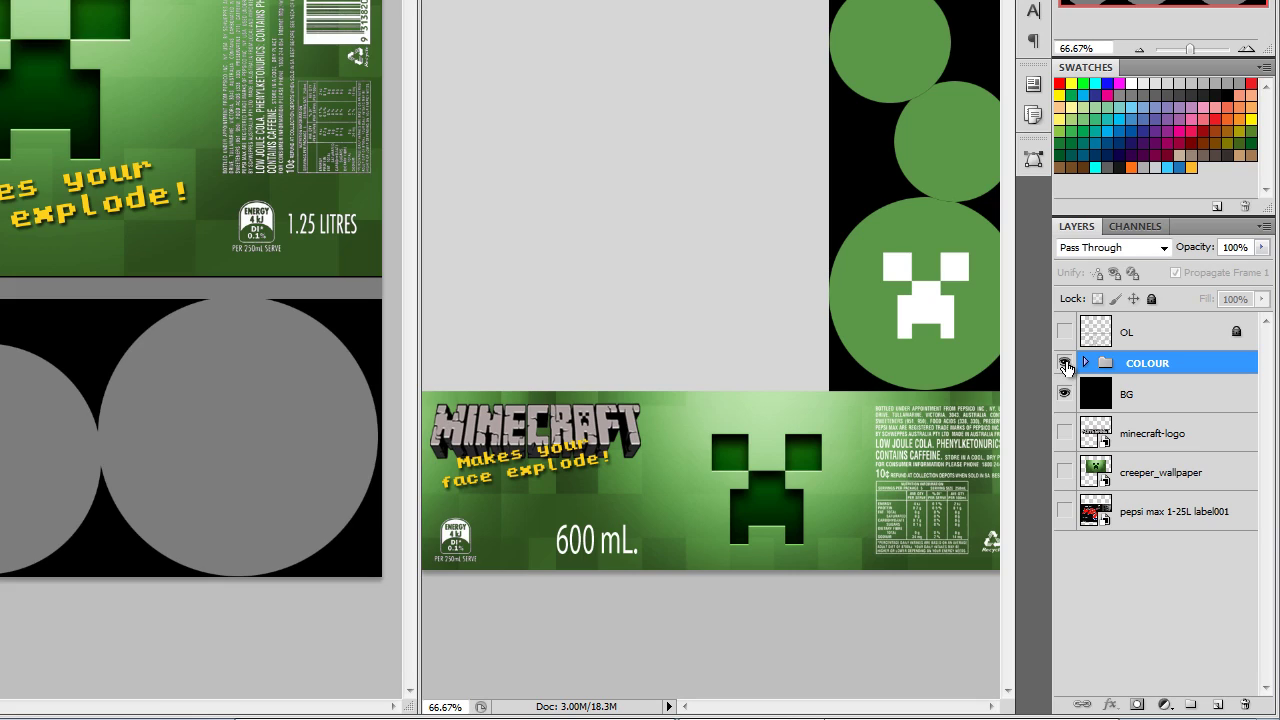
Step: Hide the COLOUR group in can MASTER.psd, select the BG layer and show the OL wireframe layer
left_click(1064, 363)
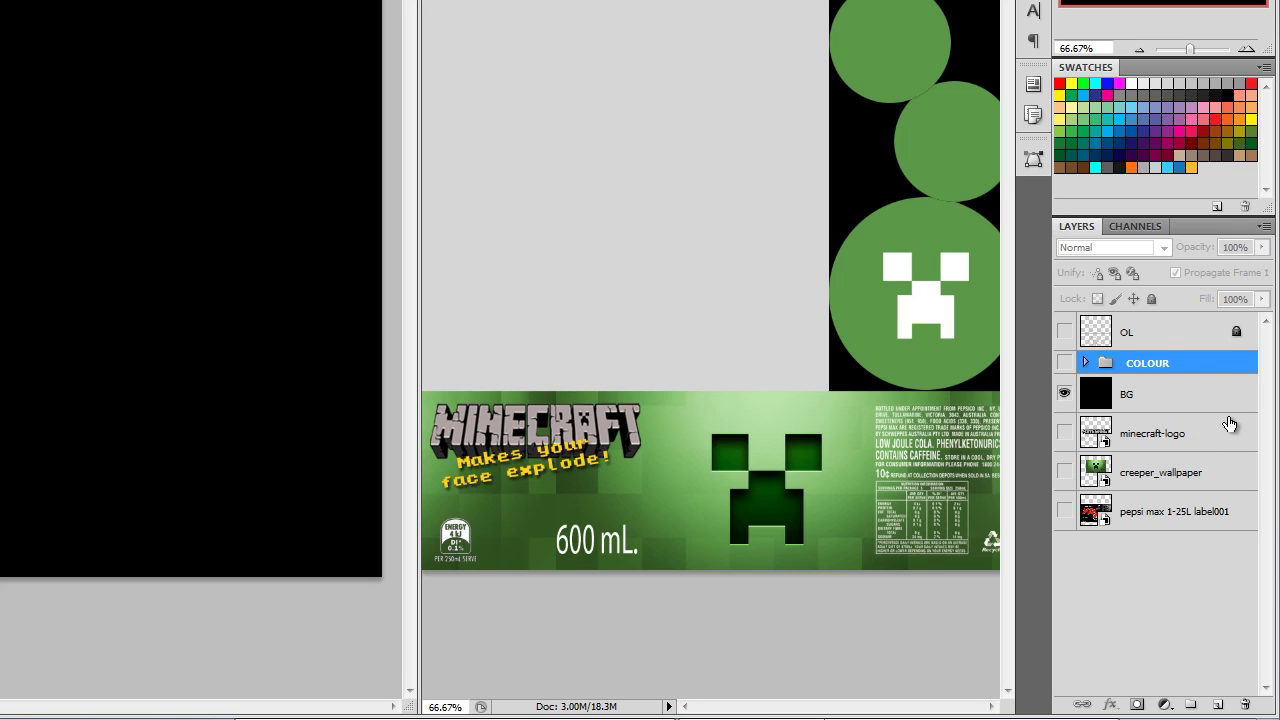
left_click(1192, 404)
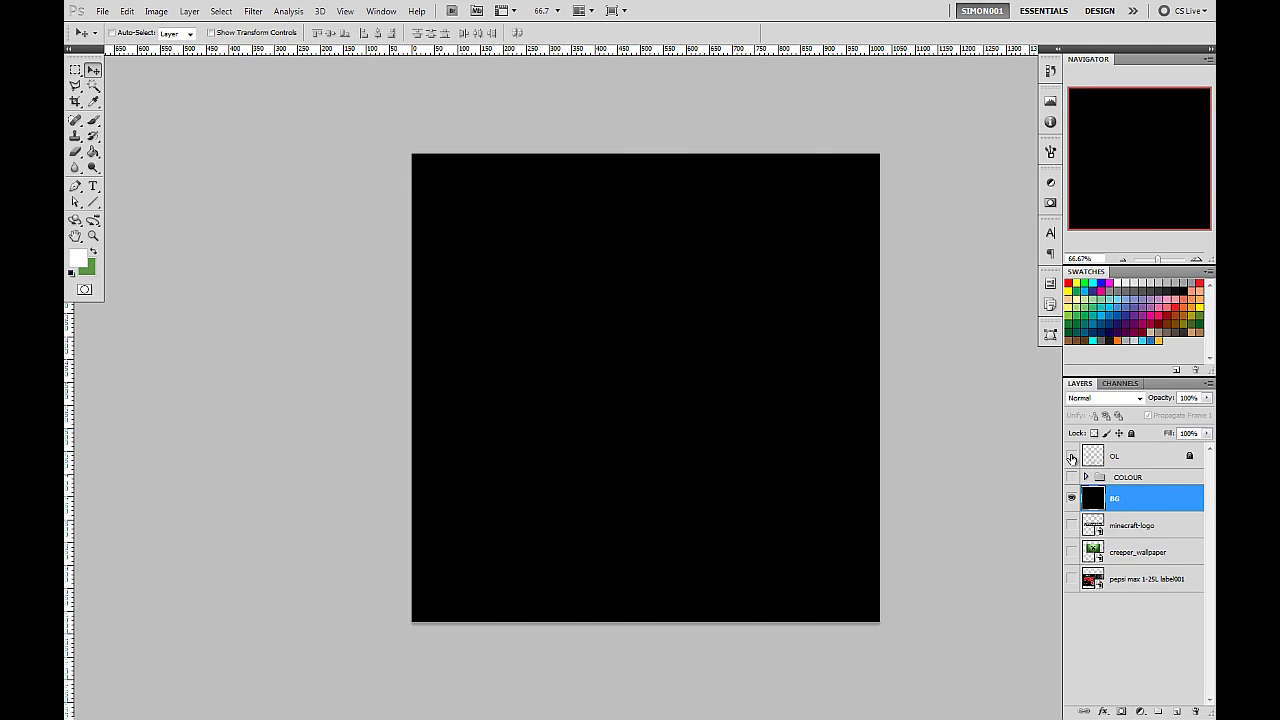
left_click(1071, 457)
Step: Place a vertical guide through the centre of the large lid circle in the wireframe
scroll(566, 300, "down", 2)
scroll(566, 300, "right", 5)
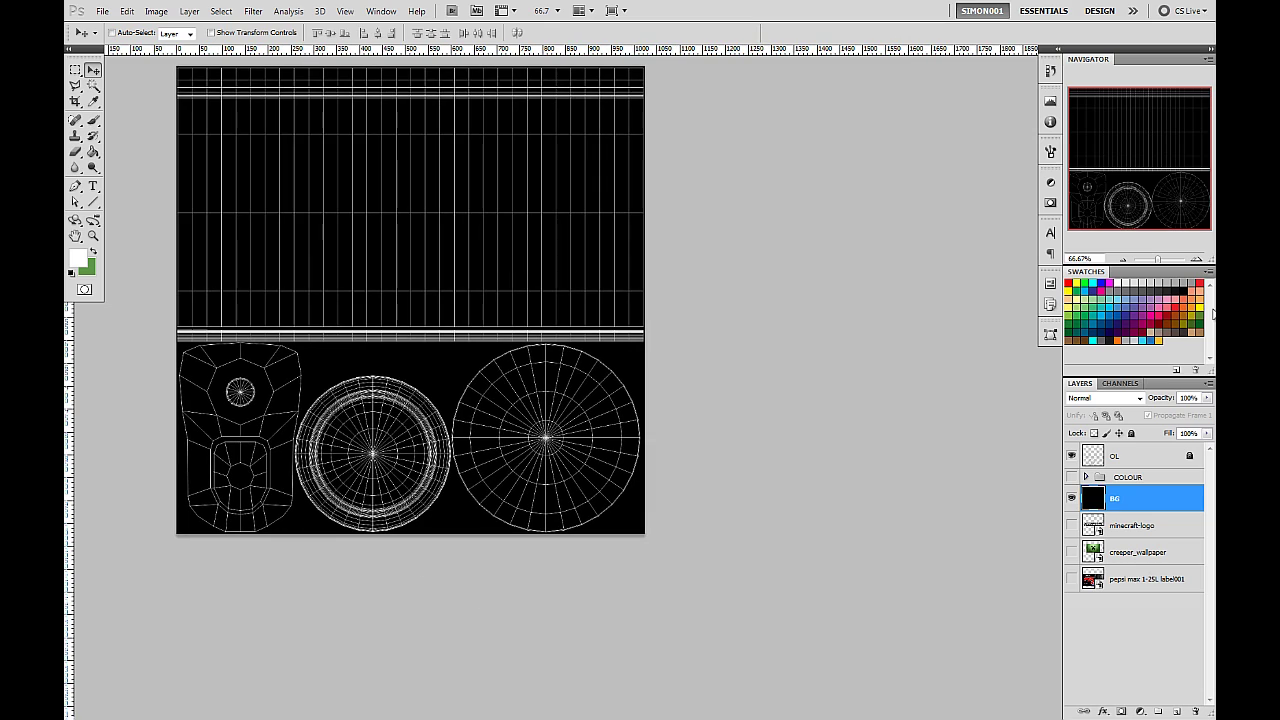
left_click(1198, 260)
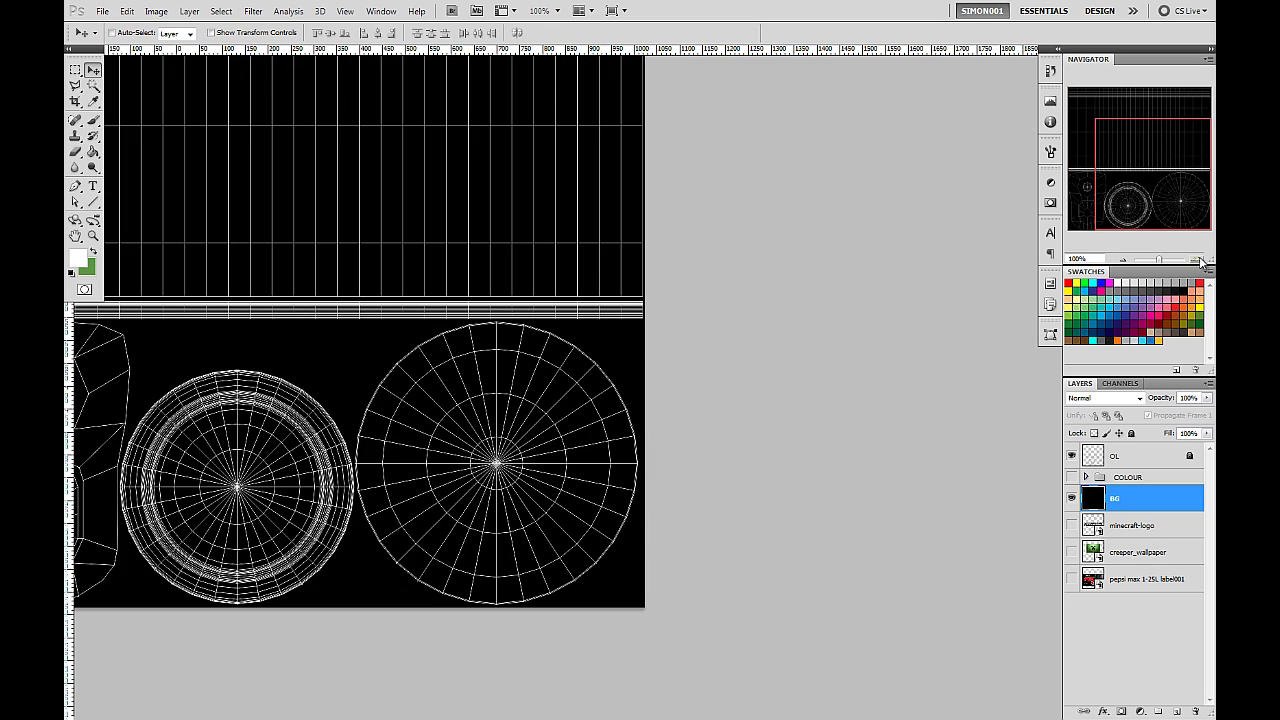
left_click(1199, 260)
left_click_drag(514, 500, 737, 343)
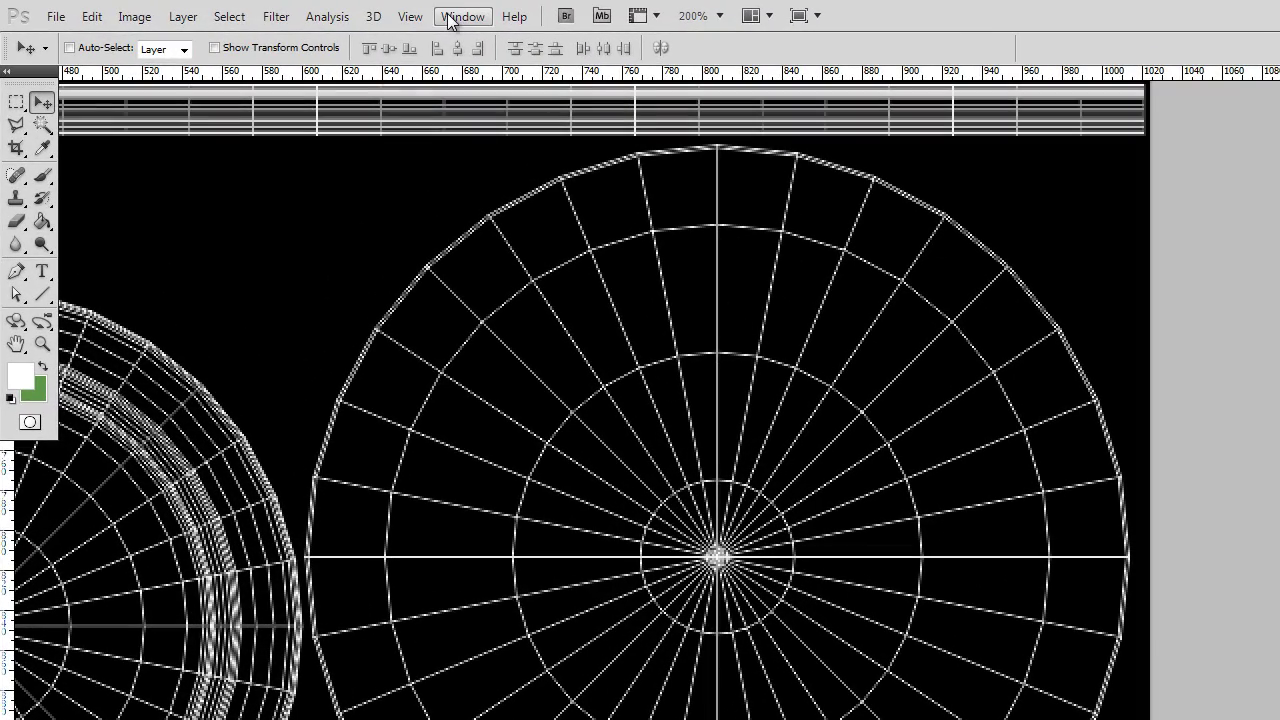
left_click(449, 20)
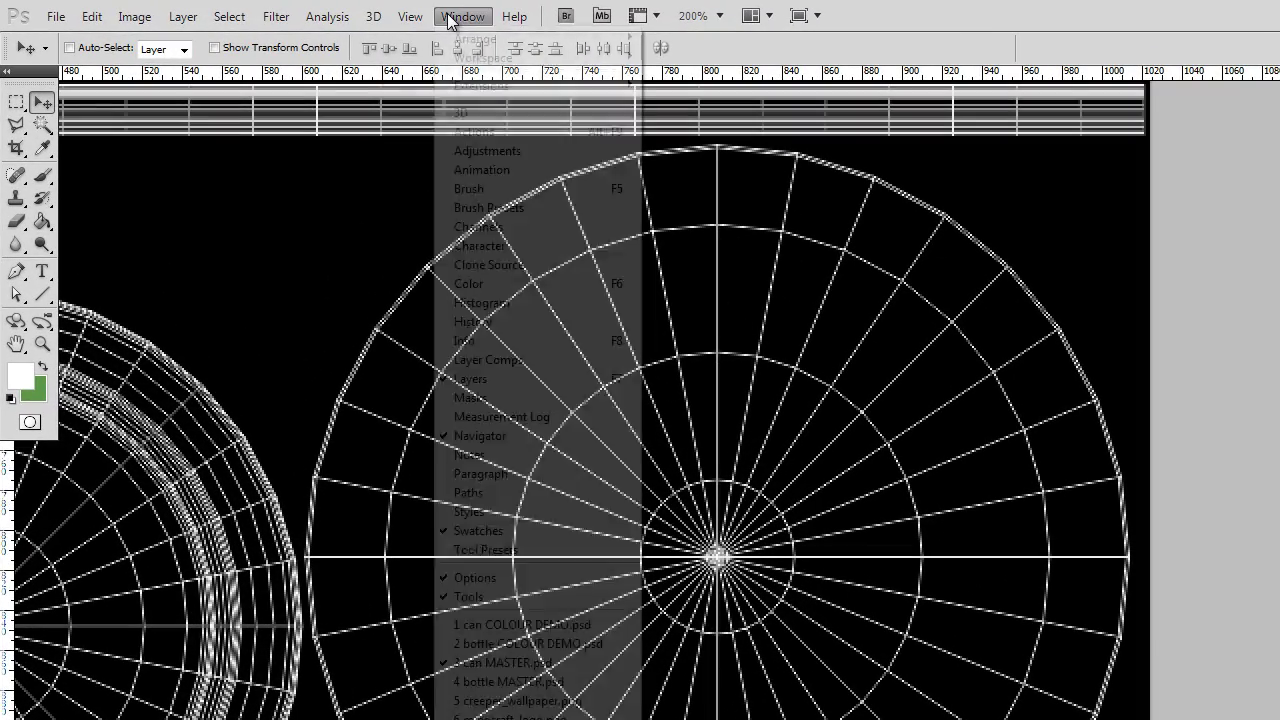
mouse_move(410, 17)
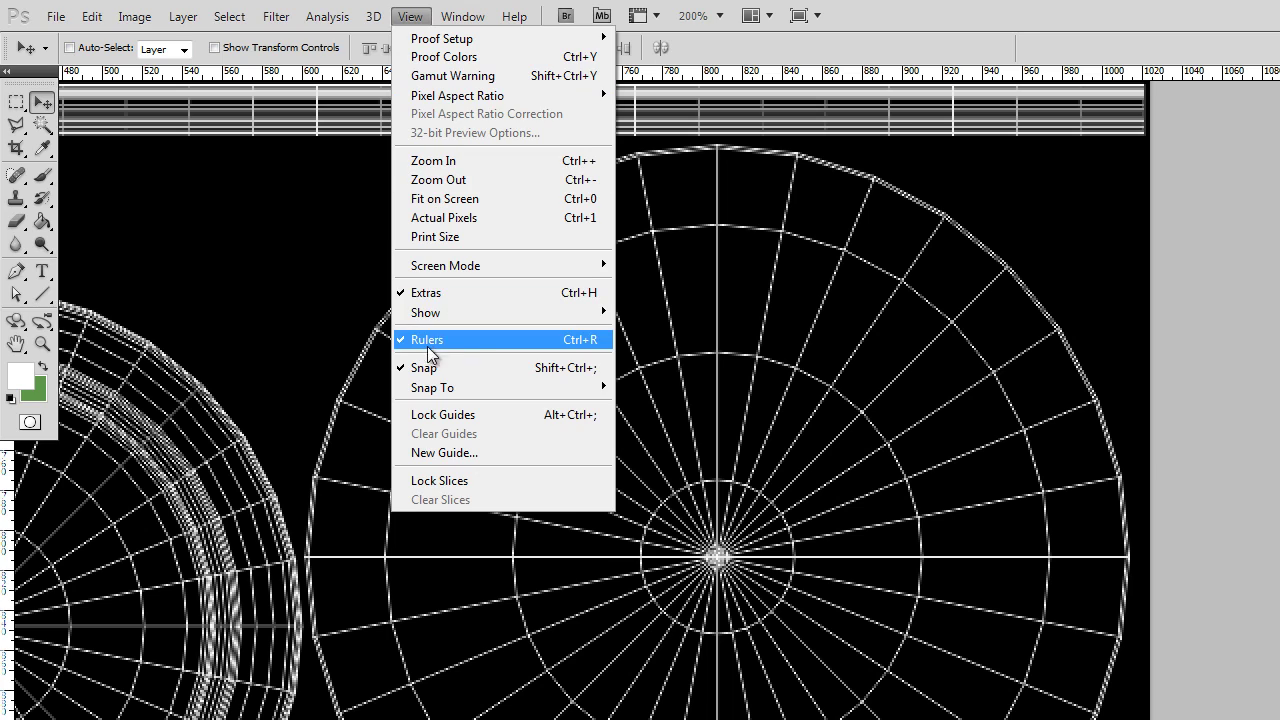
left_click(884, 40)
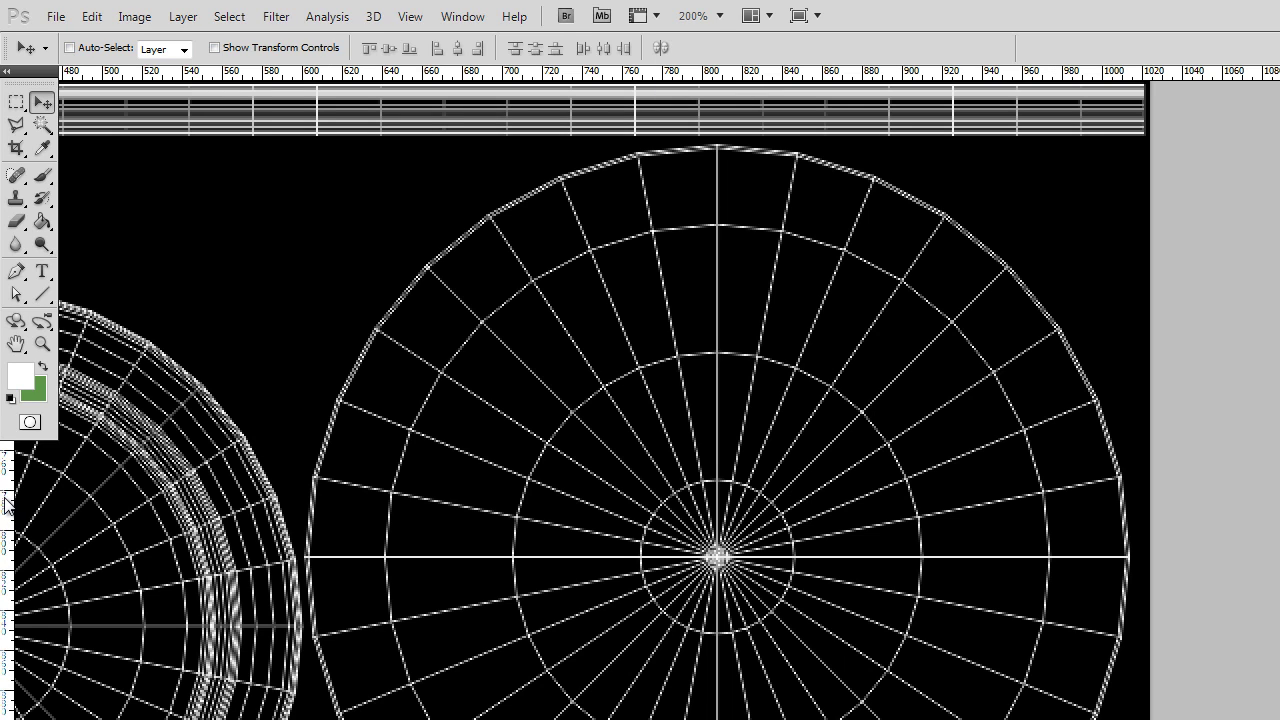
left_click_drag(5, 503, 718, 287)
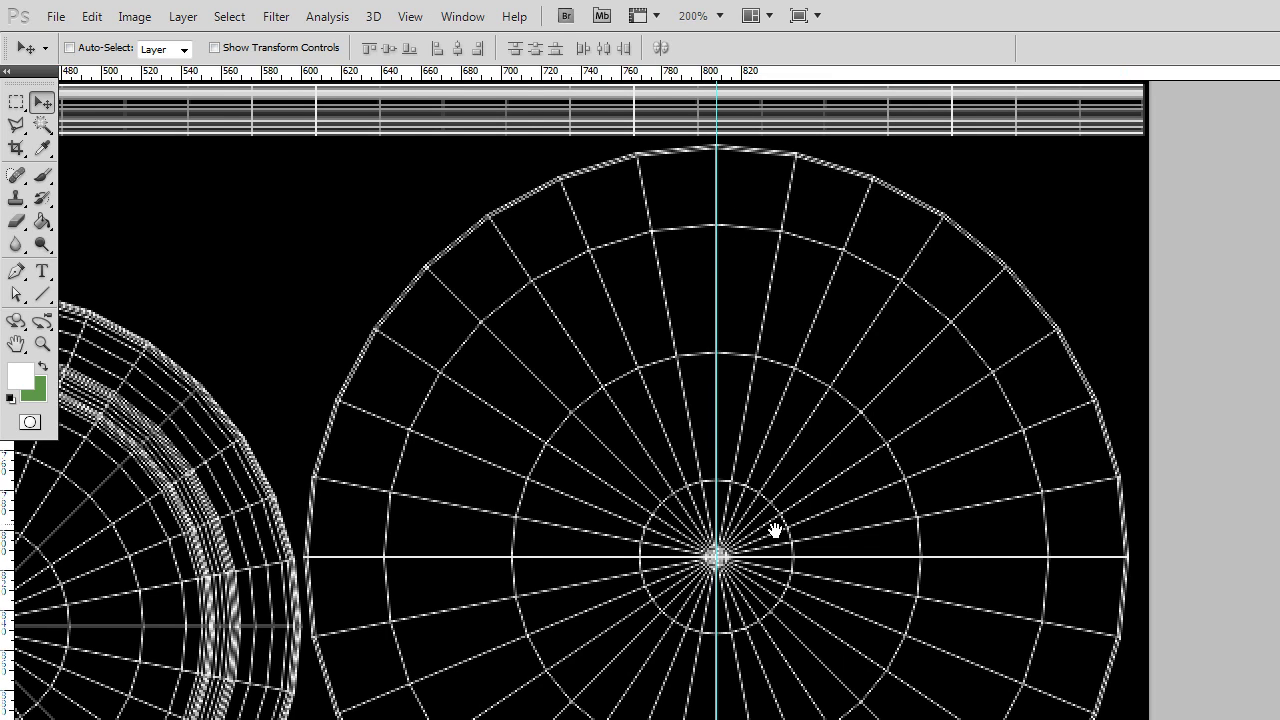
left_click_drag(838, 527, 760, 528)
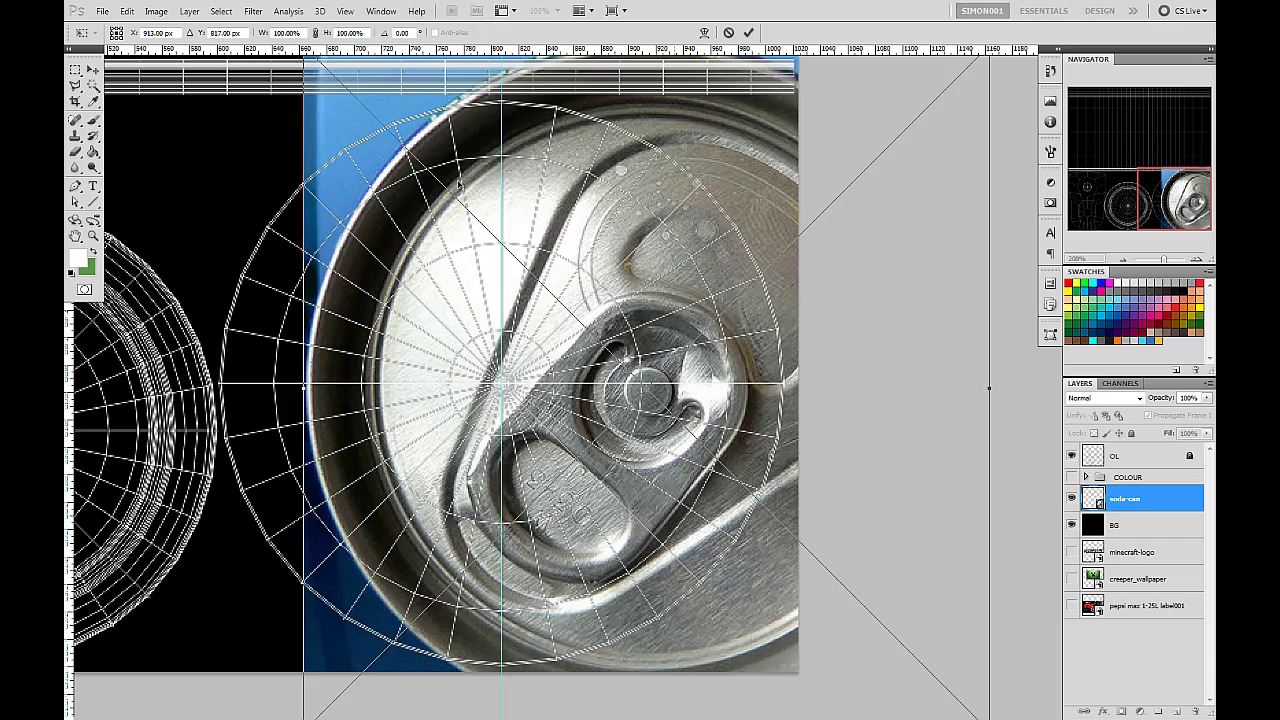
Step: Scale the placed soda-can photo to 42.20%, rotate it about 140° so the ring pull stands upright, and commit the placement
left_click_drag(460, 185, 360, 365)
left_click_drag(193, 228, 400, 428)
left_click_drag(486, 502, 246, 247)
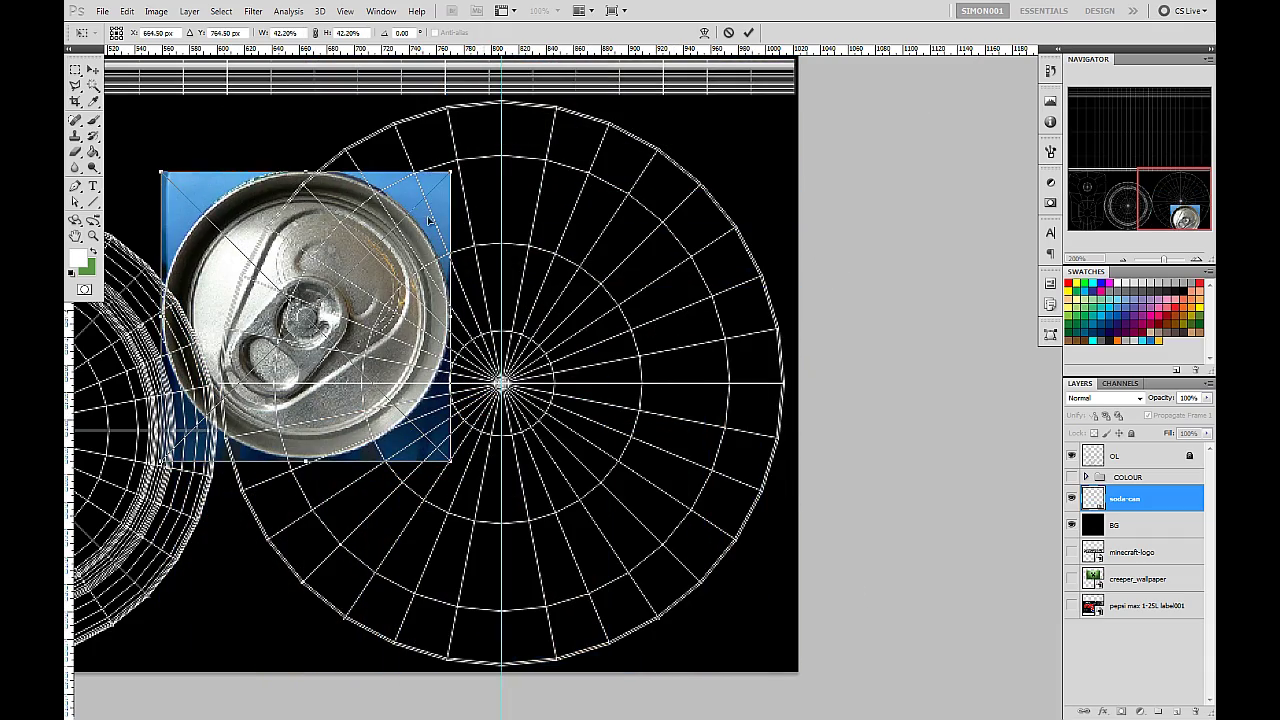
left_click_drag(462, 168, 292, 436)
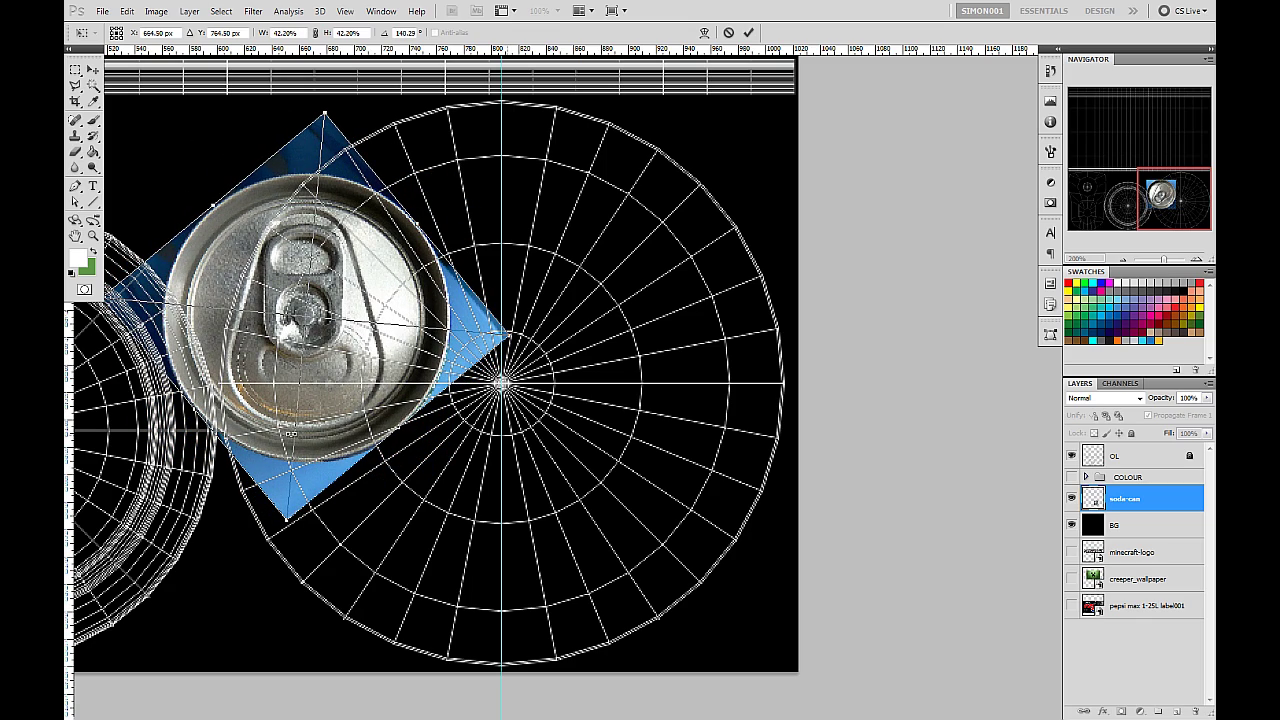
key("Return")
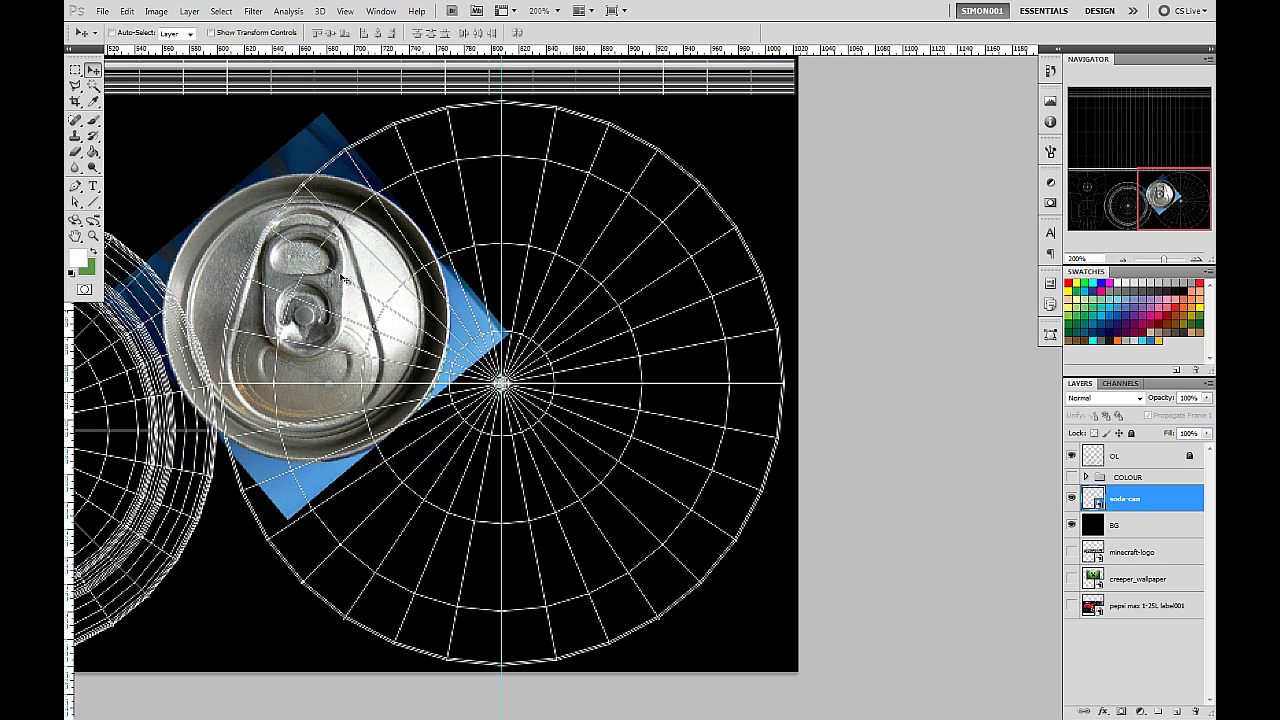
Step: Move the soda-can photo clear of the large lid circle so it serves as a reference beside it
left_click_drag(329, 321, 227, 208)
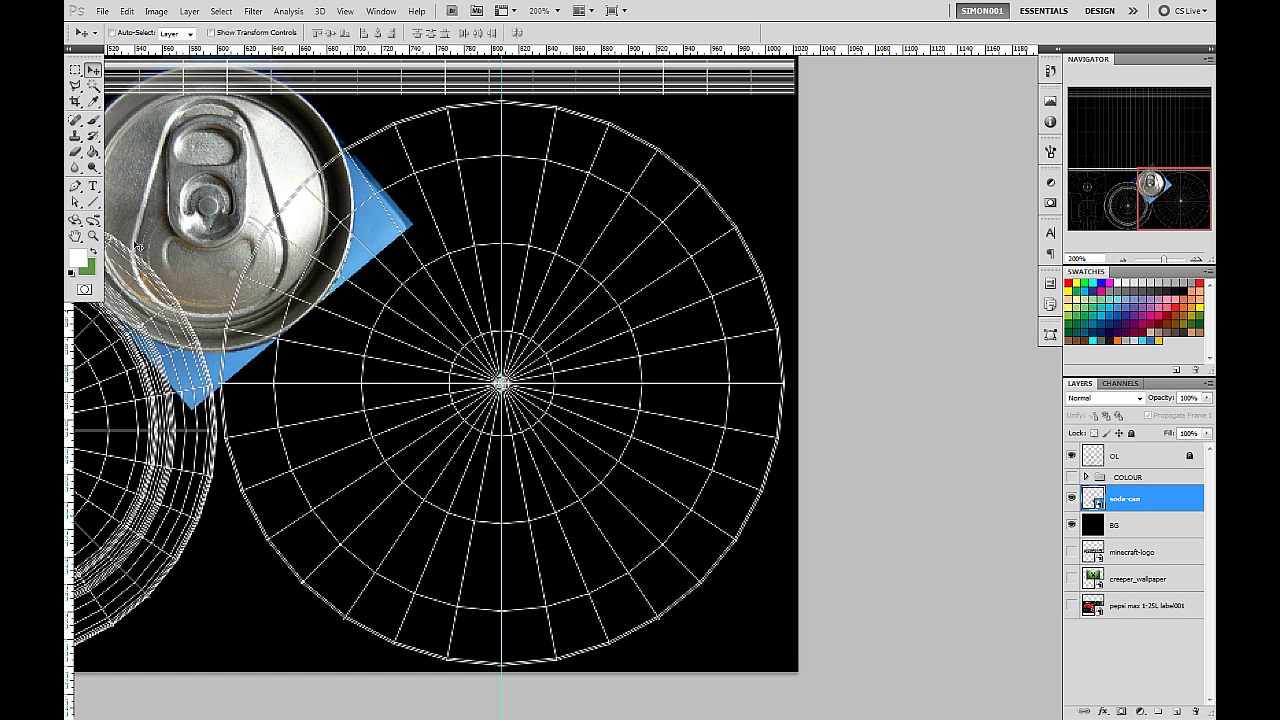
left_click_drag(474, 314, 660, 325)
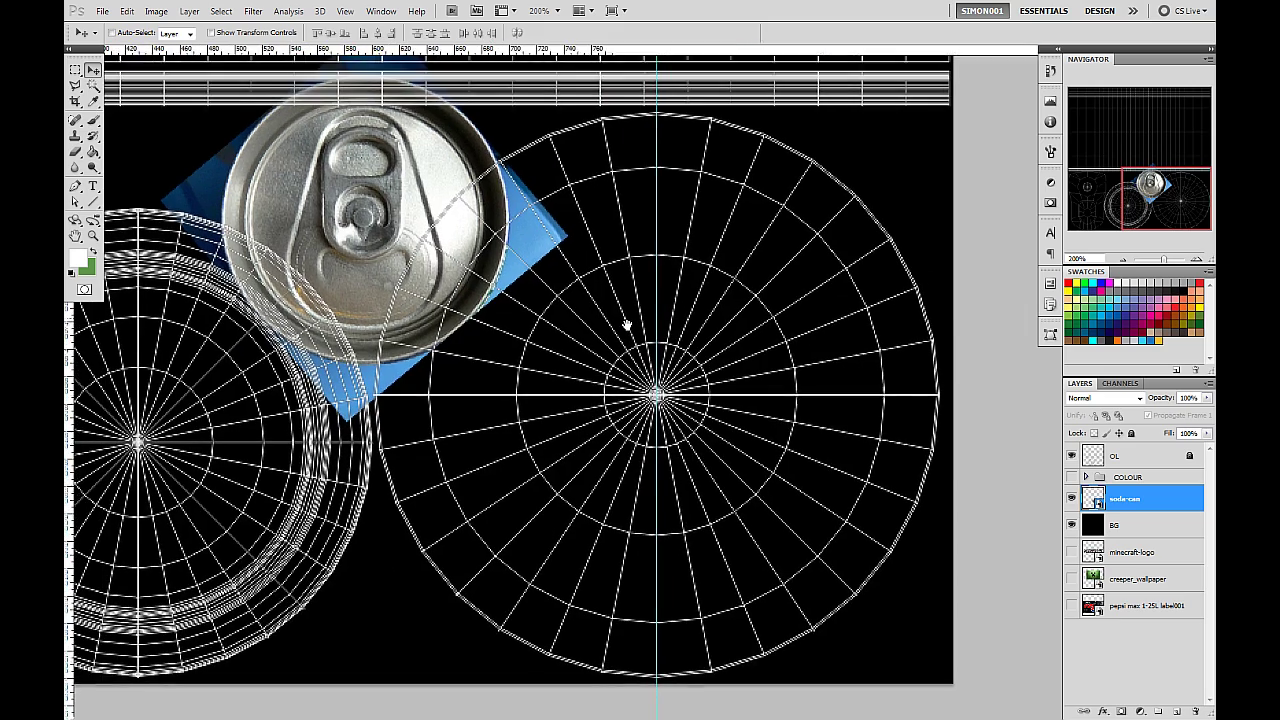
left_click_drag(339, 183, 204, 208)
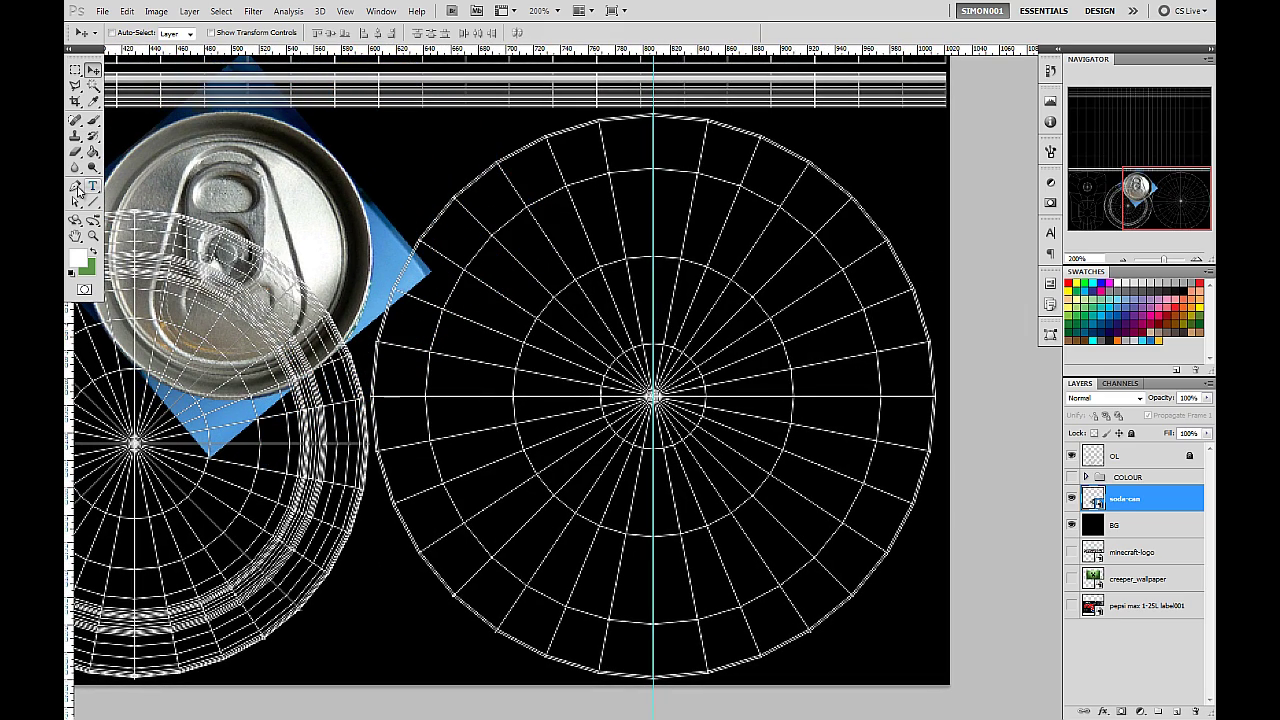
Step: Draw the right half of the lid's tapered recess as a closed white Pen tool shape, starting and ending on the guide
left_click(75, 186)
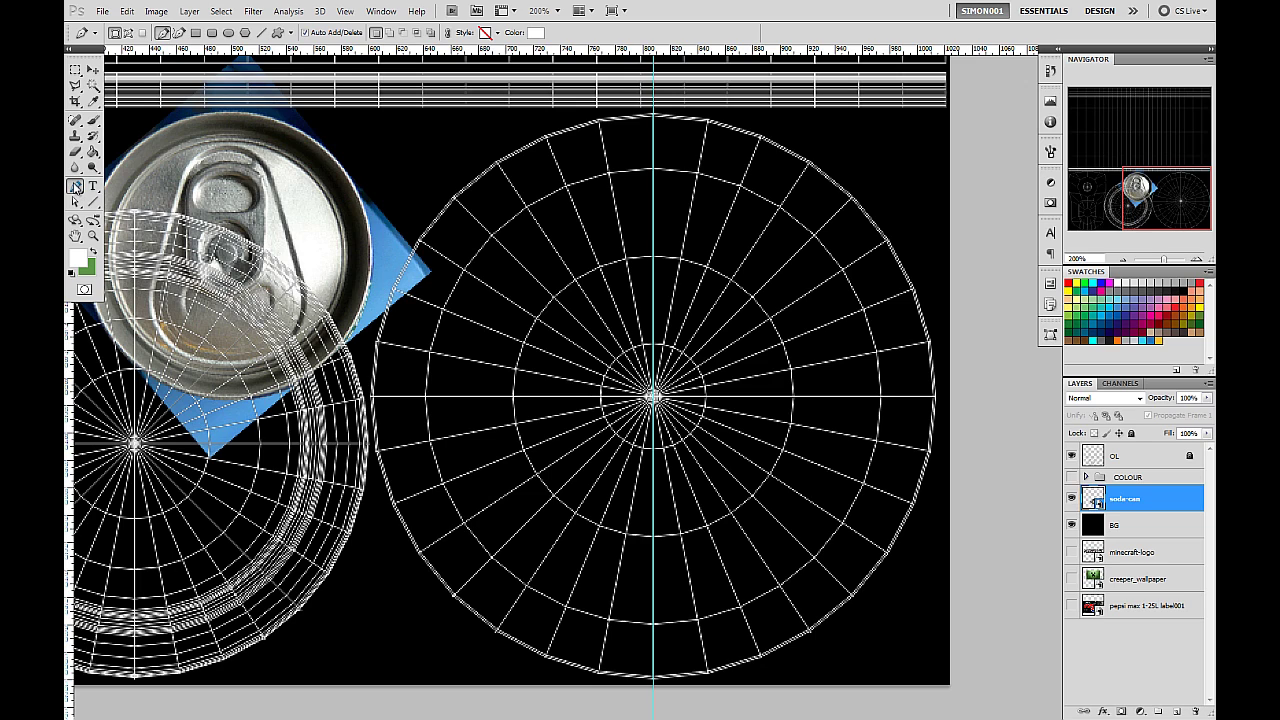
left_click_drag(740, 226, 693, 230)
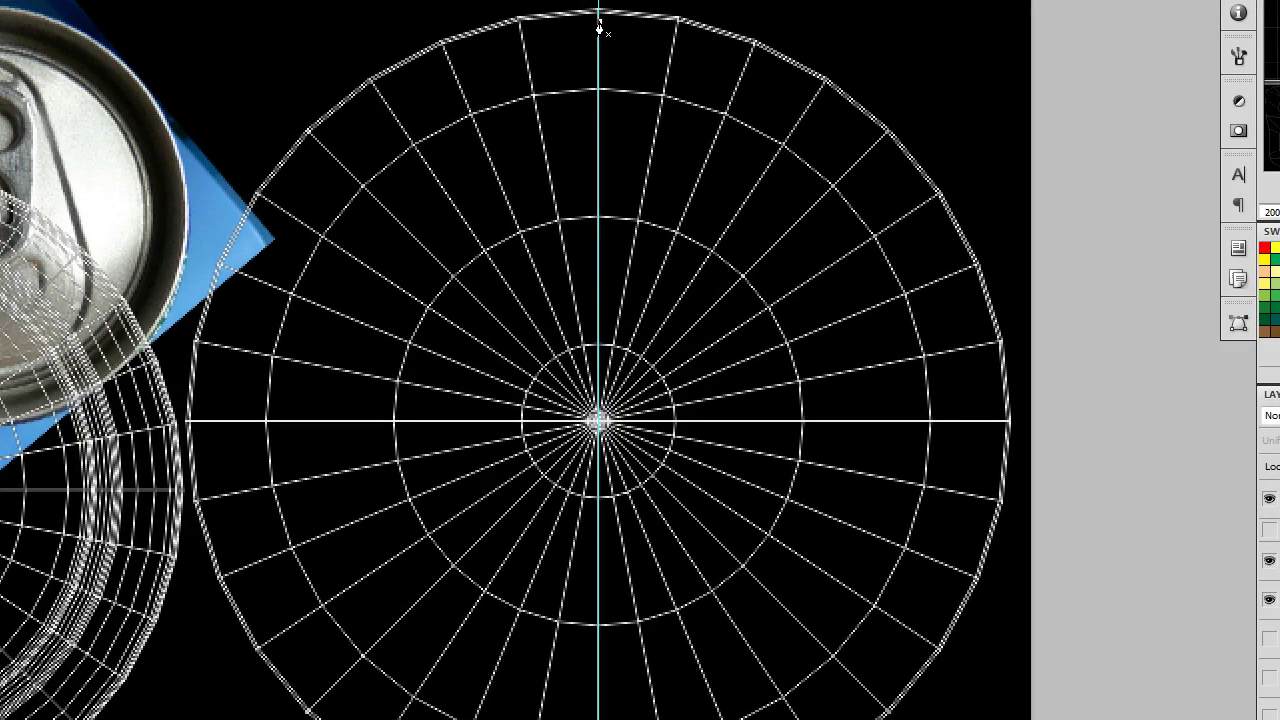
left_click_drag(599, 30, 665, 33)
left_click_drag(731, 131, 752, 201)
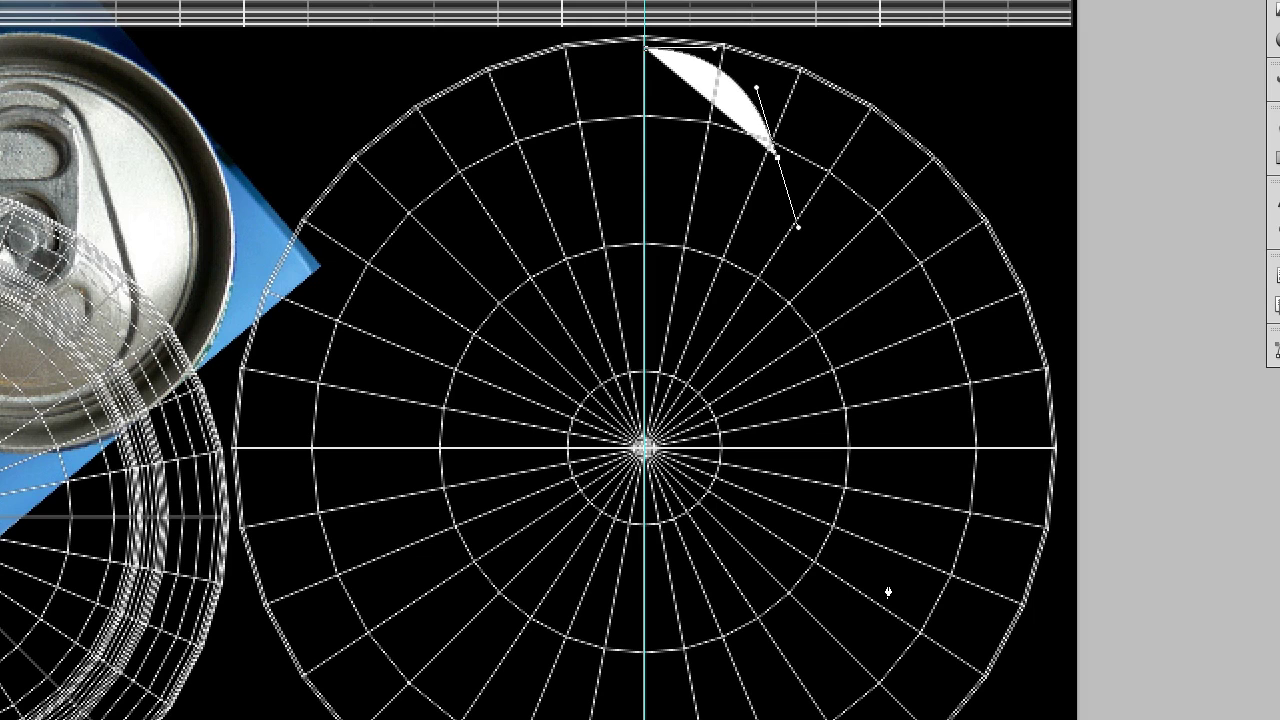
left_click_drag(888, 588, 908, 663)
left_click_drag(908, 663, 908, 660)
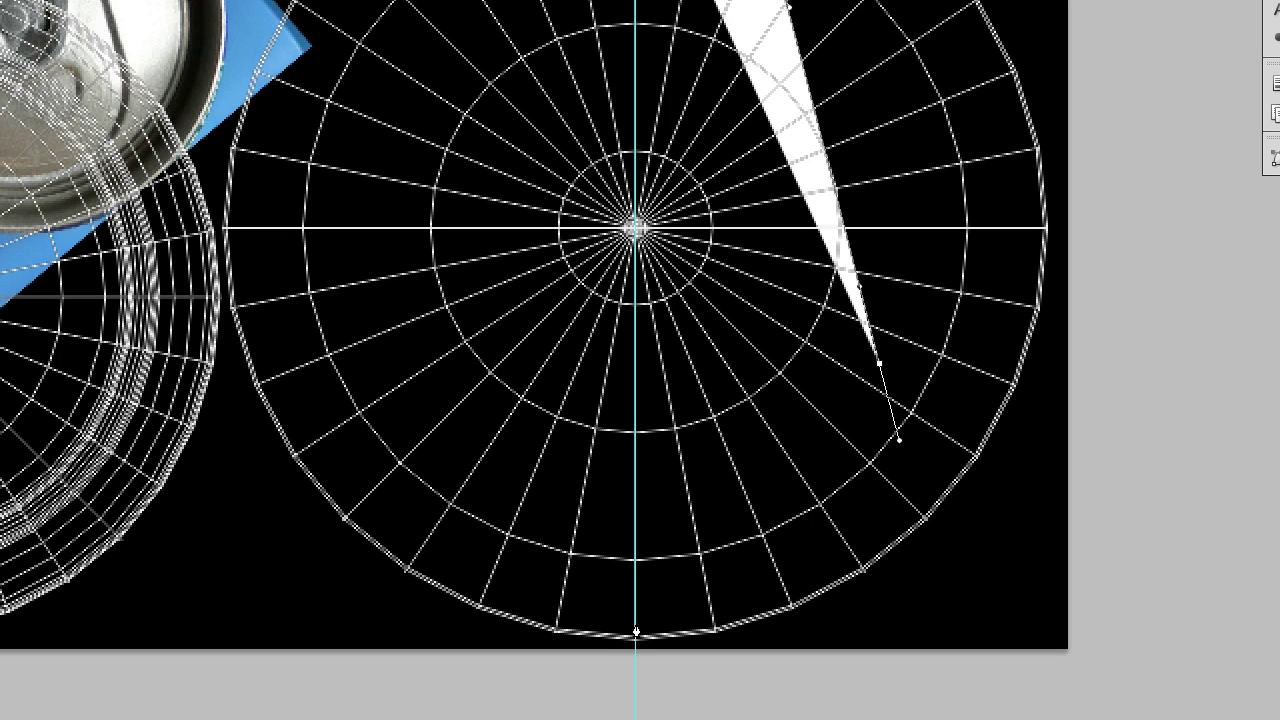
left_click(636, 629)
left_click_drag(636, 629, 408, 625)
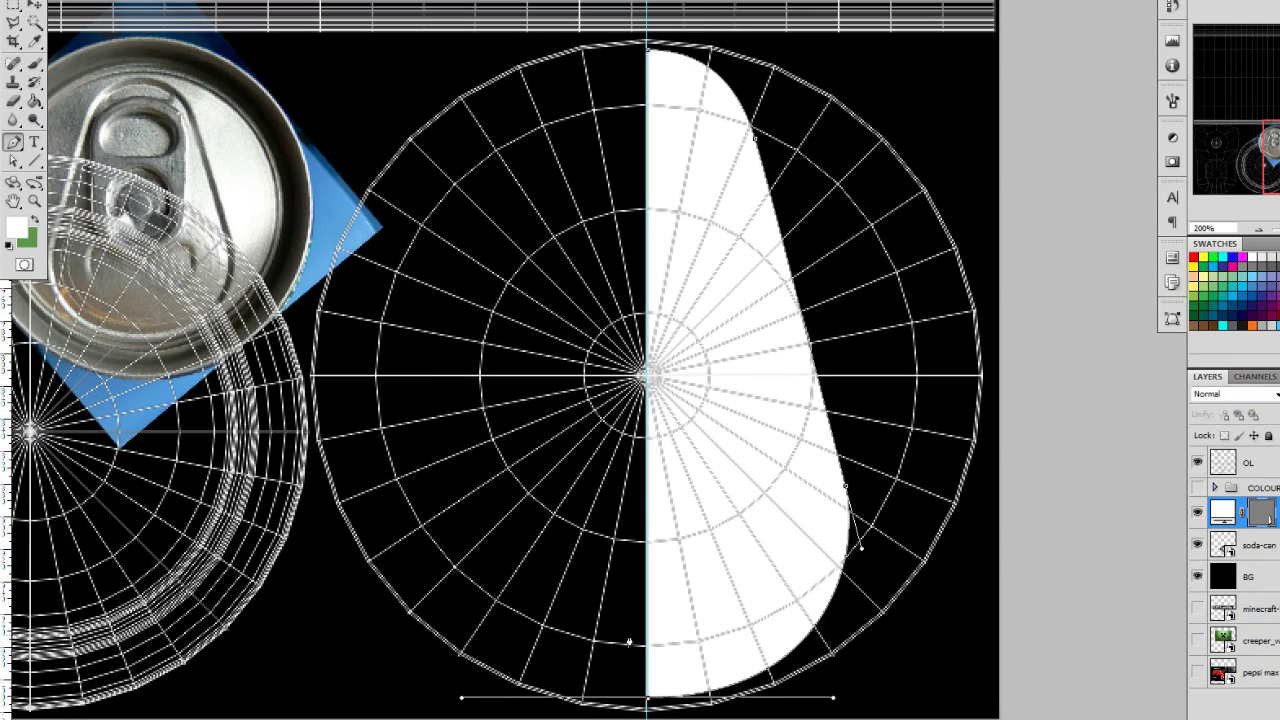
left_click(650, 55)
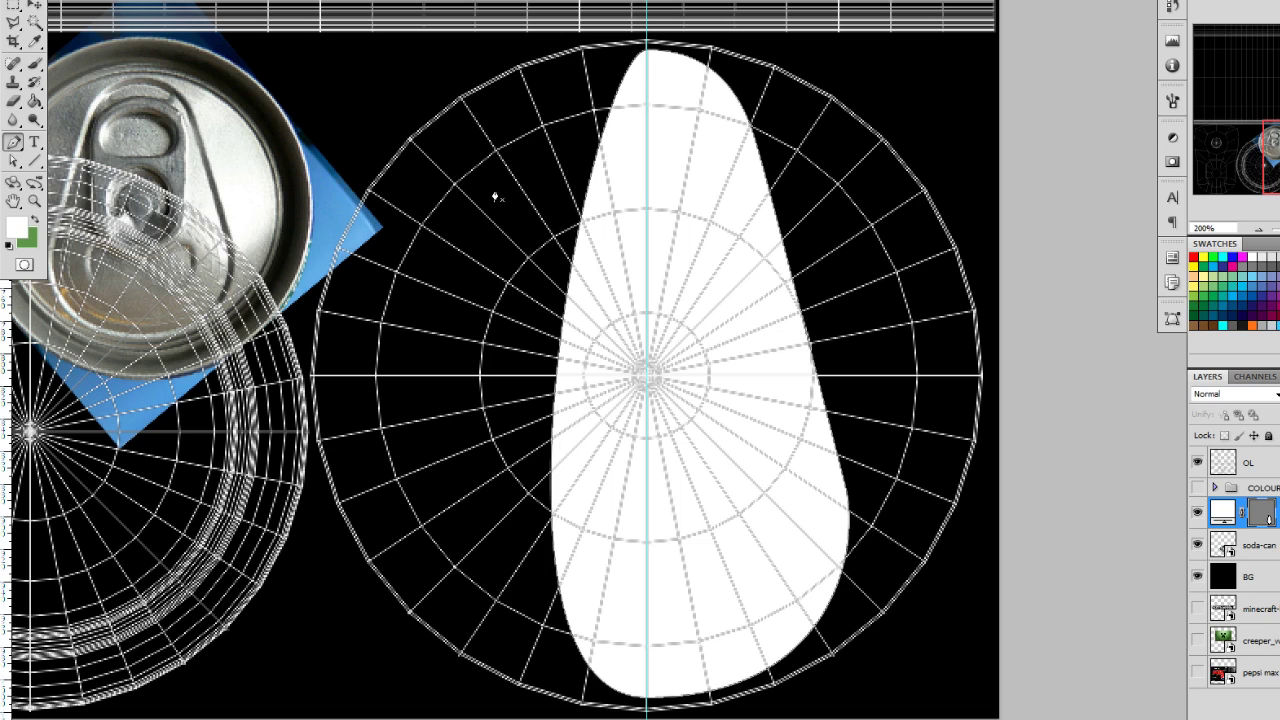
Step: Hide the OL wireframe layer and straighten the shape's left edge along the guide with the Convert Point Tool
left_click(13, 143)
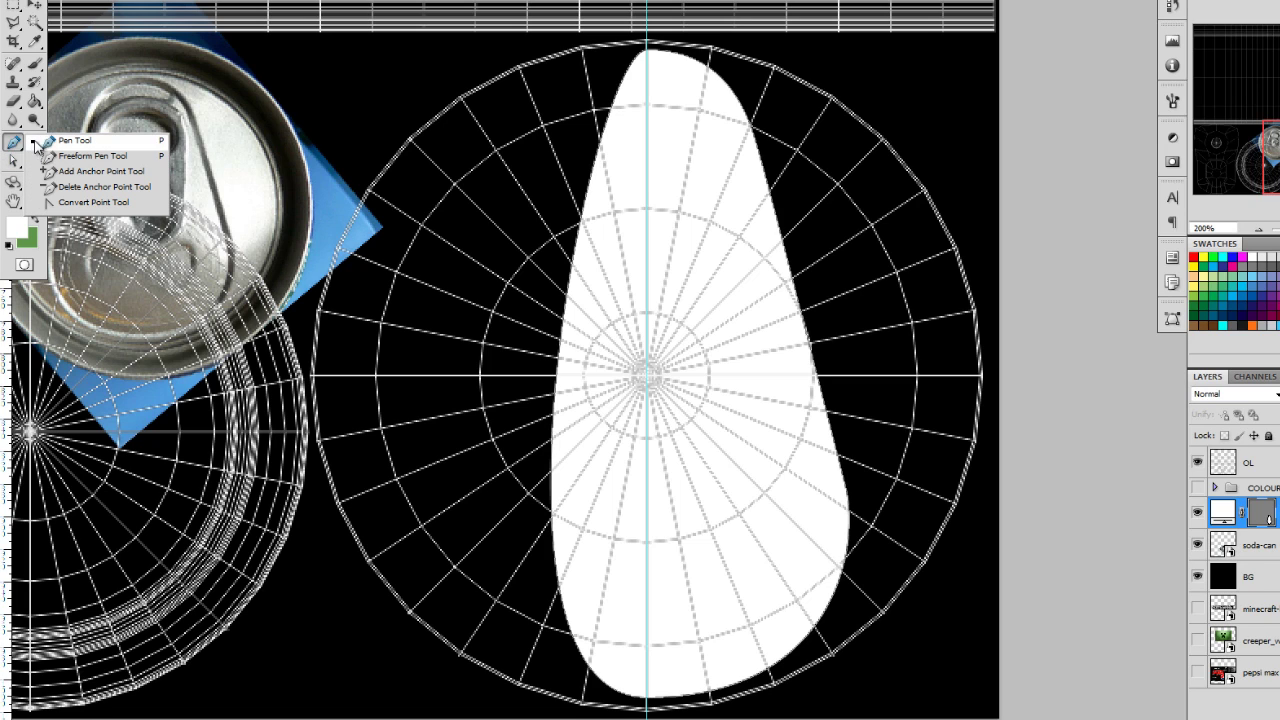
left_click(97, 203)
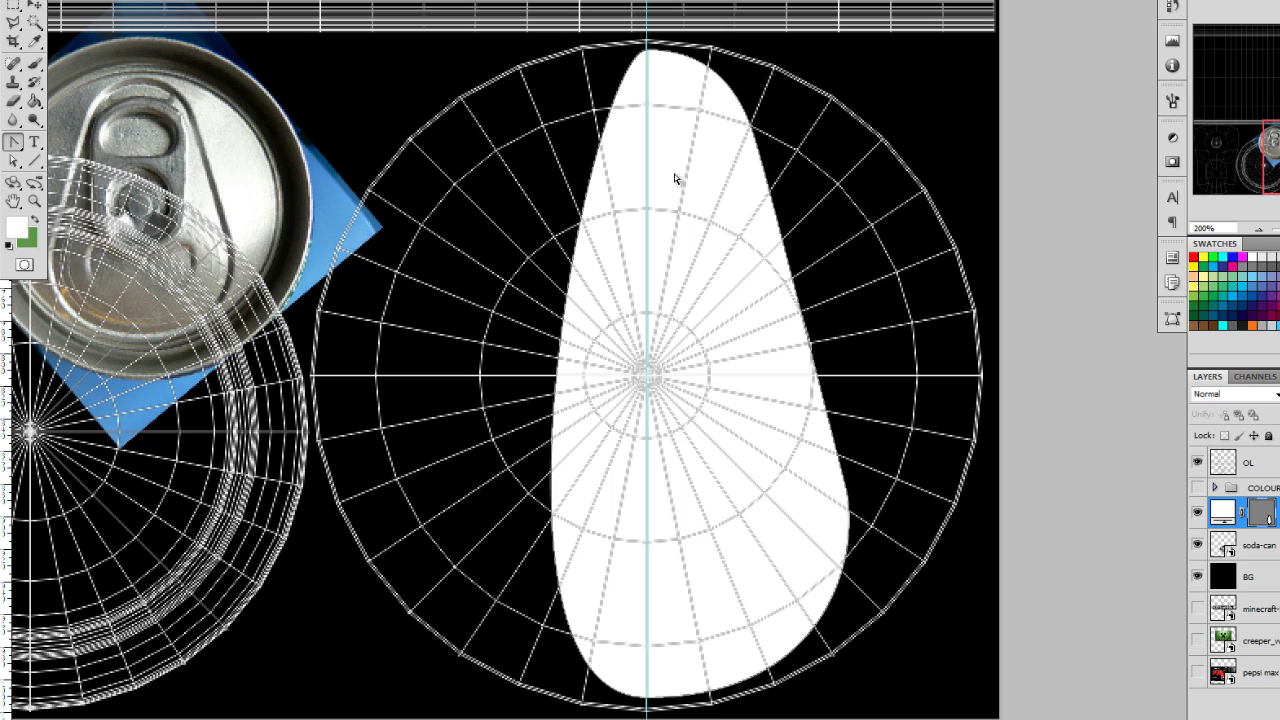
left_click(1199, 463)
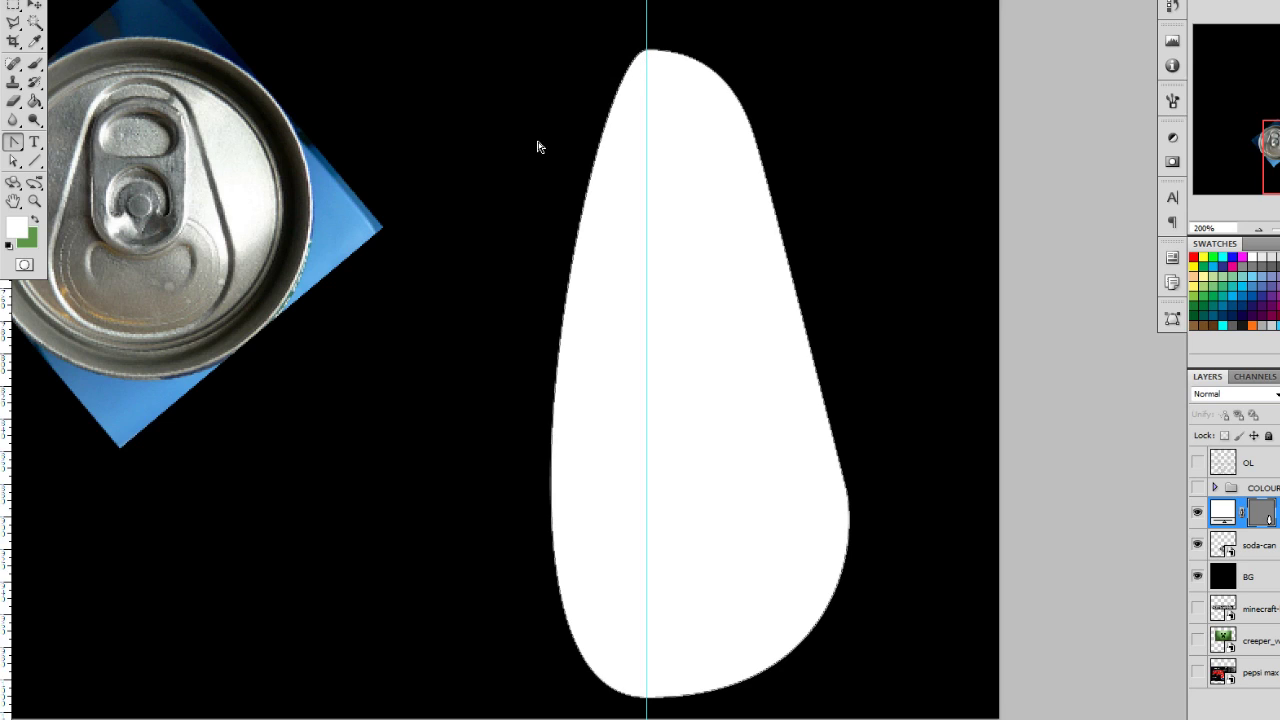
left_click(590, 179)
left_click_drag(591, 52, 640, 163)
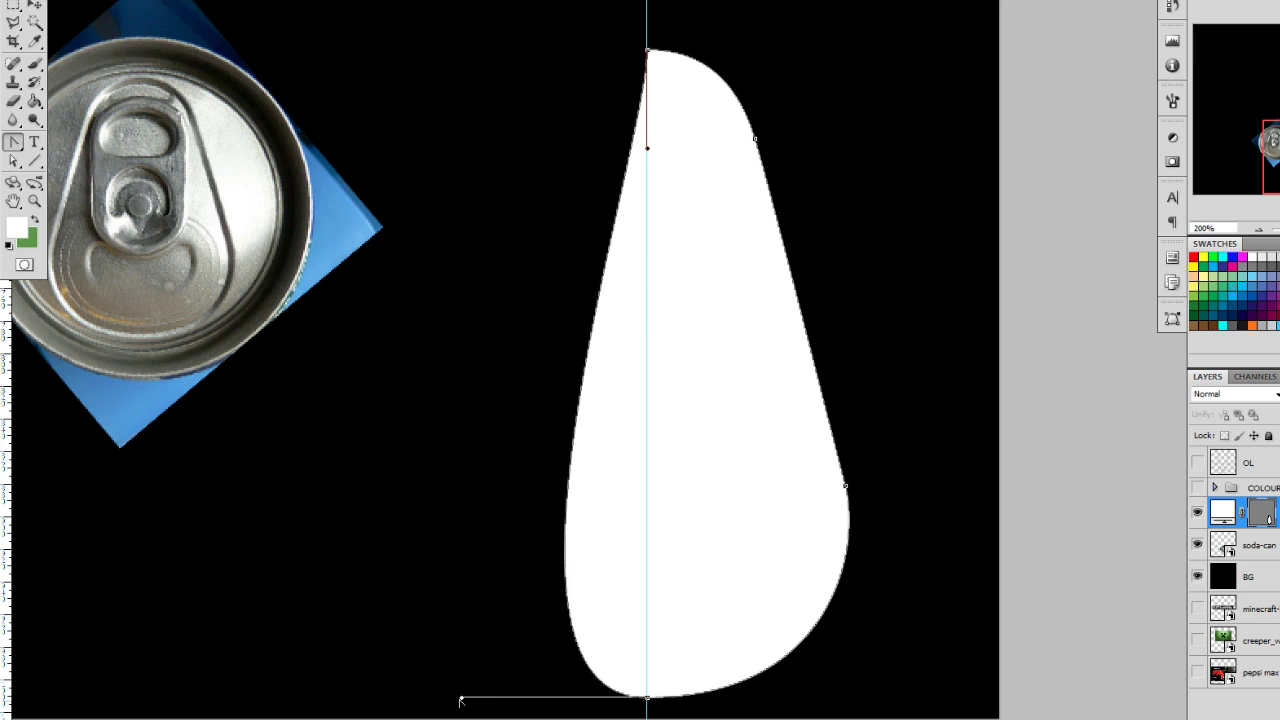
left_click_drag(461, 700, 651, 527)
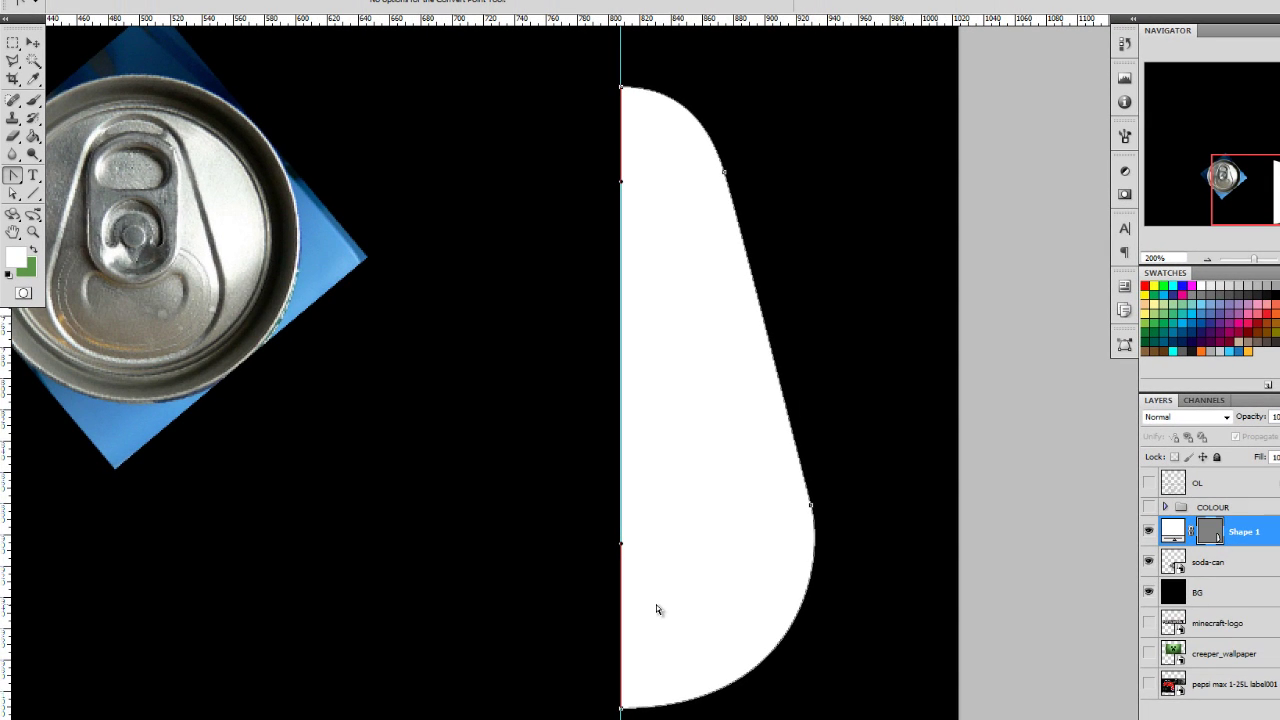
Step: Duplicate the half-lid path within the Shape 1 layer using the Path Selection Tool, offsetting the copy left across the guide
left_click(33, 44)
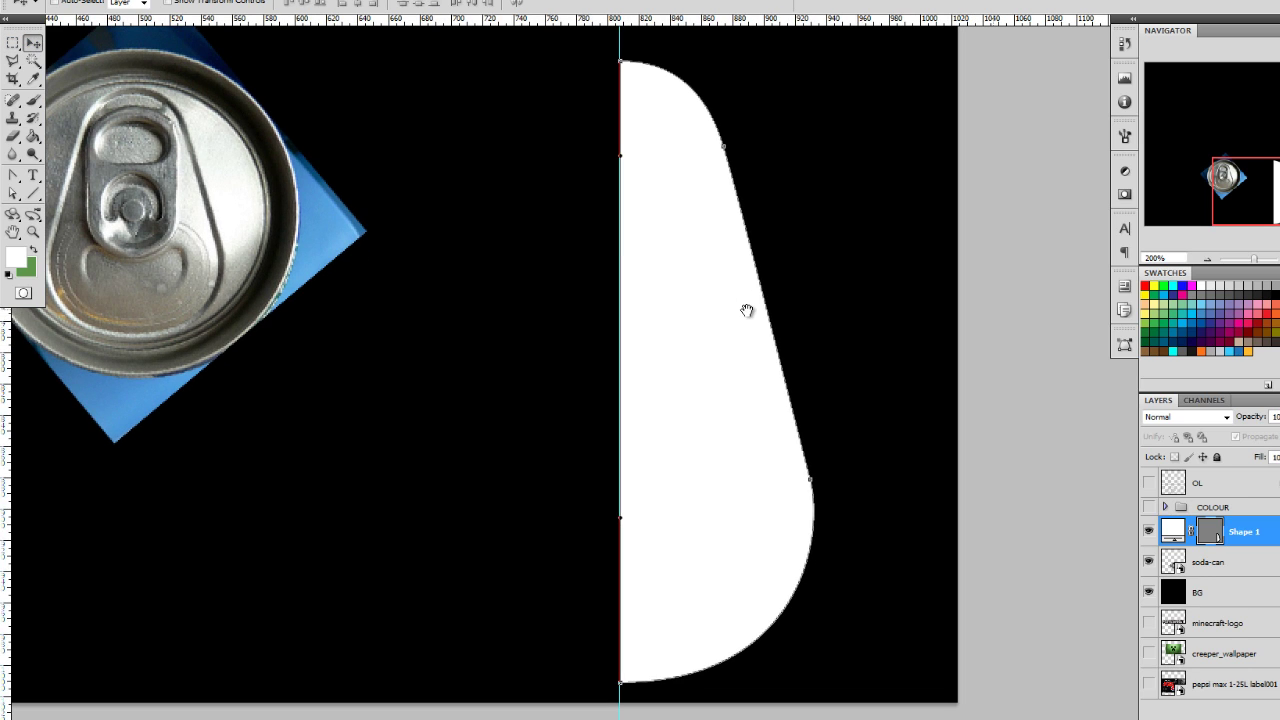
left_click_drag(748, 309, 700, 266)
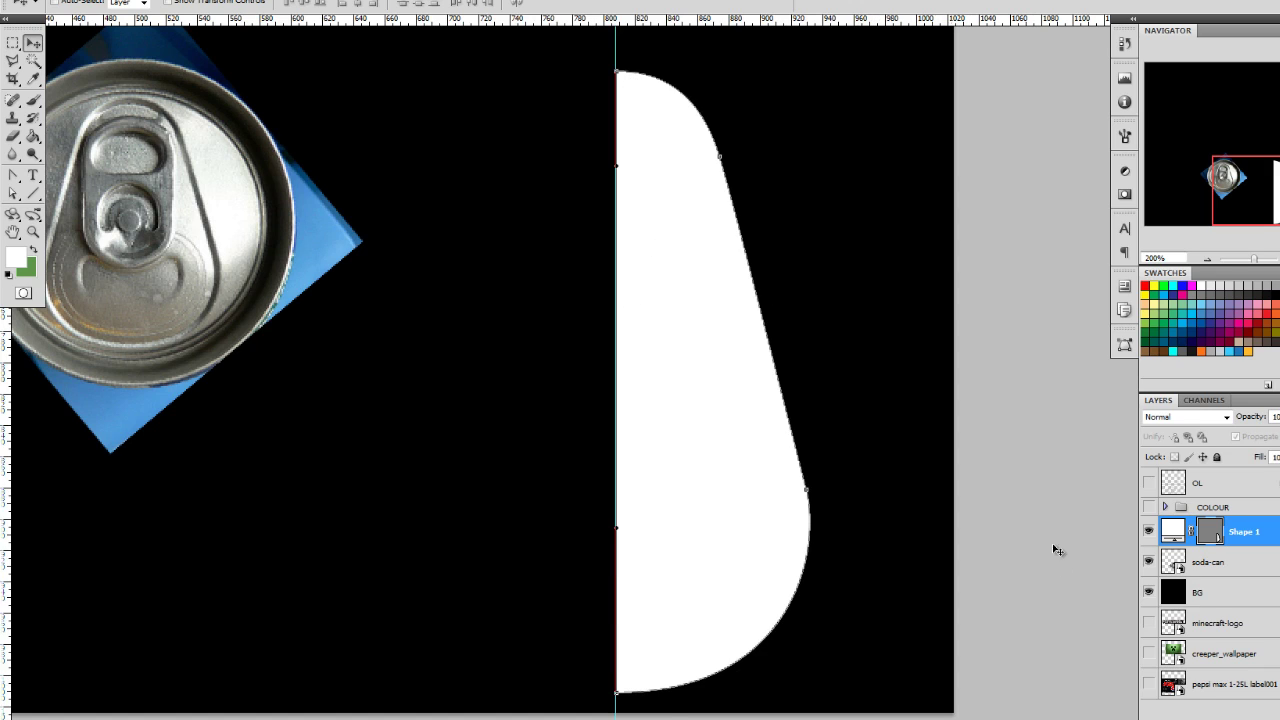
left_click(1219, 539)
left_click(14, 195)
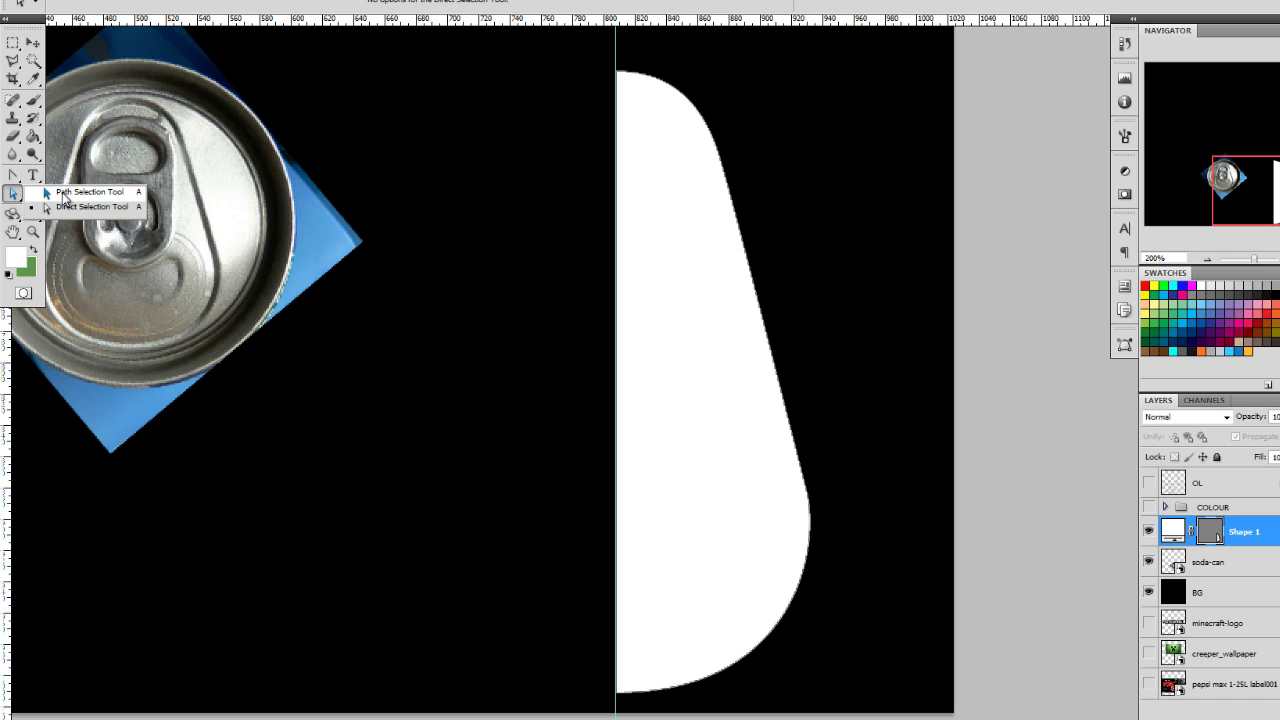
left_click(70, 192)
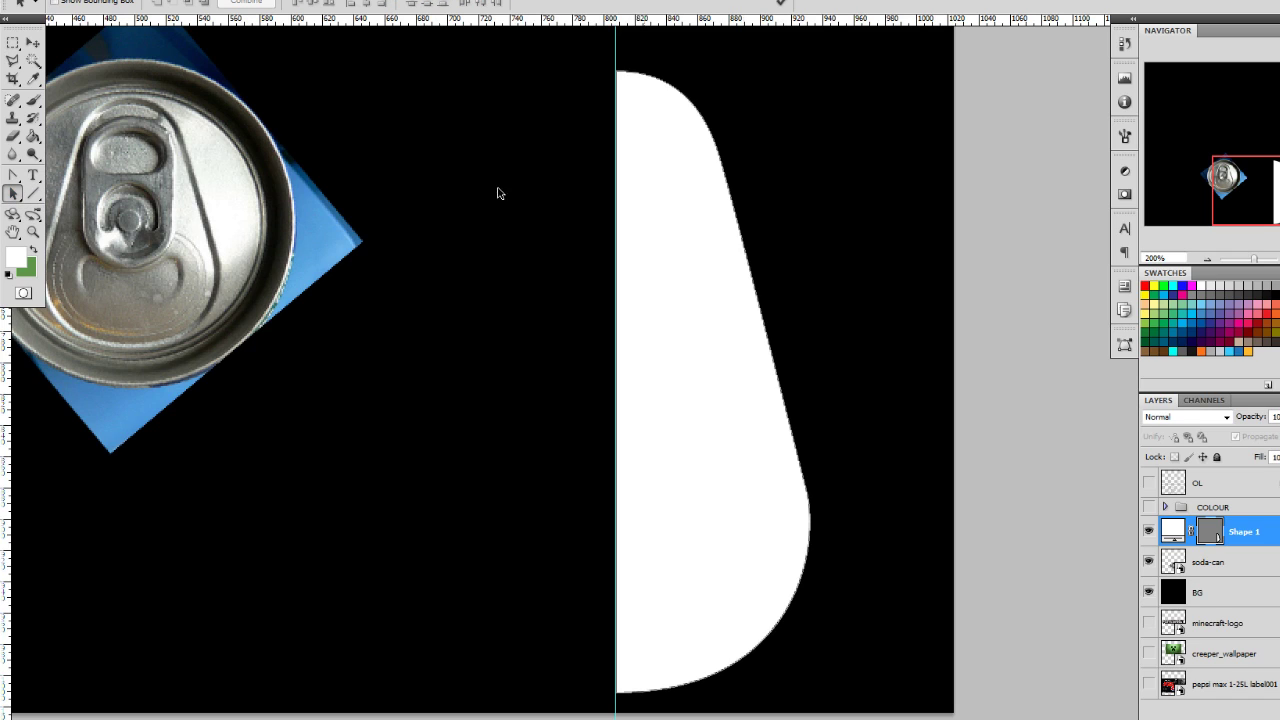
left_click(633, 76)
left_click(750, 280)
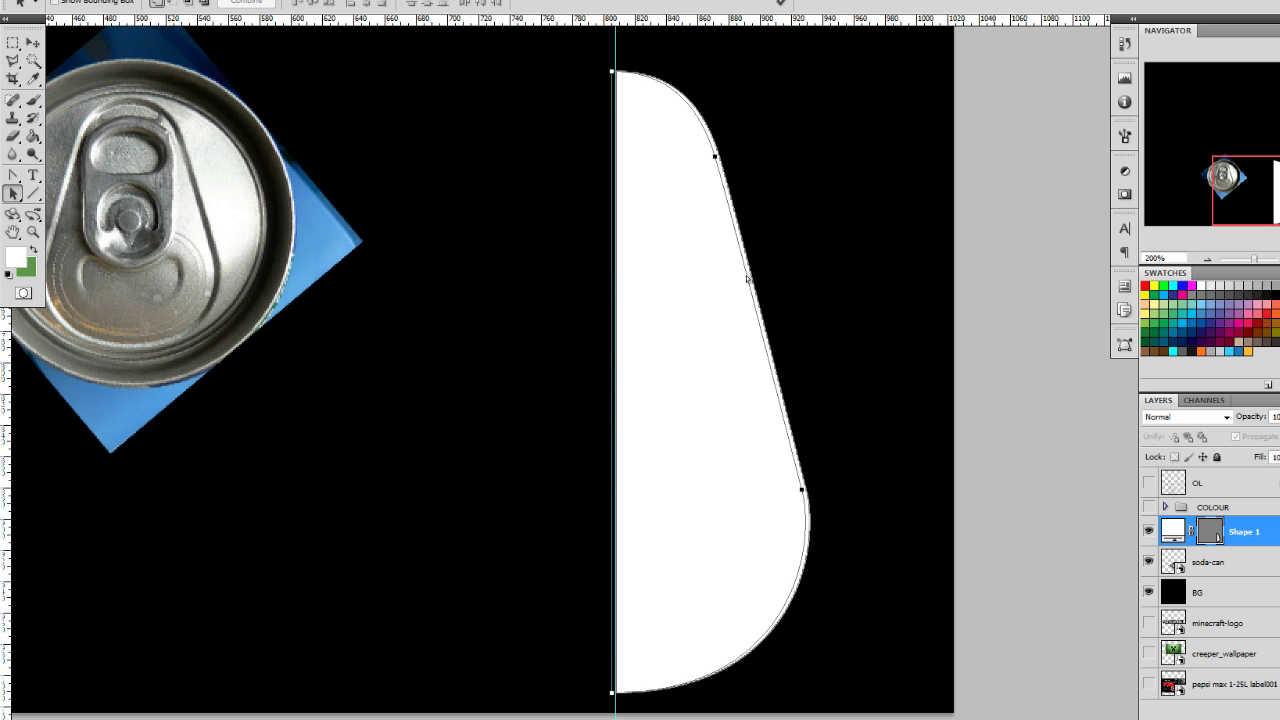
left_click_drag(740, 280, 676, 279)
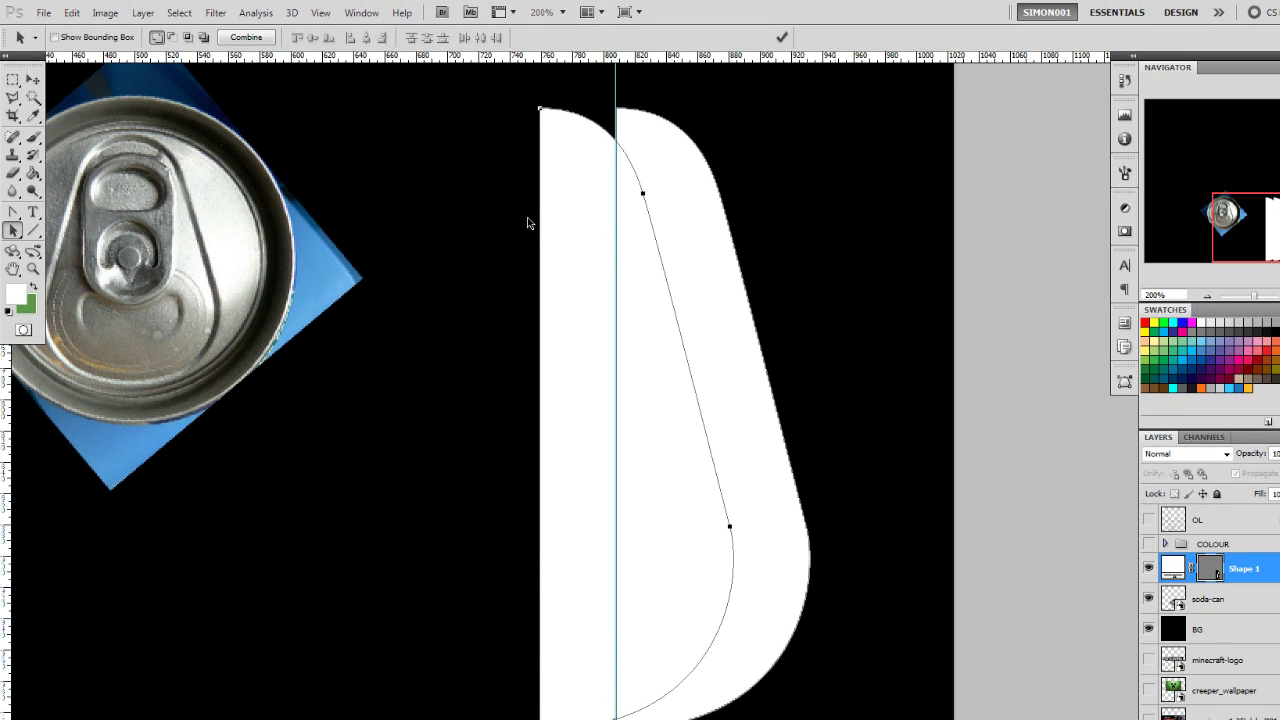
Step: Flip the duplicated half-lid path horizontally and move it left so its straight edge meets the original half at the guide
left_click(72, 13)
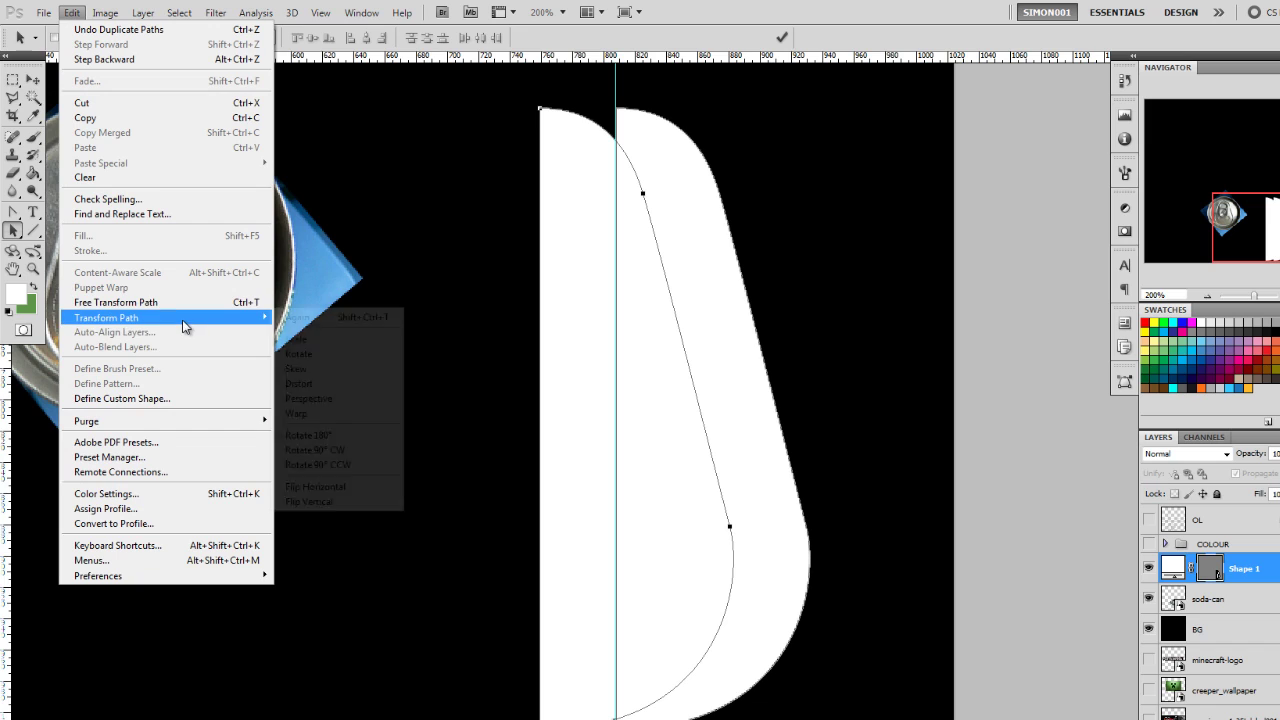
mouse_move(155, 320)
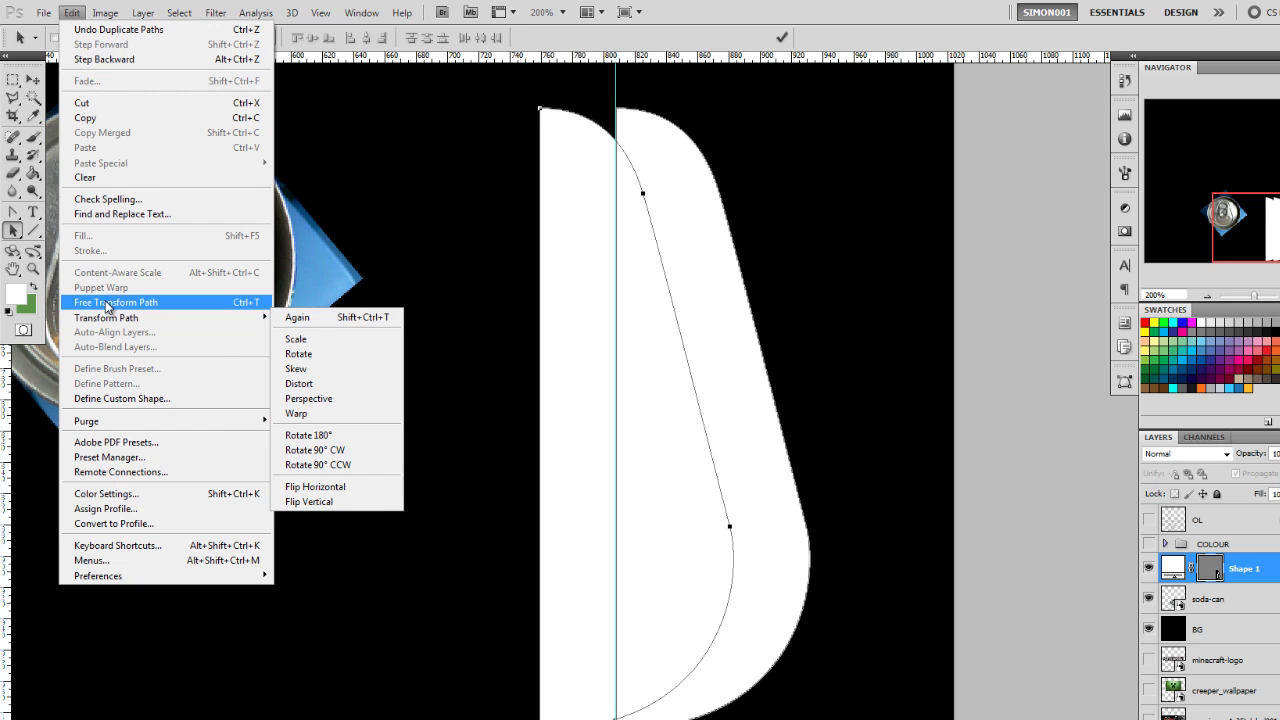
left_click(183, 309)
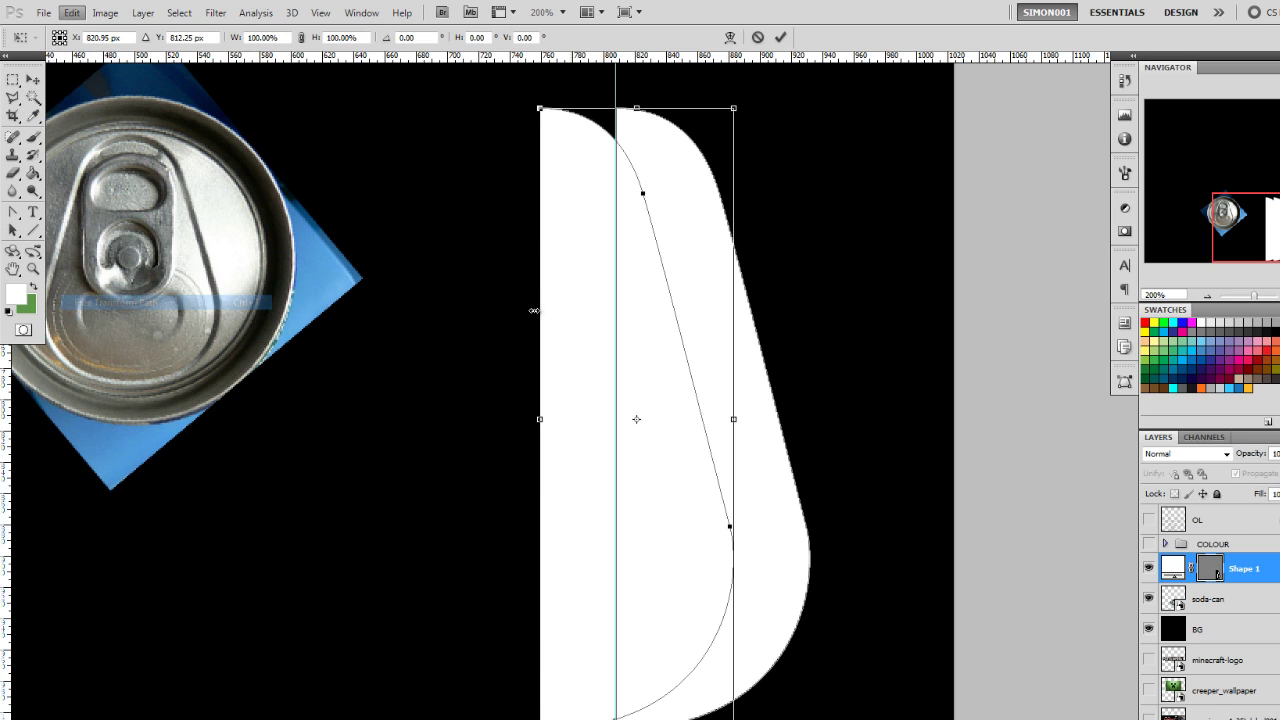
right_click(566, 185)
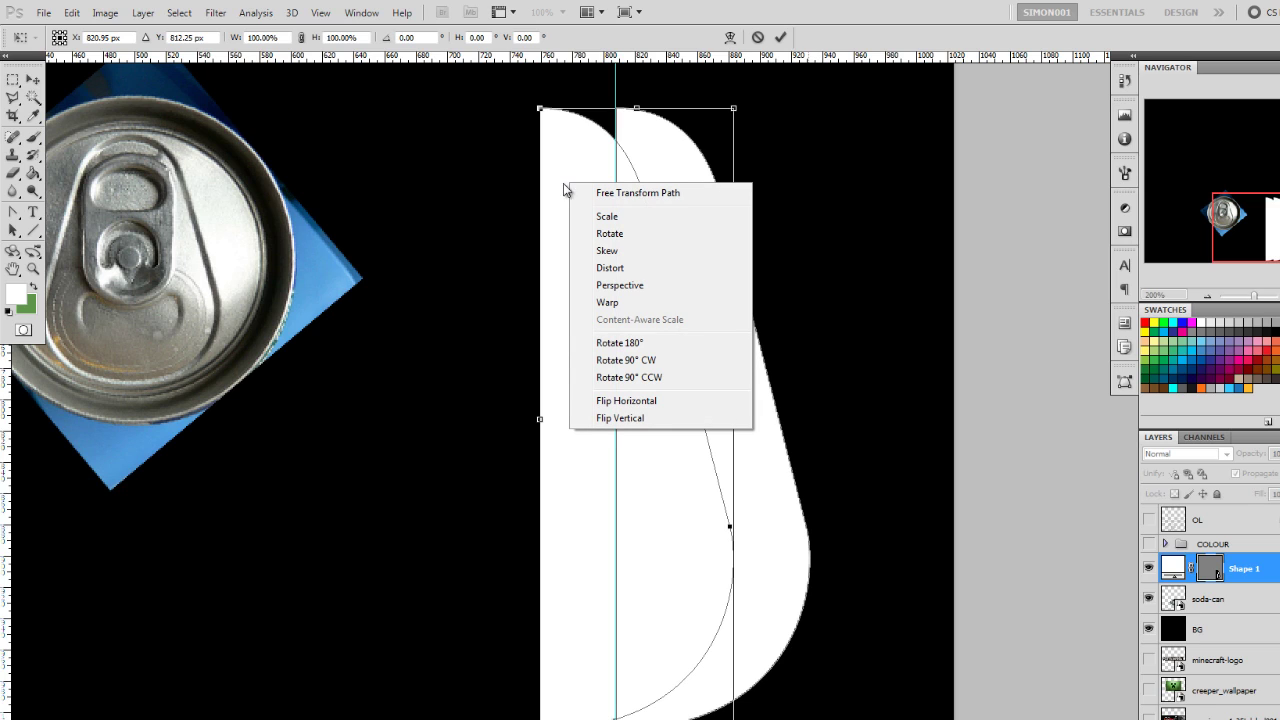
left_click(613, 401)
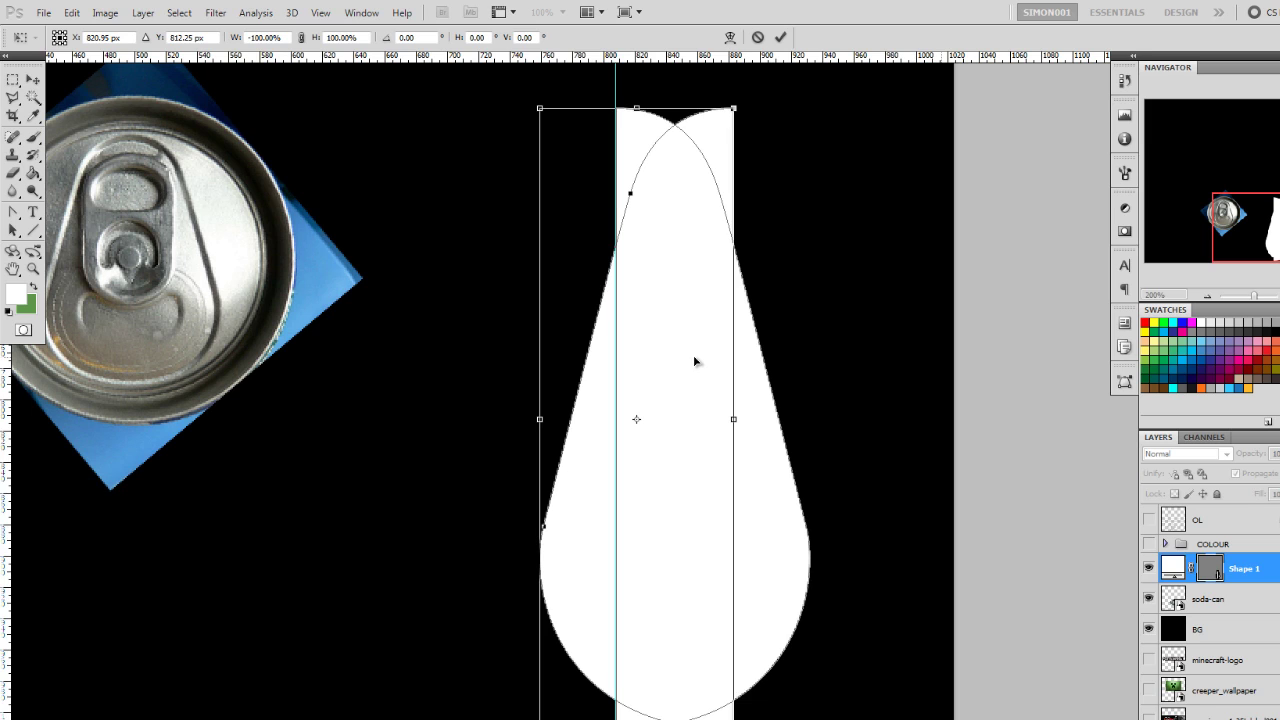
left_click_drag(693, 355, 582, 356)
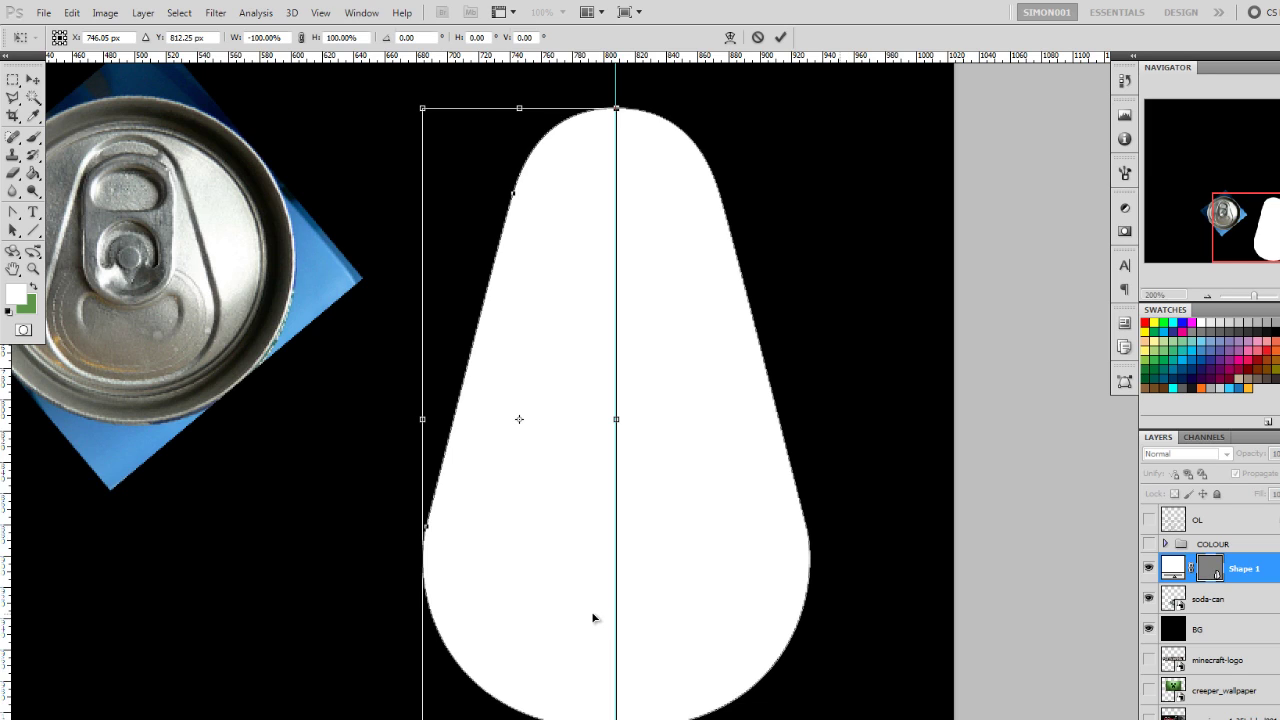
key("Return")
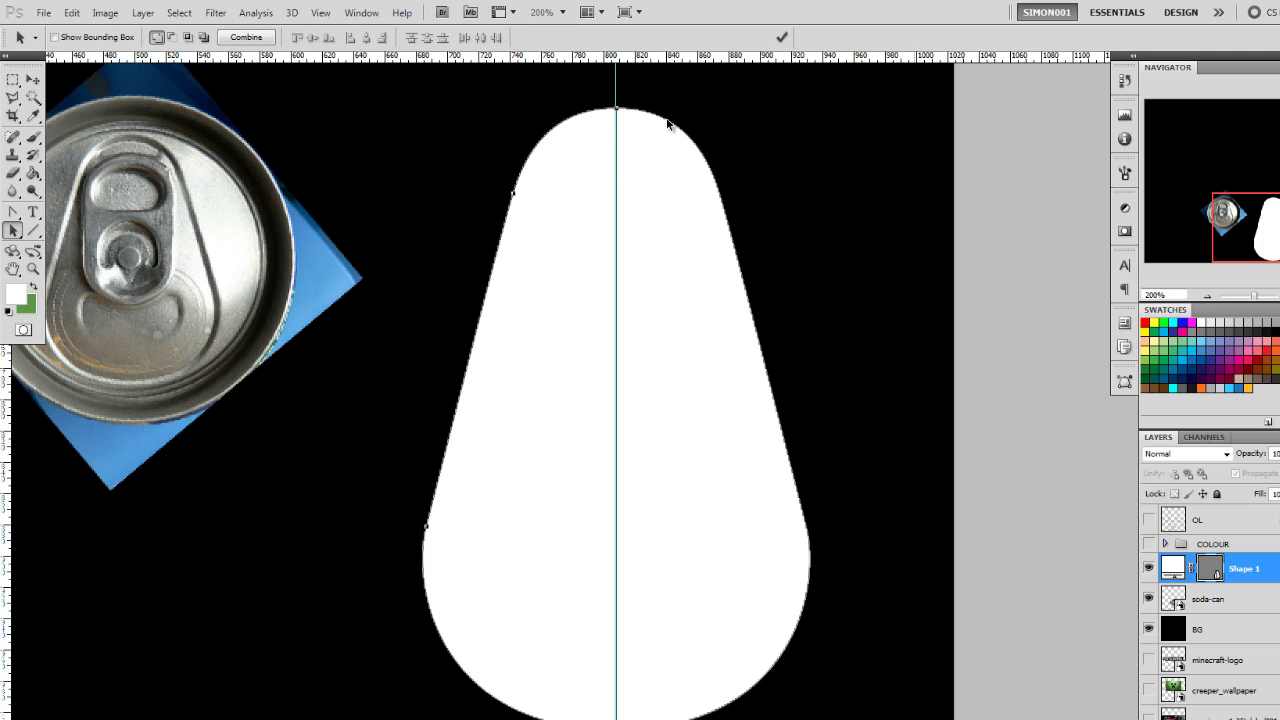
Step: Combine the two mirrored halves into a single path and hide the guides
left_click(723, 199)
left_click(233, 40)
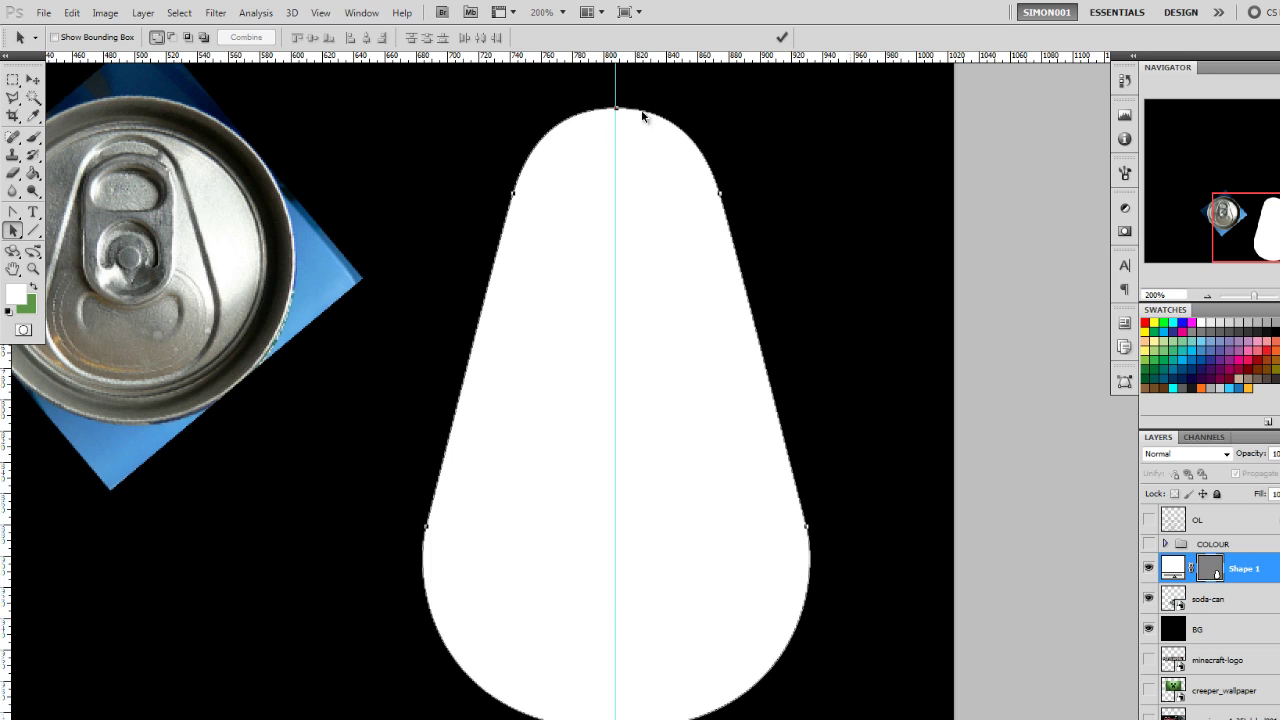
left_click(318, 14)
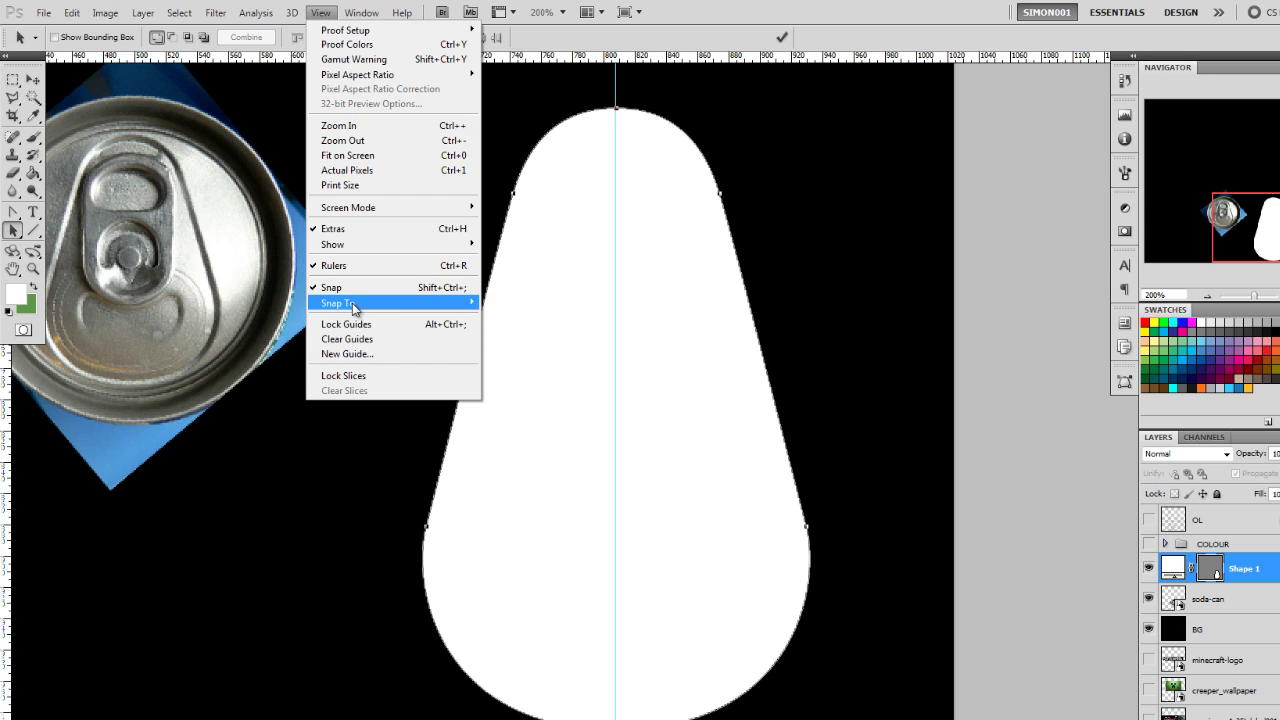
mouse_move(352, 305)
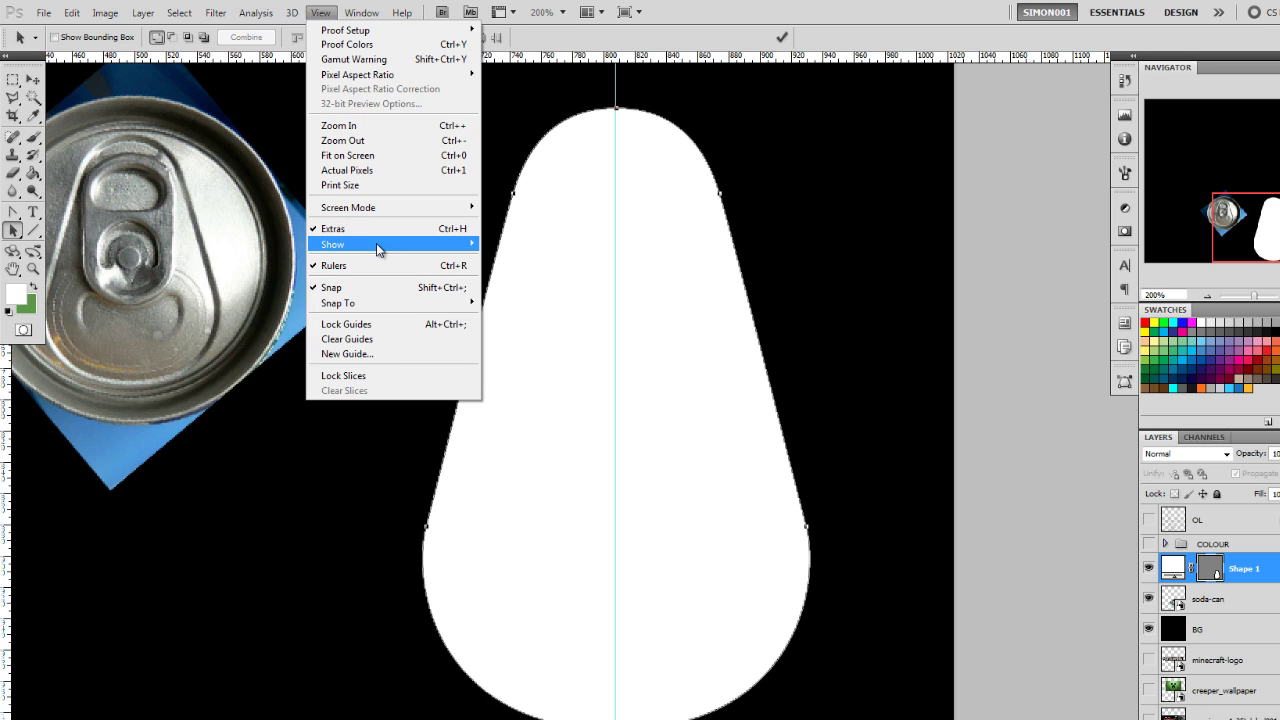
mouse_move(378, 249)
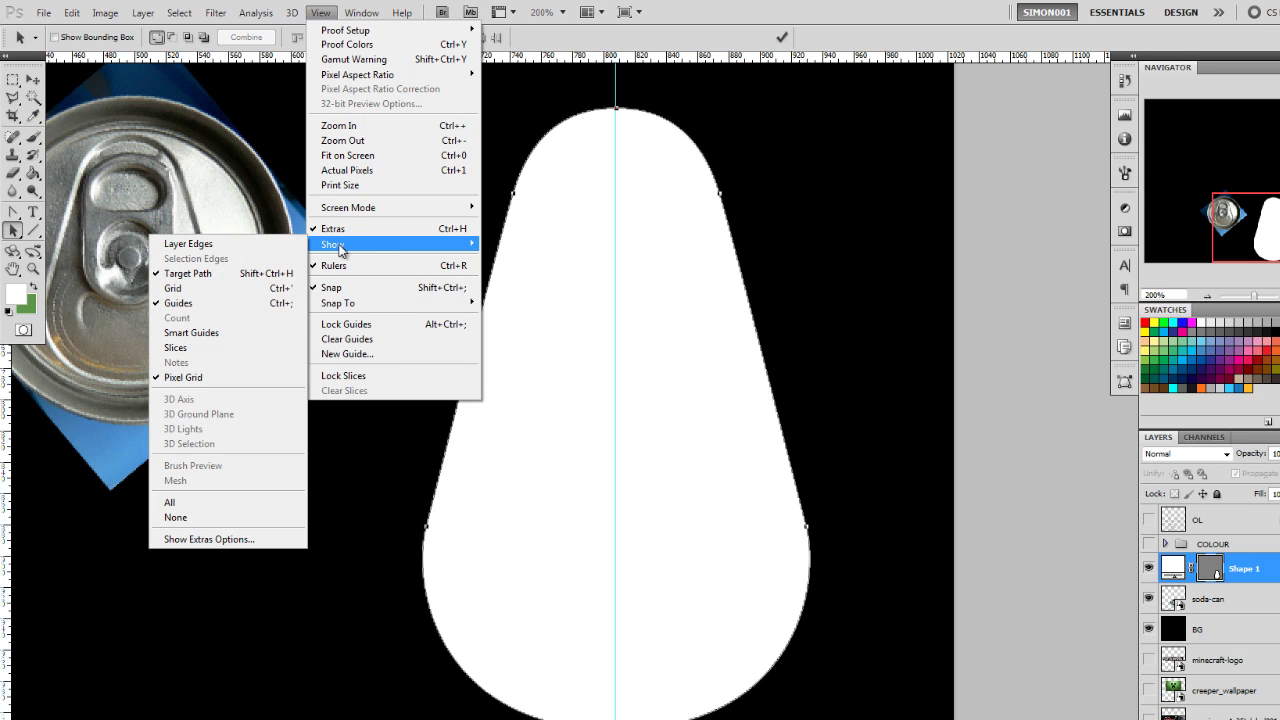
left_click(296, 306)
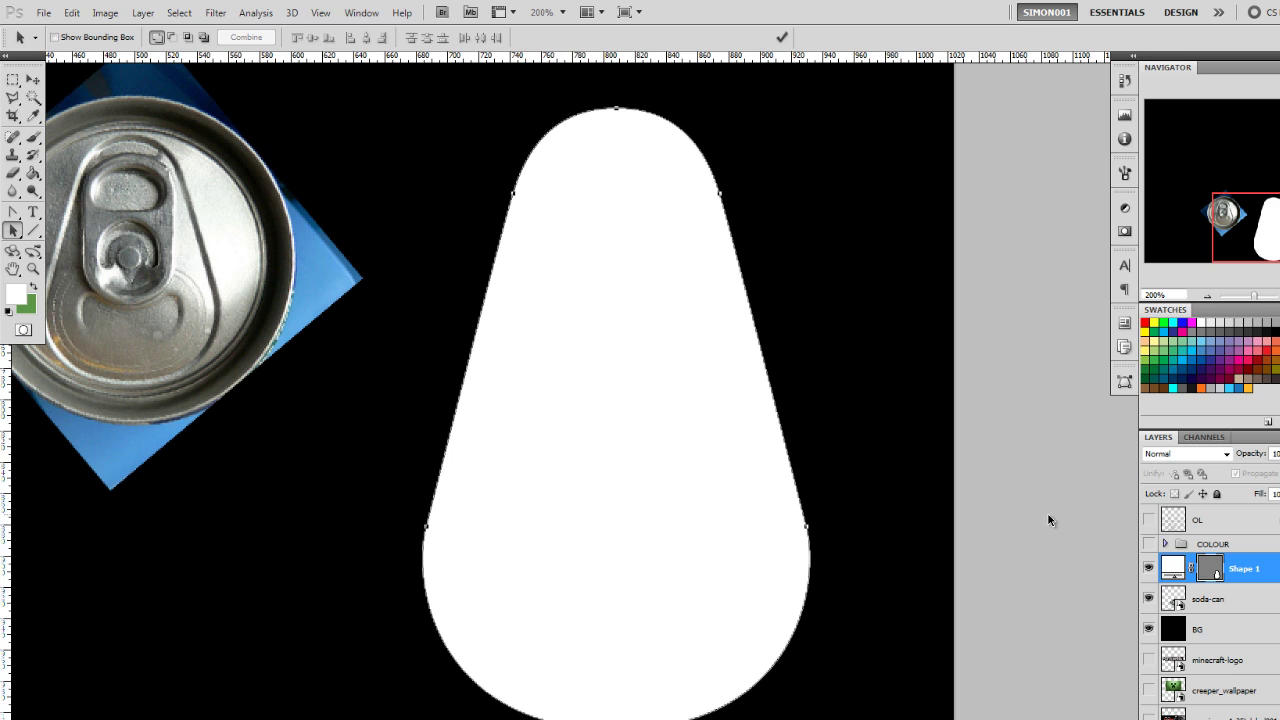
Step: Show the OL wireframe layer and change Shape 1's fill colour to dark grey 555555
left_click(1148, 519)
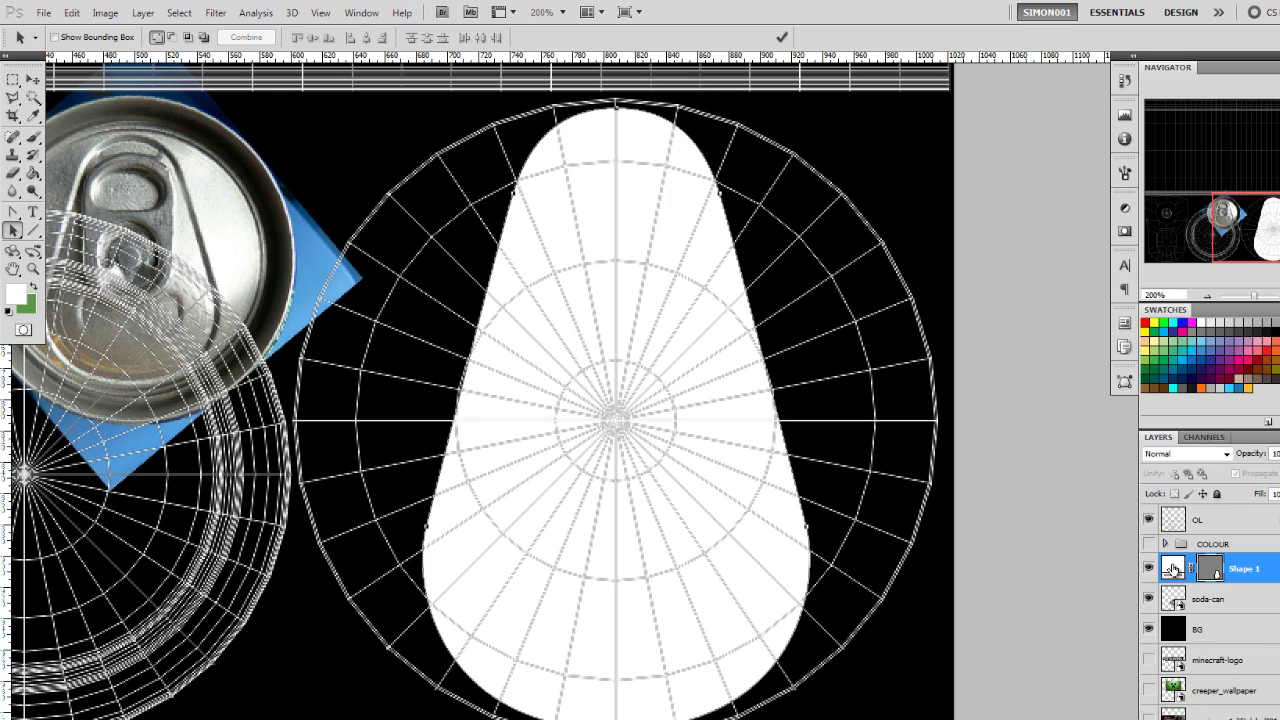
double_click(1173, 568)
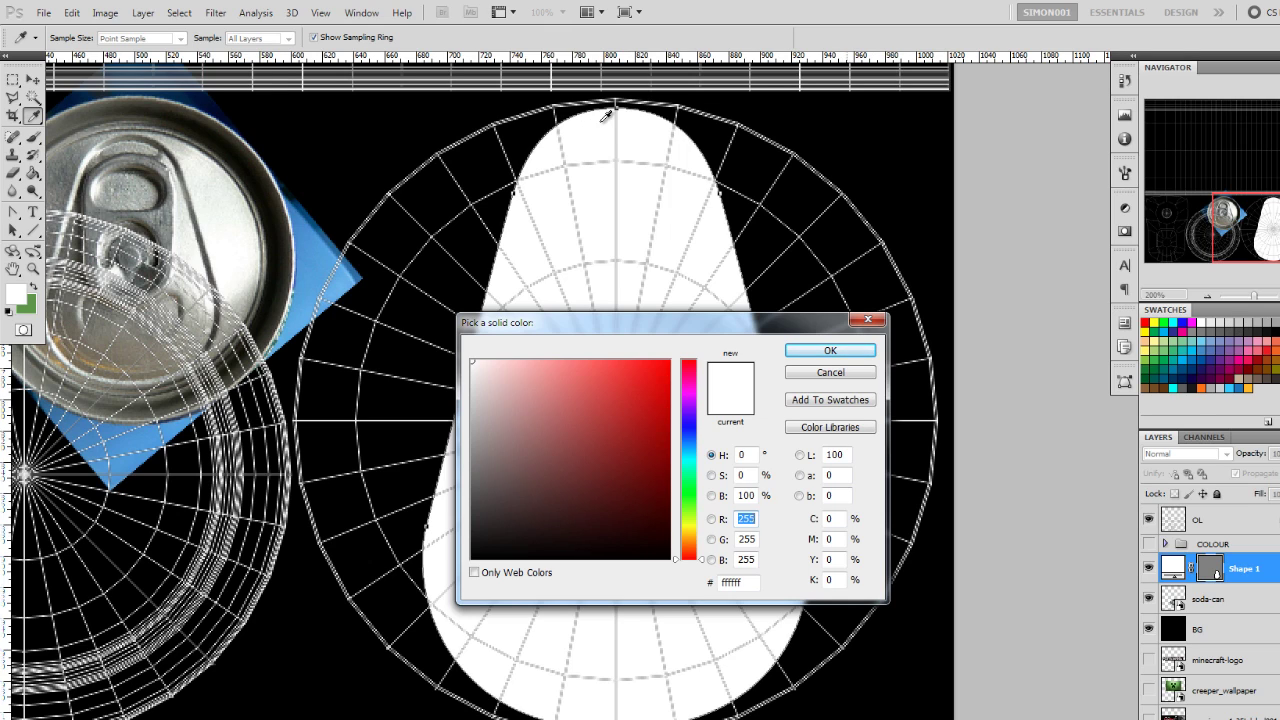
left_click(1229, 334)
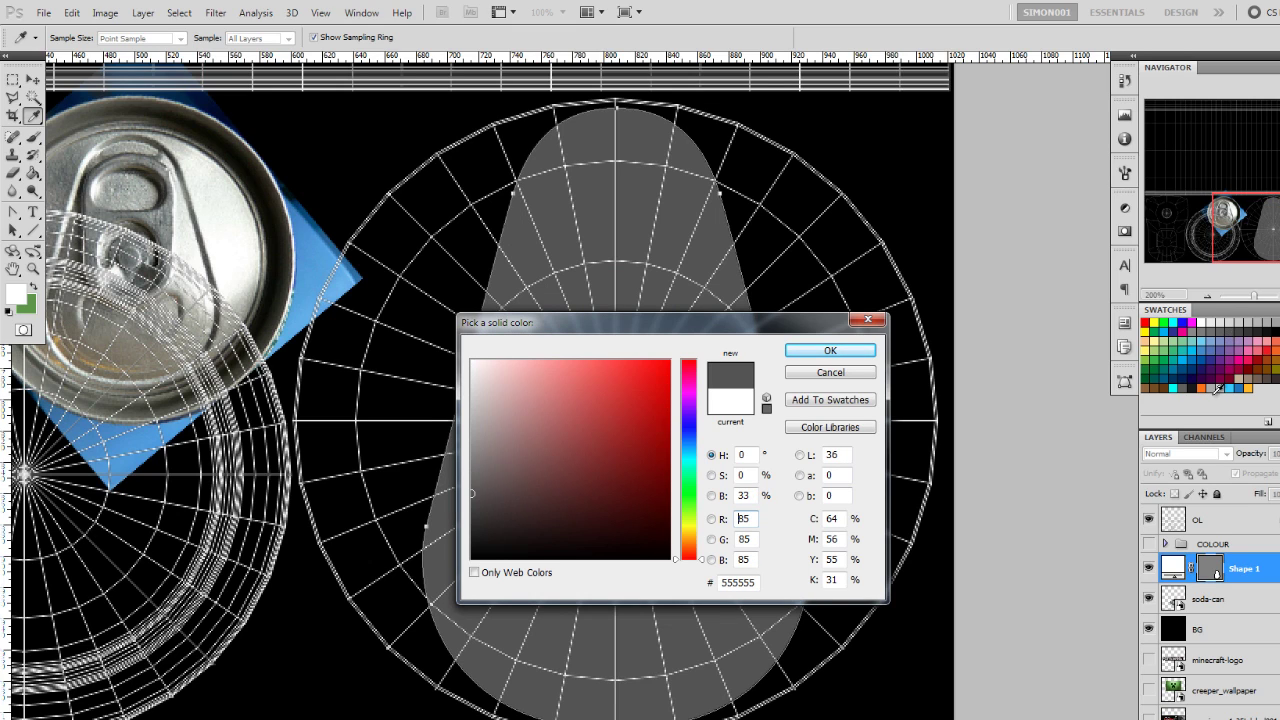
left_click(832, 351)
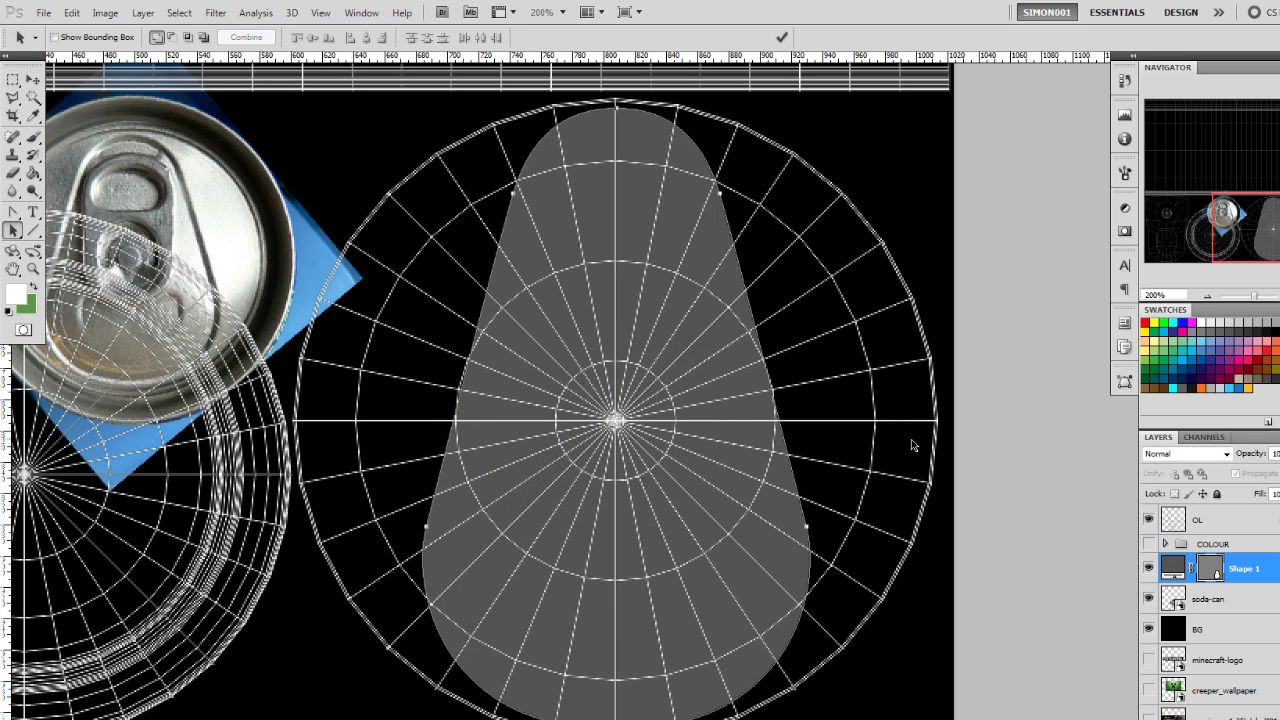
Step: Show the guides again over the upper part of the grey recess shape at 300% zoom
left_click_drag(751, 354, 698, 339)
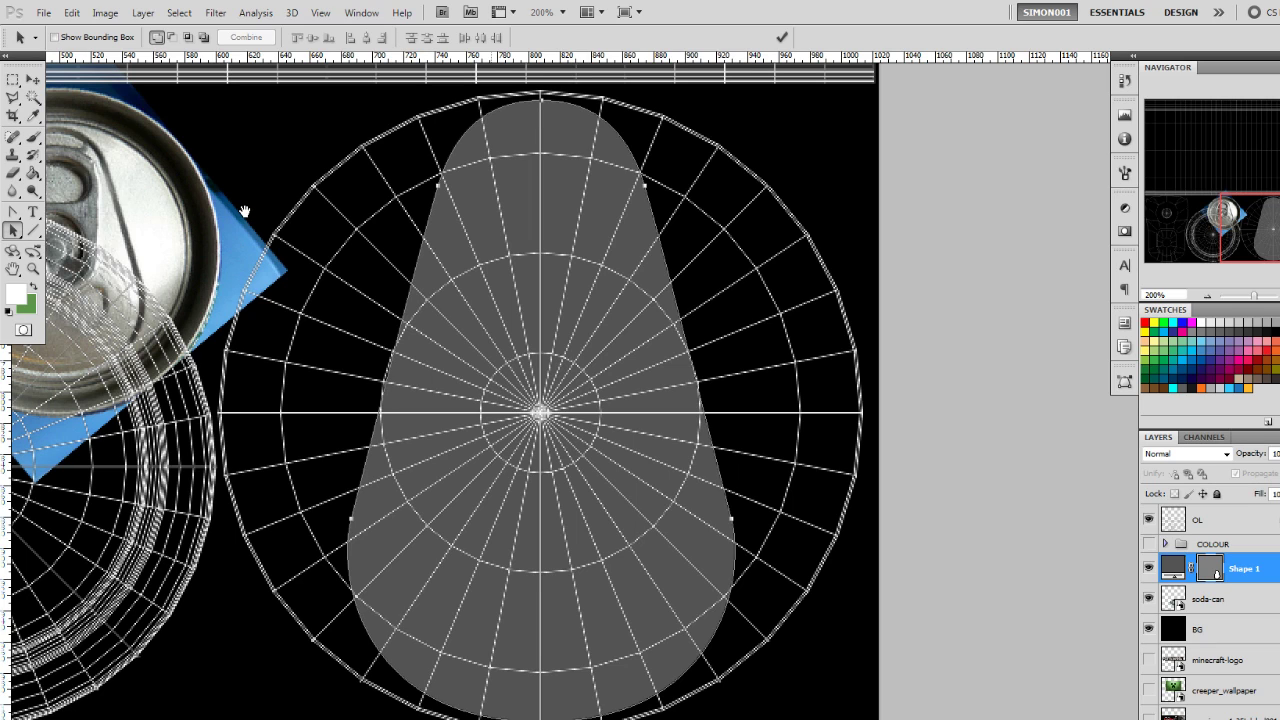
left_click_drag(210, 207, 243, 209)
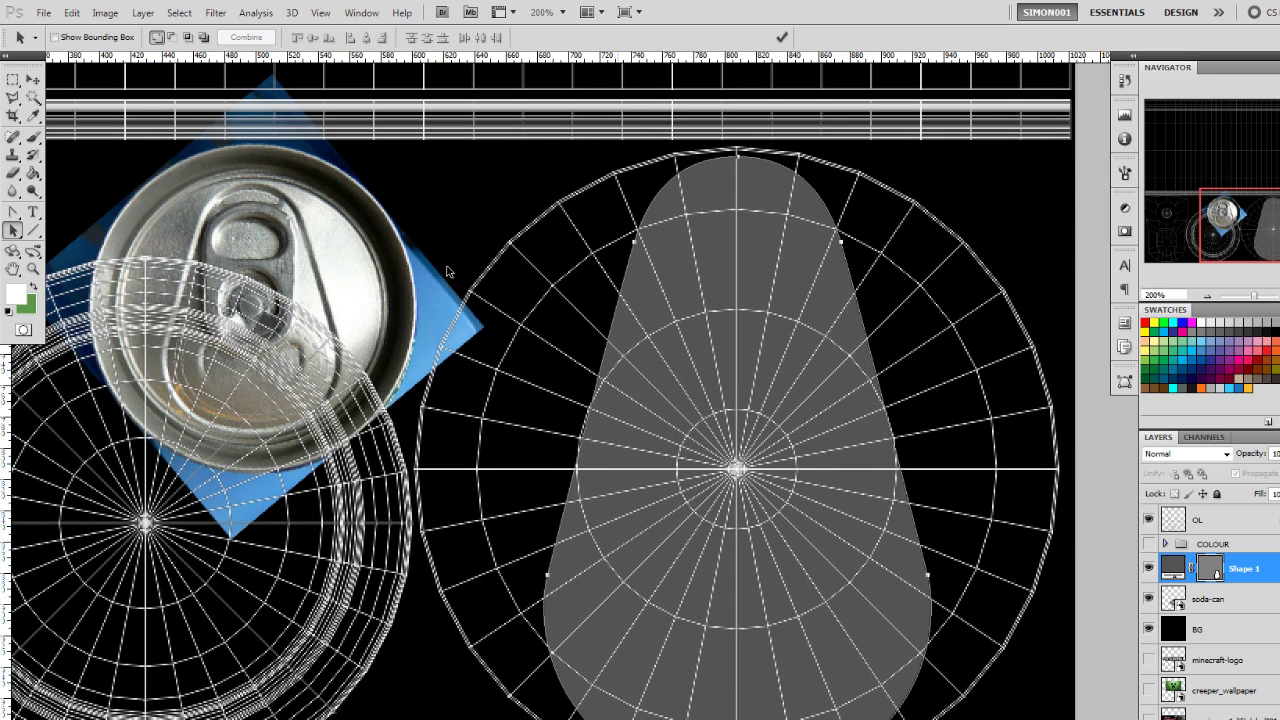
left_click_drag(449, 271, 284, 258)
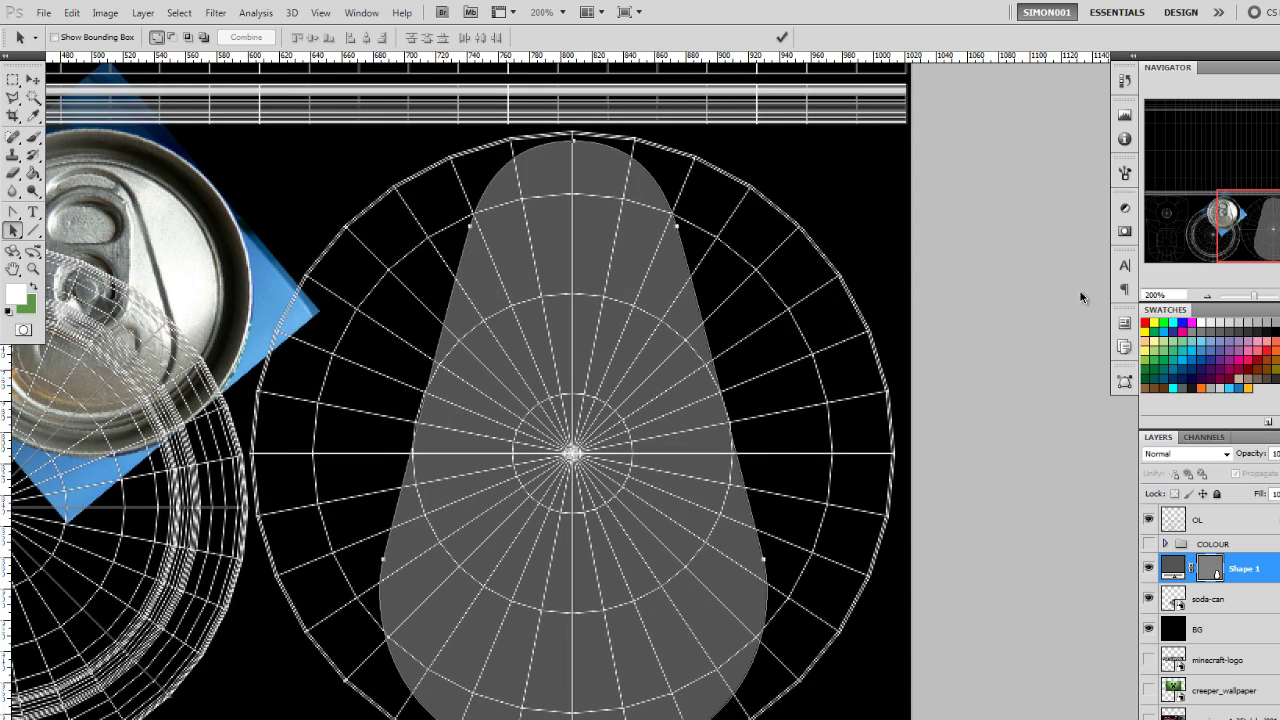
key("ctrl+plus")
left_click_drag(667, 185, 596, 360)
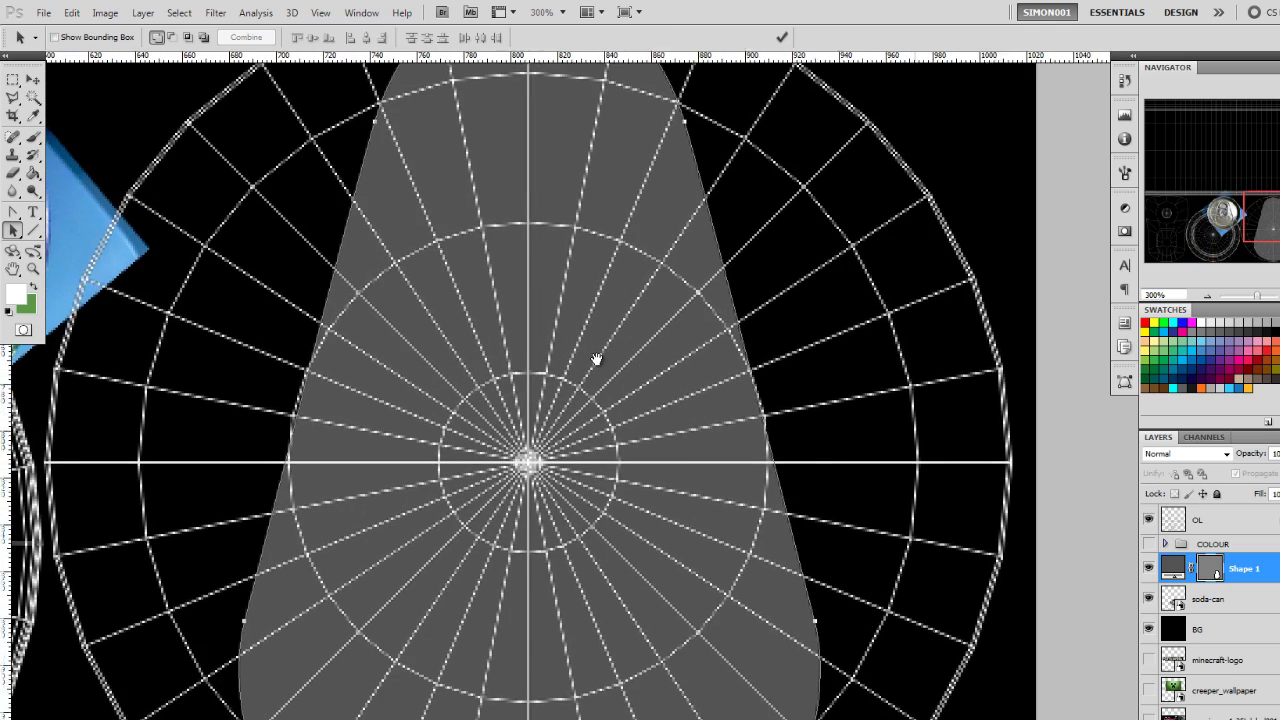
left_click(320, 12)
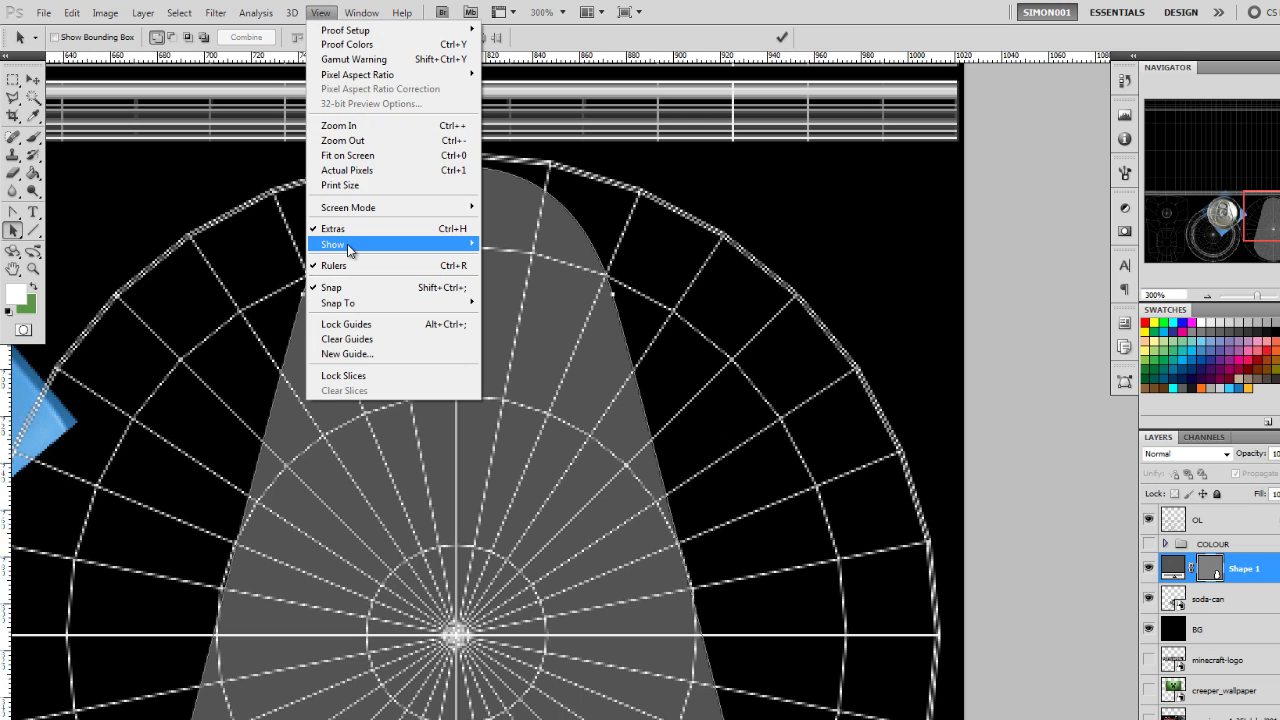
mouse_move(349, 249)
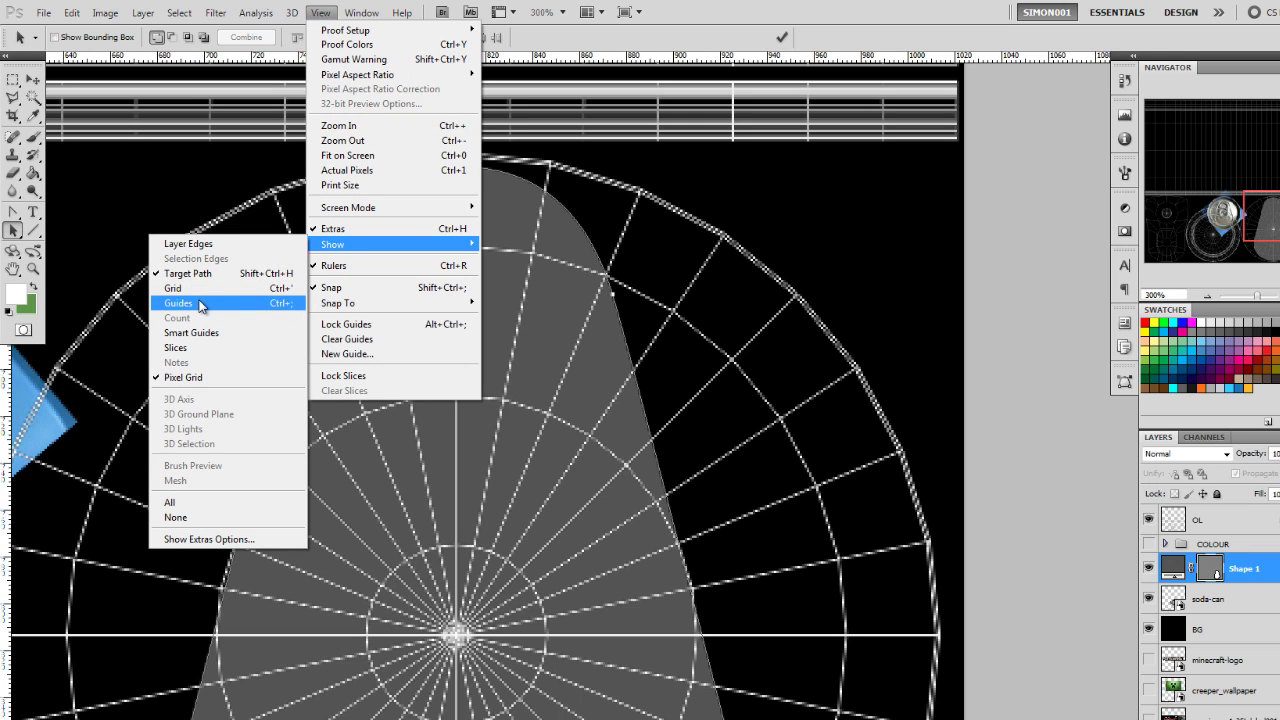
left_click(200, 303)
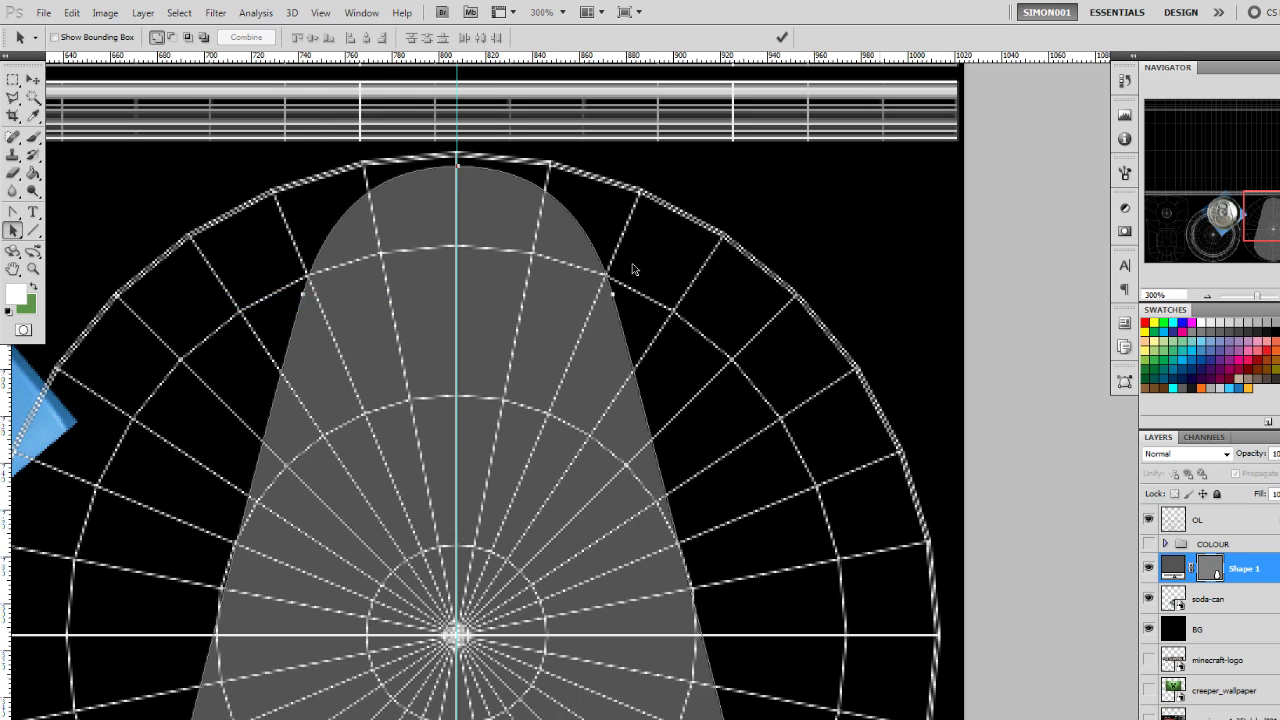
Step: Activate the Pen Tool and deselect the Shape 1 layer so a separate white shape can be drawn
left_click(13, 230)
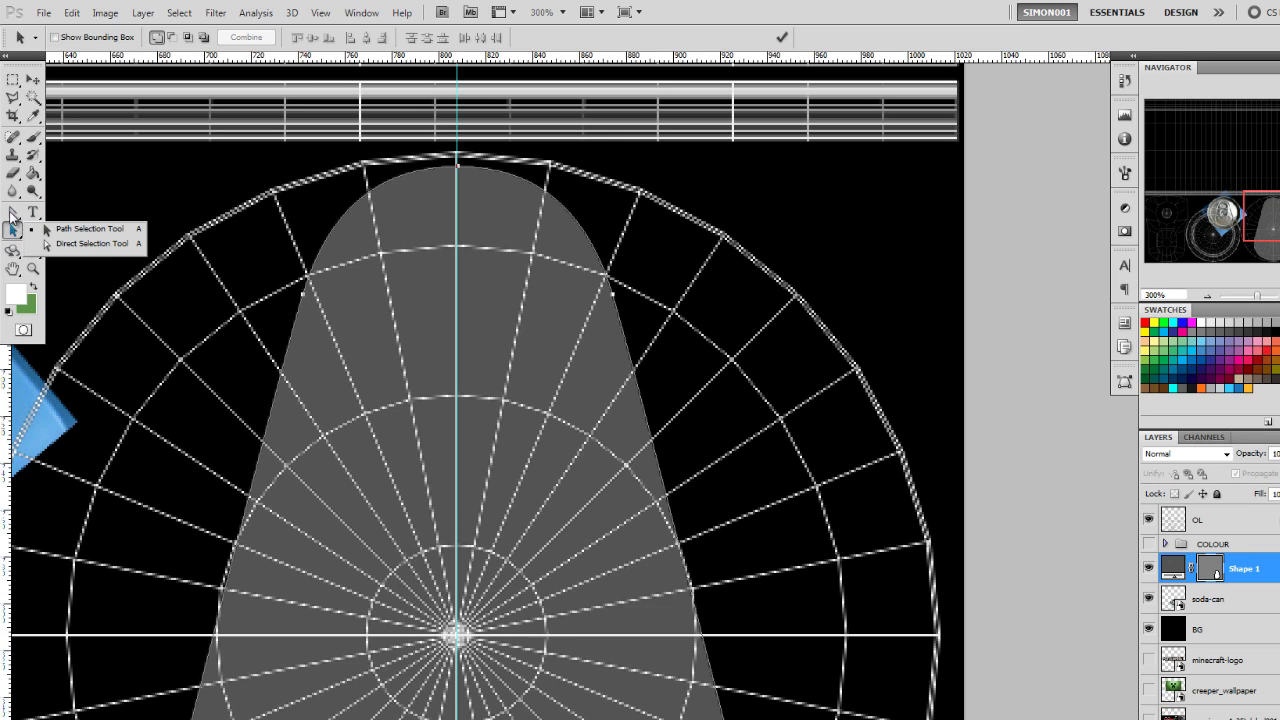
left_click(13, 212)
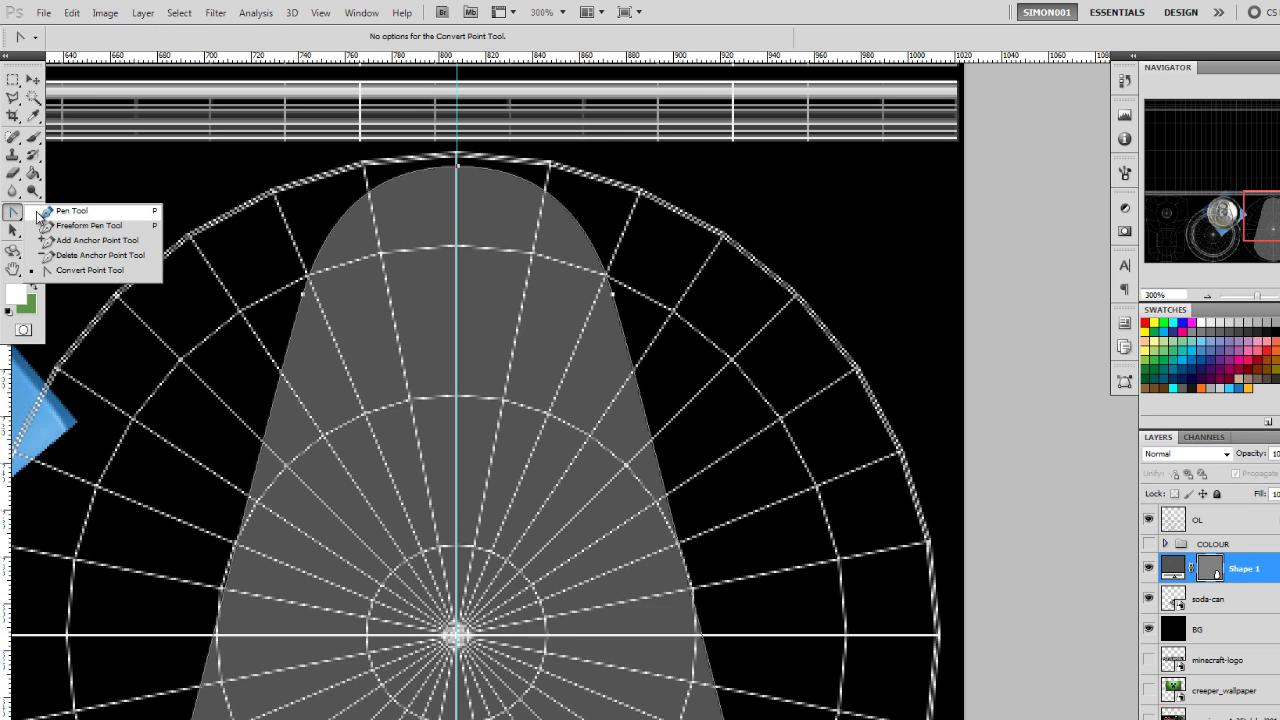
left_click(70, 211)
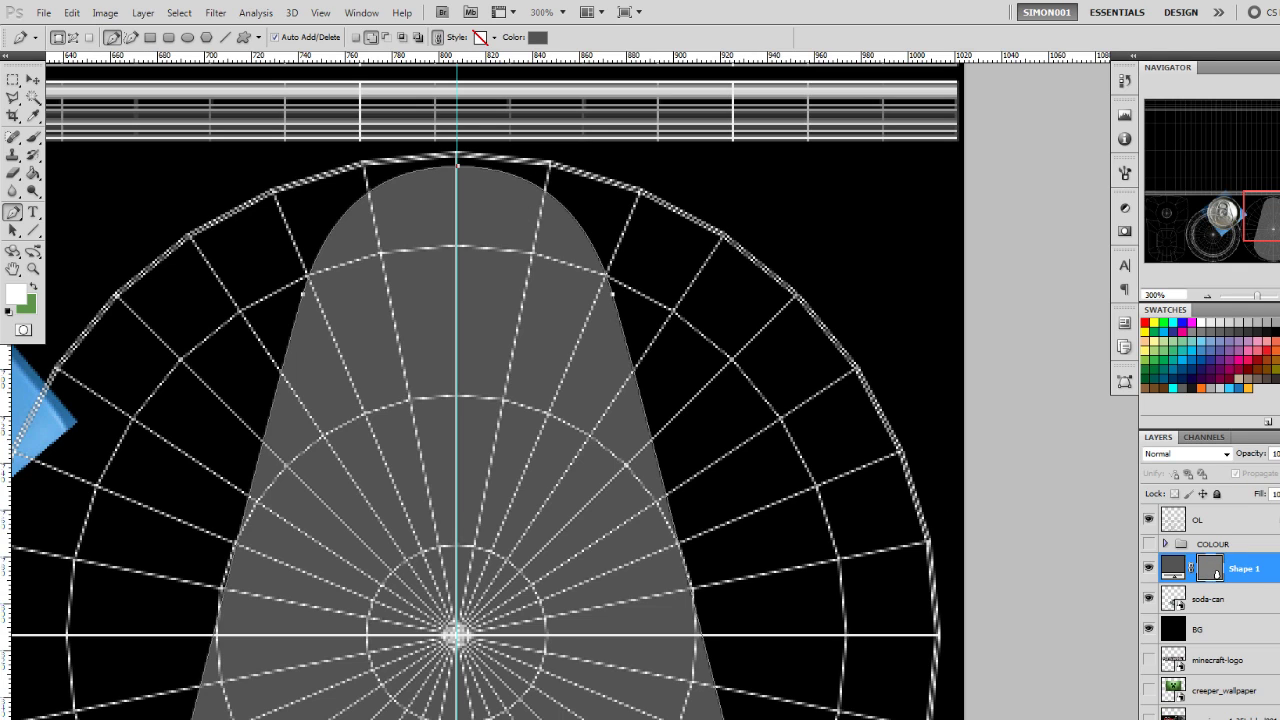
left_click(1185, 718)
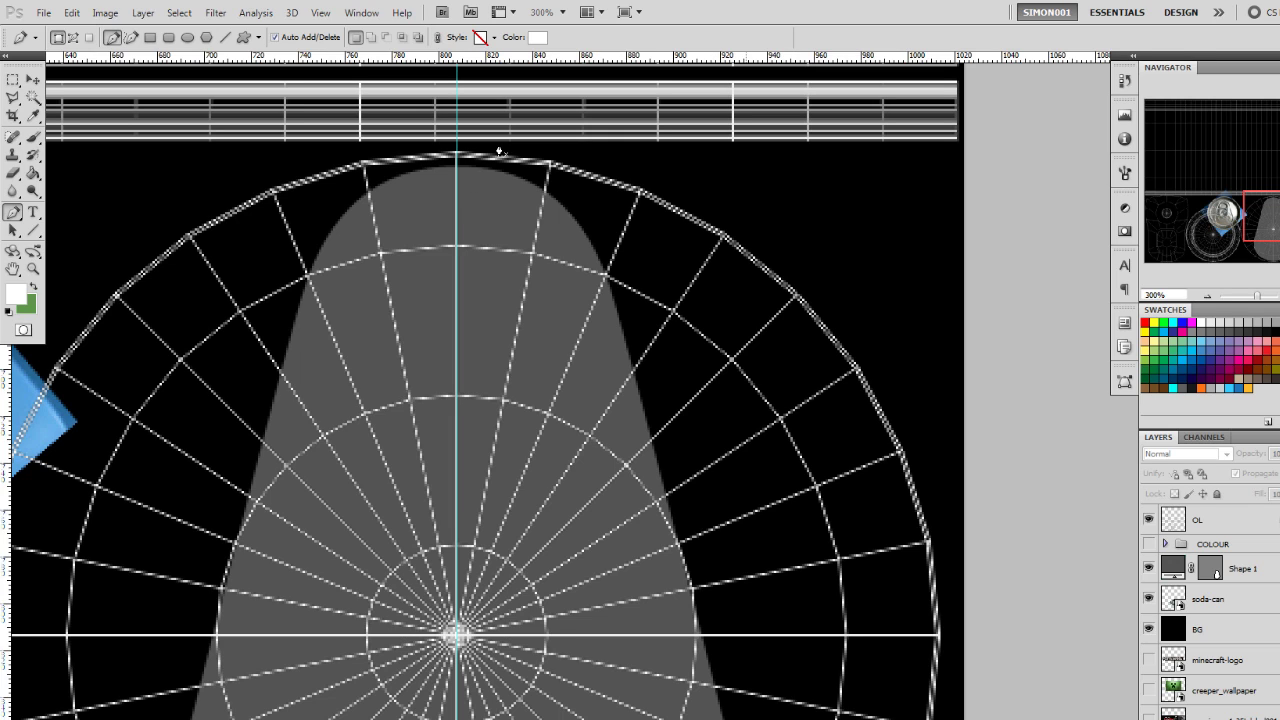
left_click(1000, 204)
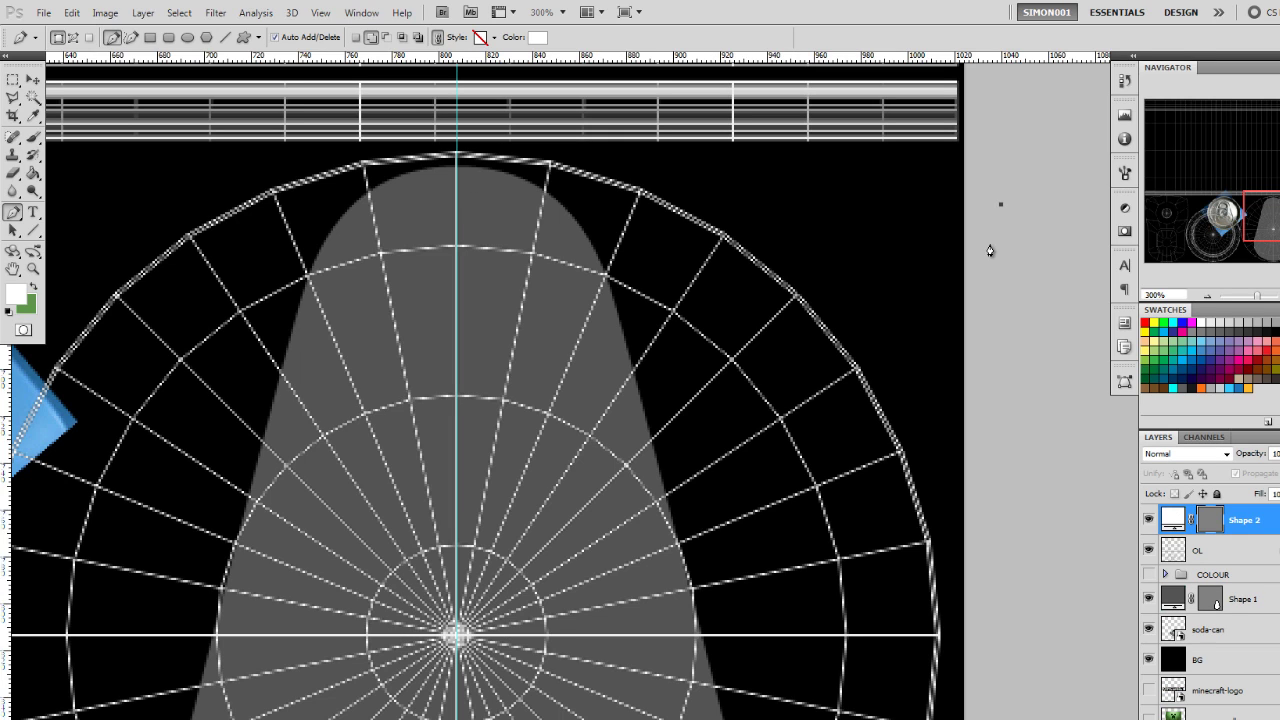
key("ctrl+z")
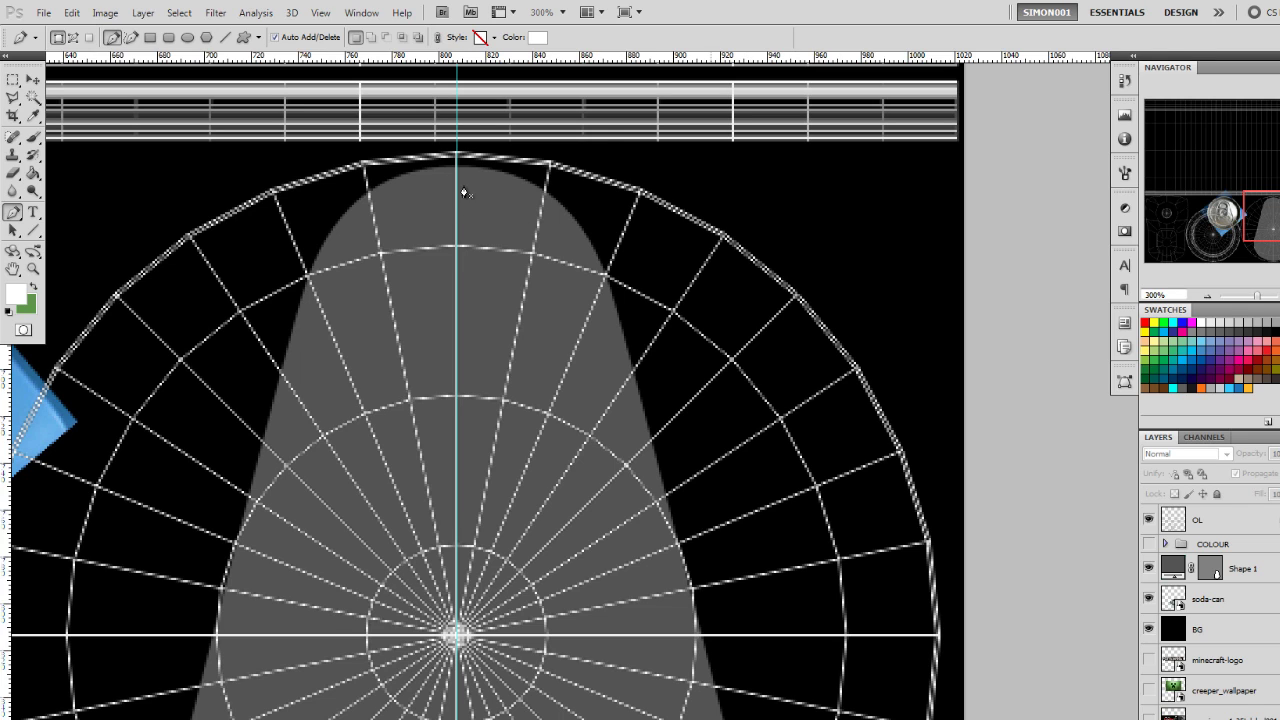
left_click_drag(457, 184, 481, 185)
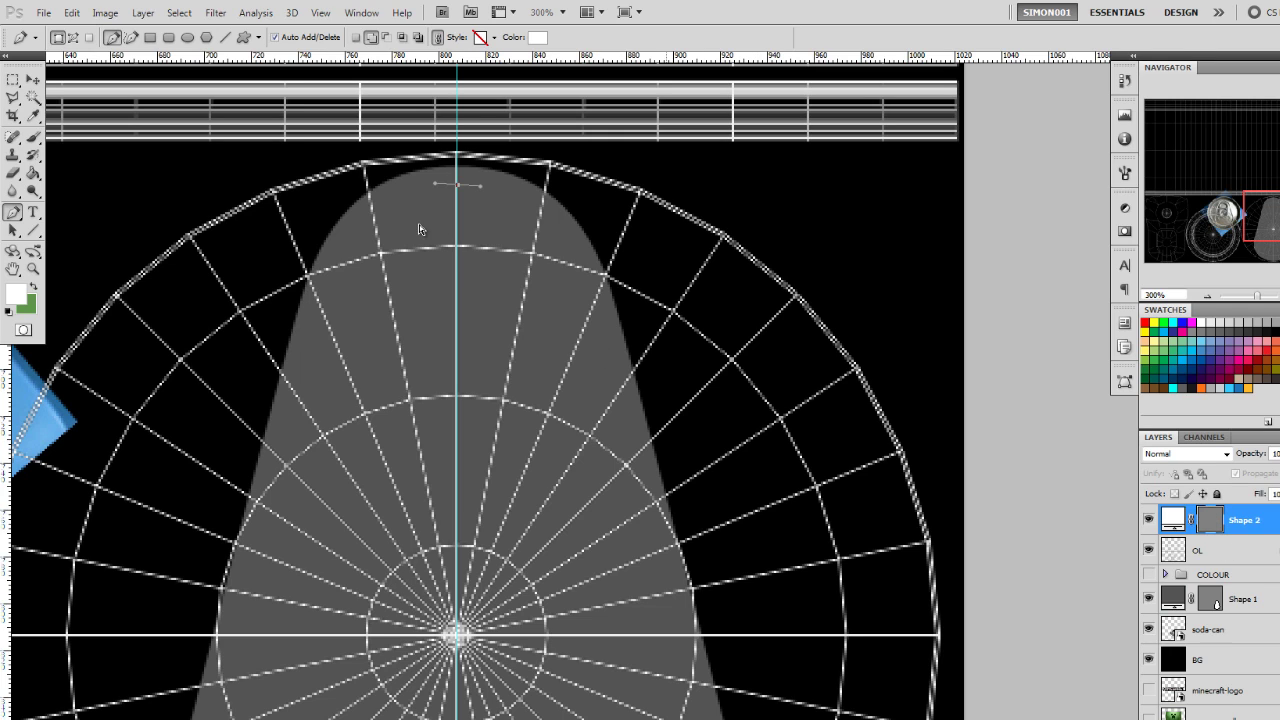
key("ctrl+z")
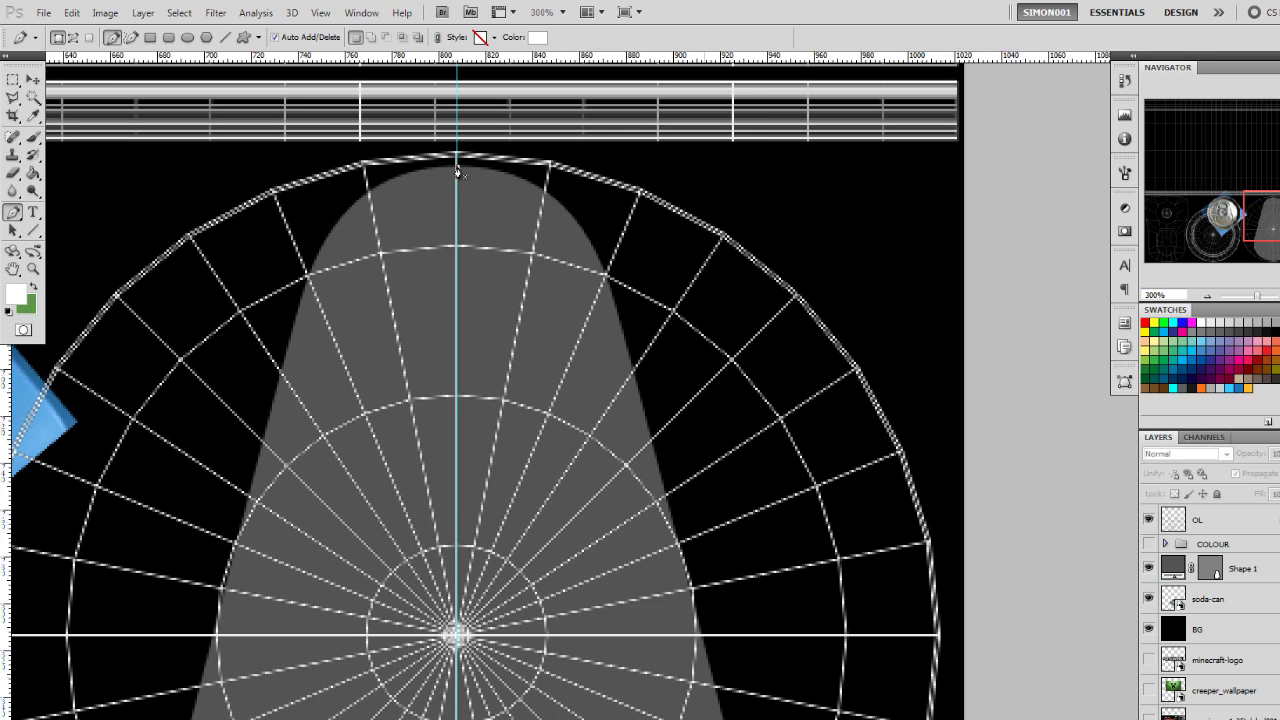
Step: Draw a closed white crescent with the Pen Tool along the recess's top edge, from the guide around the right curve and back
left_click_drag(496, 176, 505, 170)
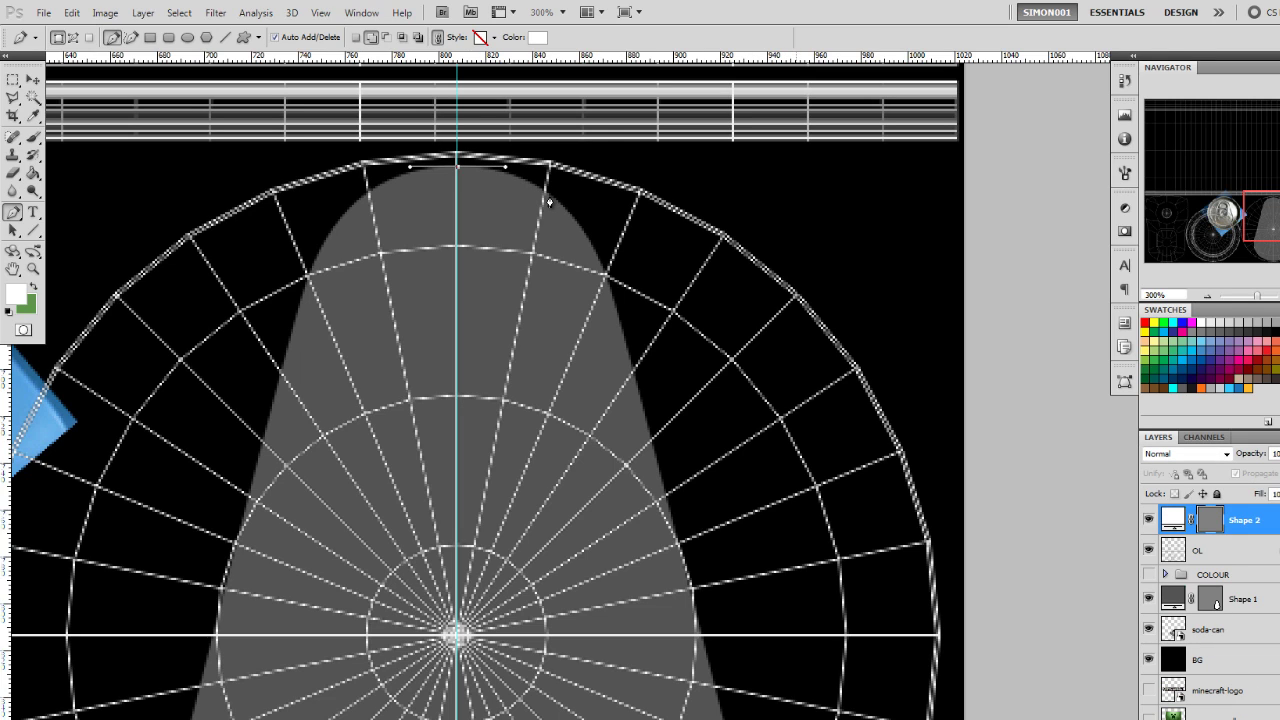
left_click_drag(550, 204, 565, 216)
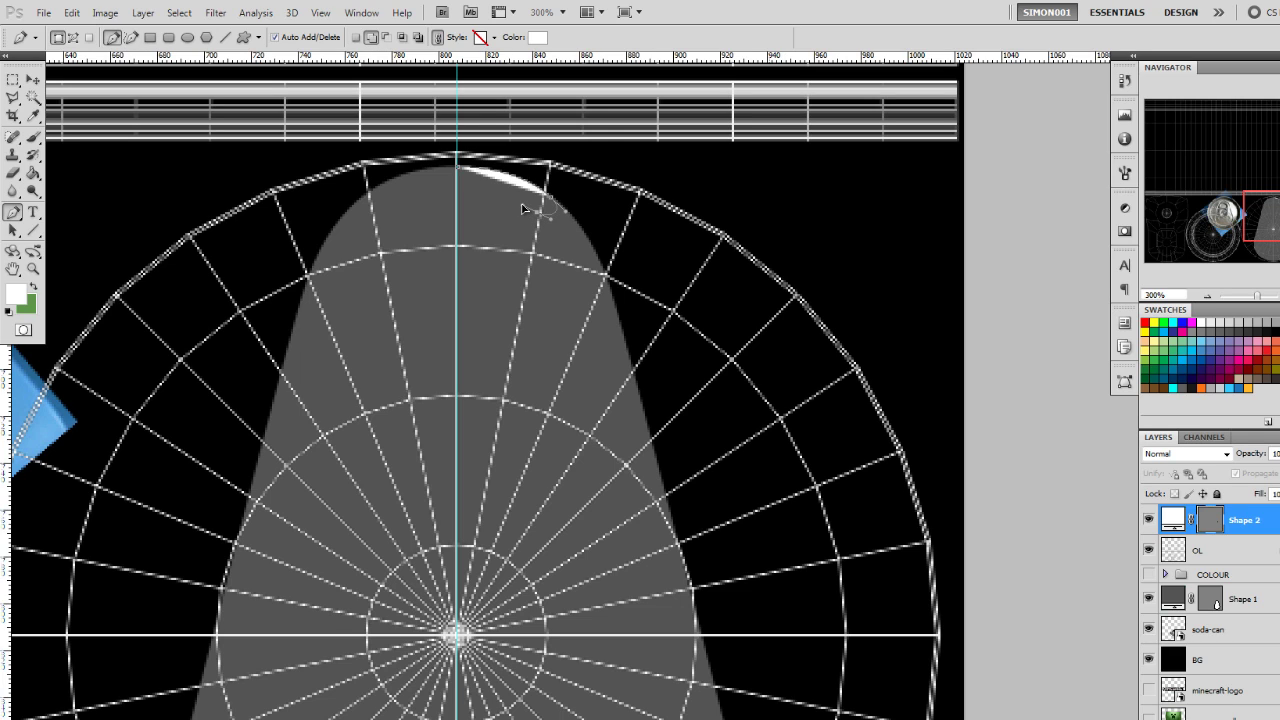
left_click(522, 208)
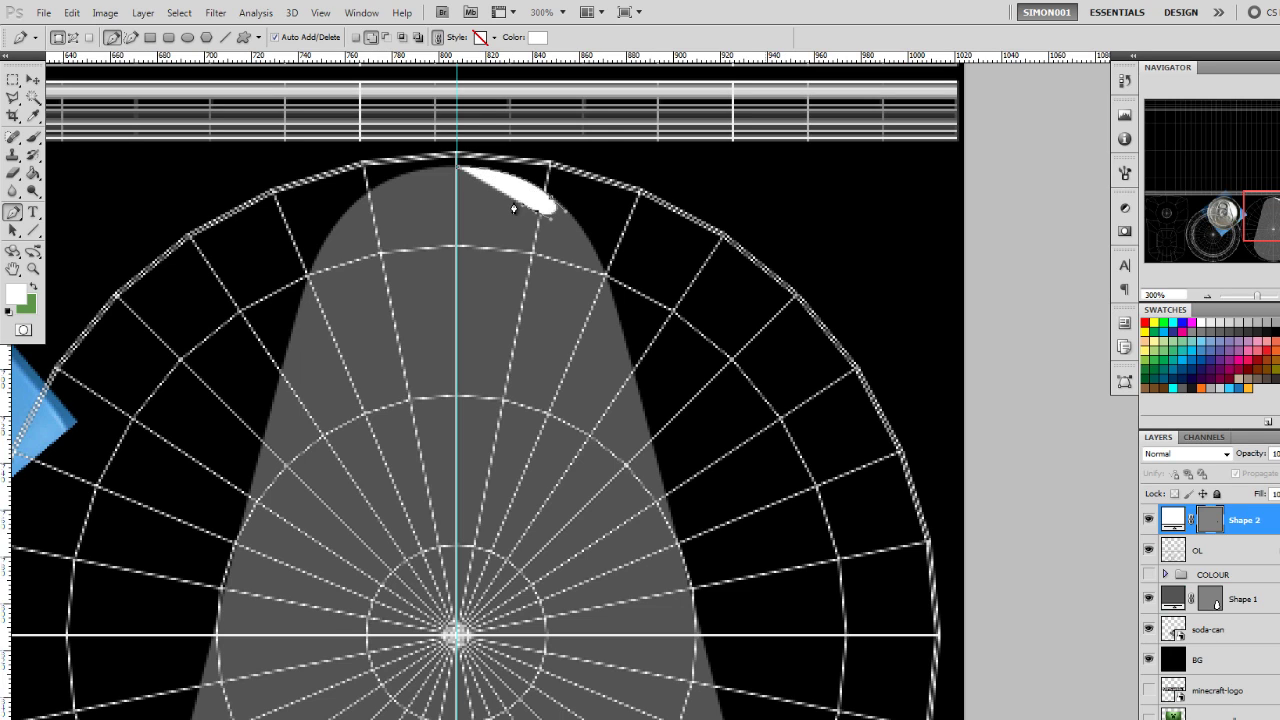
left_click(457, 191)
left_click_drag(452, 190, 499, 188)
left_click(458, 174)
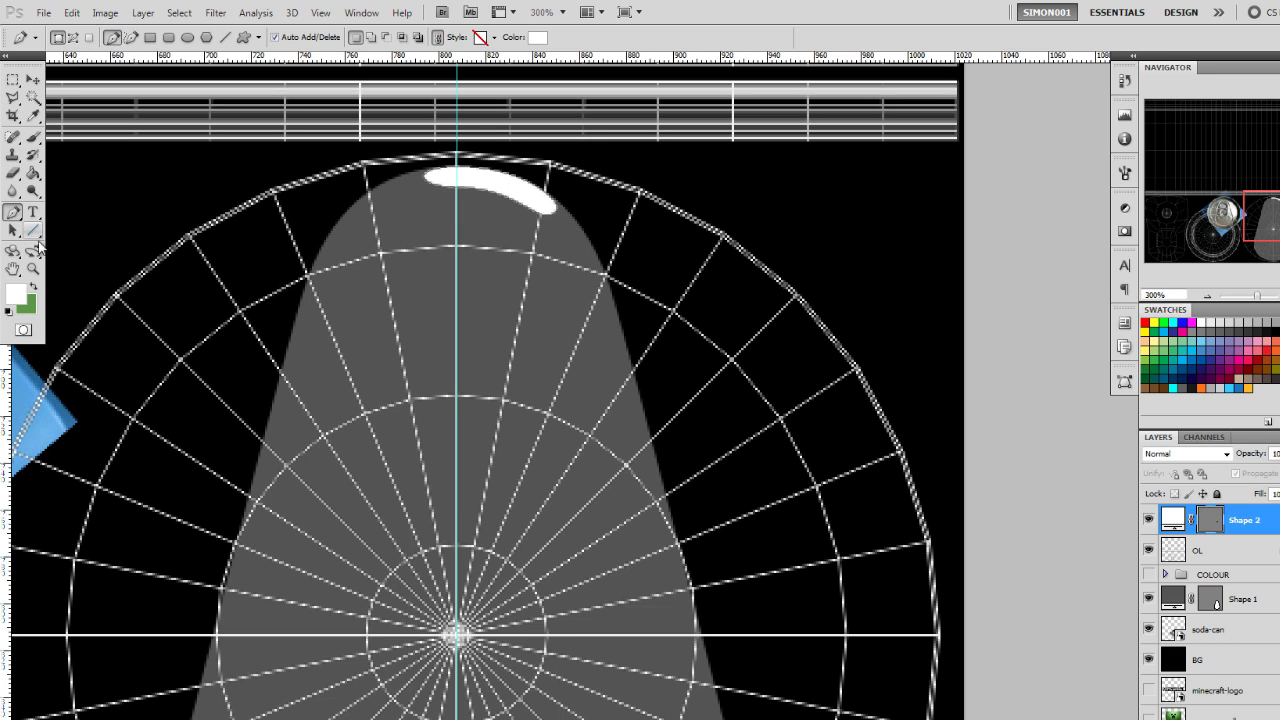
Step: Convert the crescent's two anchor points on the guide to corner points so its end runs straight along the guide
left_click(14, 213)
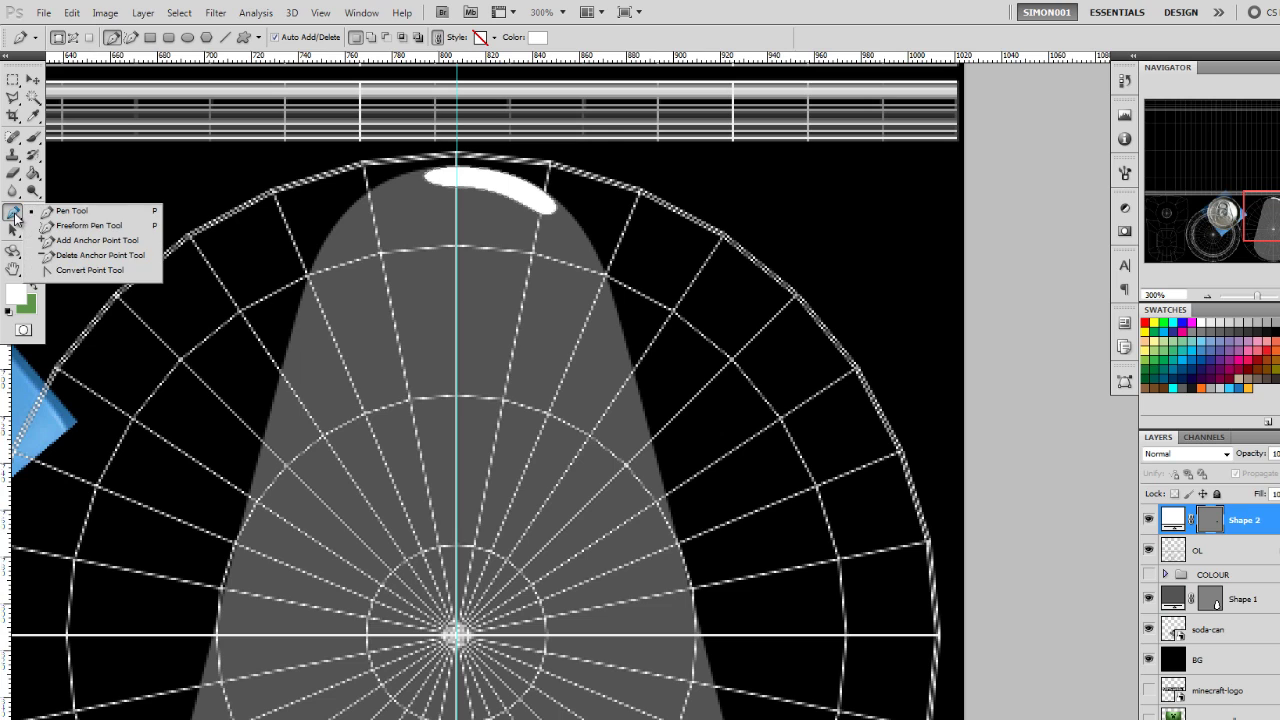
left_click(73, 270)
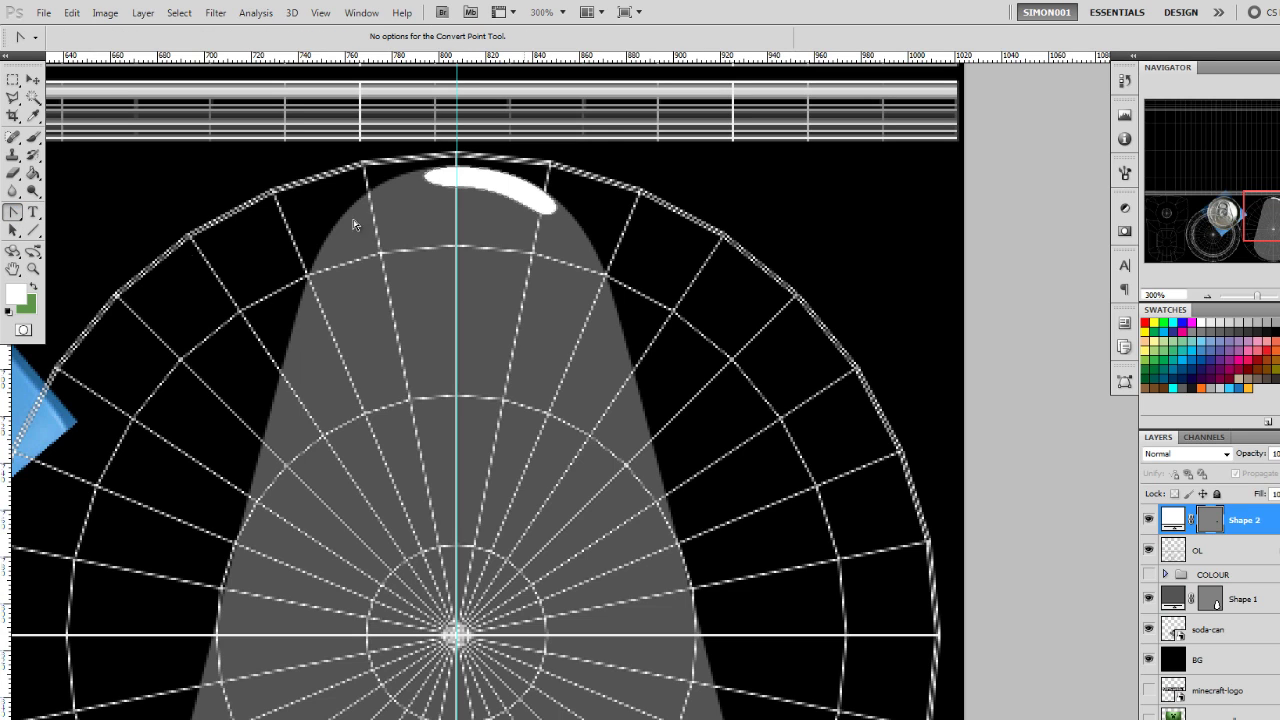
left_click(425, 182)
left_click_drag(418, 190, 457, 178)
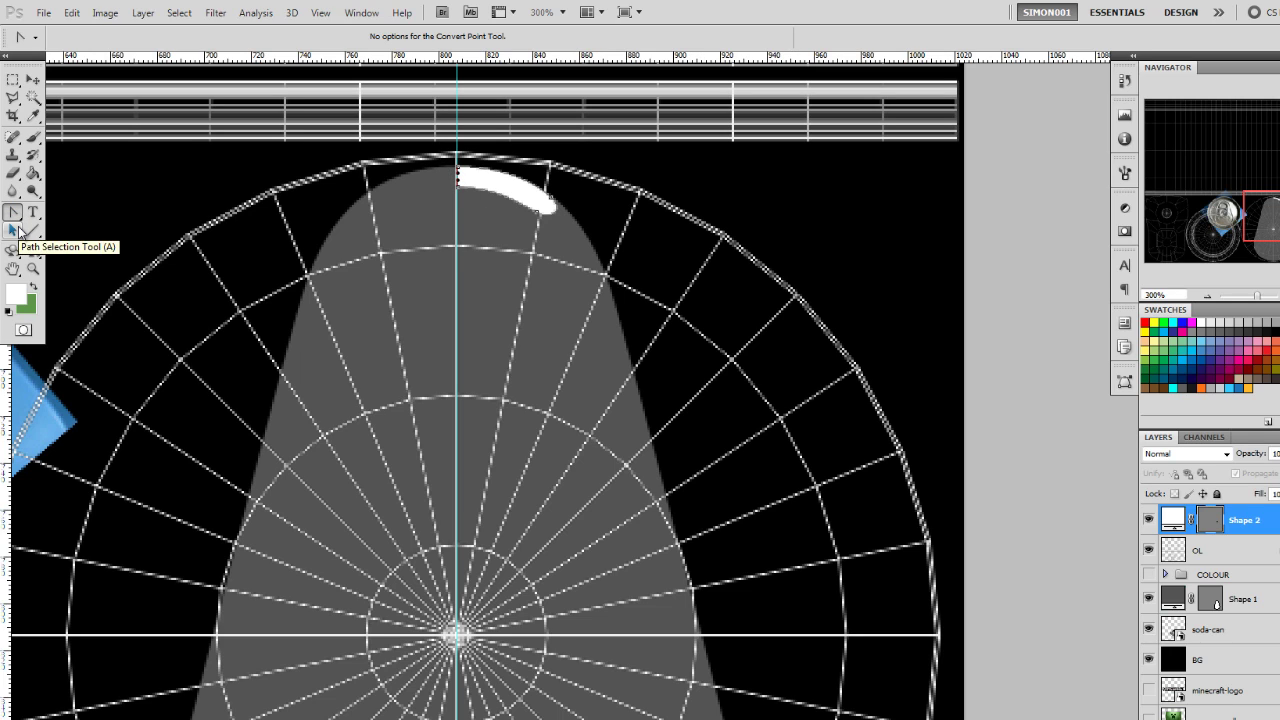
Step: Duplicate the white half-crescent path within the Shape 2 layer using the Path Selection Tool
left_click(20, 232)
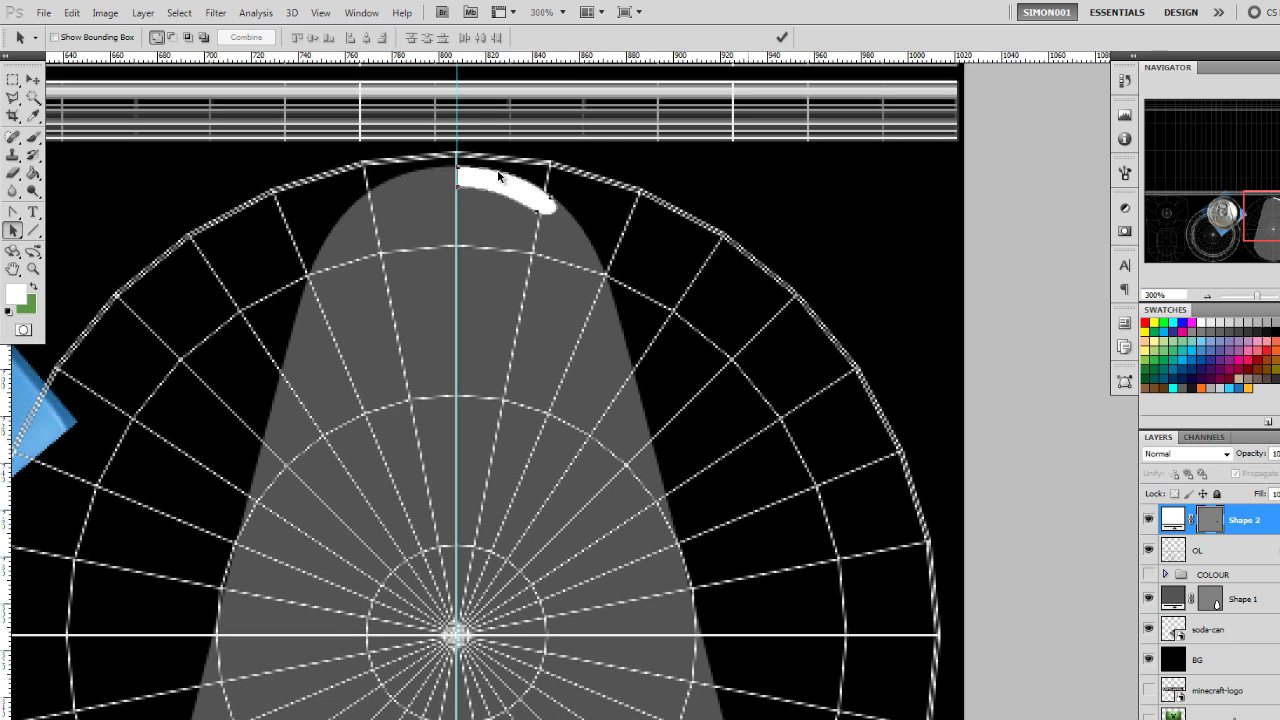
key("alt")
key("alt")
left_click(469, 197)
left_click(467, 204)
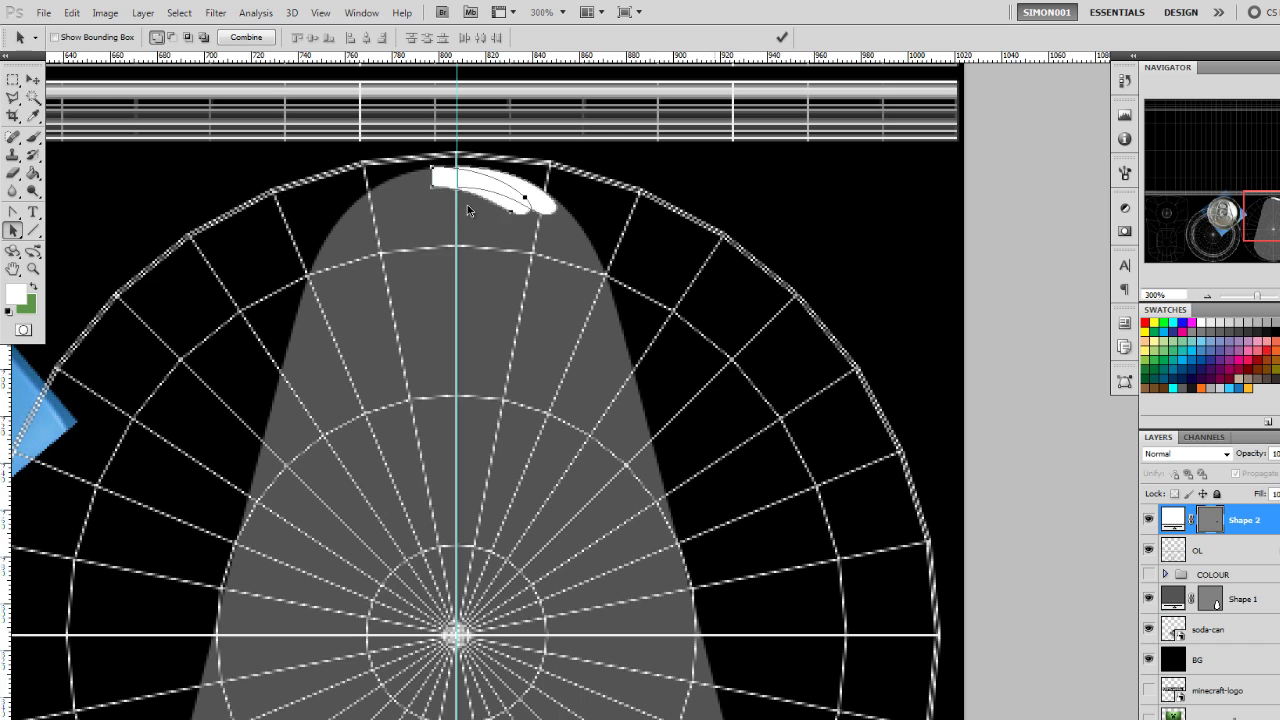
Step: Flip the copied half-crescent horizontally against the other side of the guide and combine both halves into one path
left_click(72, 13)
left_click(121, 304)
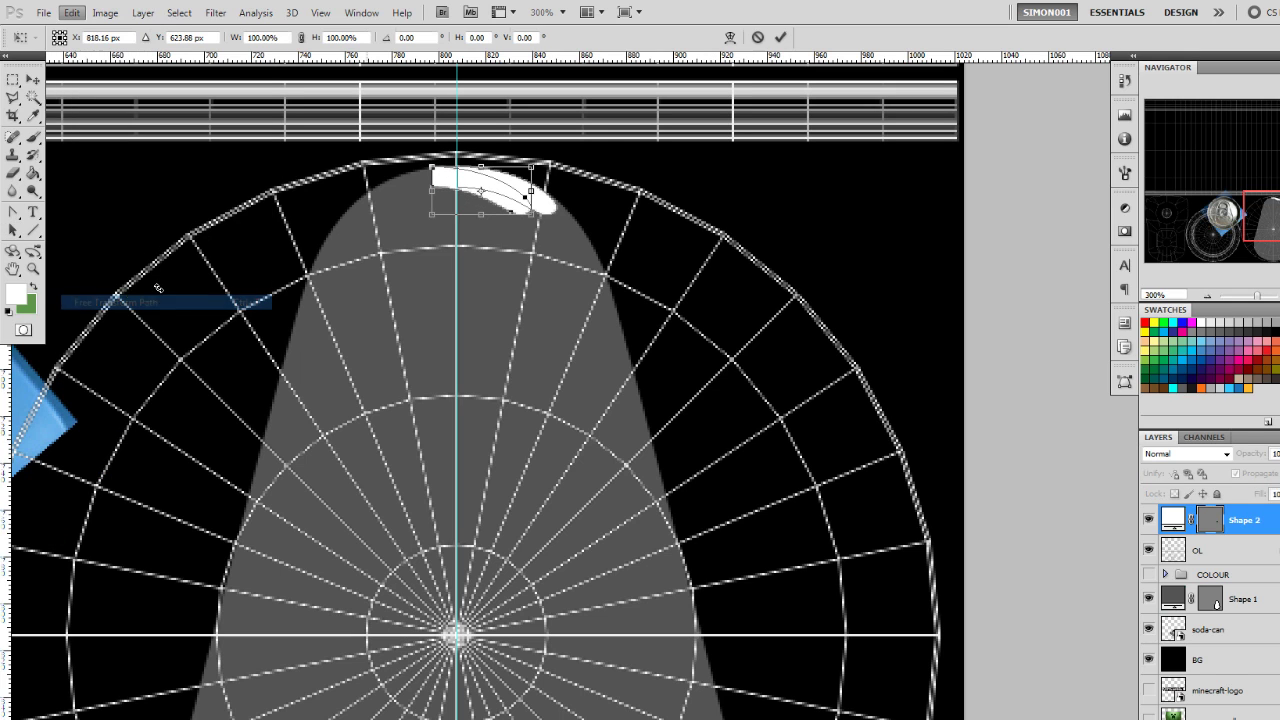
right_click(445, 183)
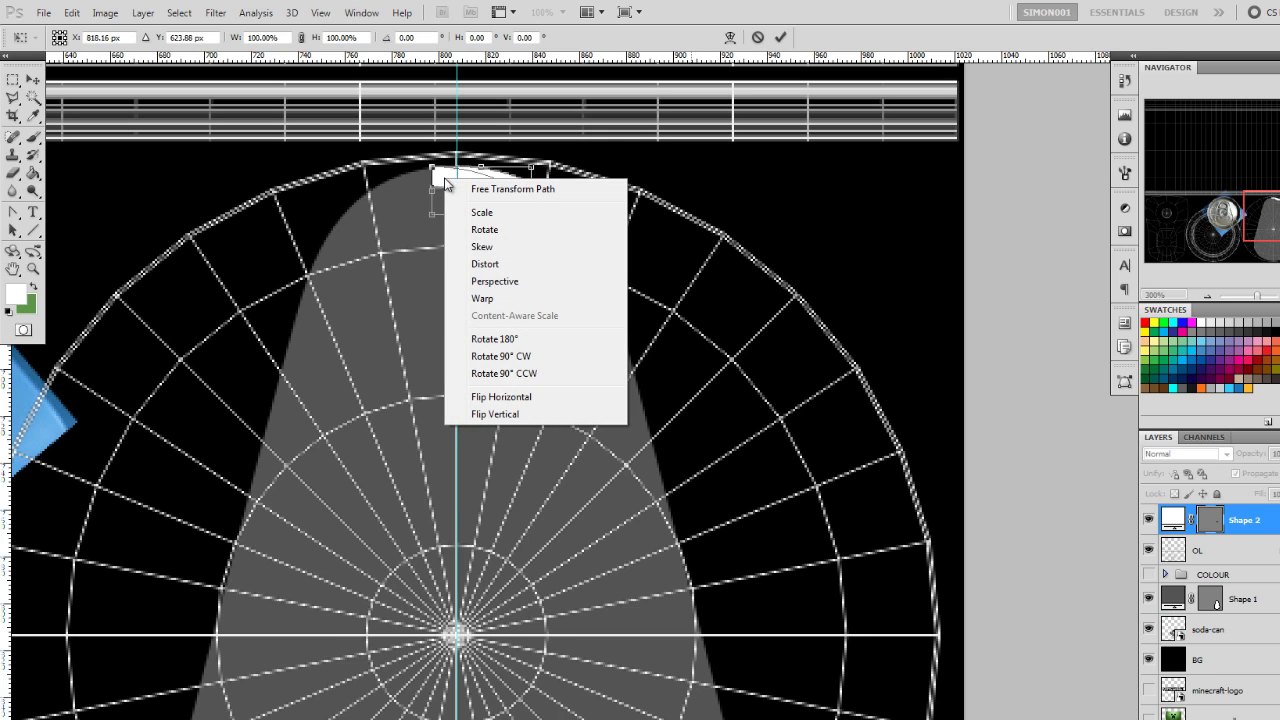
left_click(478, 398)
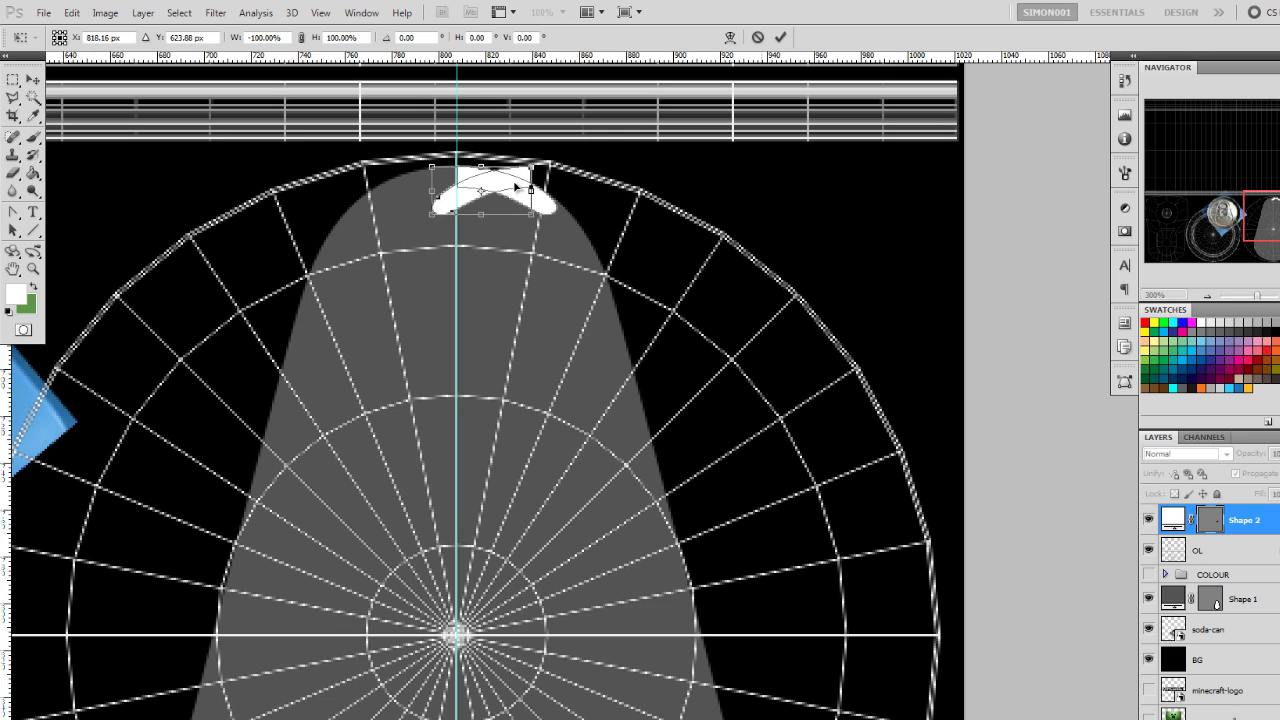
left_click_drag(513, 180, 441, 193)
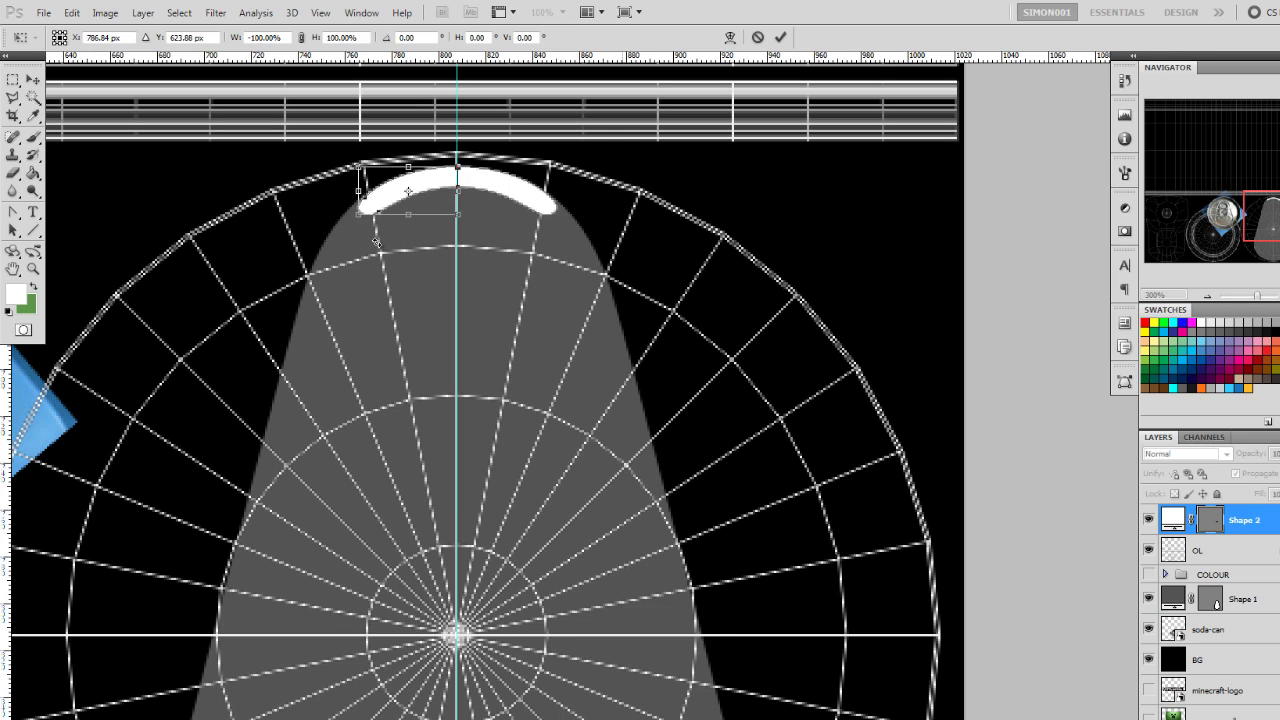
key("Return")
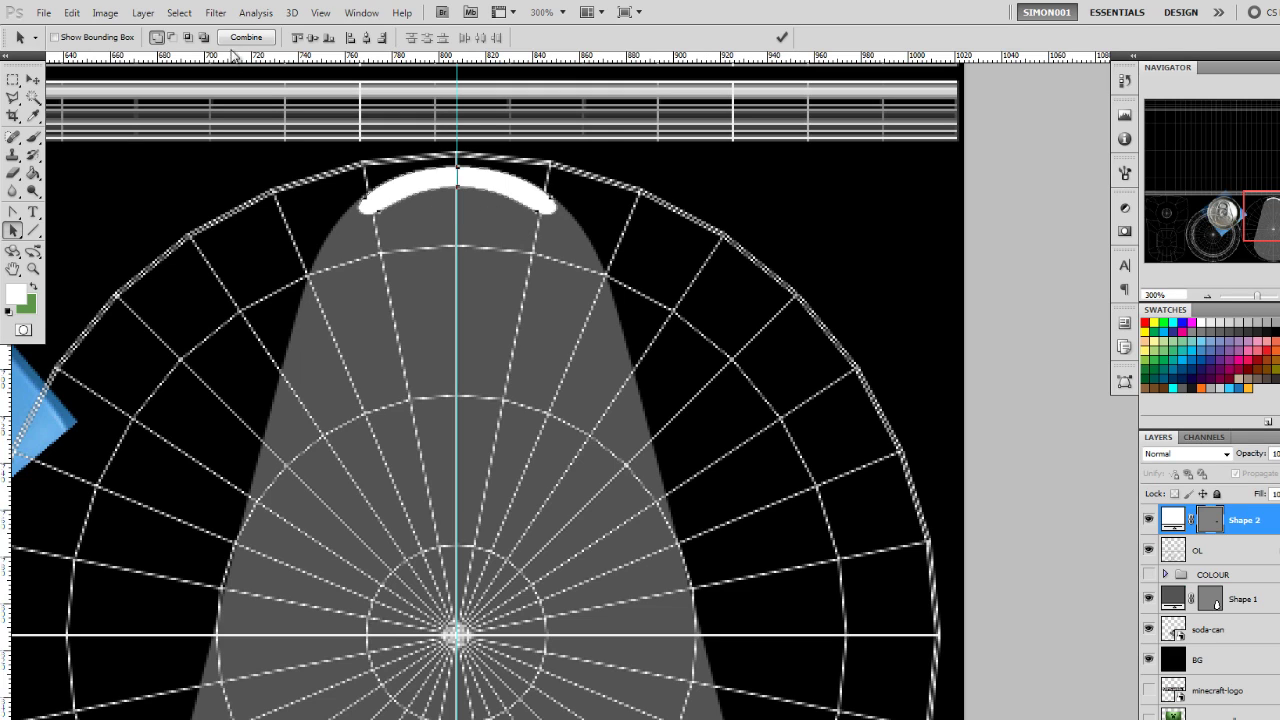
left_click(204, 37)
left_click(248, 38)
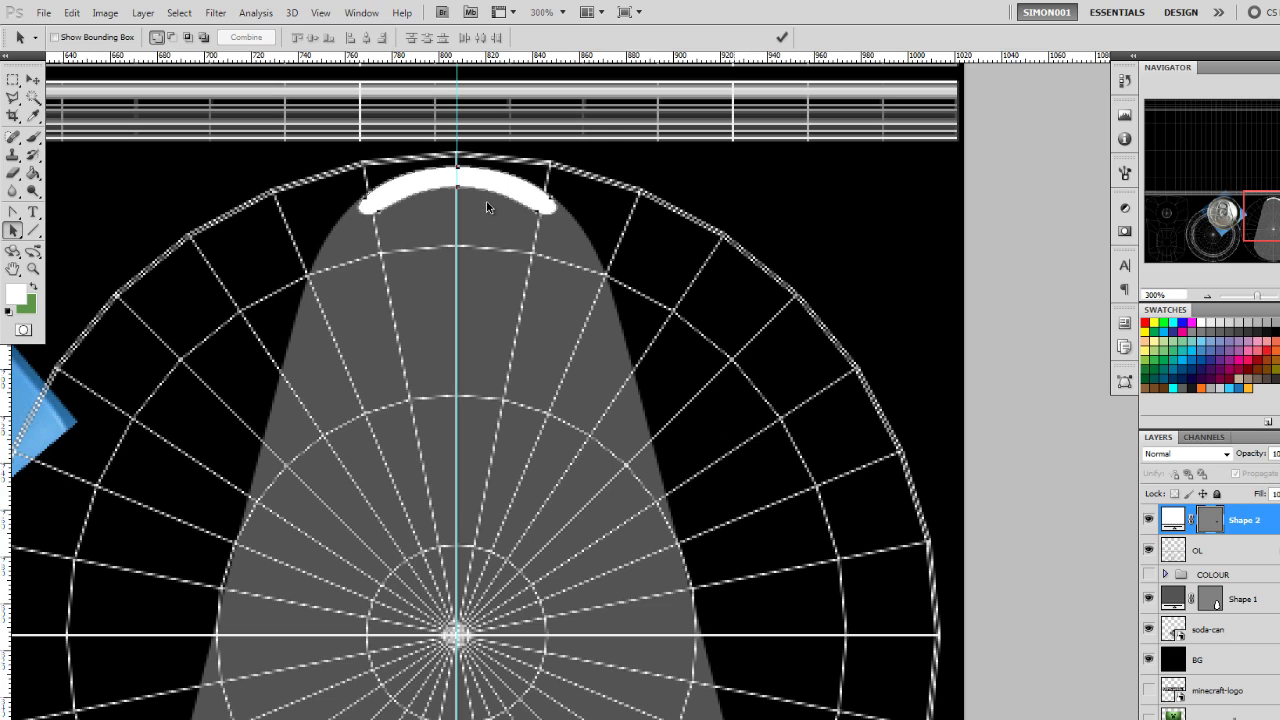
Step: Set Shape 2's fill colour to black 000000 and place its layer directly above Shape 1, below the COLOUR group
double_click(1174, 520)
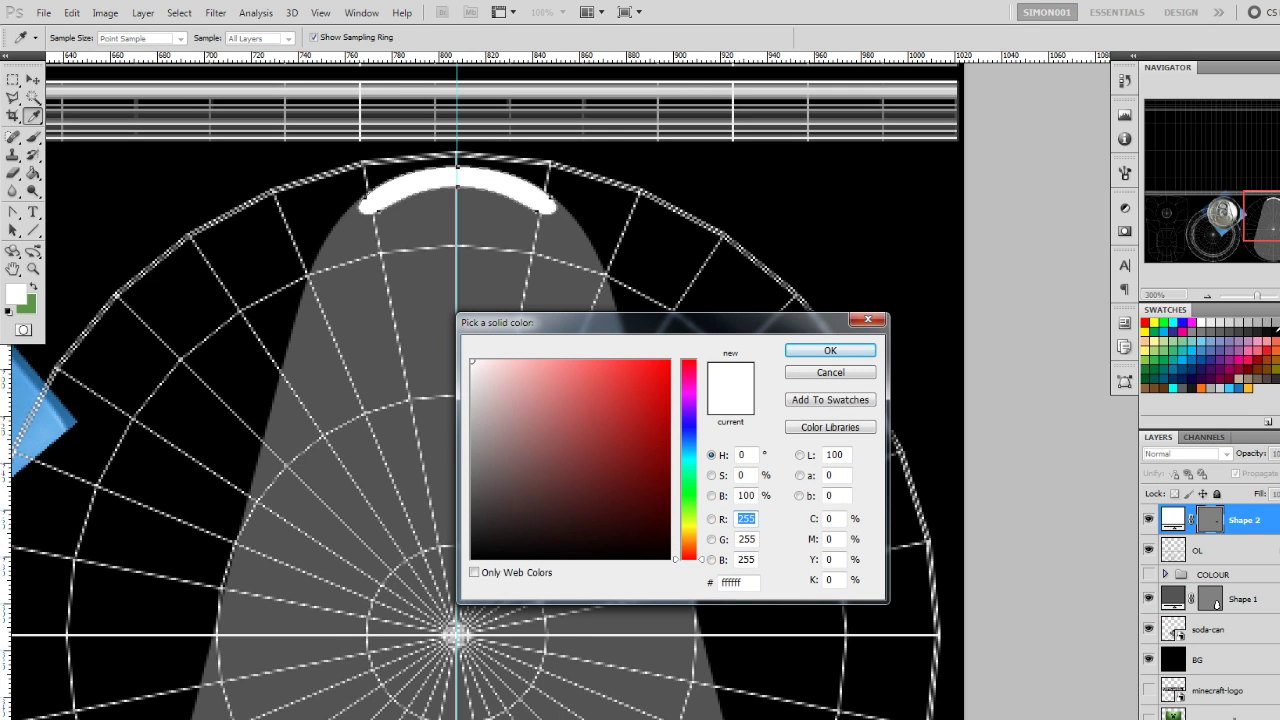
left_click(472, 557)
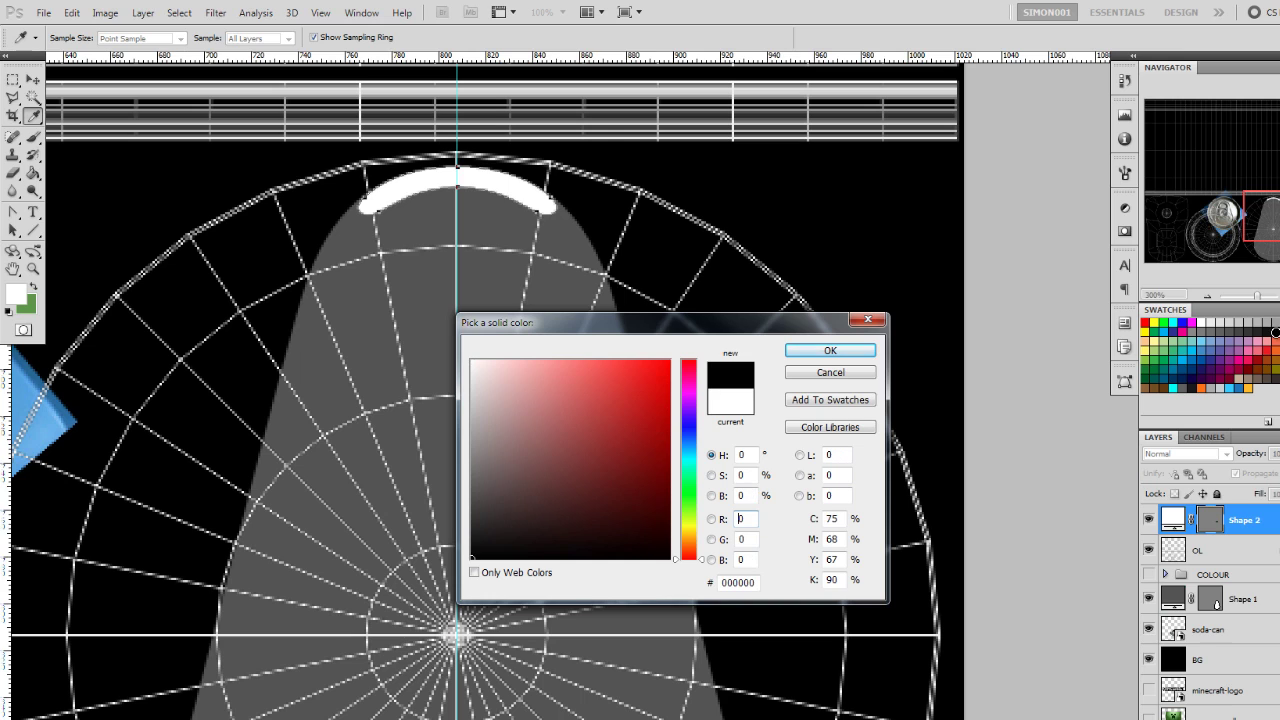
left_click(830, 351)
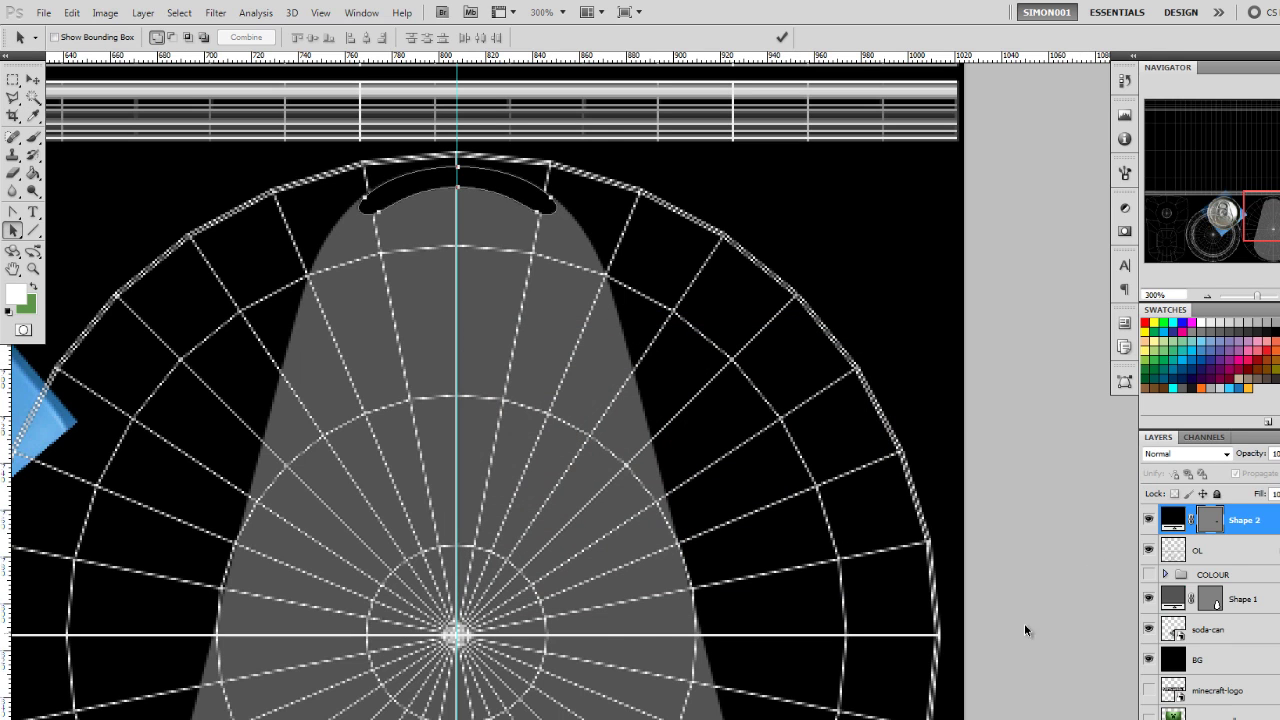
left_click_drag(1245, 575, 1215, 570)
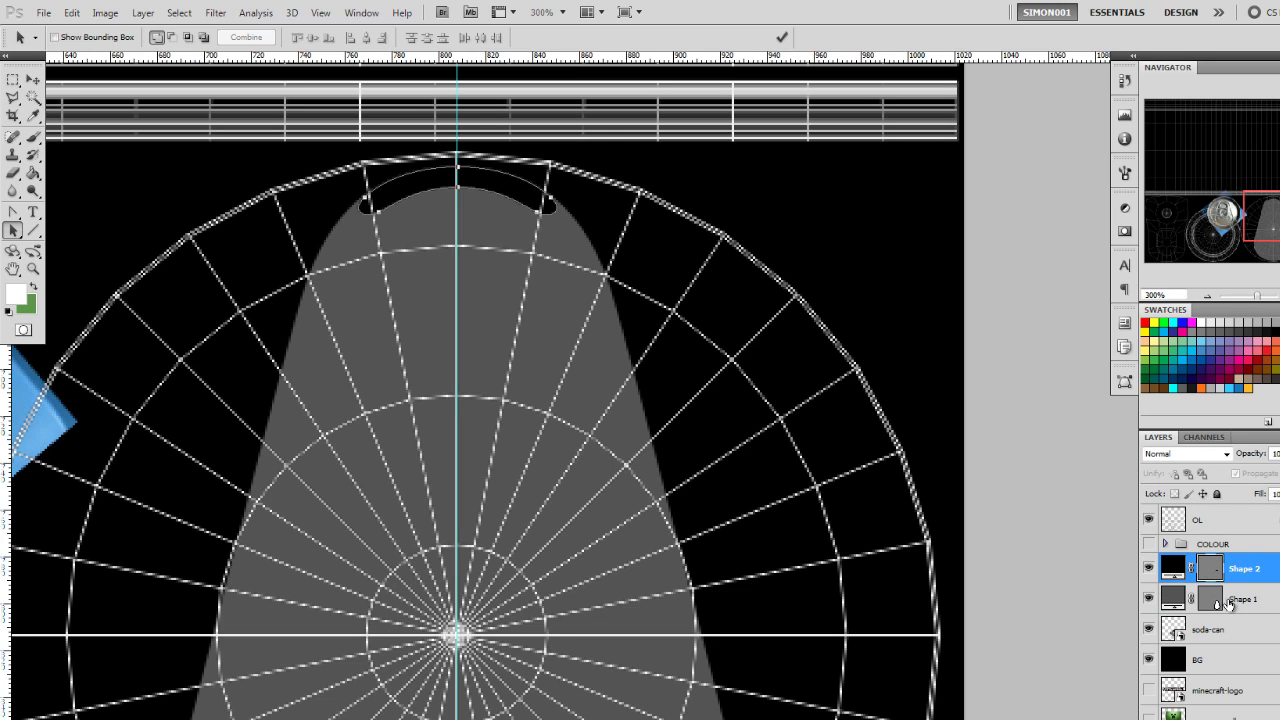
Step: Examine the soda can photo's lid details against the grey recess shape at 100% and 300% zoom
mouse_move(1252, 230)
left_mouse_down()
mouse_move(1271, 243)
mouse_move(1274, 226)
left_mouse_up()
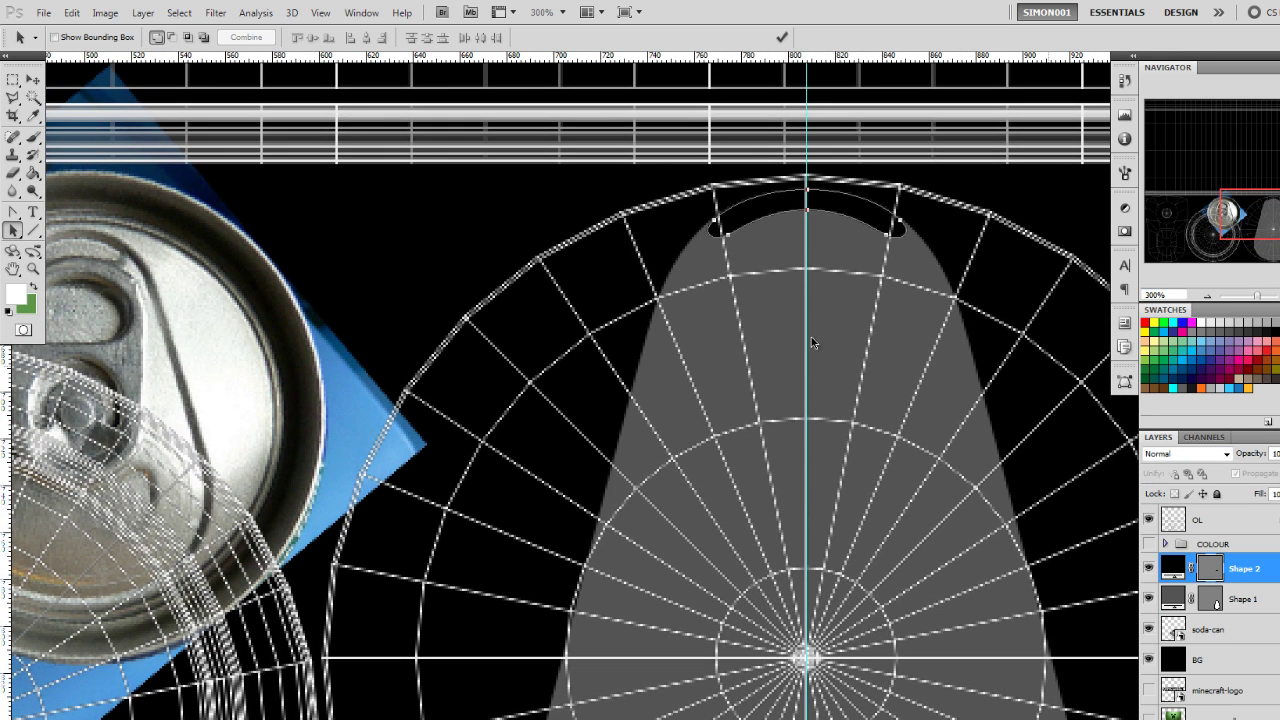
left_click(1207, 297)
left_click(1207, 297)
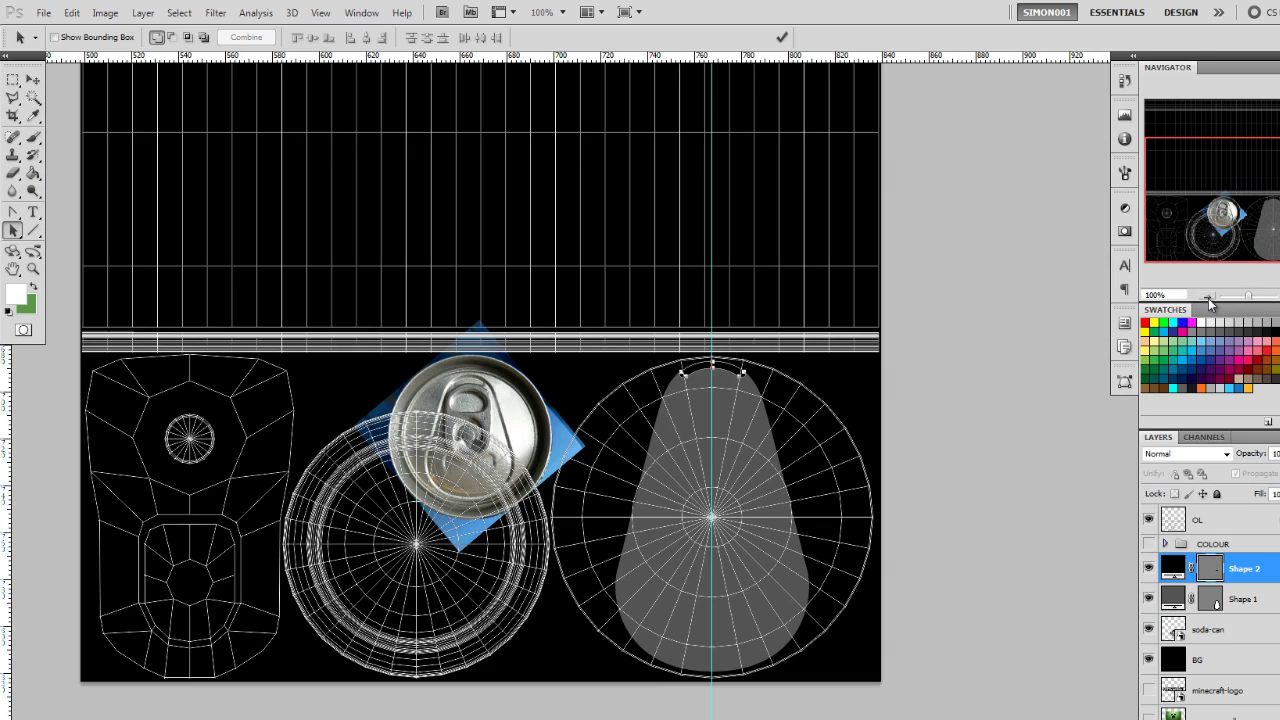
left_click_drag(668, 429, 530, 304)
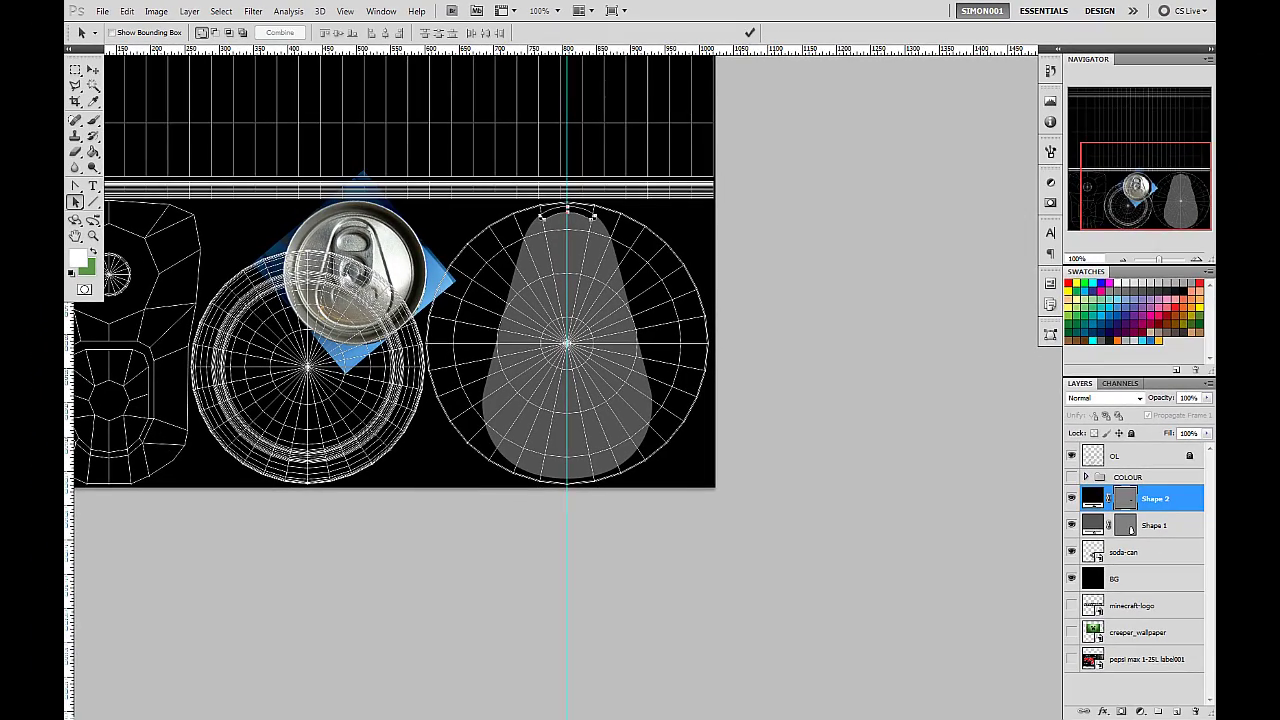
left_click(1197, 260)
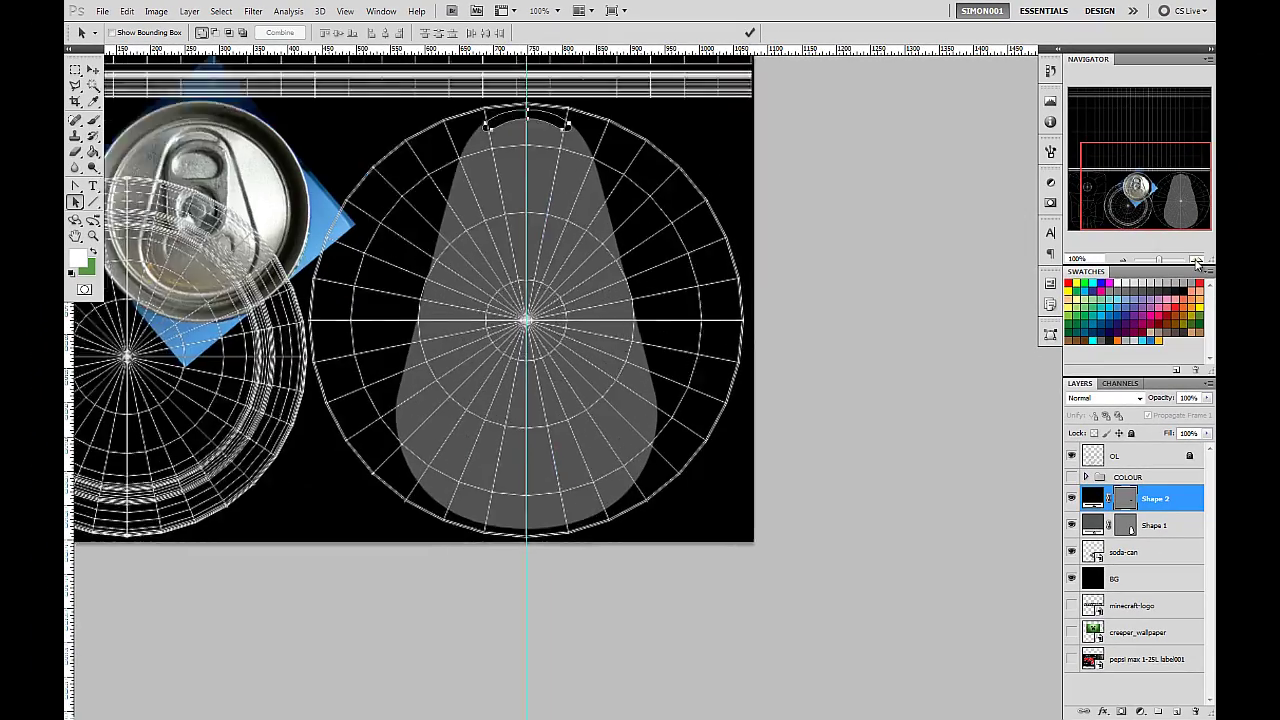
left_click(1197, 260)
left_click_drag(487, 306, 529, 316)
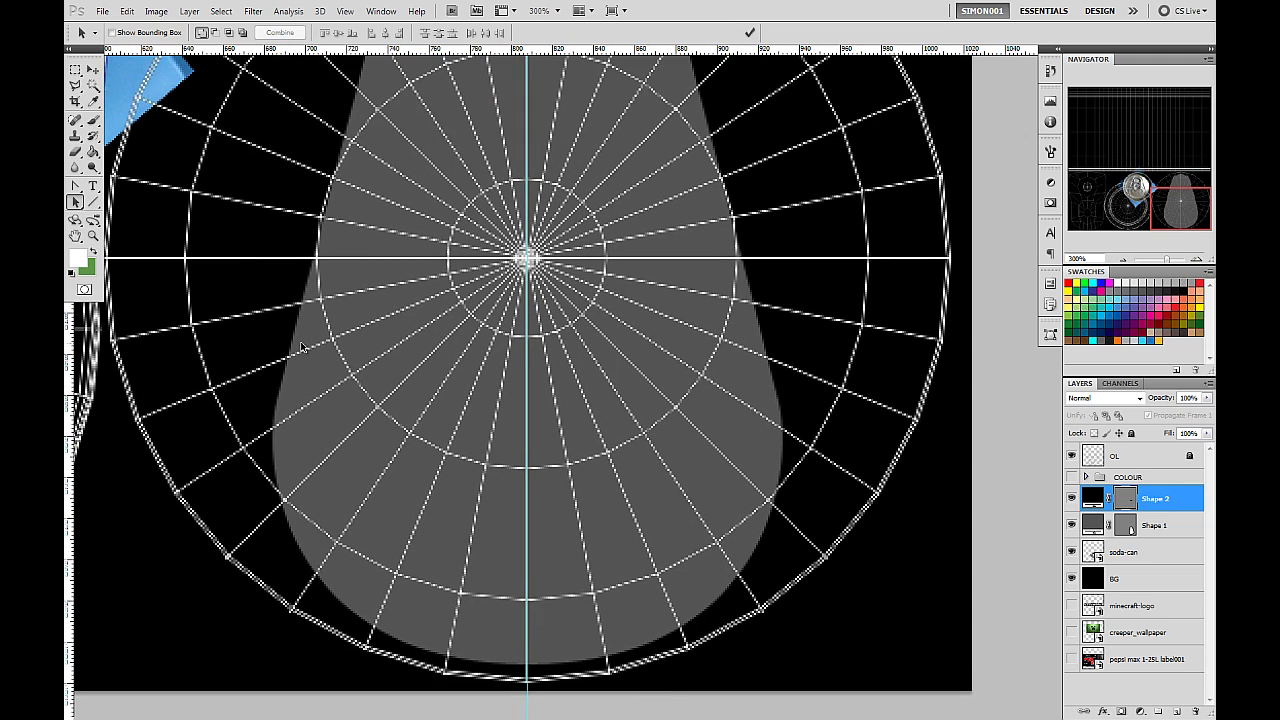
left_click_drag(563, 354, 606, 377)
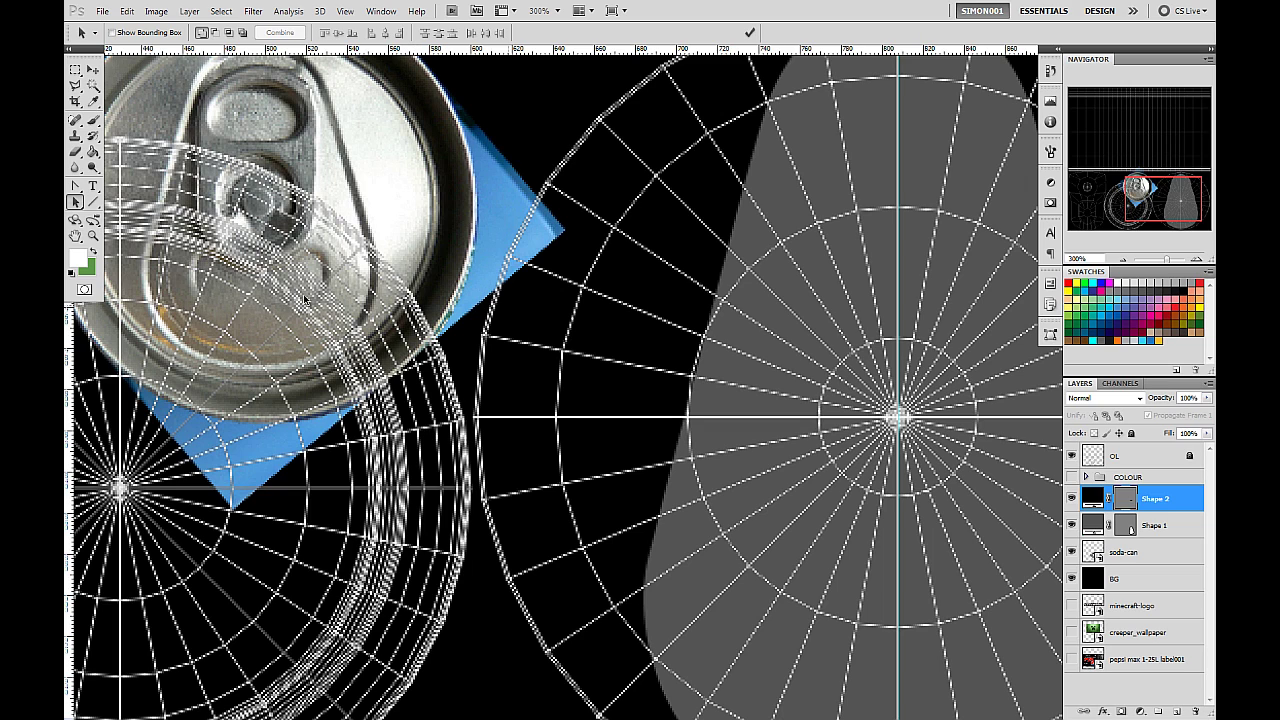
left_click_drag(888, 410, 566, 249)
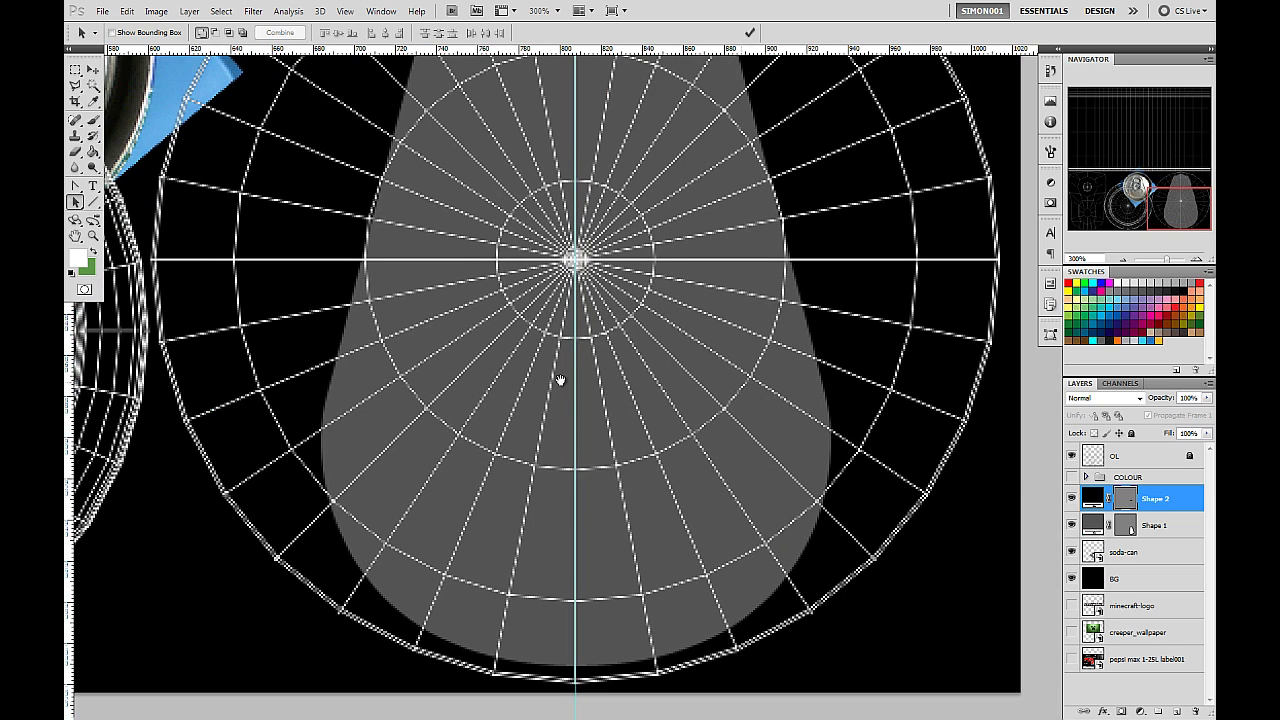
left_click_drag(666, 423, 662, 357)
Step: Draw a closed white half-shape with the Pen Tool on a new shape layer in the recess's lower part, starting and ending on the guide
left_click(1130, 690)
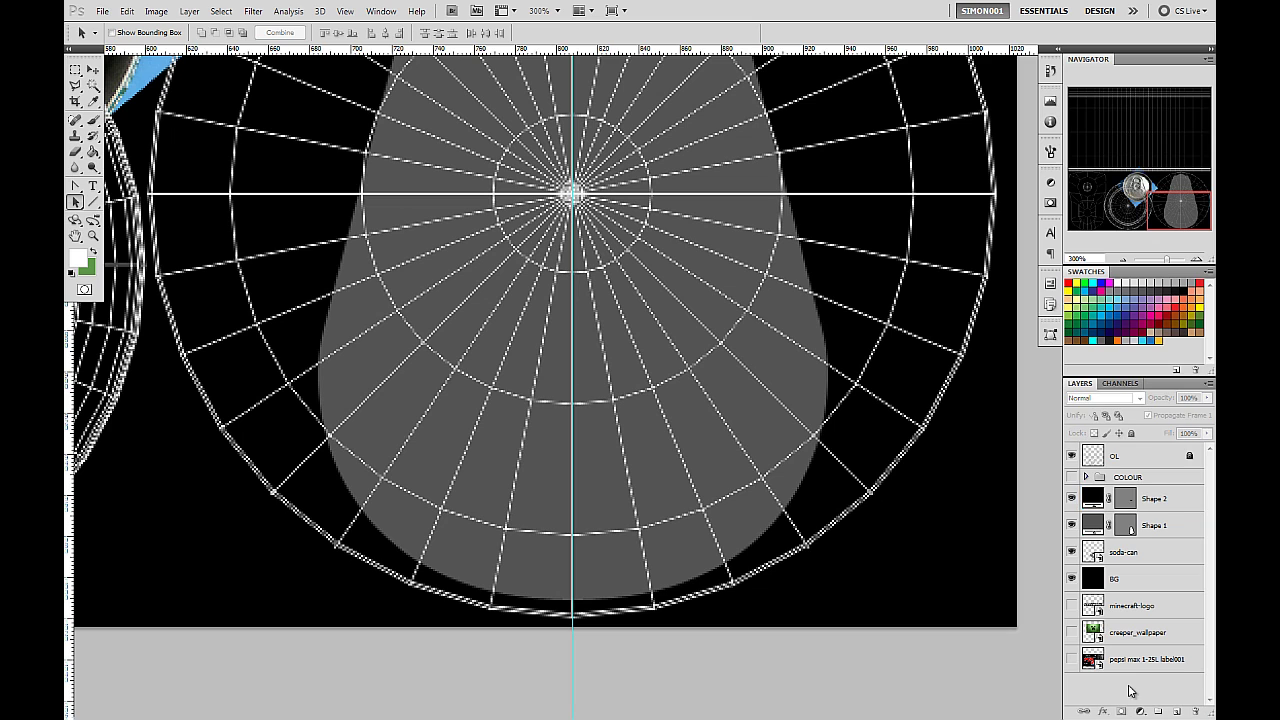
left_click_drag(605, 270, 543, 314)
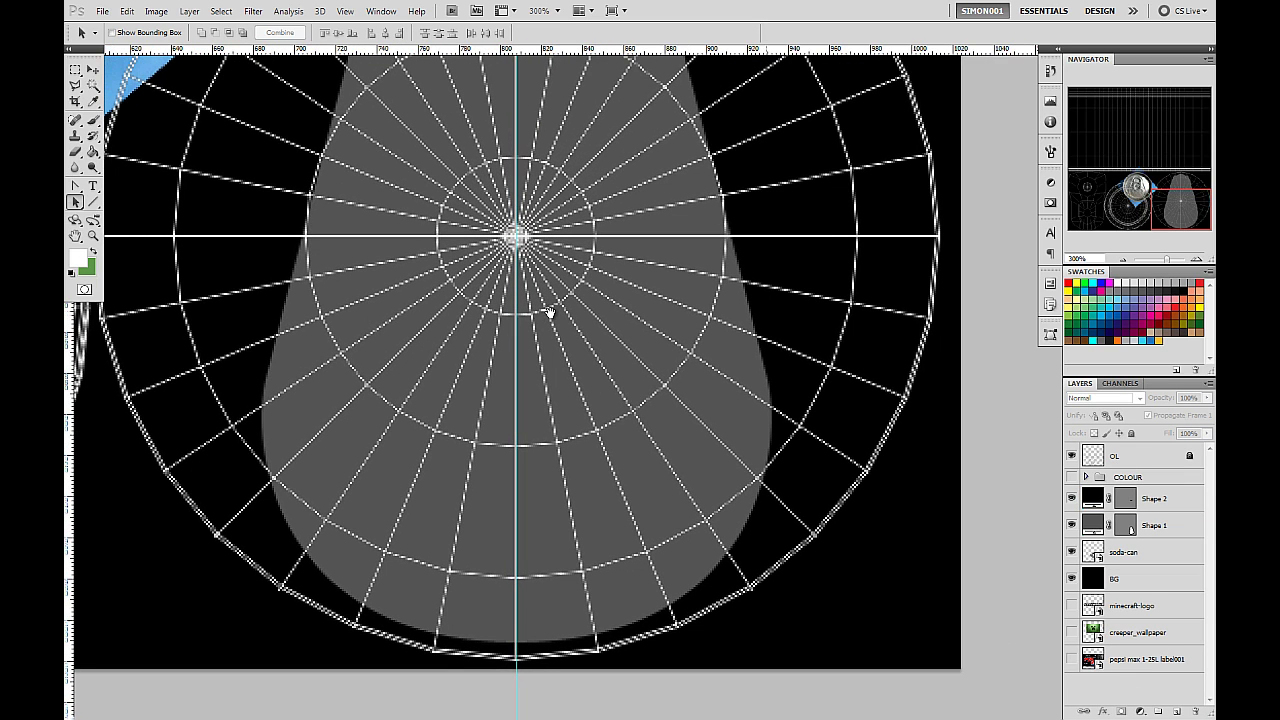
left_click(78, 201)
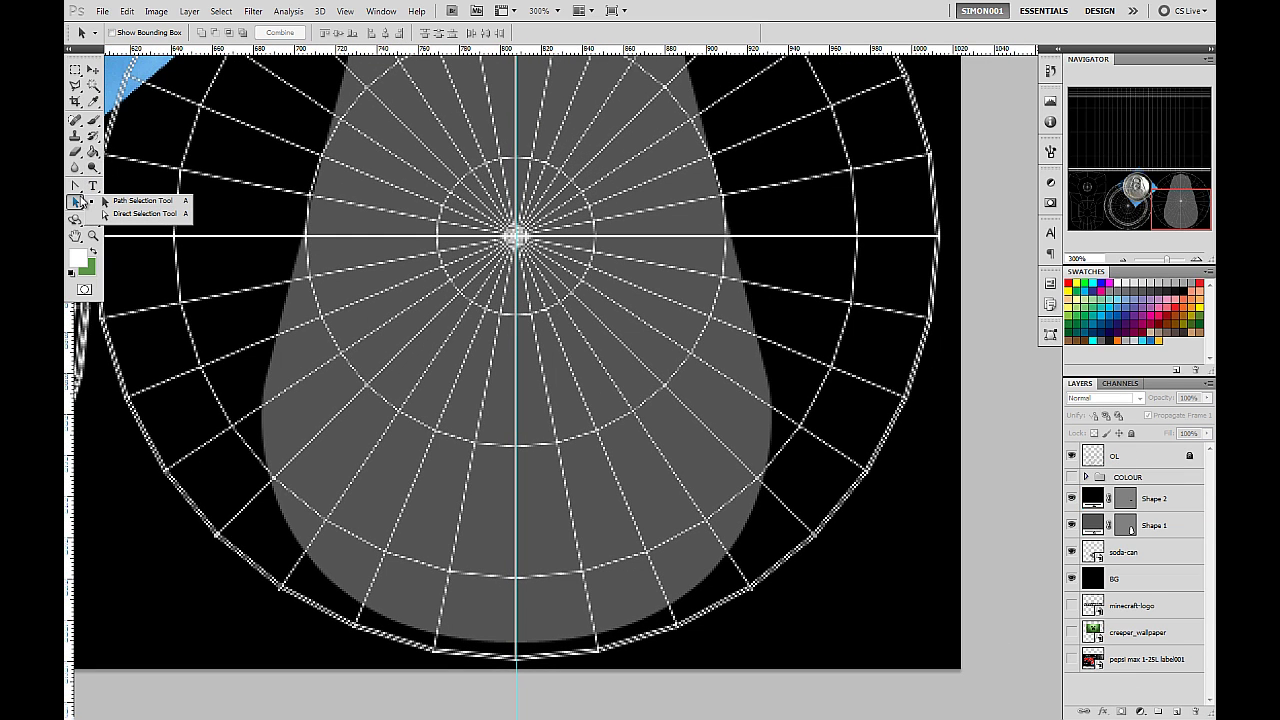
left_click(76, 186)
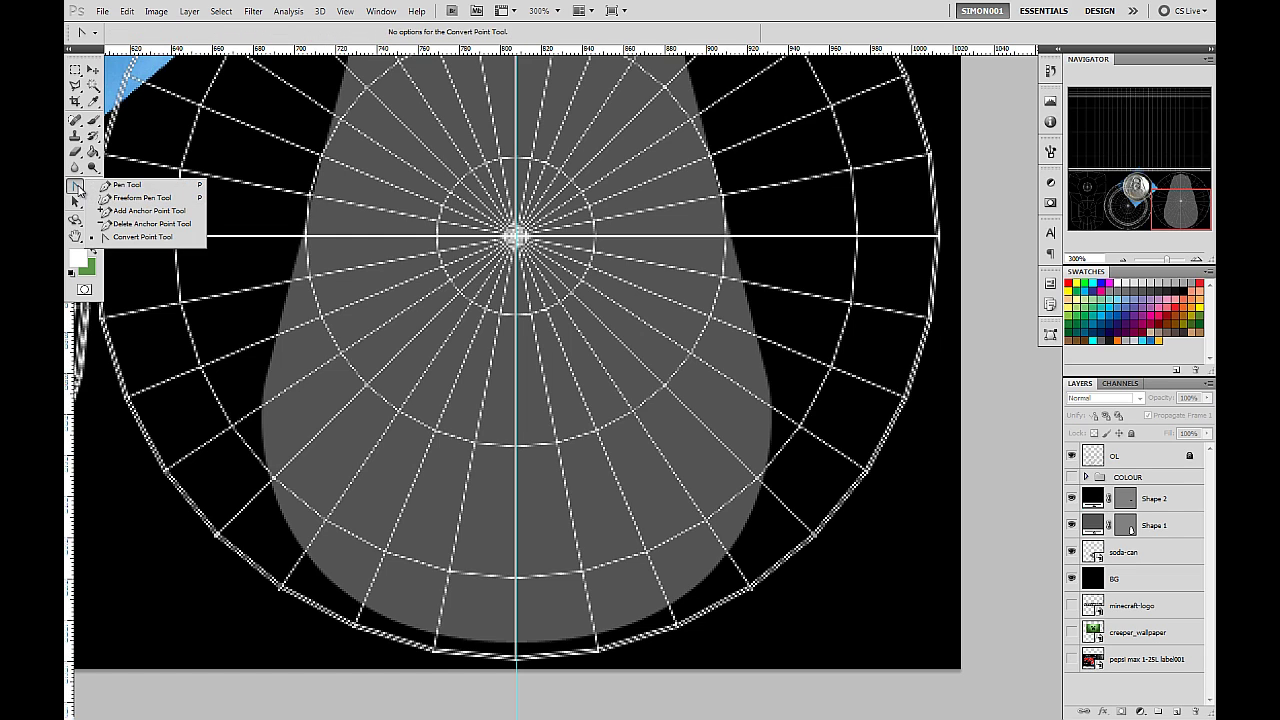
left_click(127, 185)
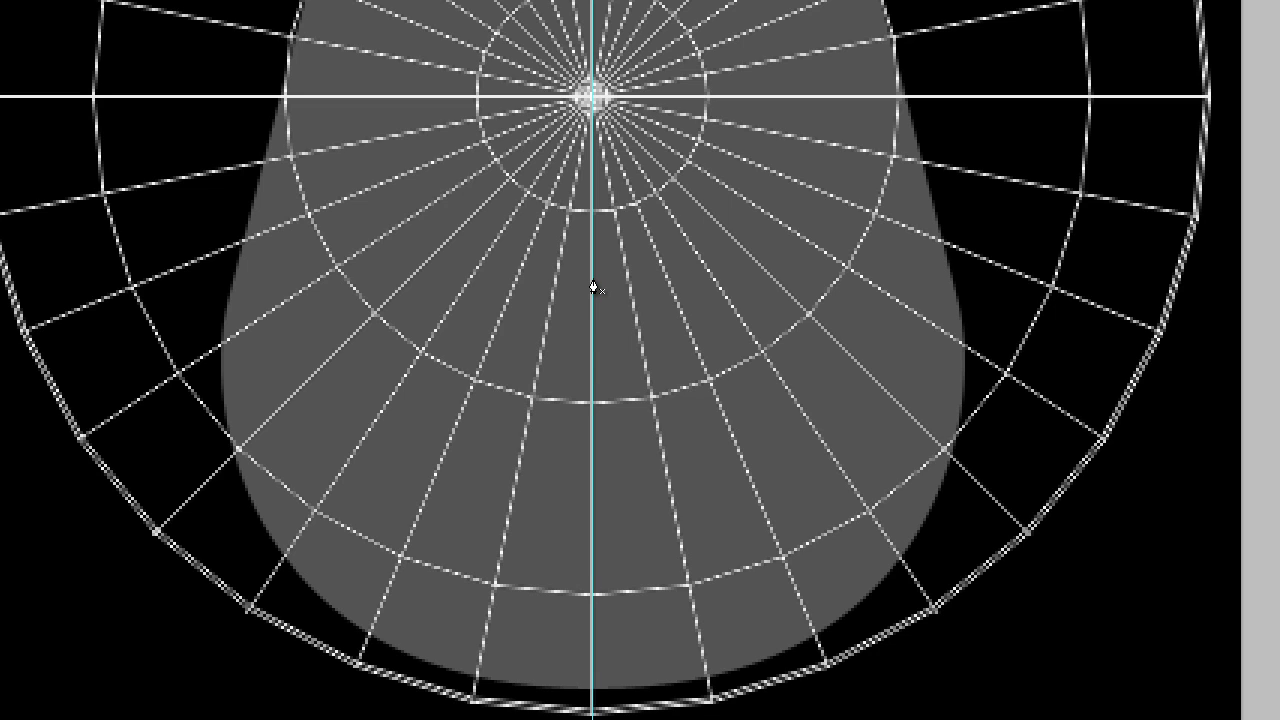
left_click_drag(592, 279, 648, 278)
left_click_drag(763, 204, 801, 149)
left_click_drag(866, 289, 873, 318)
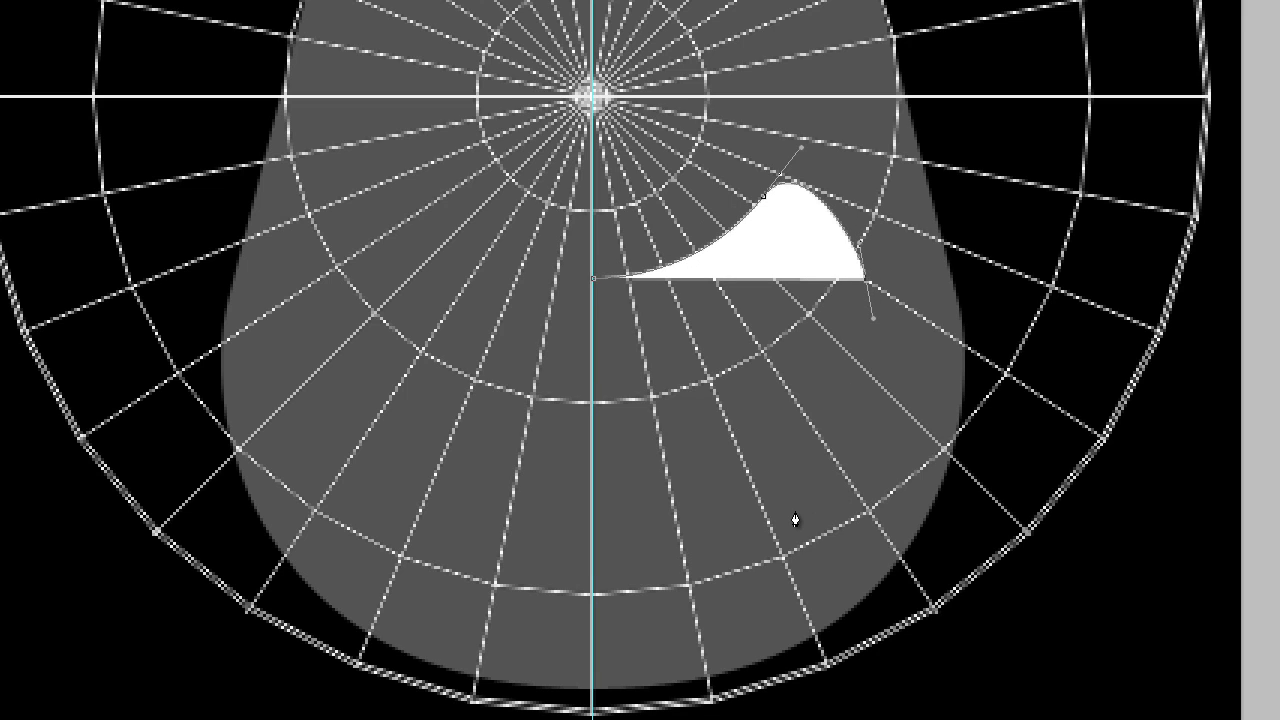
left_click_drag(792, 511, 721, 557)
left_click_drag(593, 571, 531, 571)
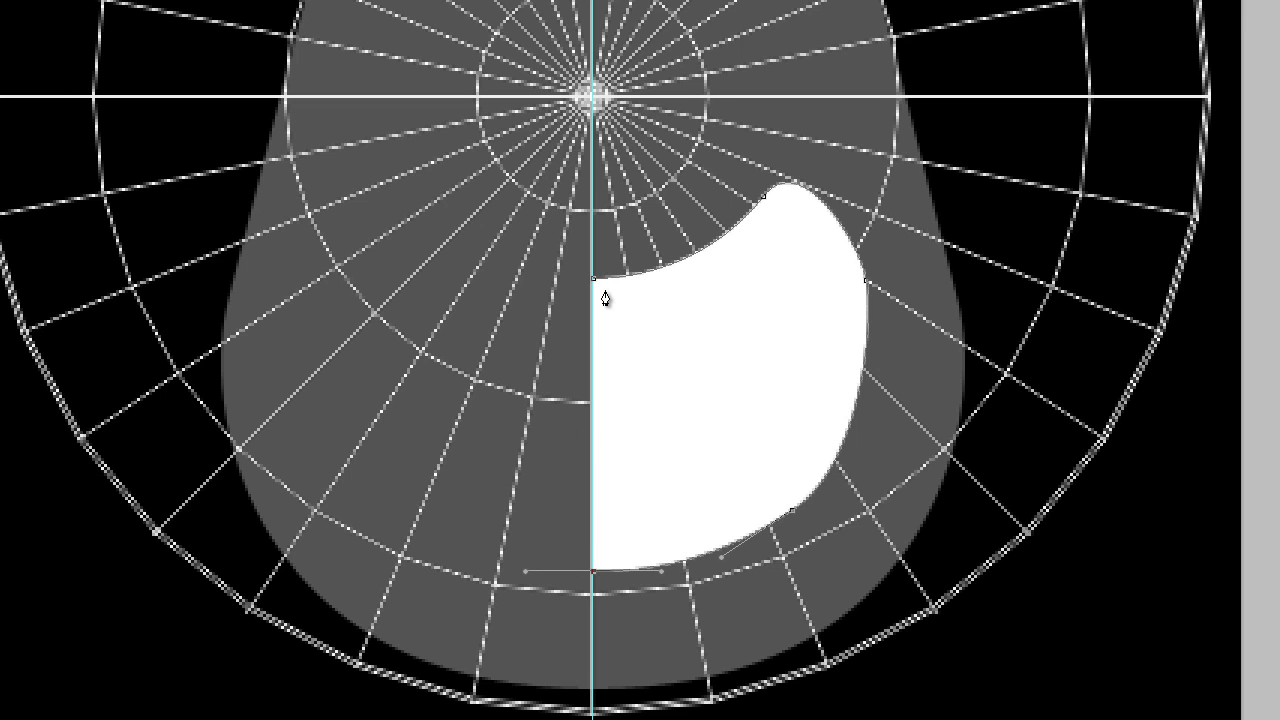
left_click_drag(596, 281, 660, 284)
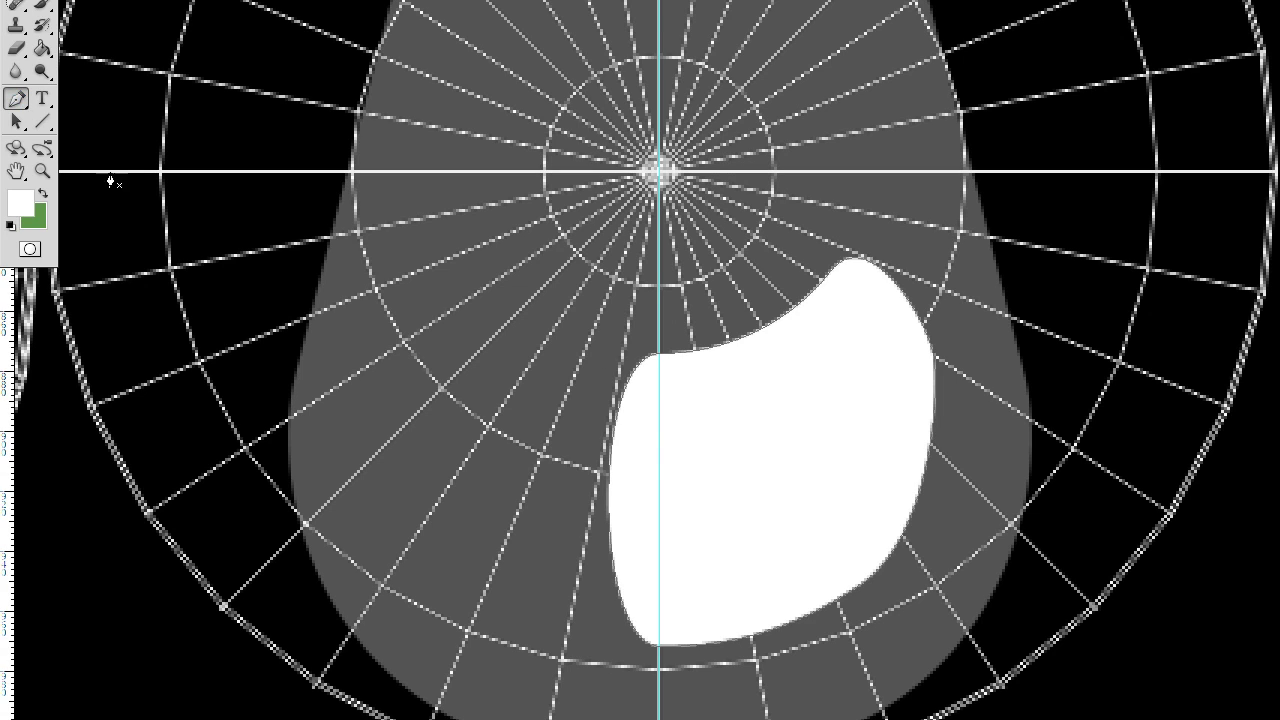
Step: Reshape the white half-shape with Direct Selection, bulging its outer edge outward and lowering the anchor where the concave edge meets the upper lobe
left_click(12, 121)
left_click_drag(8, 126, 100, 142)
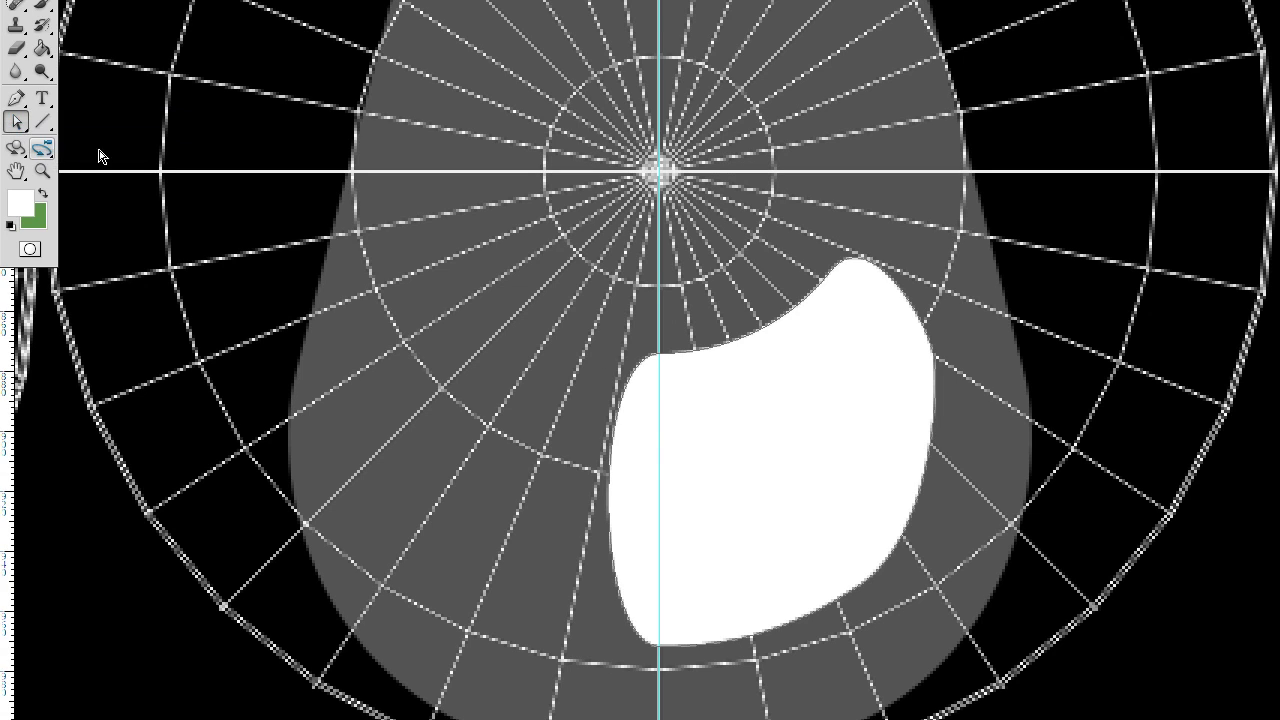
left_click(930, 485)
left_click_drag(928, 470, 918, 527)
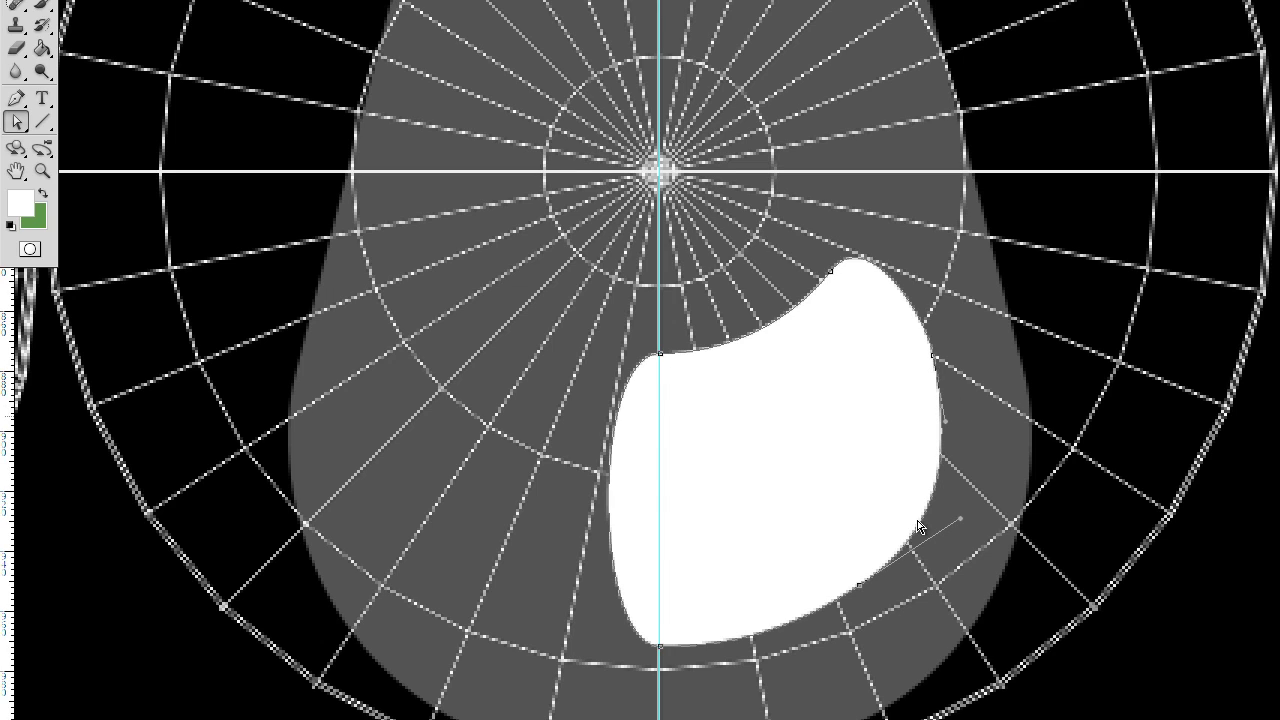
left_click(869, 266)
left_click_drag(875, 268, 810, 296)
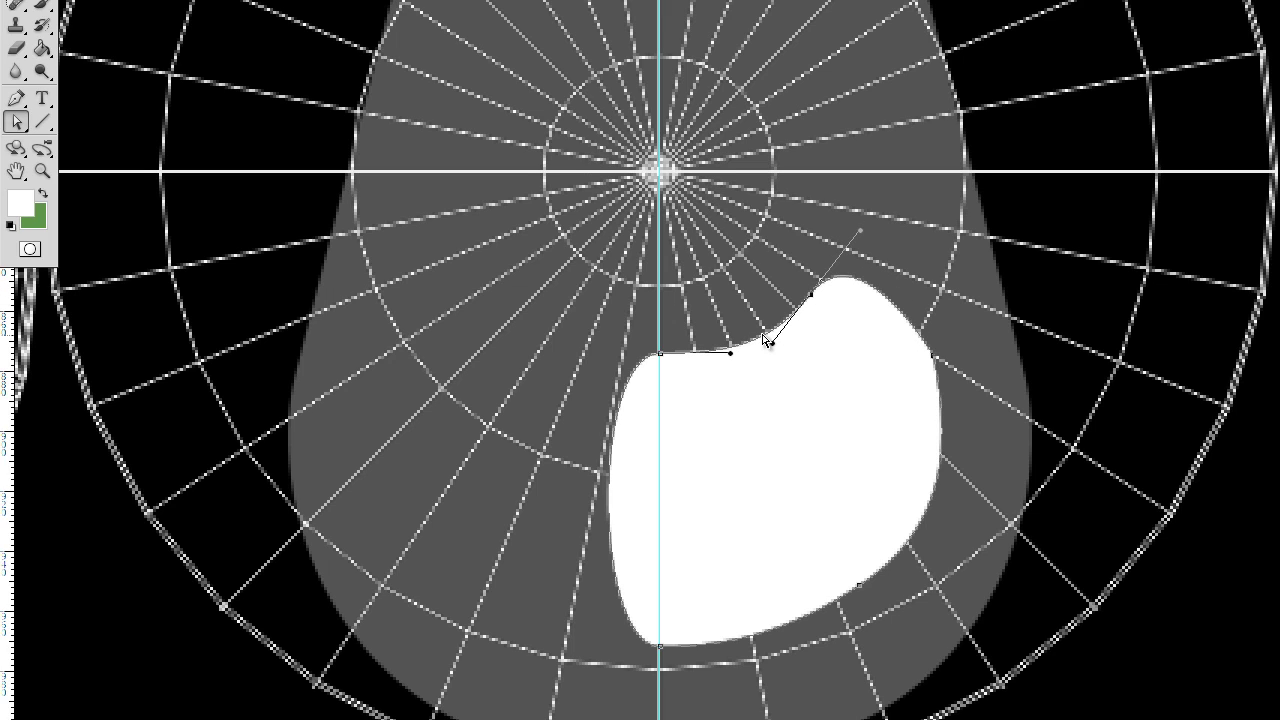
left_click_drag(768, 342, 782, 329)
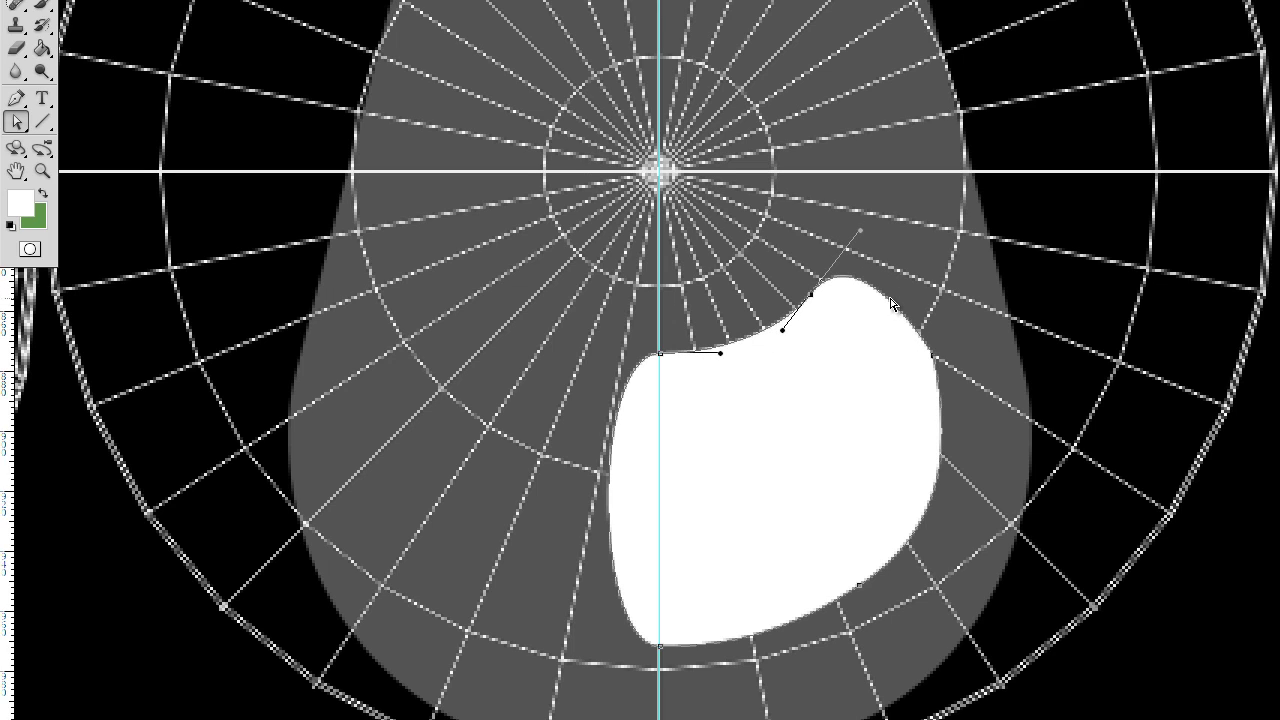
Step: Try to reshape the half-shape's upper lobe and the handles of its outer anchor, and undo these curve changes
left_click_drag(893, 305, 927, 324)
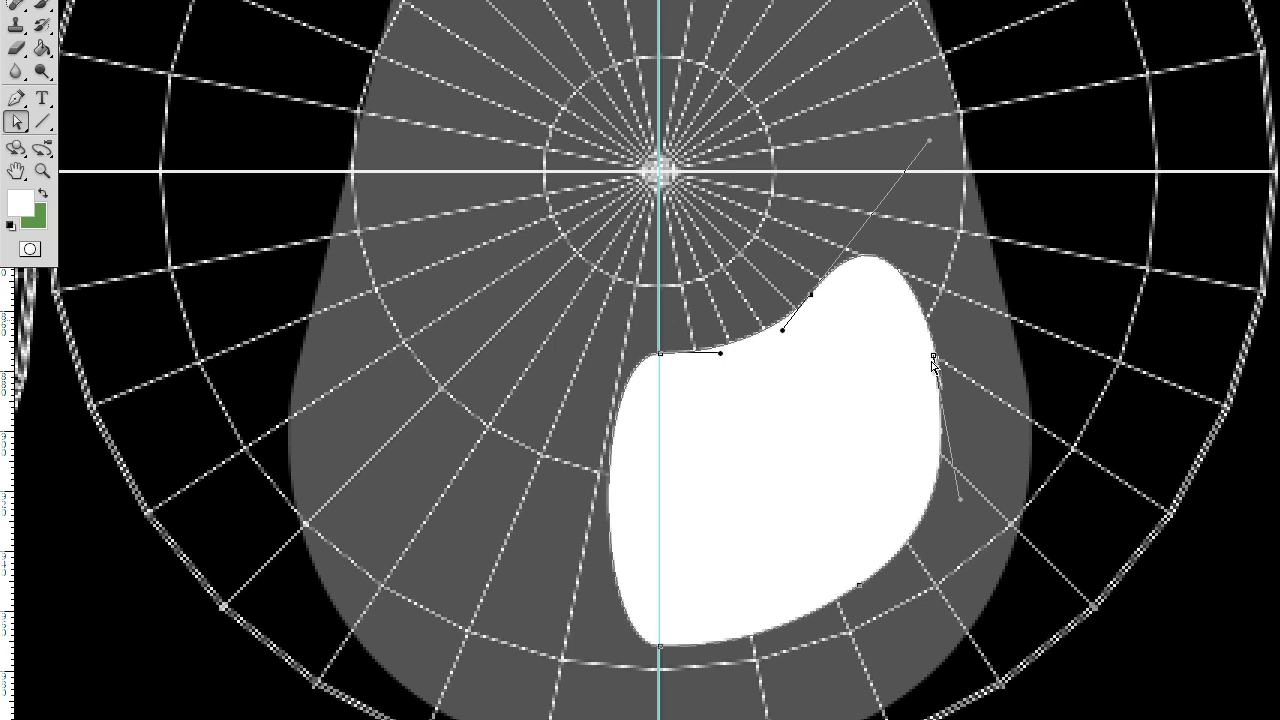
left_click_drag(893, 270, 885, 293)
left_click_drag(968, 528, 1007, 406)
key("z")
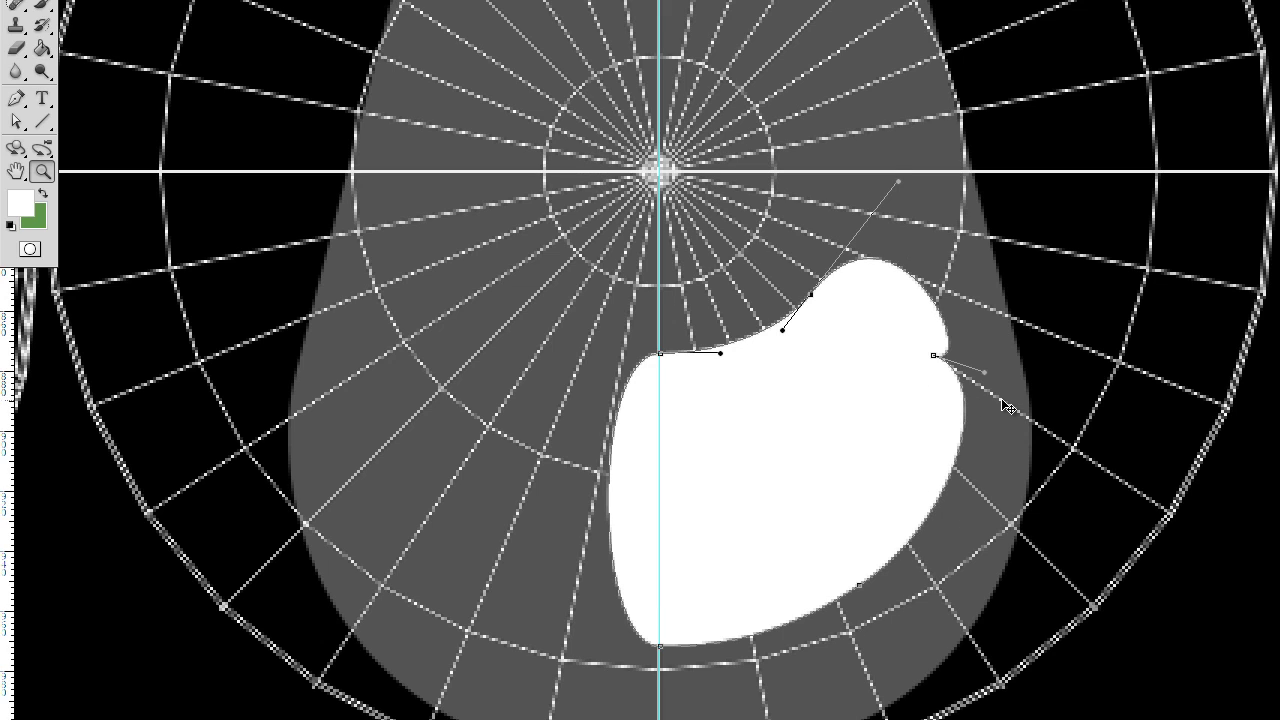
key("ctrl+alt+z")
key("ctrl+alt+z")
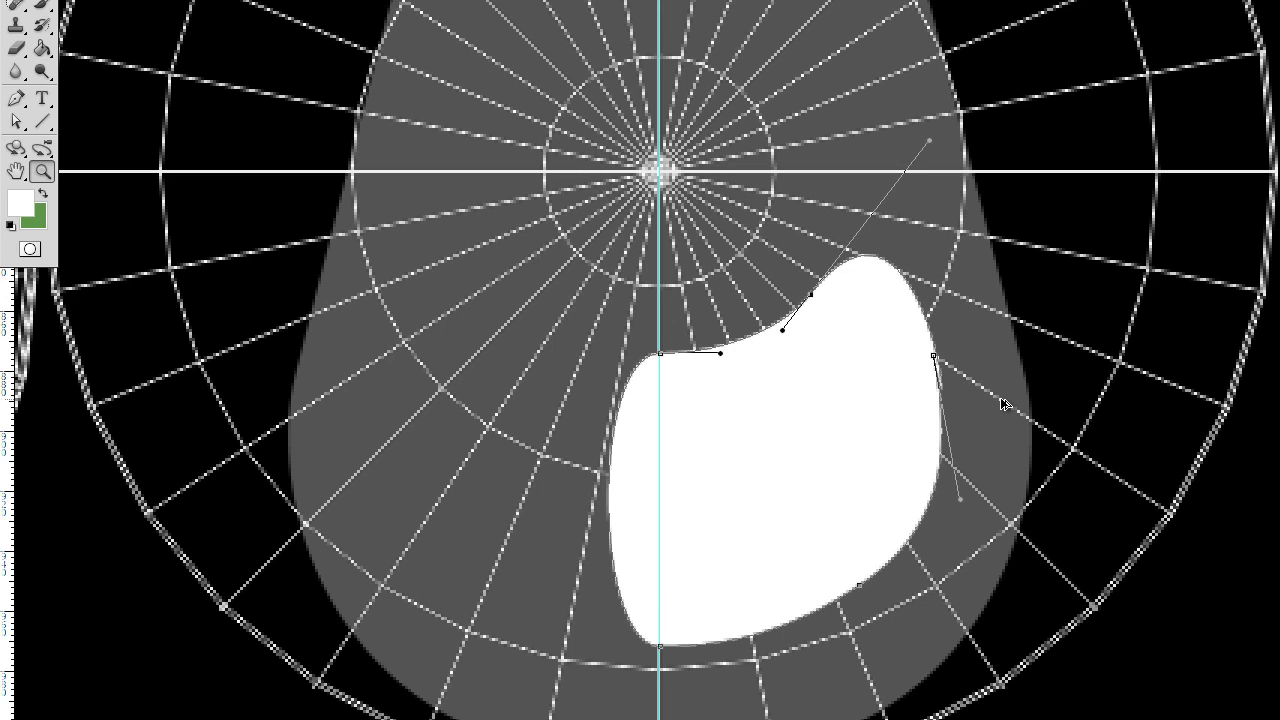
key("ctrl+alt+z")
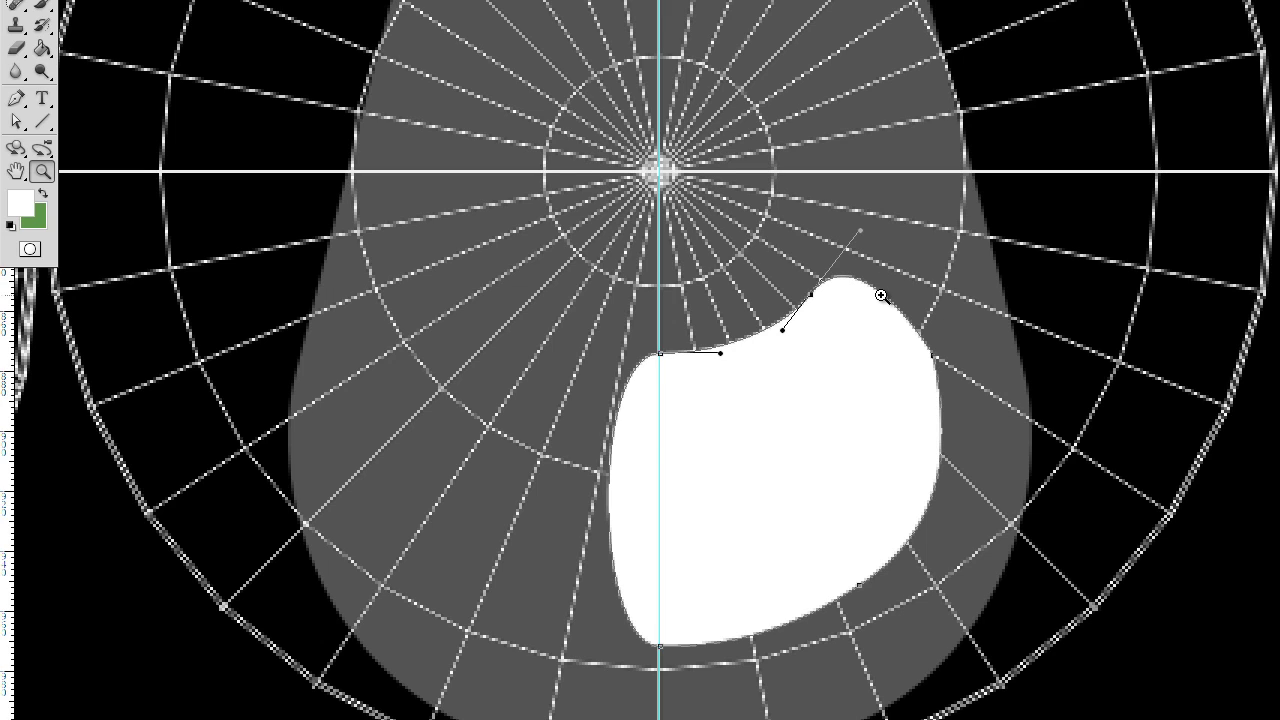
Step: Enlarge the half-shape's upper lobe, smooth its outer anchor with the Convert Point Tool, and shift that anchor slightly outward
key("a")
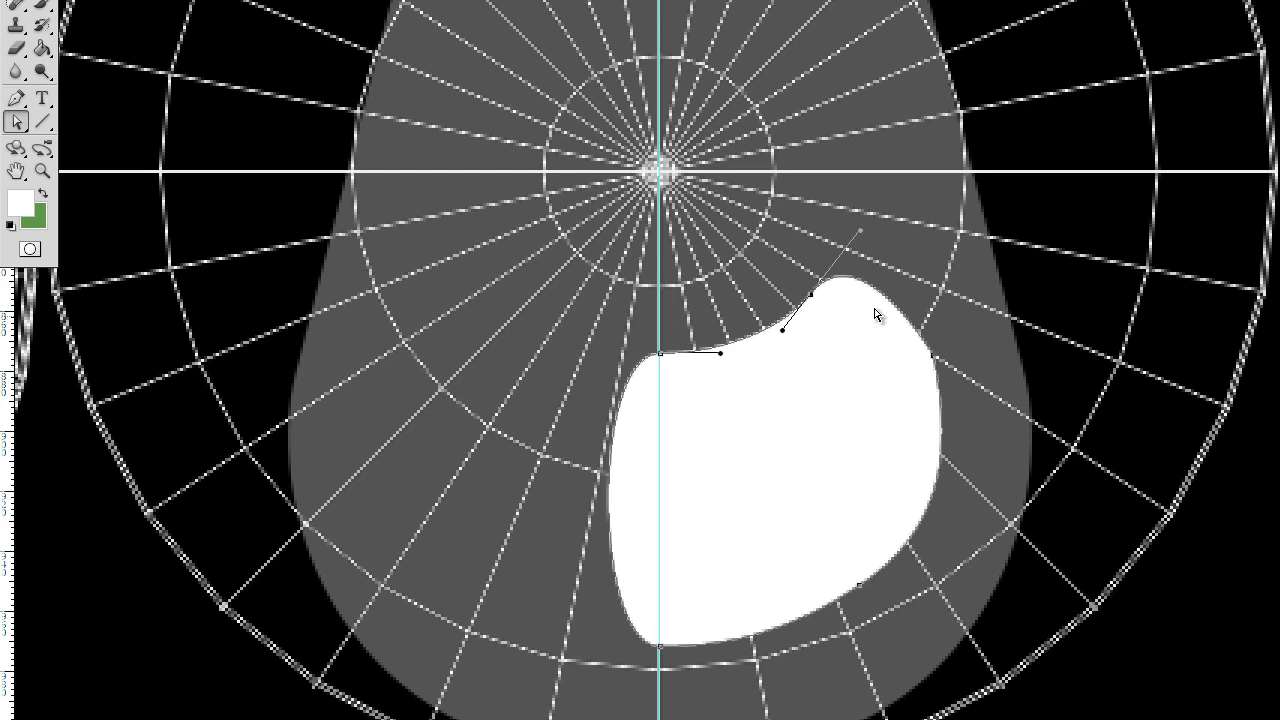
left_click_drag(889, 295, 914, 302)
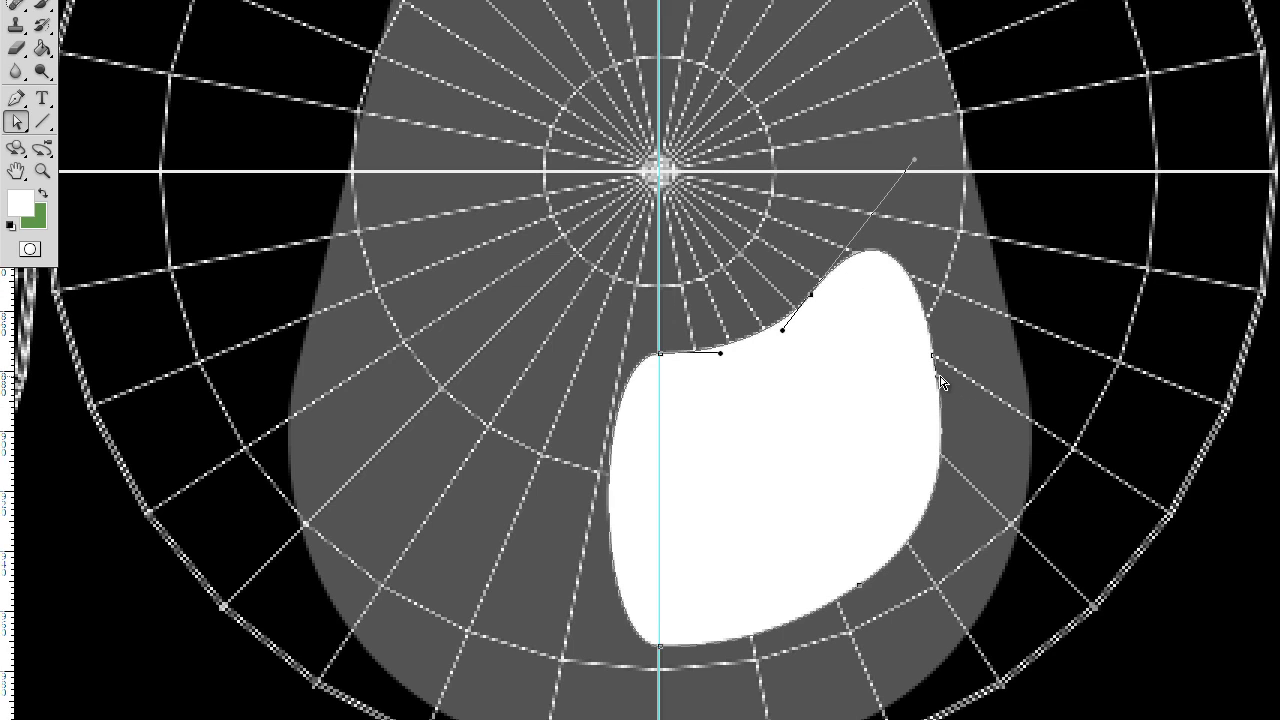
left_click_drag(940, 381, 1013, 321)
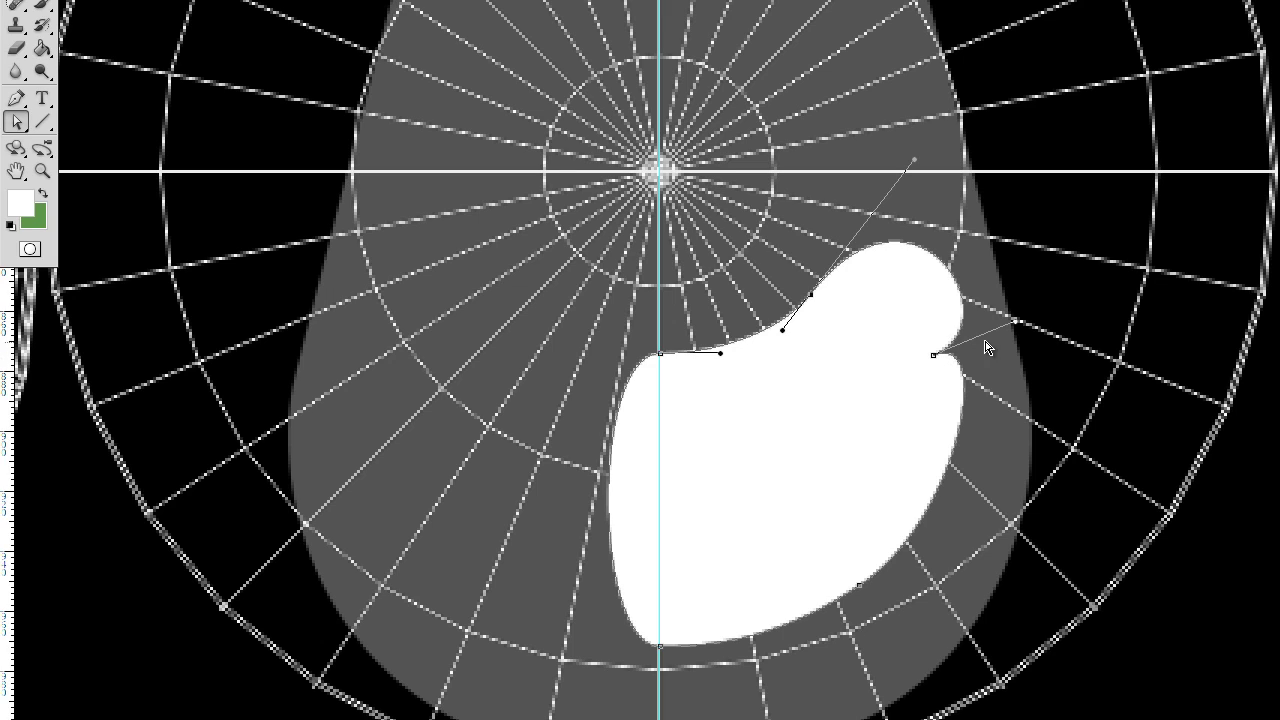
key("z")
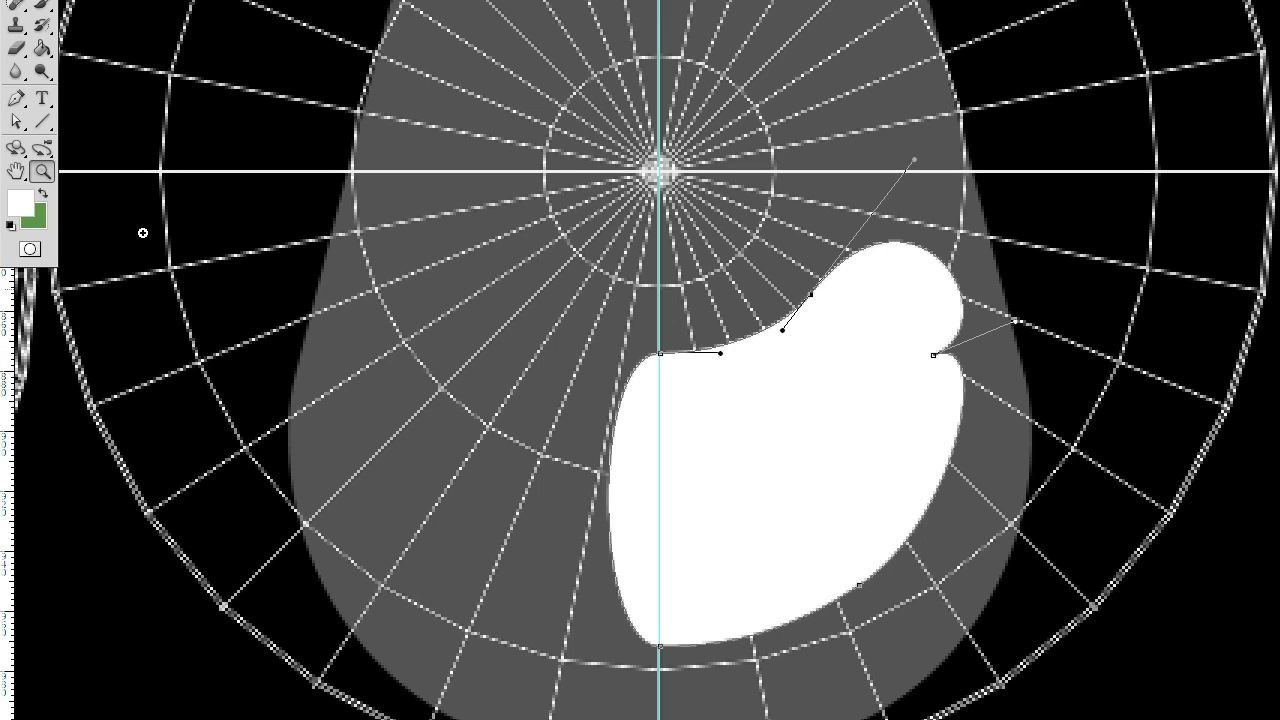
left_click(16, 98)
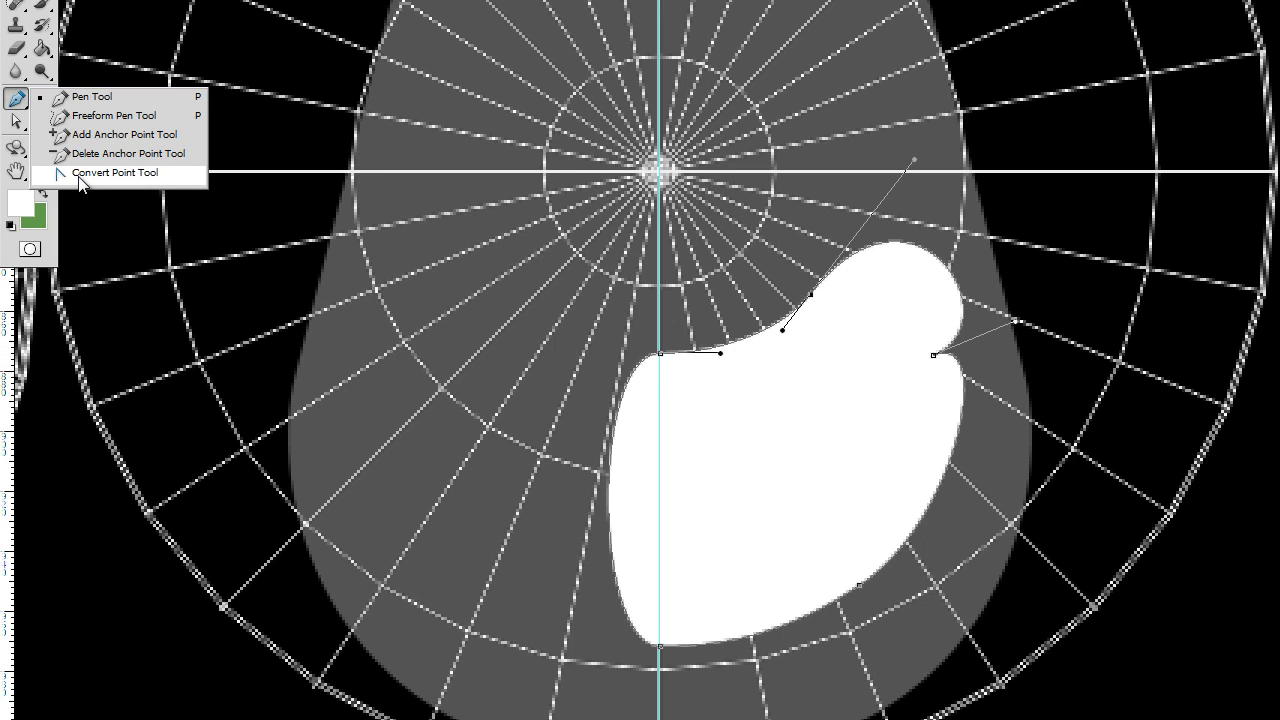
left_click(112, 174)
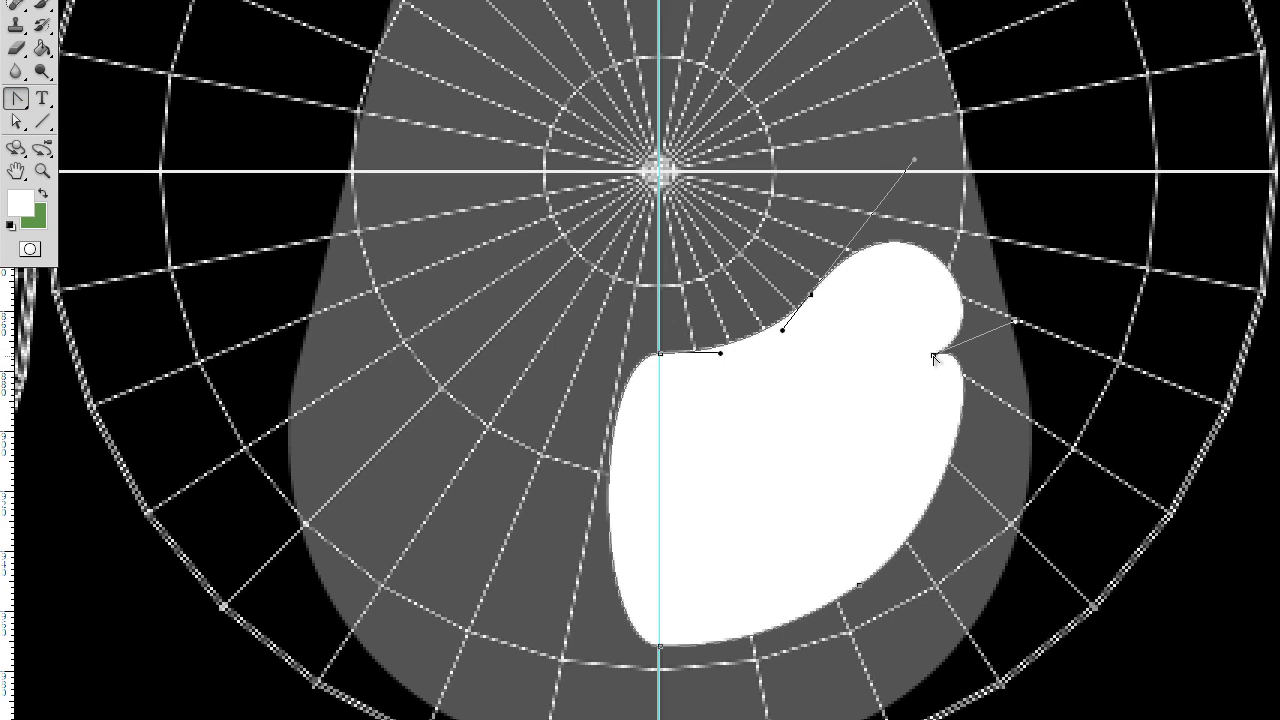
left_click_drag(932, 356, 940, 426)
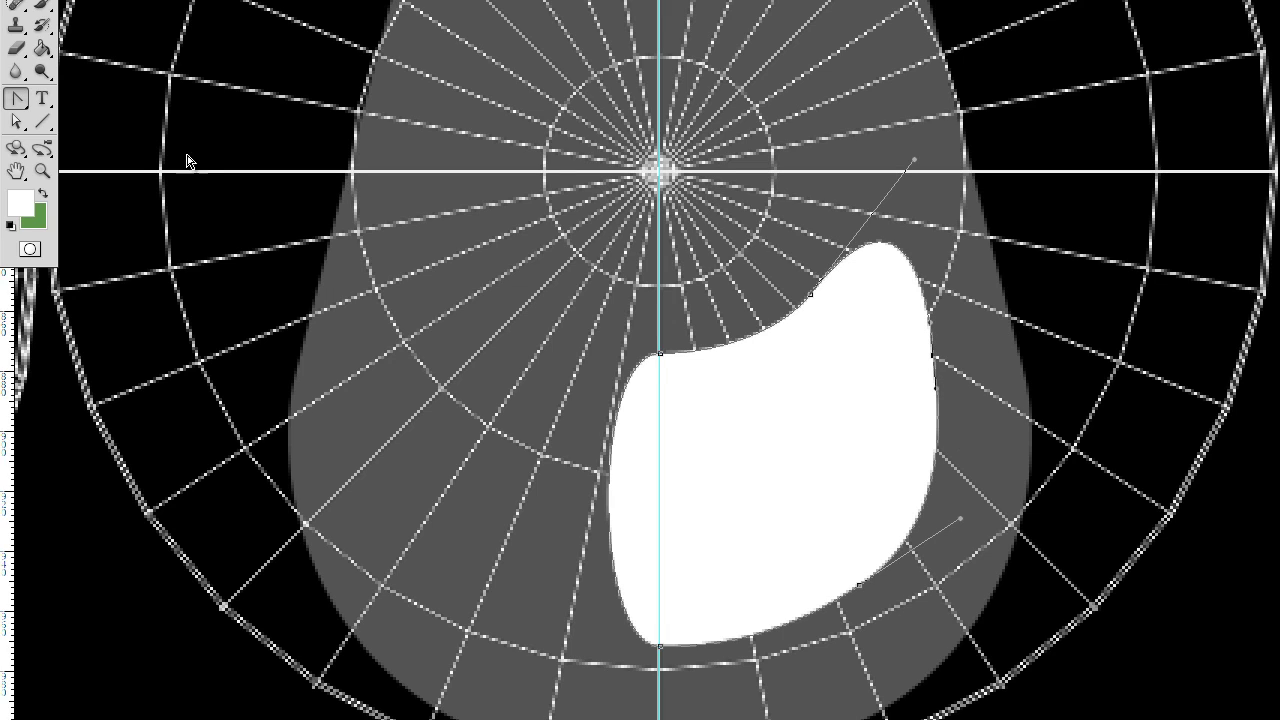
left_click(17, 122)
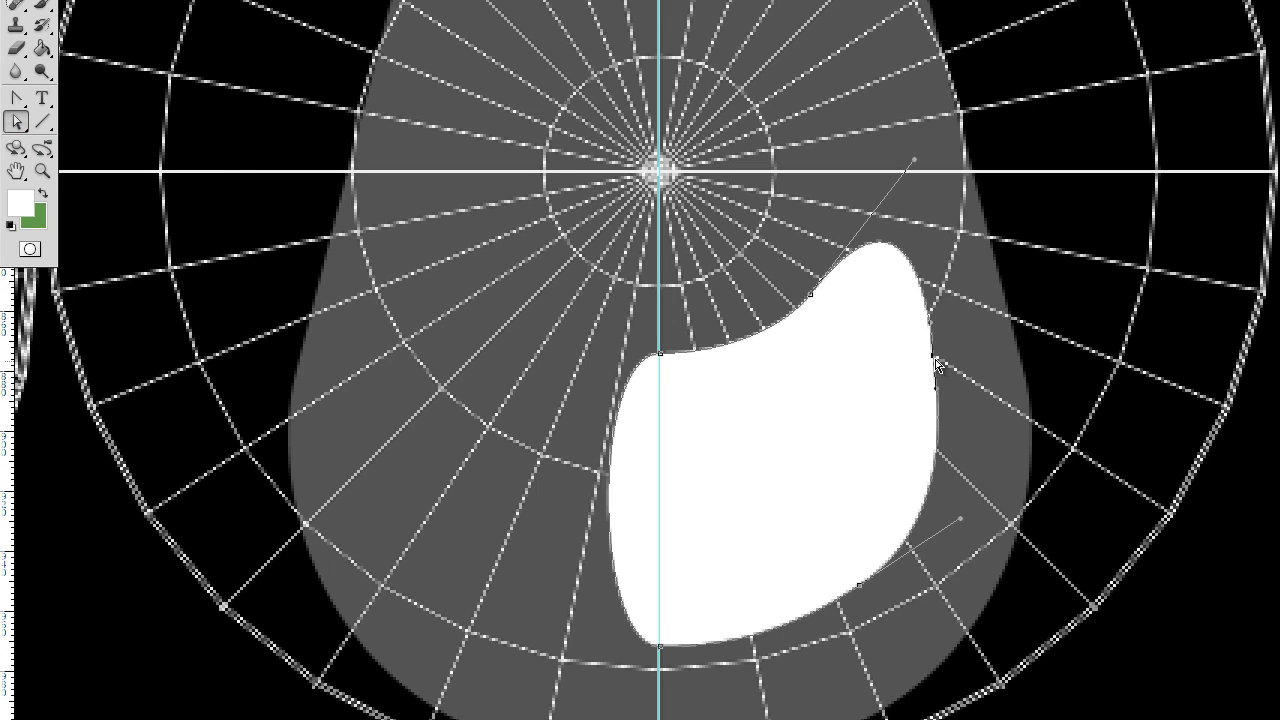
left_click_drag(935, 363, 955, 378)
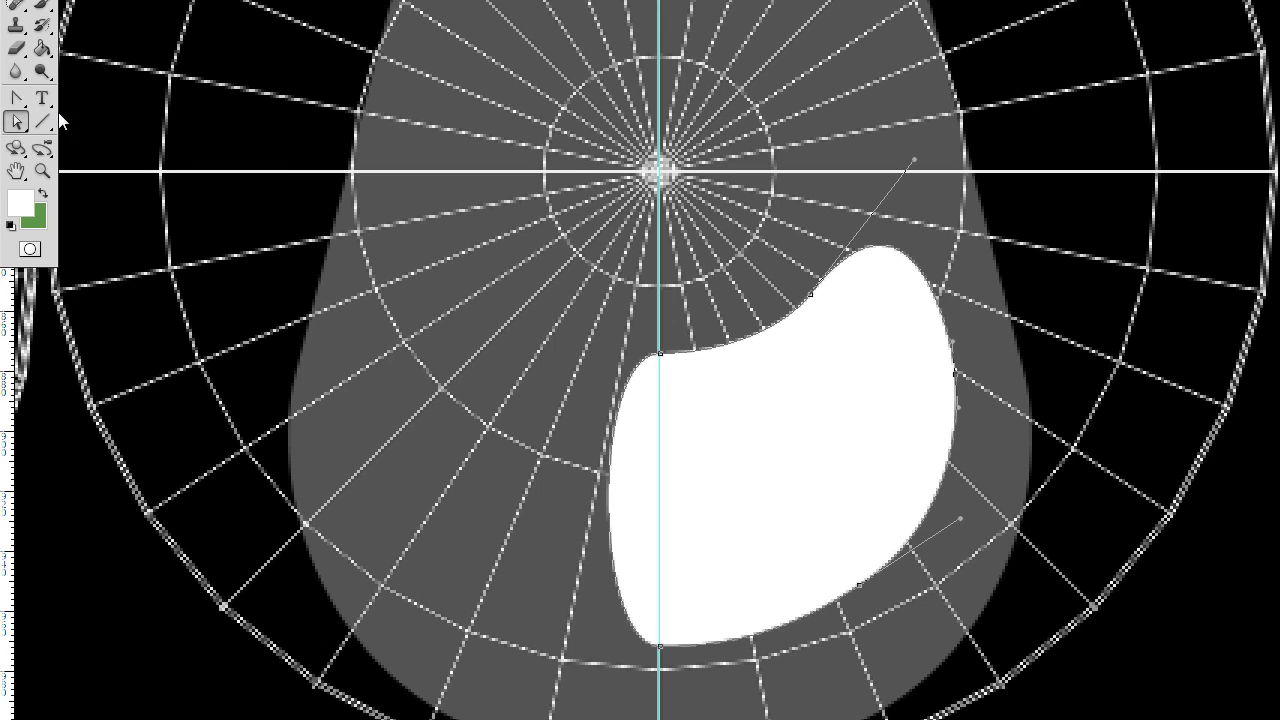
Step: Straighten the half-shape's inner edge along the vertical guide by aligning both end anchors' handles with the Convert Point Tool
left_click(16, 97)
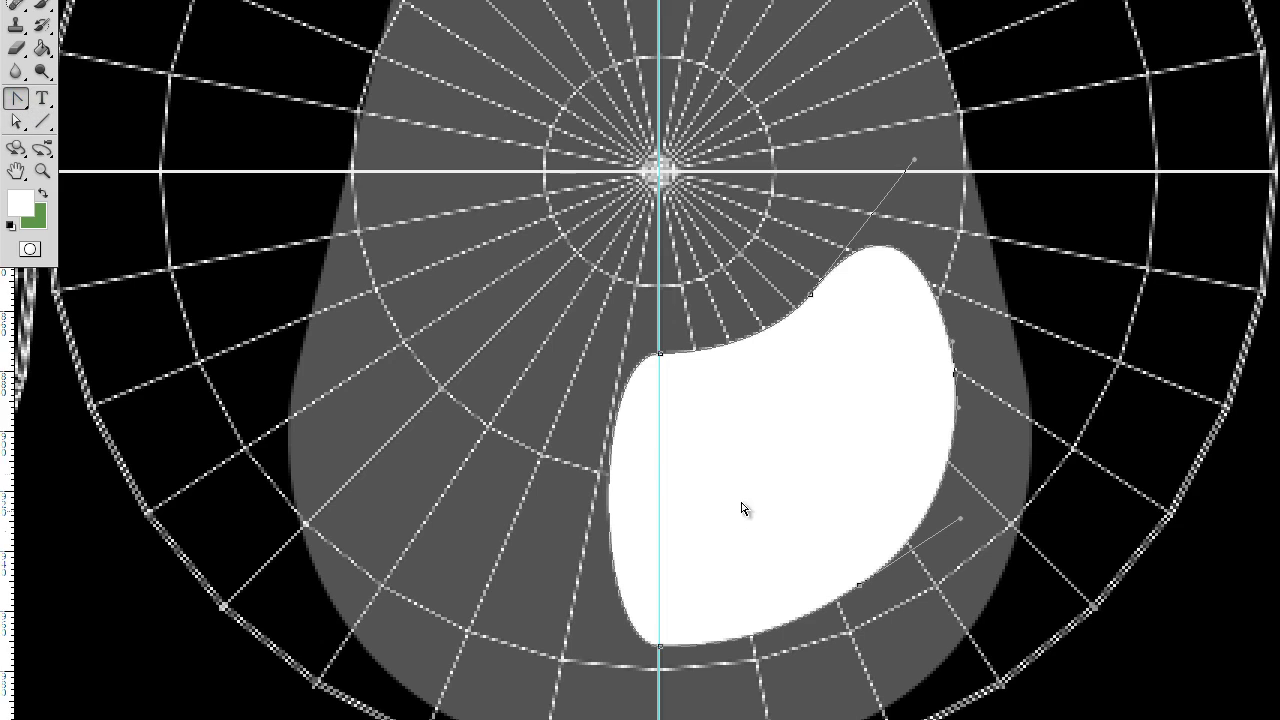
left_click(612, 446)
left_click_drag(590, 358, 660, 421)
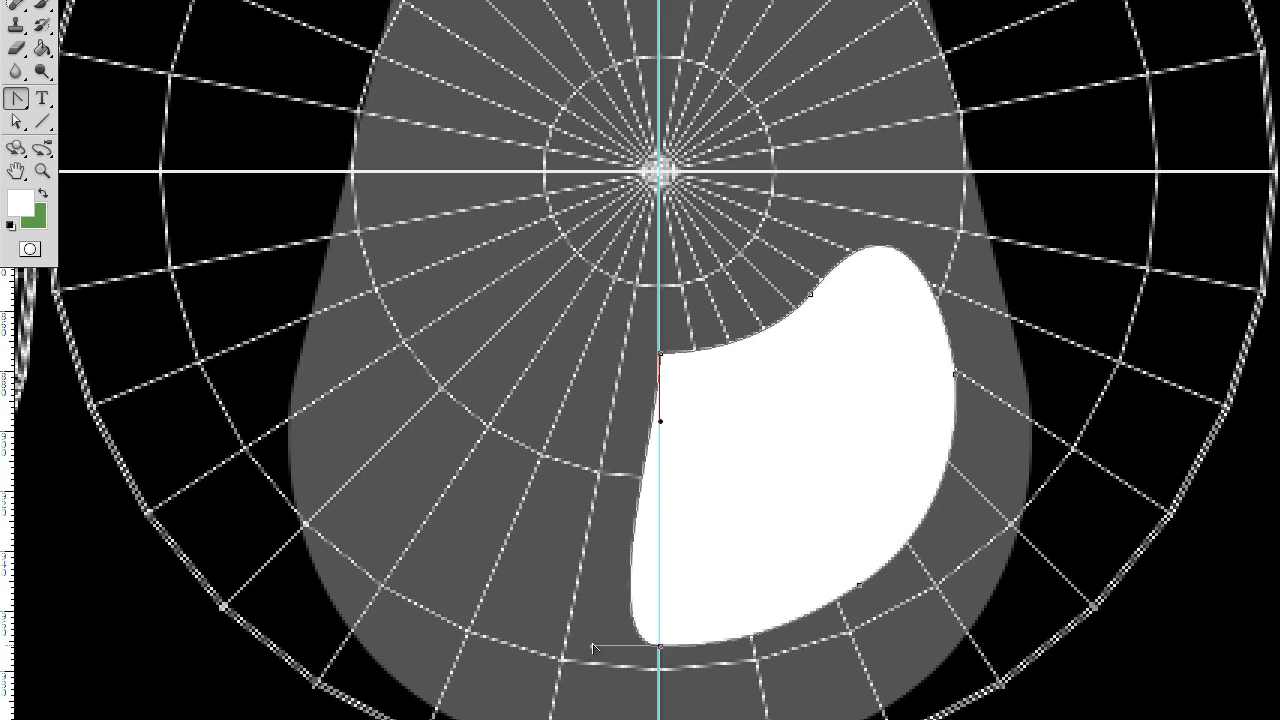
left_click_drag(592, 647, 660, 567)
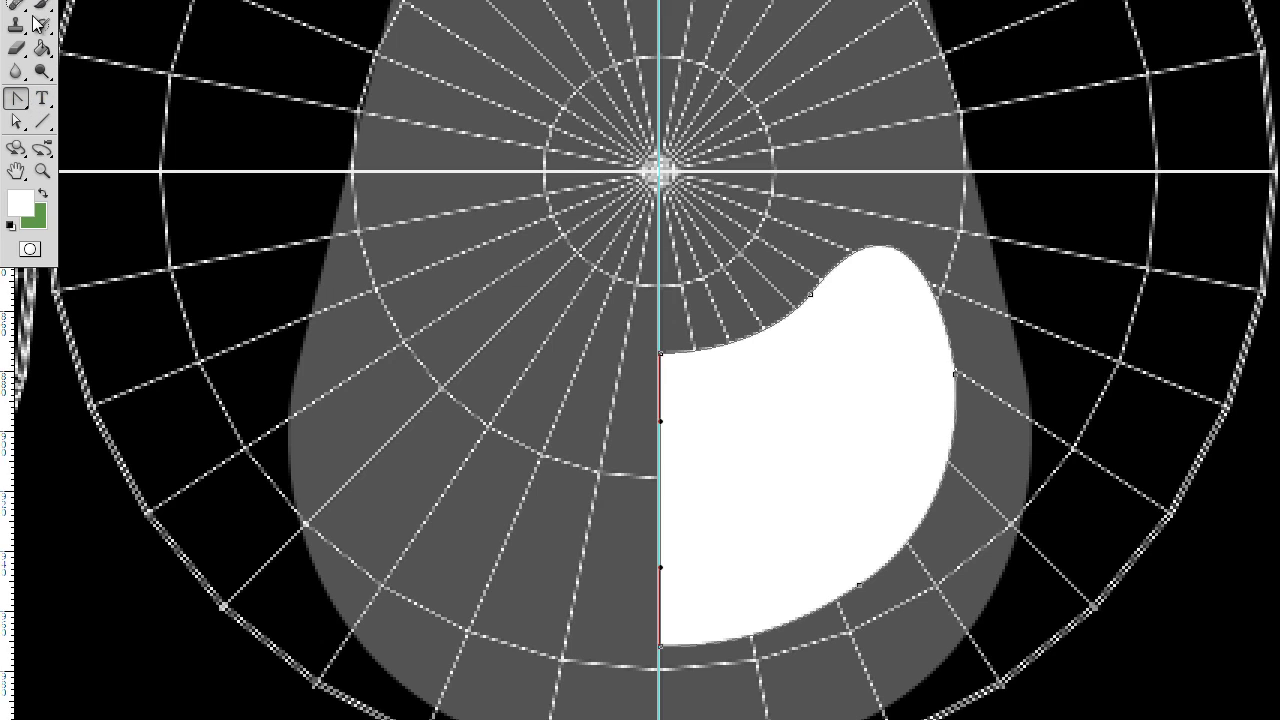
Step: Mirror a copy of the white half-shape horizontally against the other side of the guide and combine both halves into one path
left_click_drag(16, 121, 62, 137)
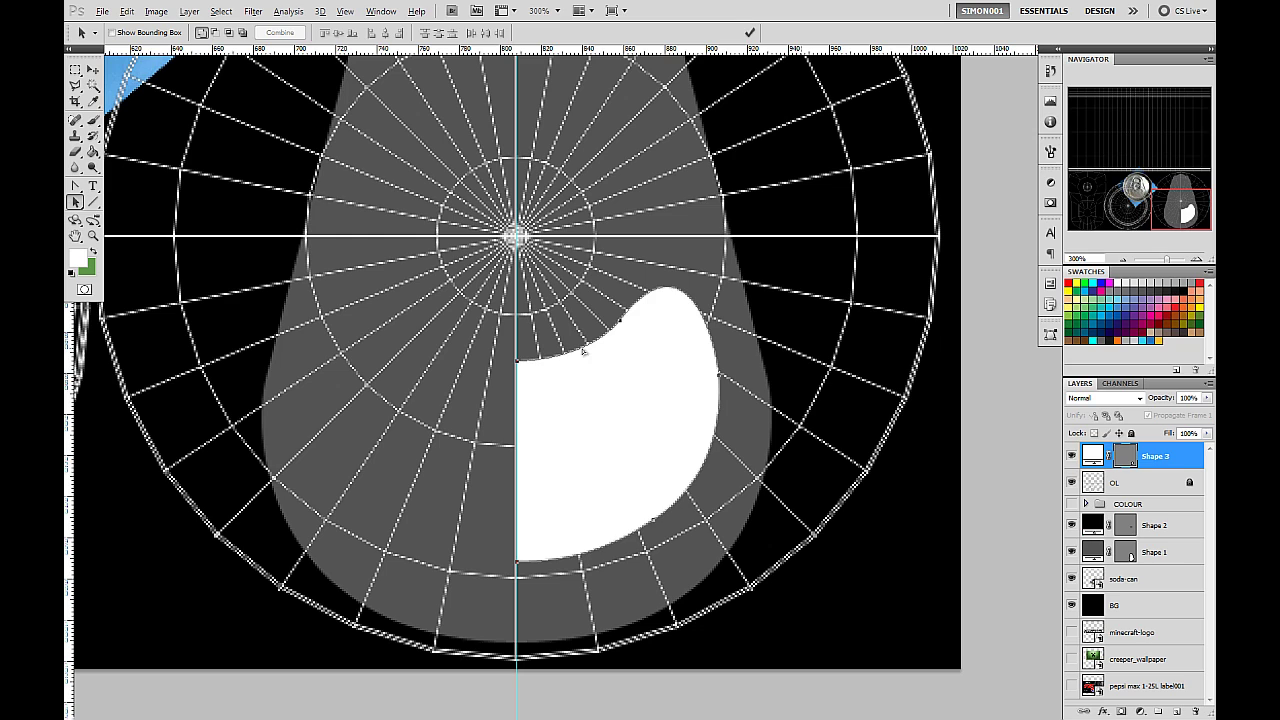
left_click_drag(583, 350, 537, 352)
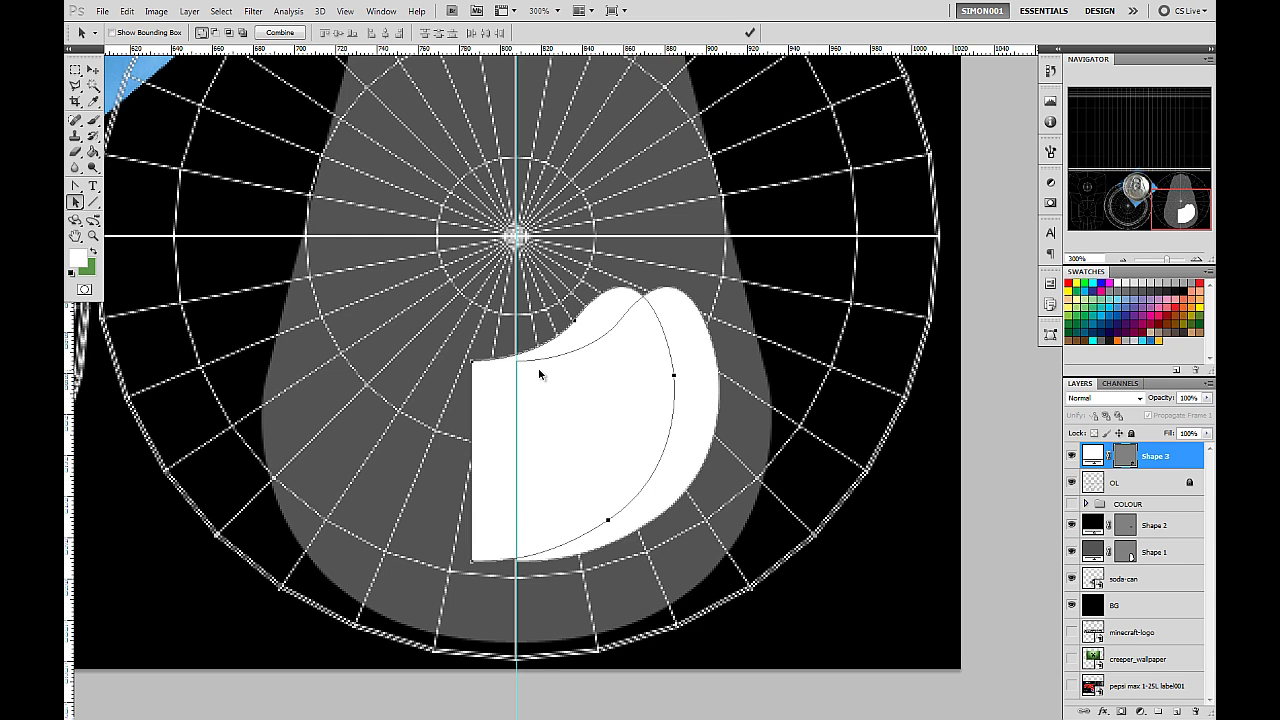
left_click(127, 11)
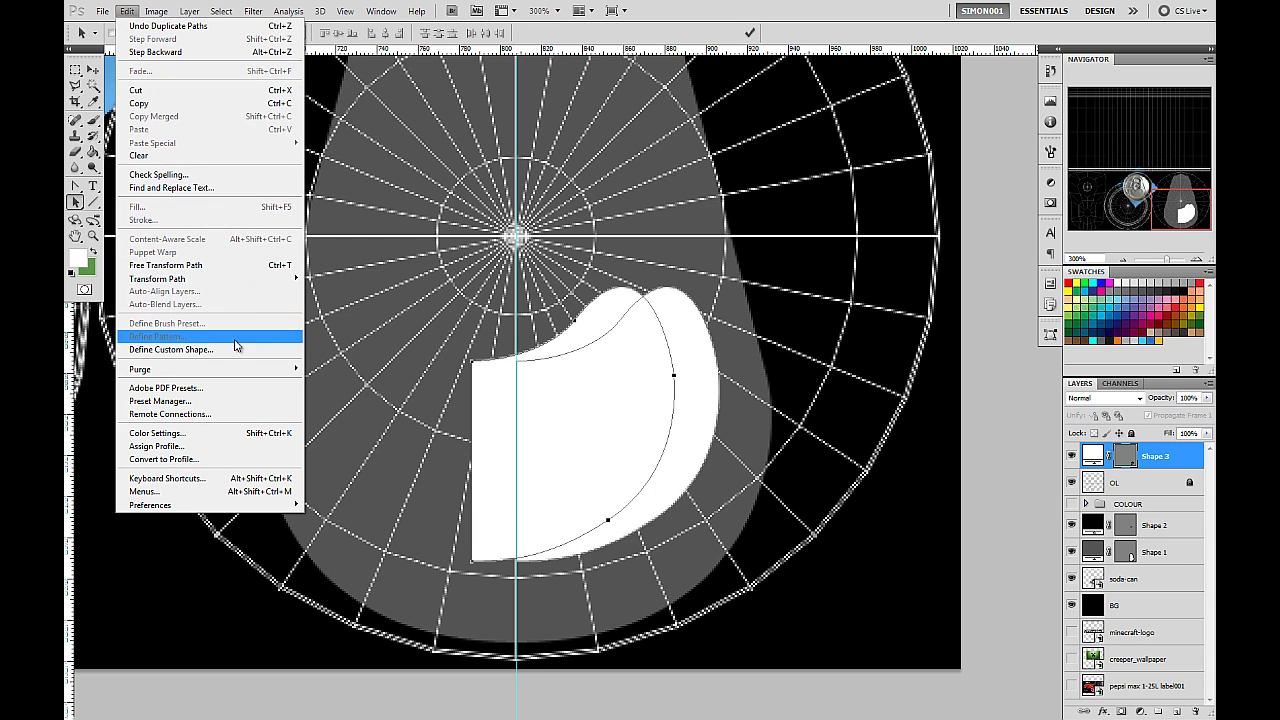
mouse_move(212, 280)
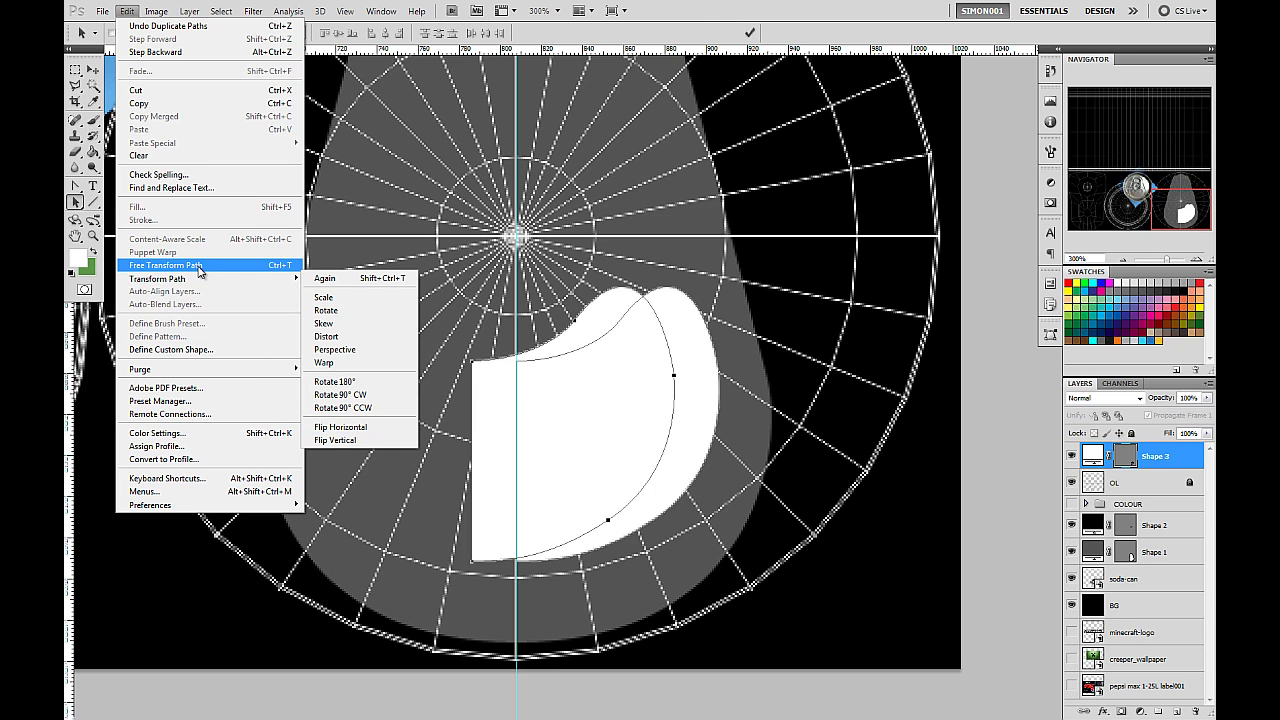
left_click(323, 297)
right_click(579, 337)
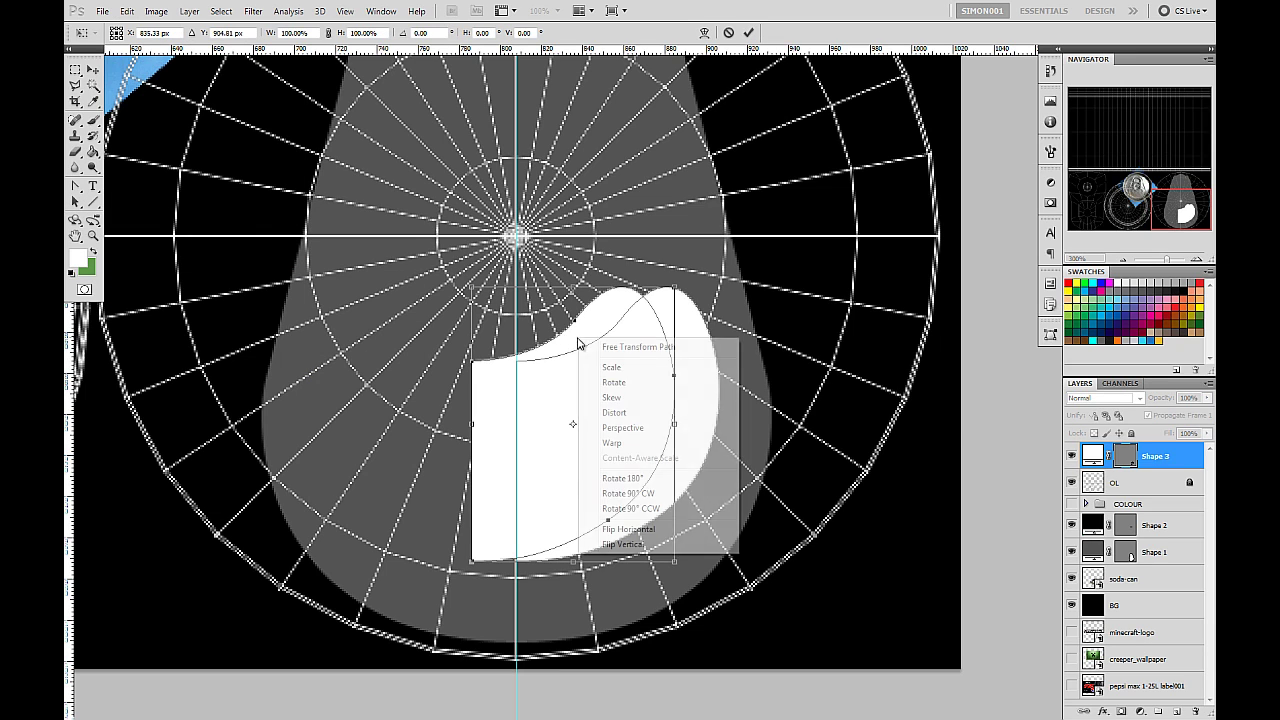
left_click(620, 527)
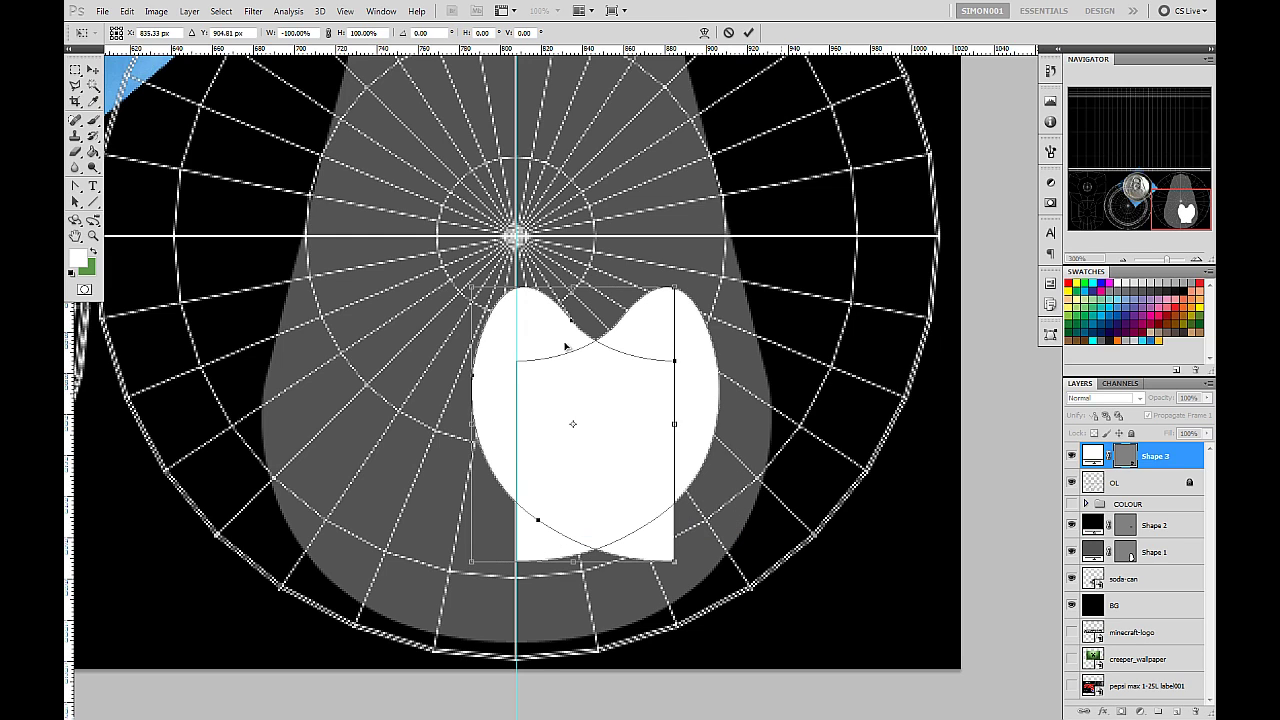
left_click_drag(549, 347, 409, 336)
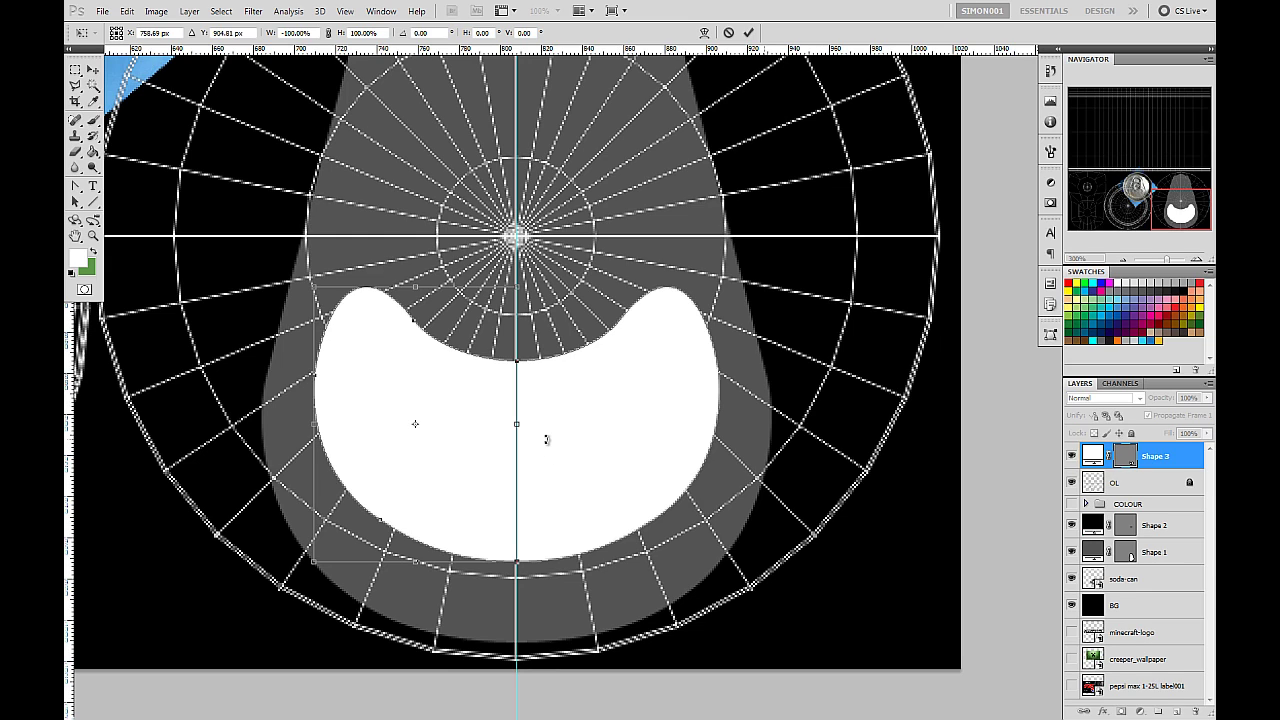
key("Return")
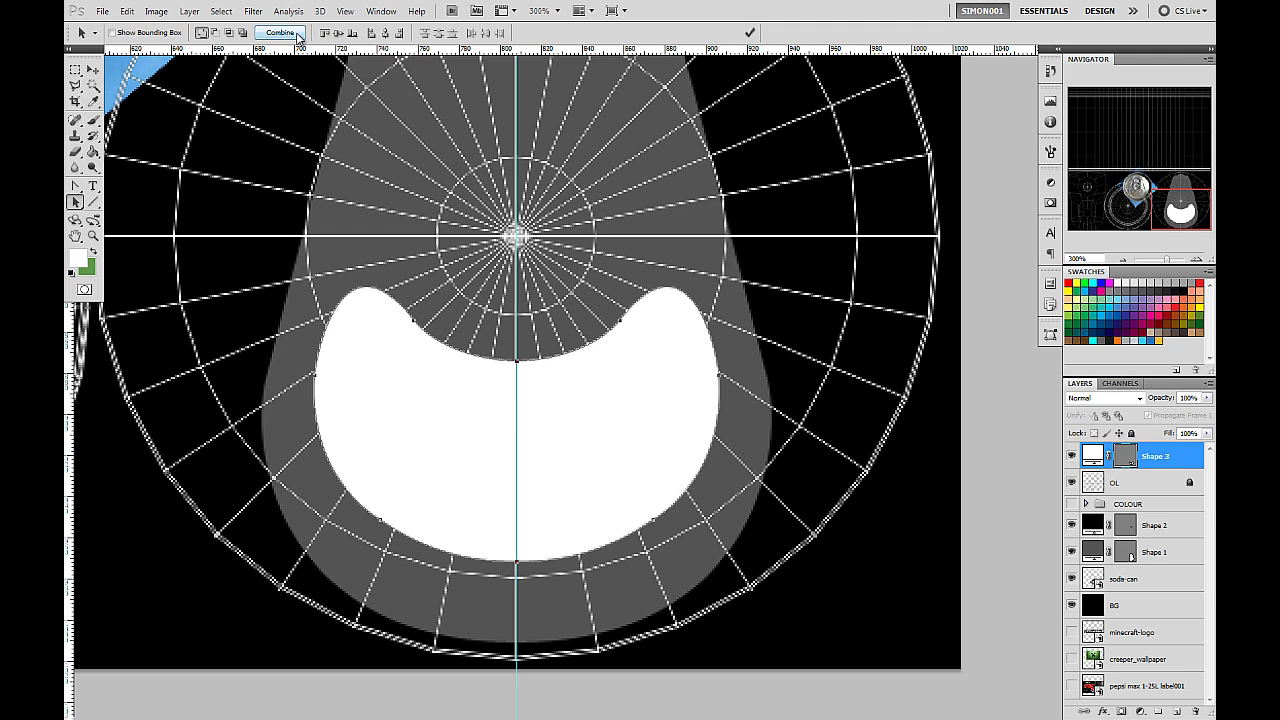
left_click(607, 449)
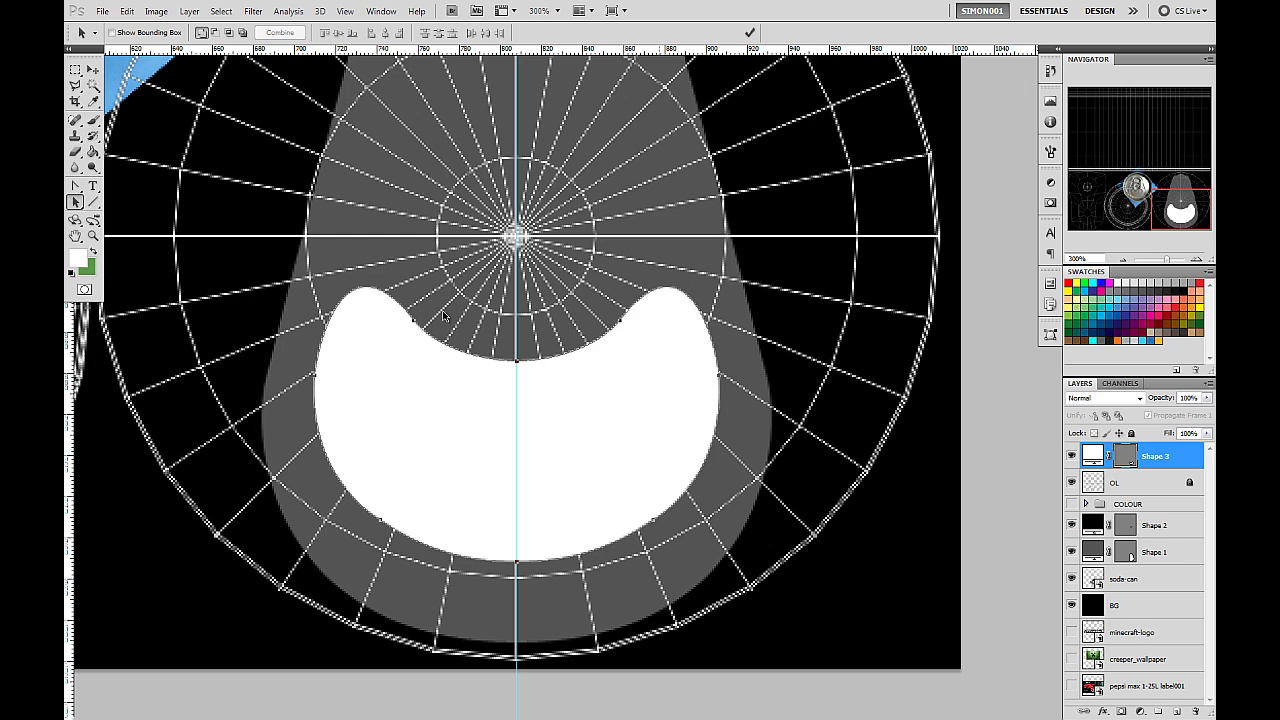
Step: Lower the white shape's upper centre anchor slightly along the guide and lengthen its handles evenly to both sides for a smooth curve
left_click_drag(182, 154, 727, 428)
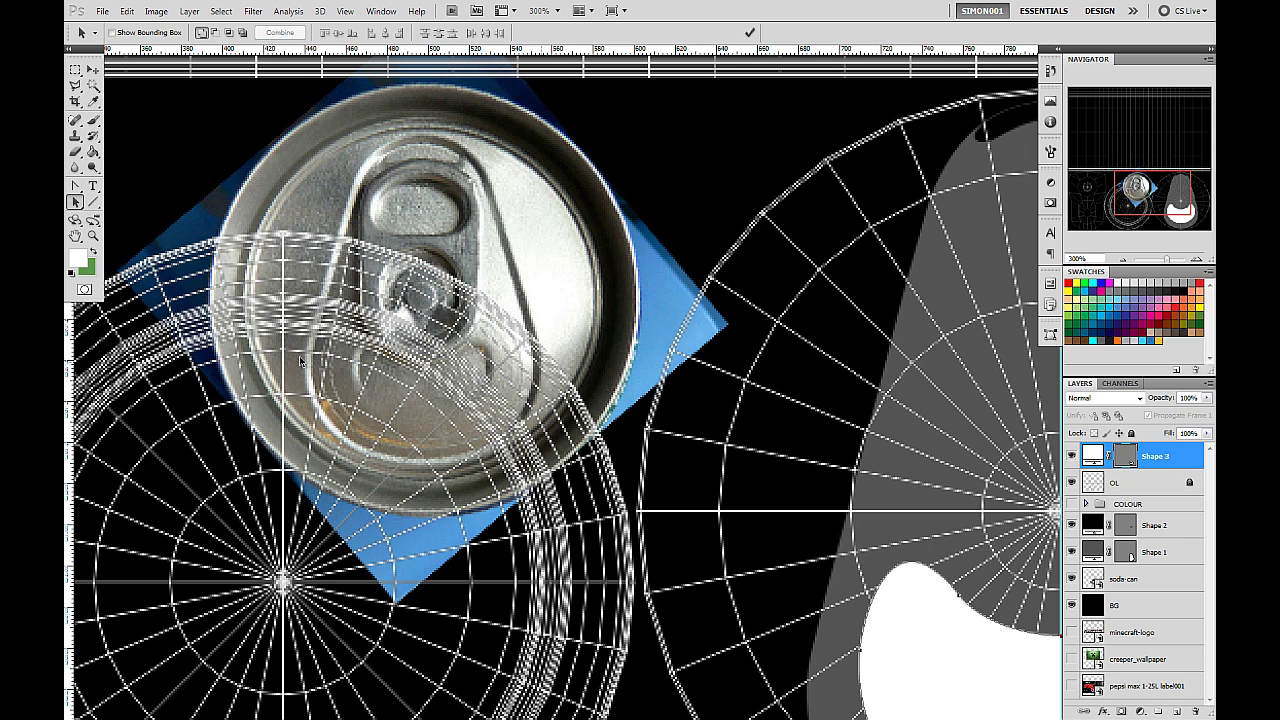
left_click_drag(970, 467, 331, 209)
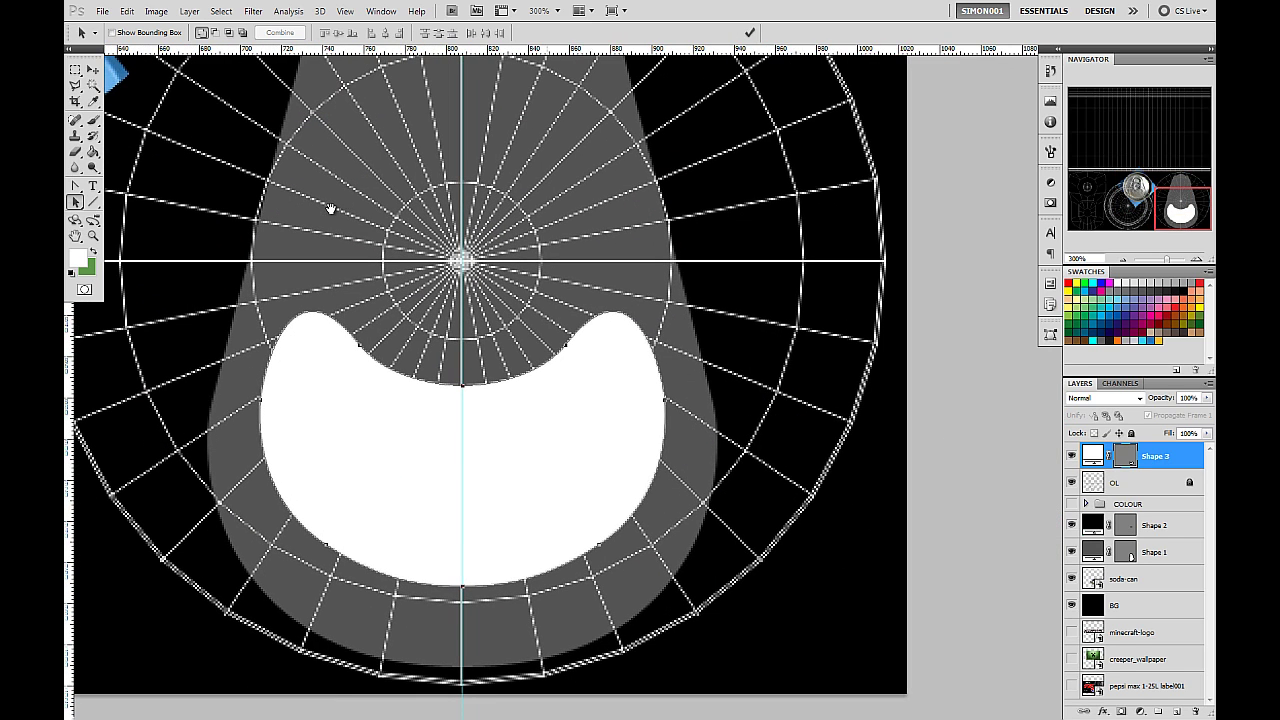
left_click(76, 187)
left_click(75, 202)
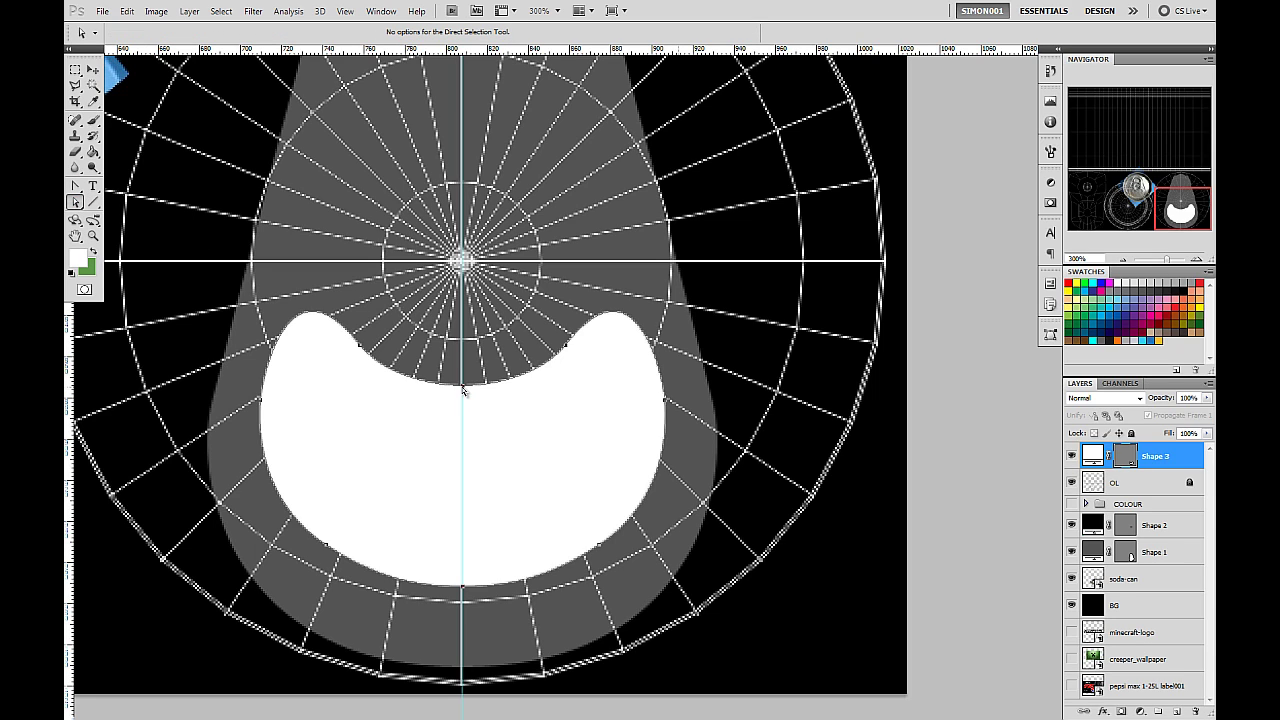
left_click(463, 389)
left_click_drag(463, 389, 477, 426)
key("ctrl+z")
left_click(623, 447)
left_click(463, 389)
left_click_drag(464, 389, 520, 399)
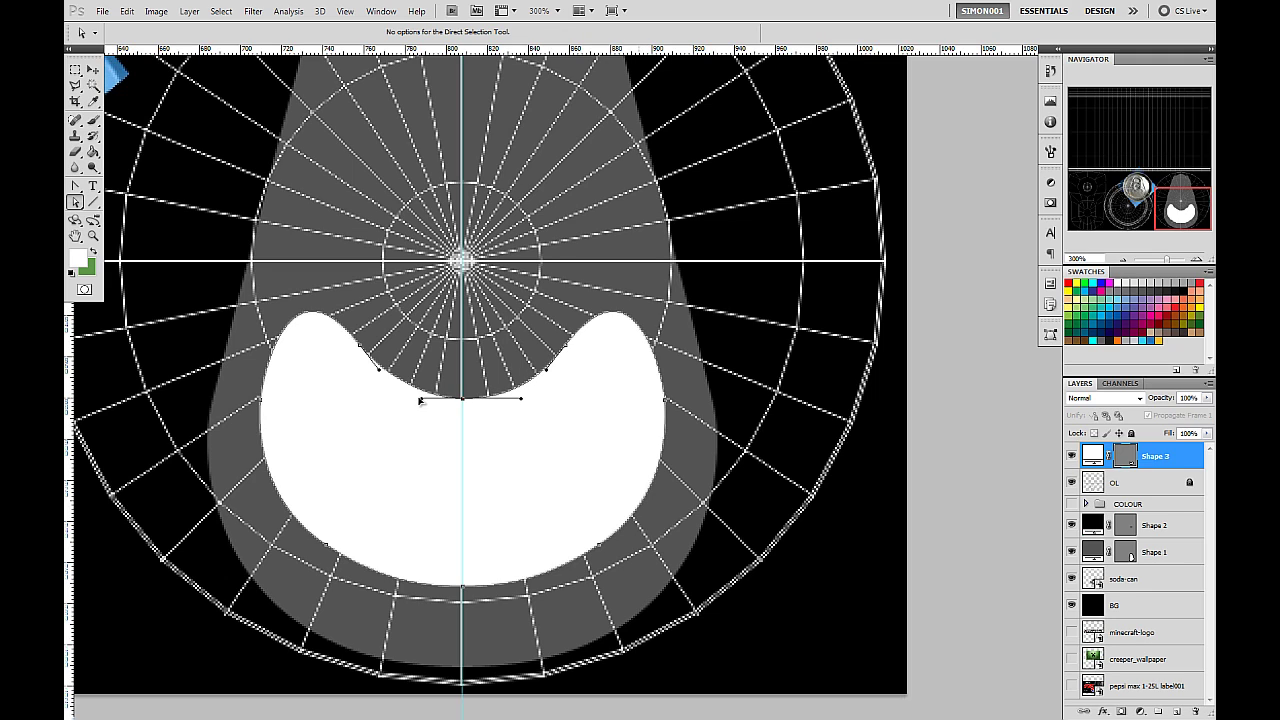
left_click_drag(420, 401, 405, 400)
left_click(77, 192)
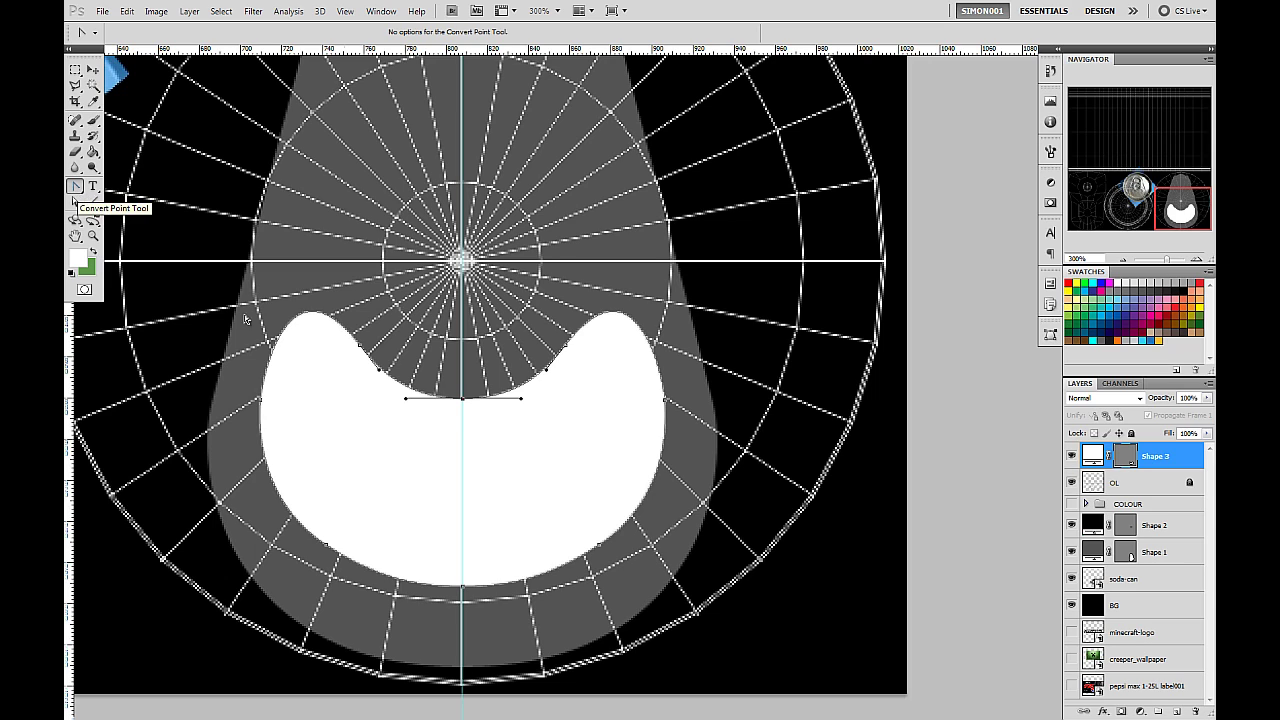
left_click_drag(463, 400, 533, 406)
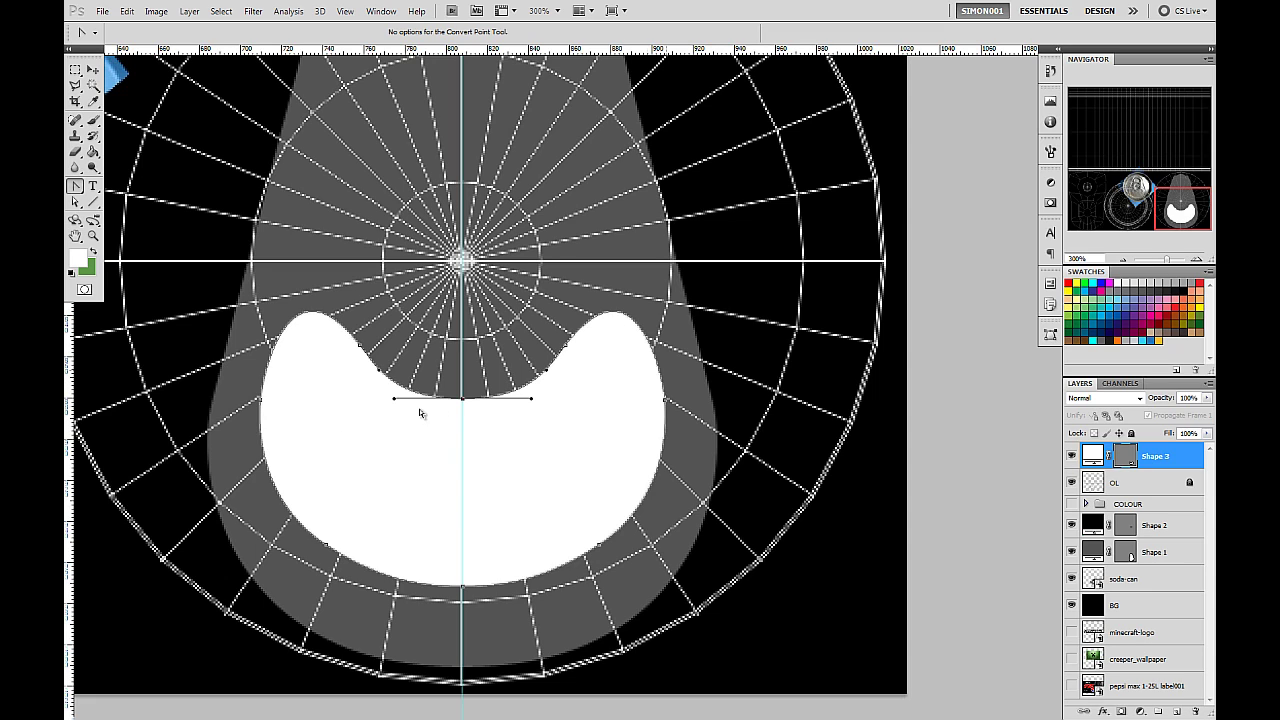
Step: Scale the white crescent shape to about 69% width and 60% height, centred on the vertical guide, and shift it slightly down
left_click(93, 70)
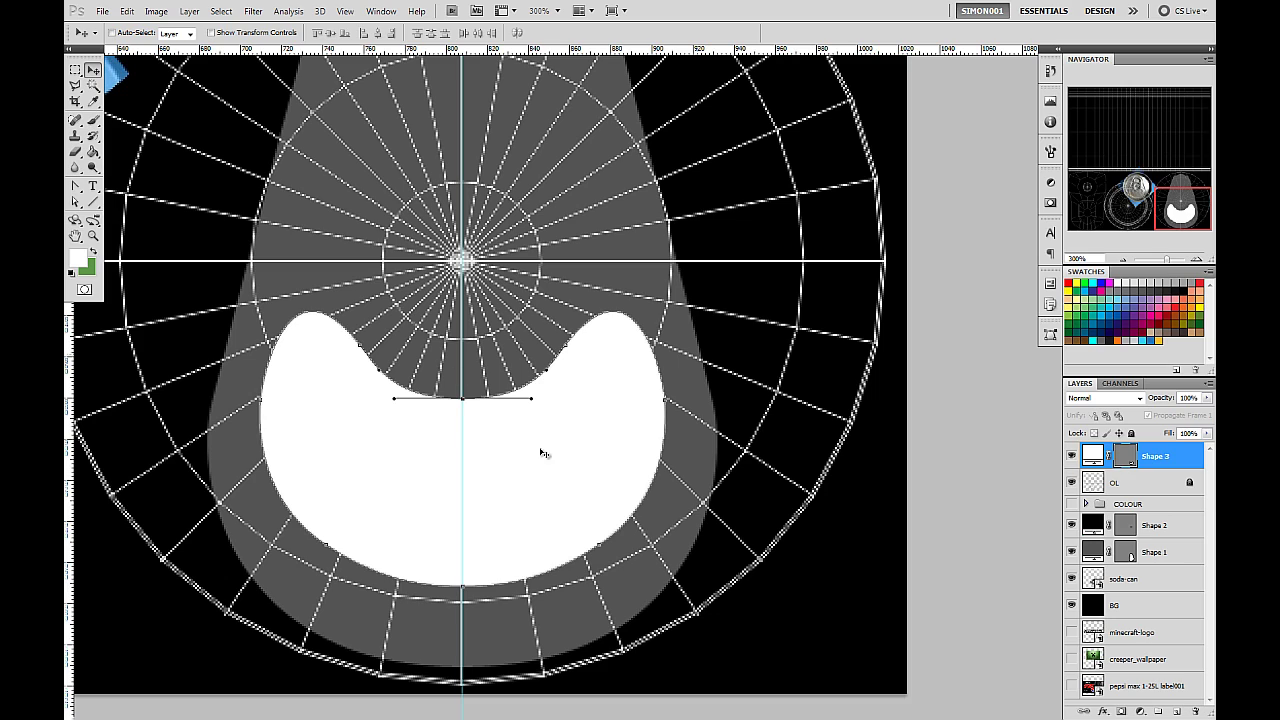
left_click(76, 202)
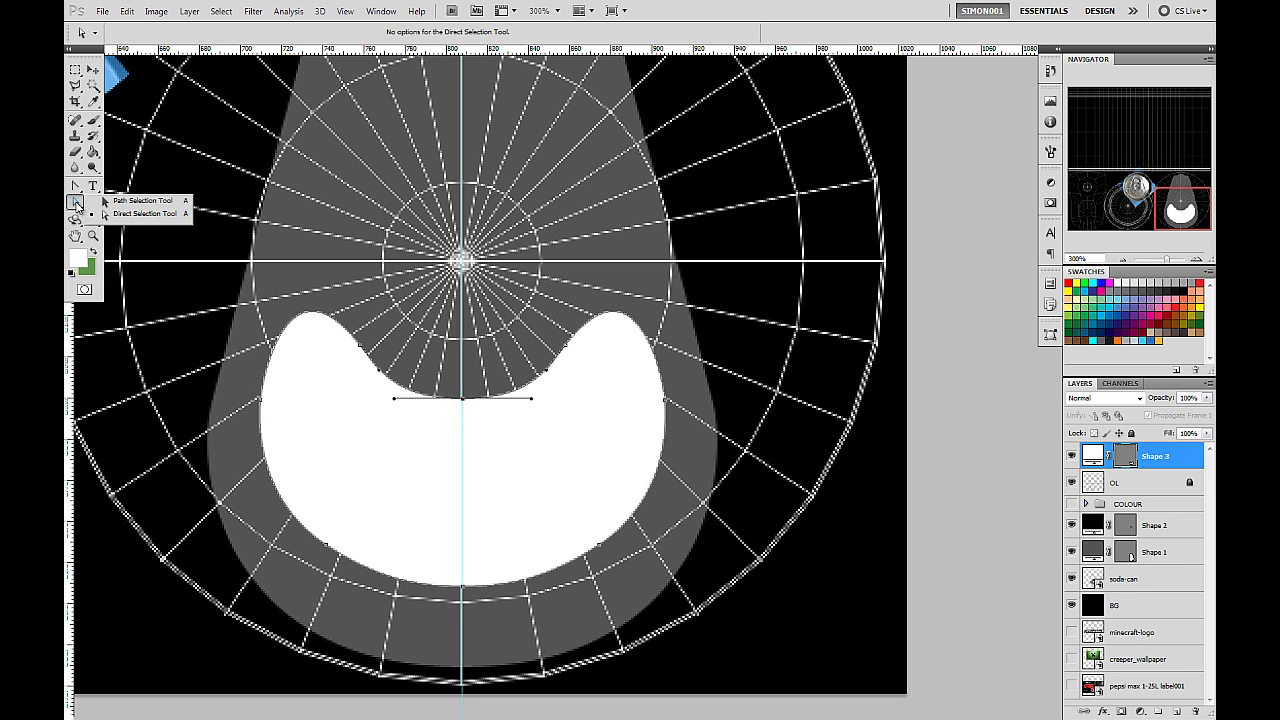
left_click(110, 201)
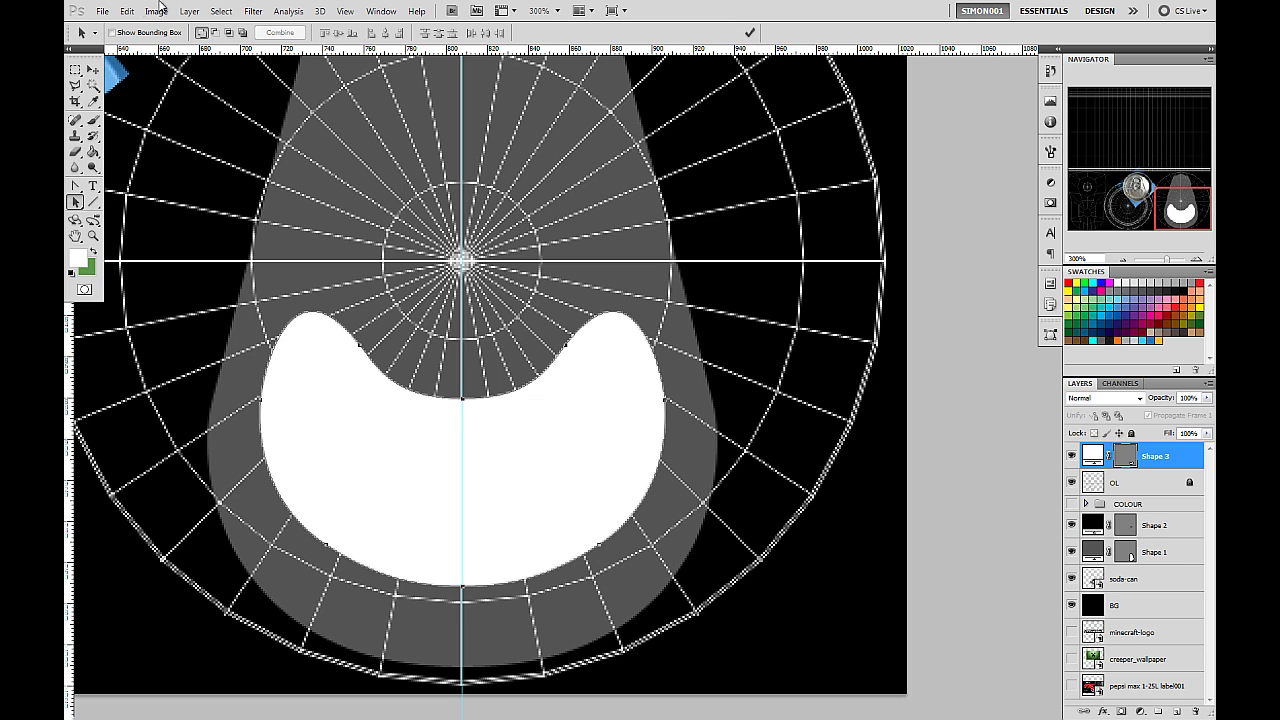
left_click(128, 11)
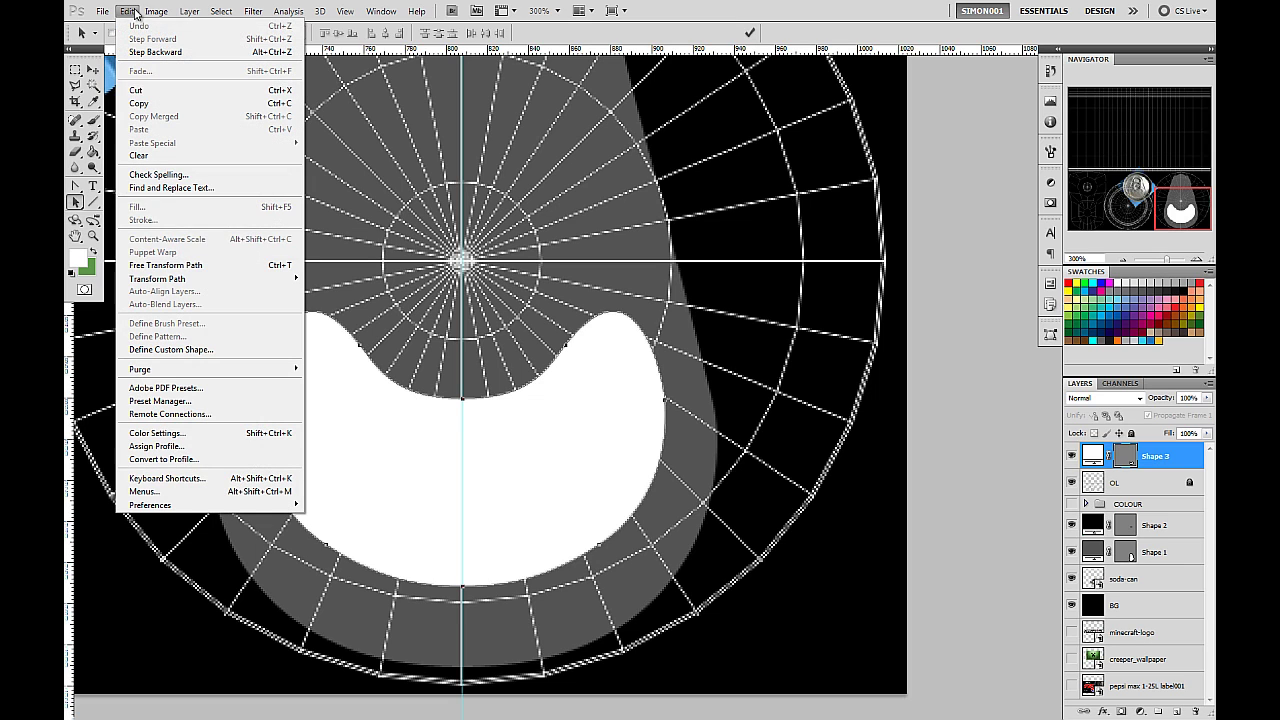
left_click(200, 264)
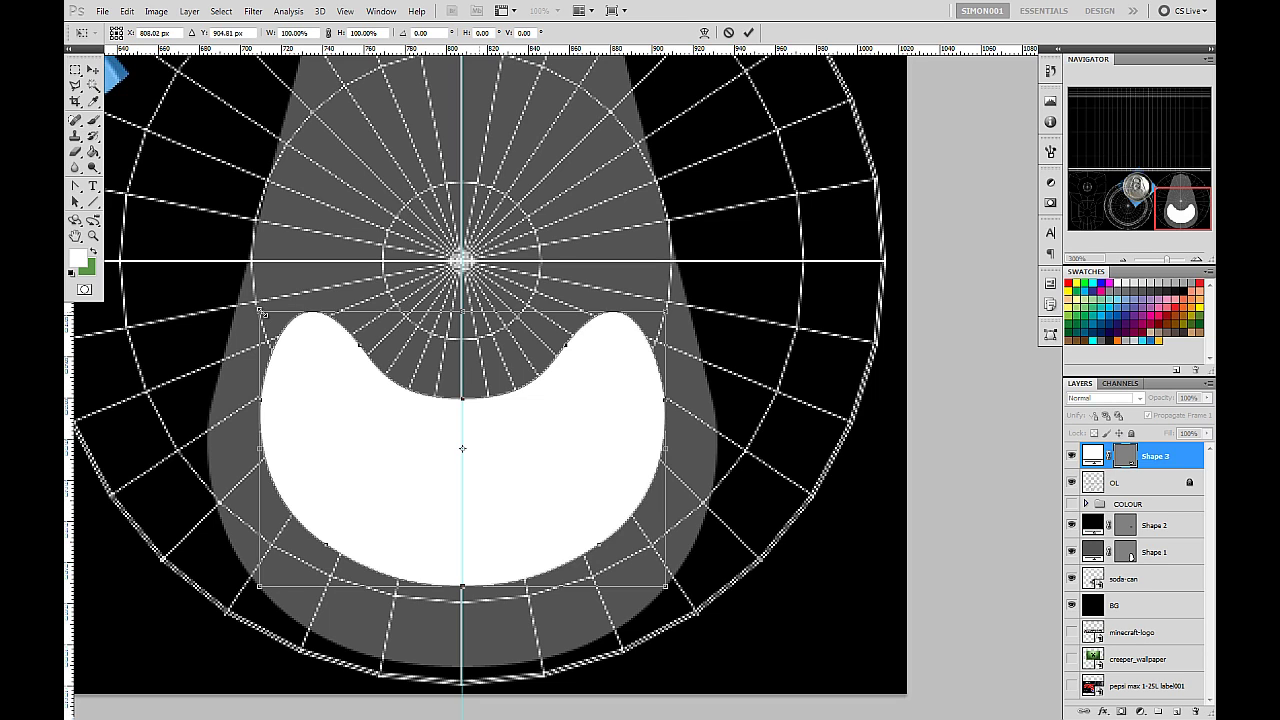
left_click_drag(263, 315, 317, 364)
left_click_drag(465, 352, 463, 378)
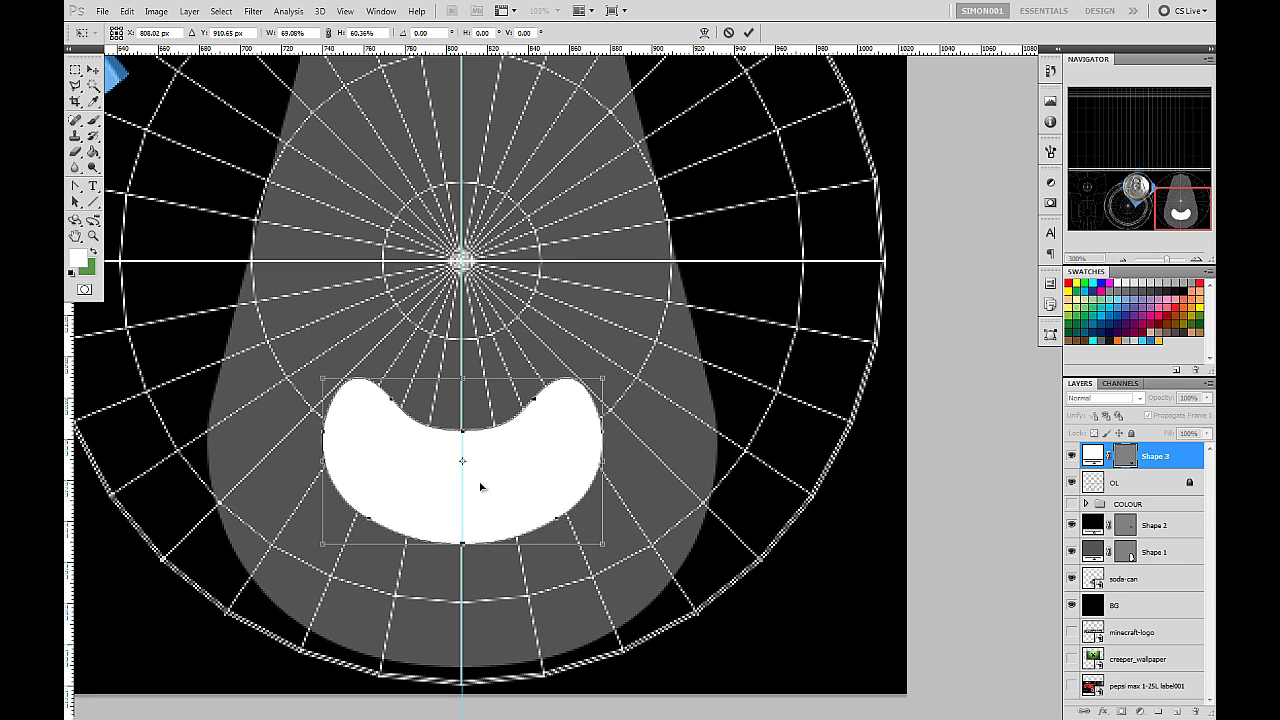
key("Return")
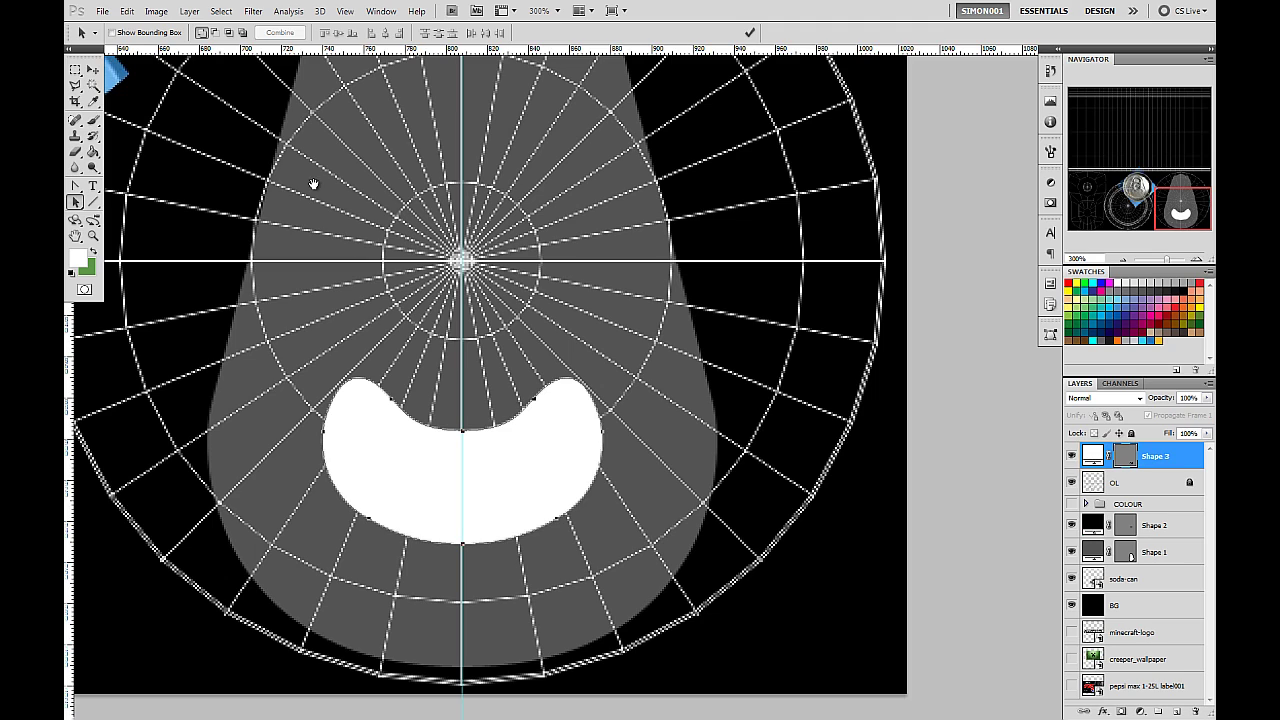
Step: Sample the large shape's grey as the foreground colour and set the background colour to near-black 0e0e0e
left_click_drag(311, 180, 515, 262)
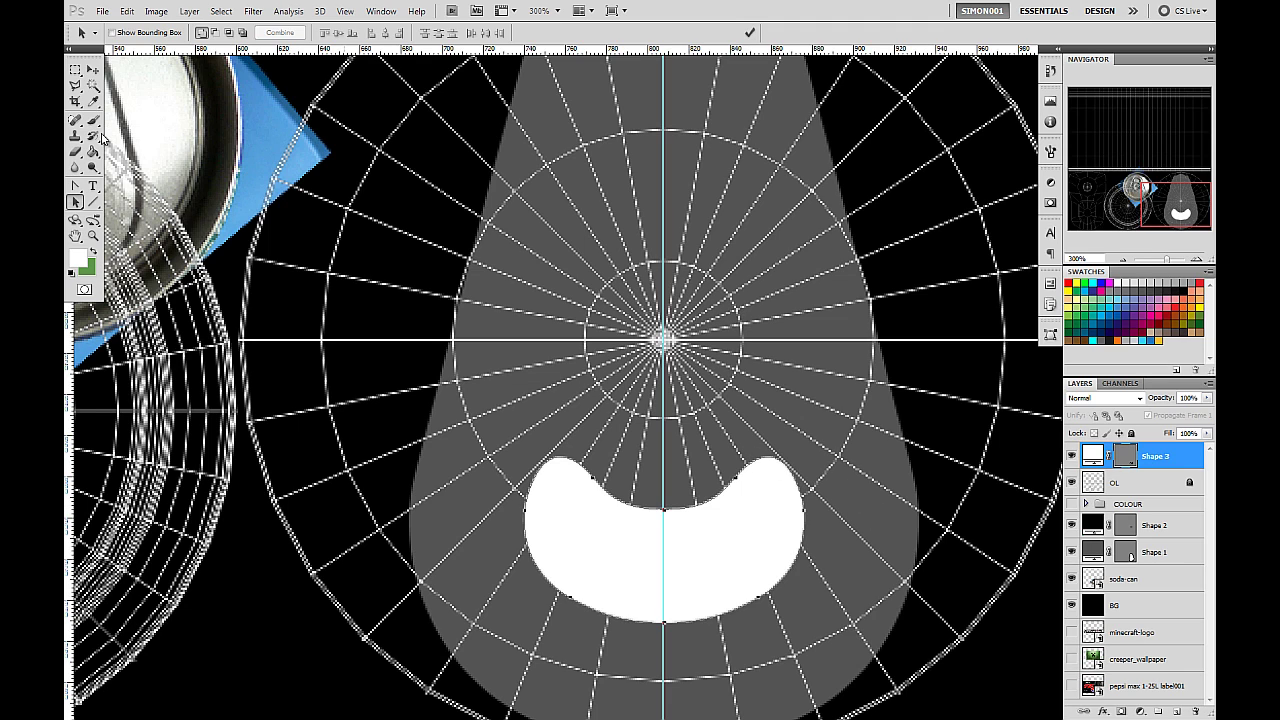
left_click(91, 103)
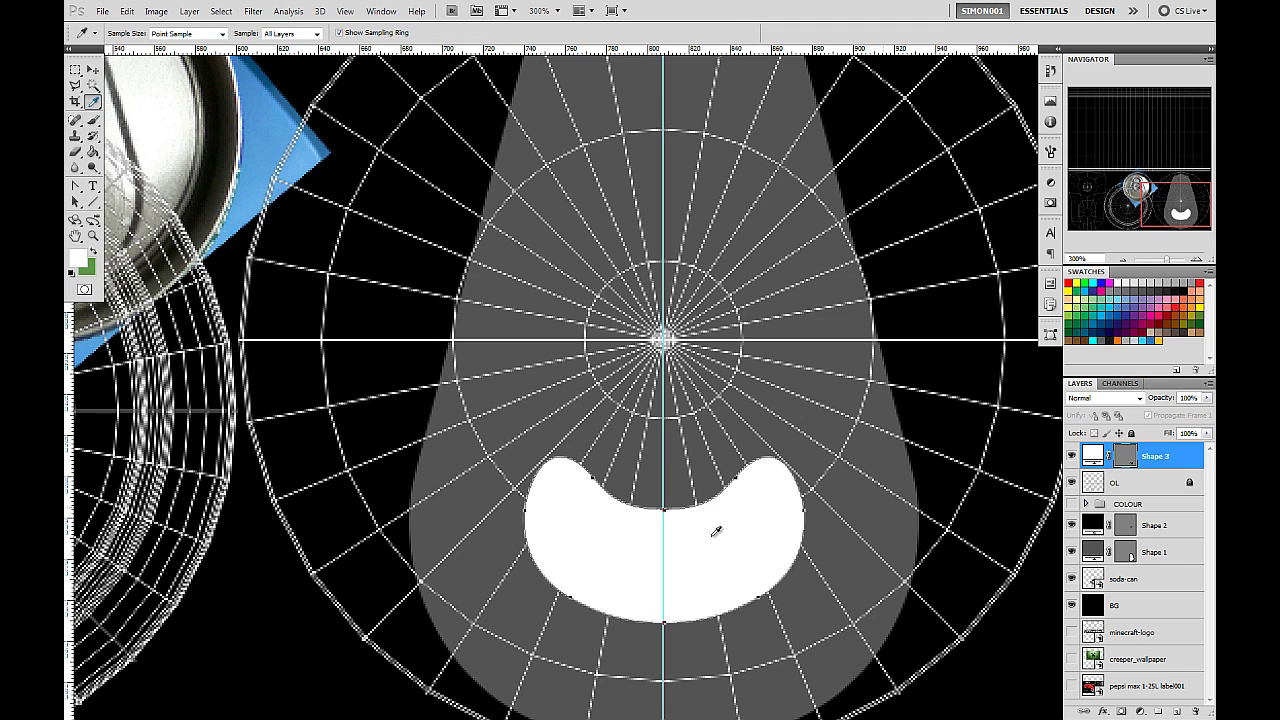
left_click(855, 550)
left_click(91, 269)
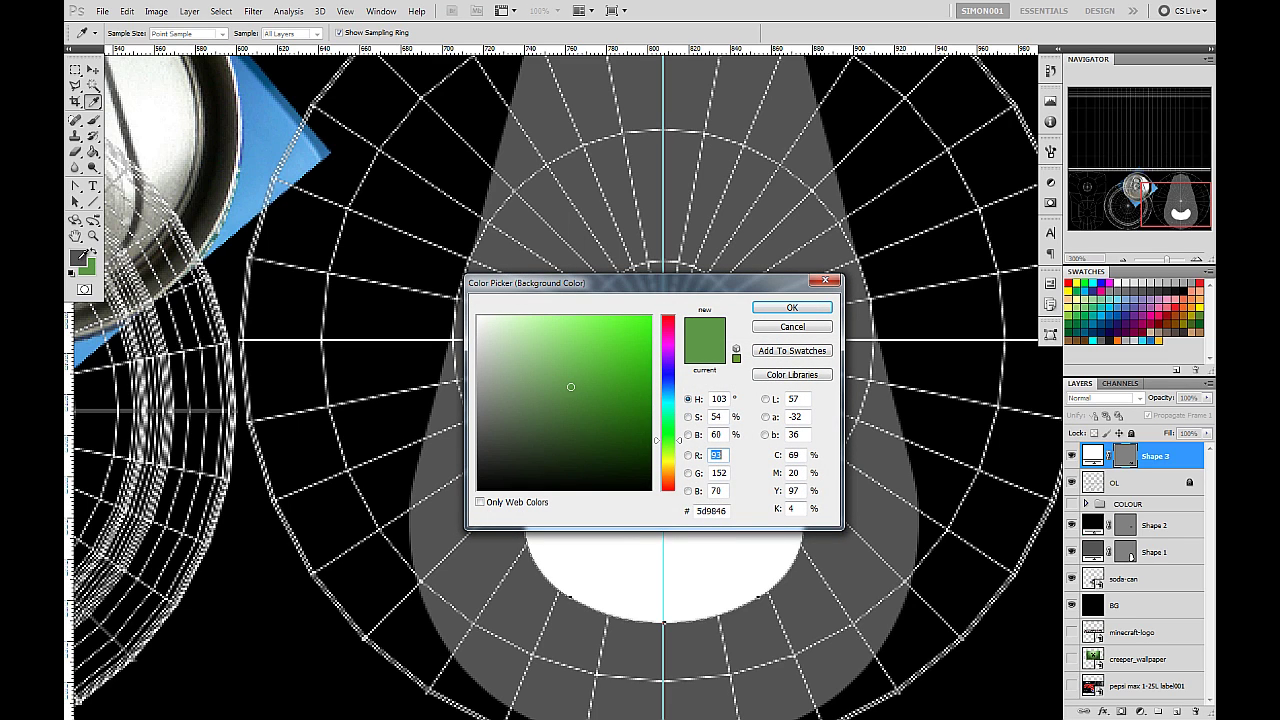
left_click(77, 258)
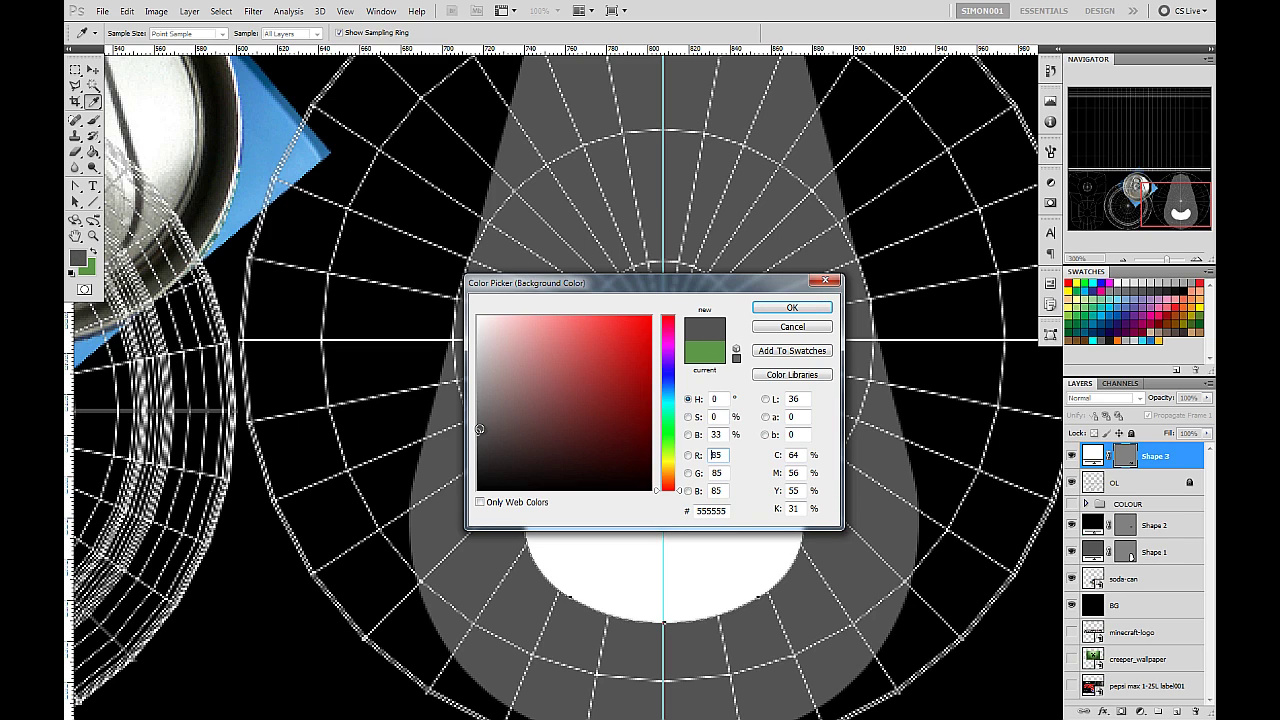
left_click_drag(479, 429, 474, 466)
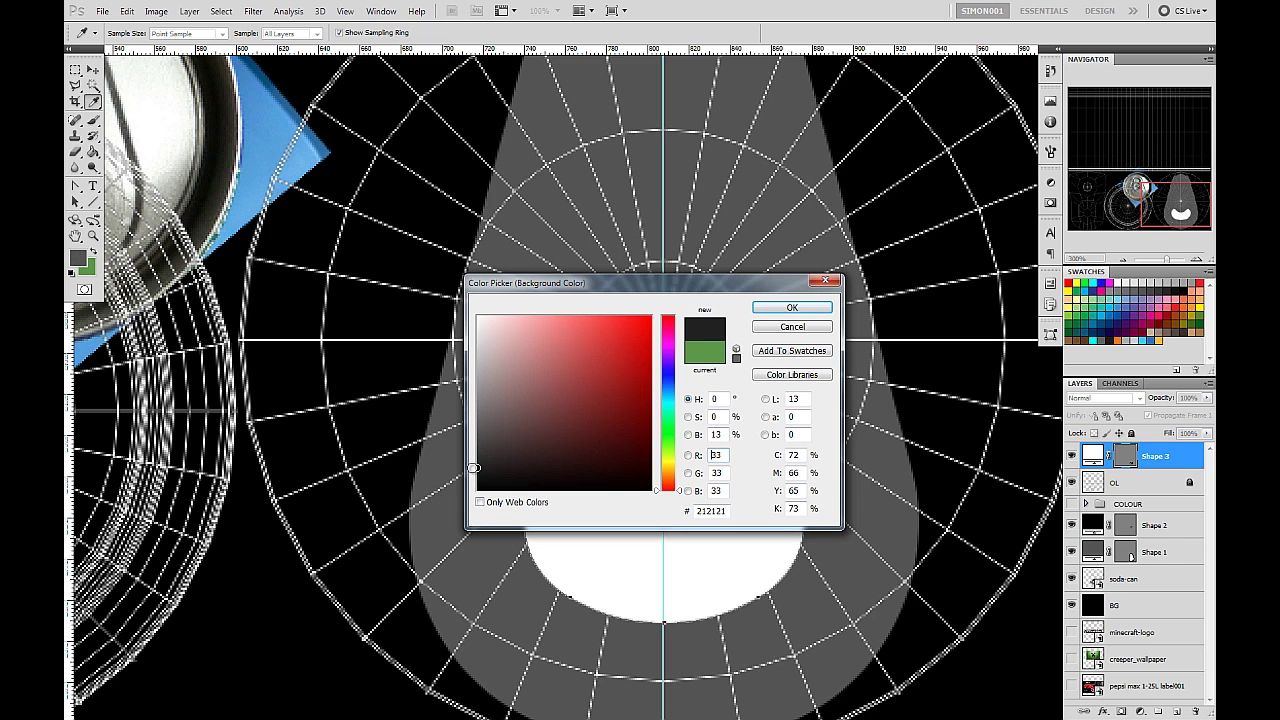
left_click_drag(477, 467, 475, 481)
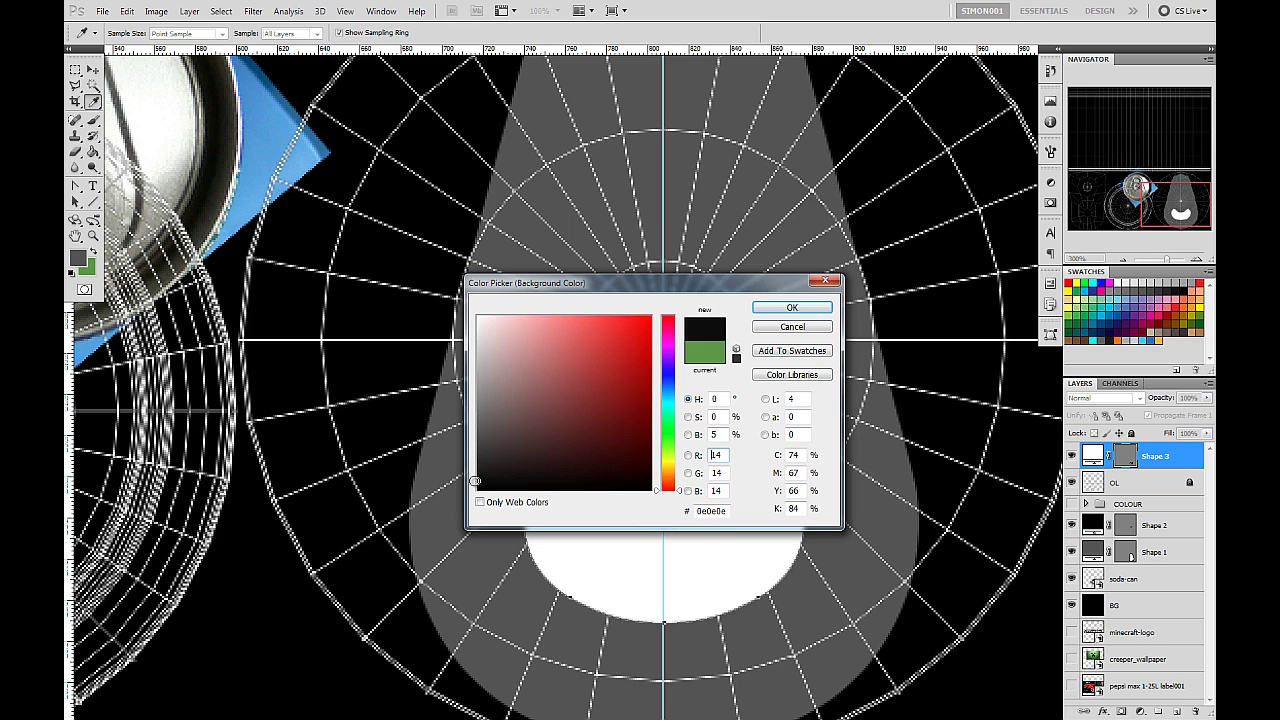
left_click(785, 307)
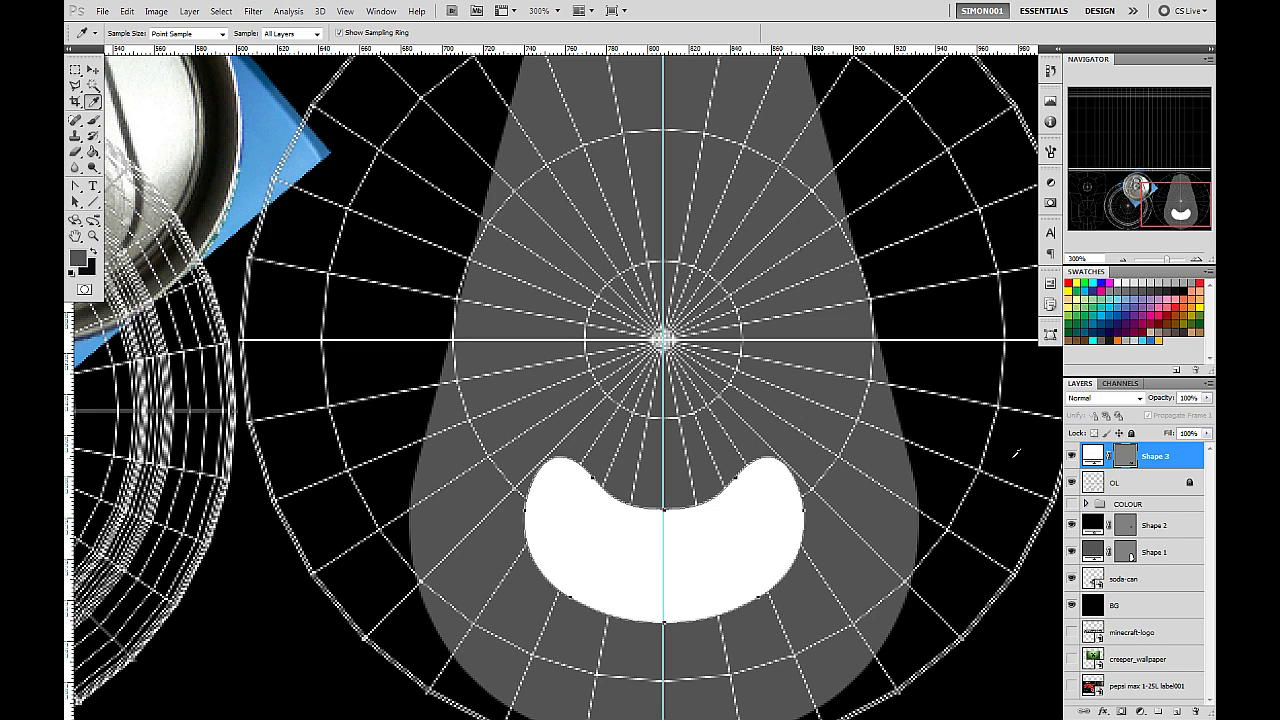
Step: Add a Gradient Overlay to the Shape 3 layer using the Foreground to Background preset
double_click(1183, 457)
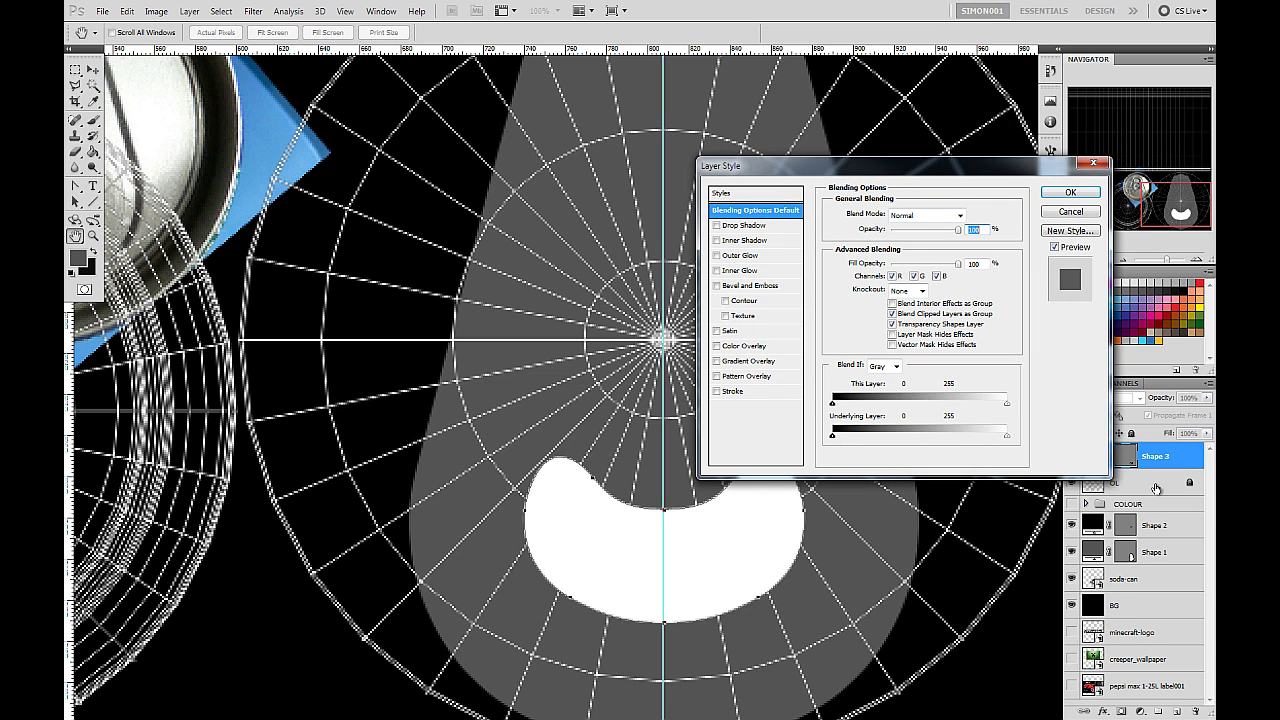
left_click(716, 361)
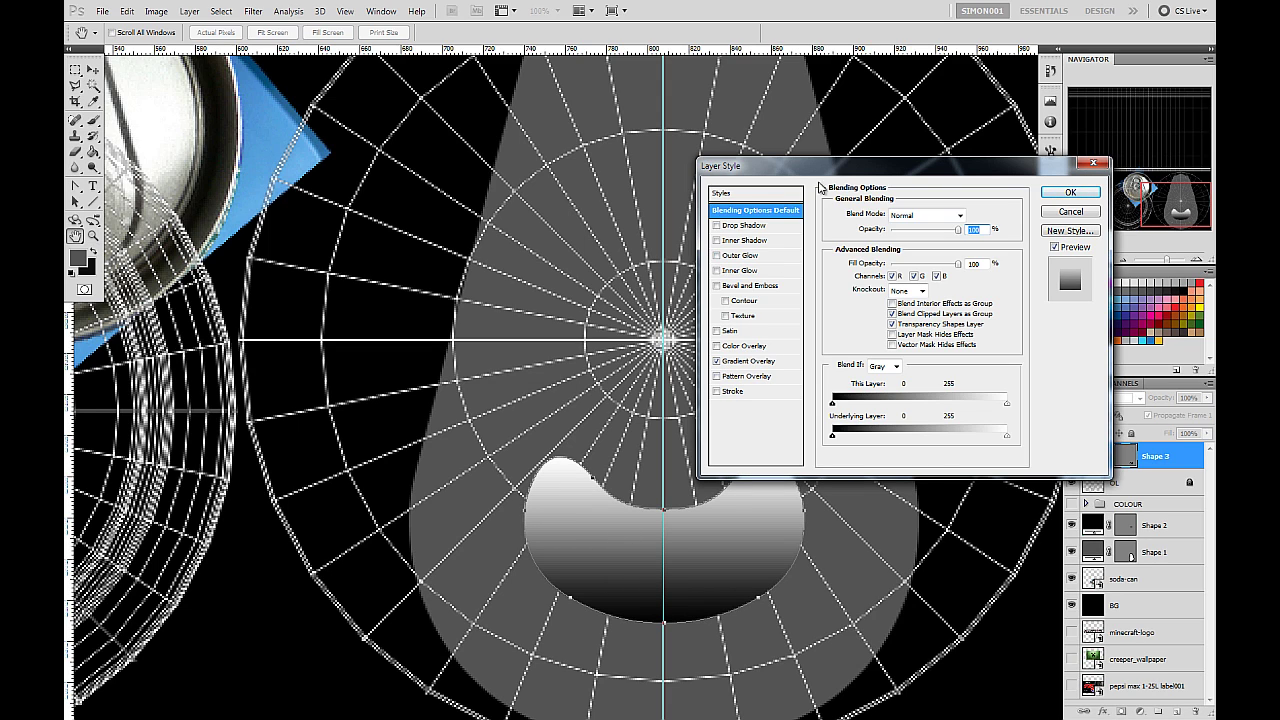
left_click(760, 366)
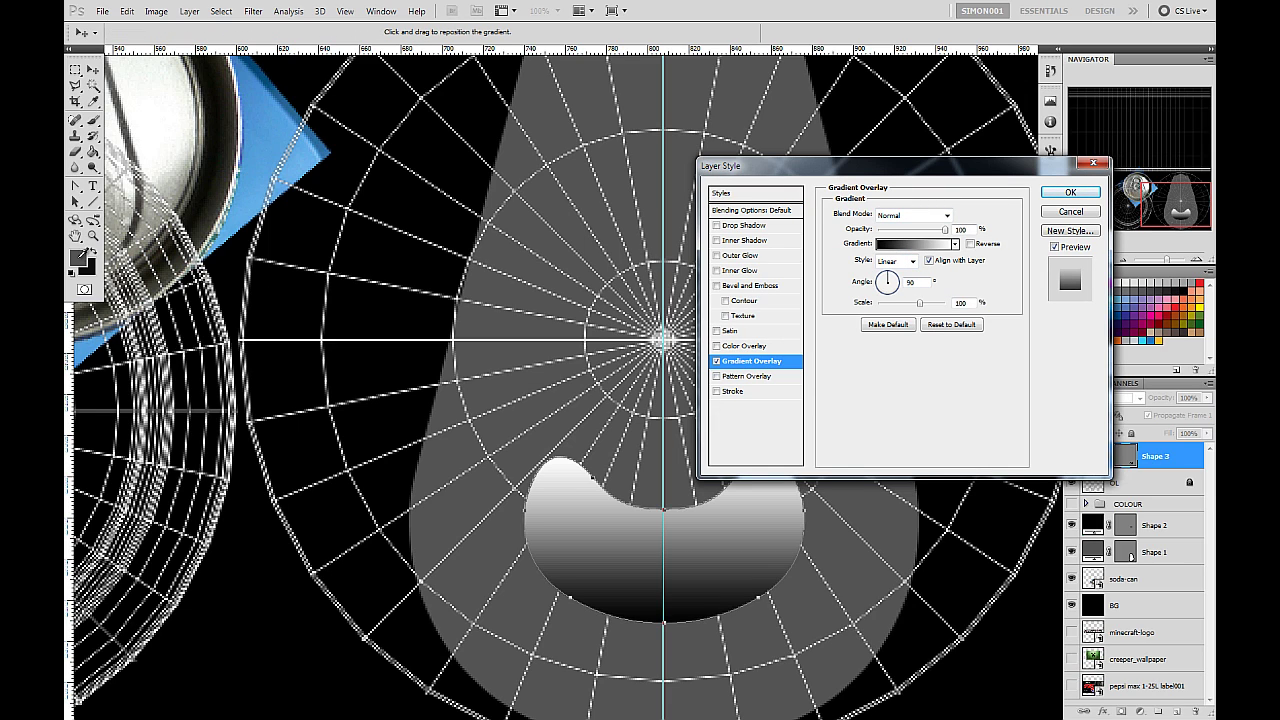
left_click(899, 250)
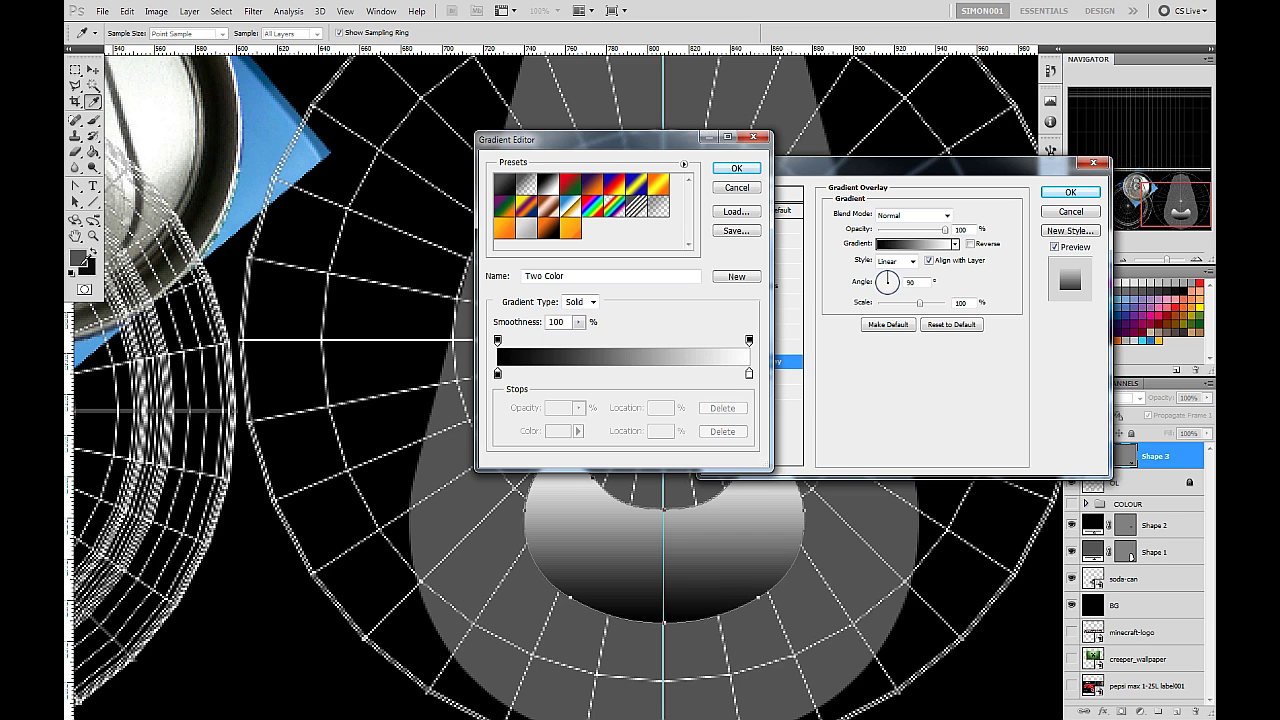
left_click(507, 183)
left_click_drag(686, 142, 438, 138)
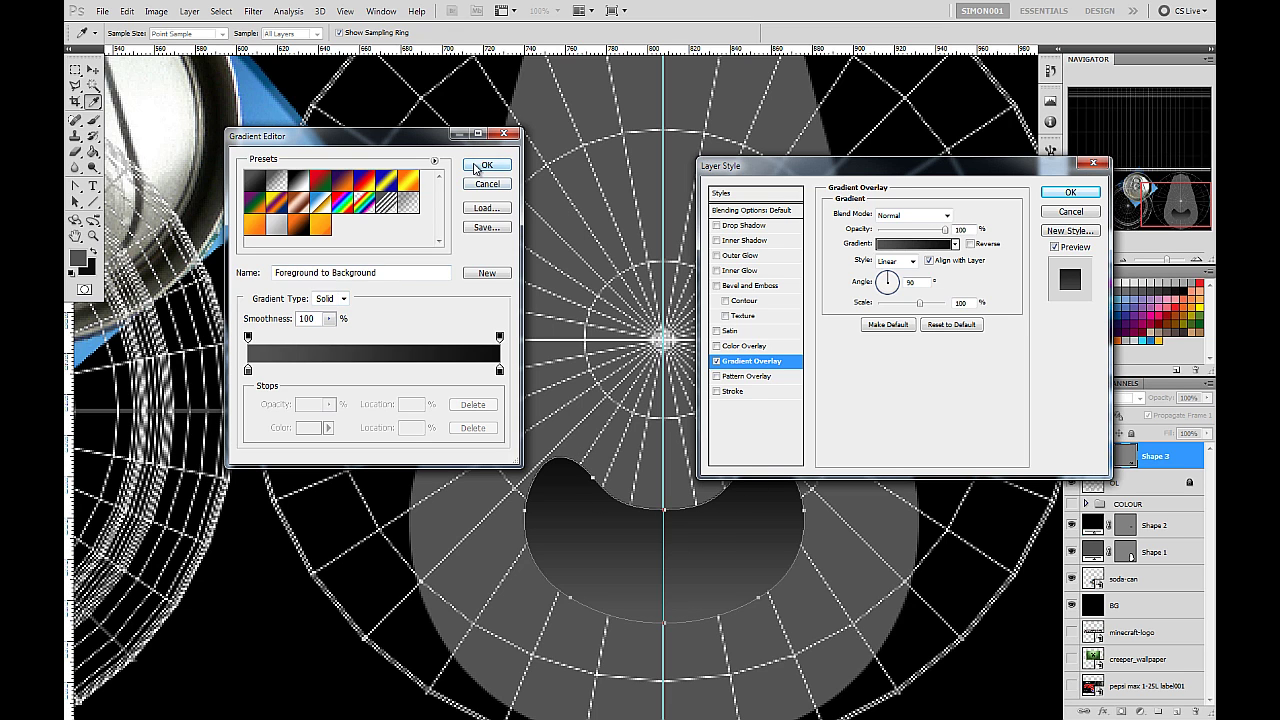
left_click(487, 164)
Step: Reduce the gradient overlay's scale to 56% and shift the gradient upward within the crescent
left_click_drag(944, 168, 532, 89)
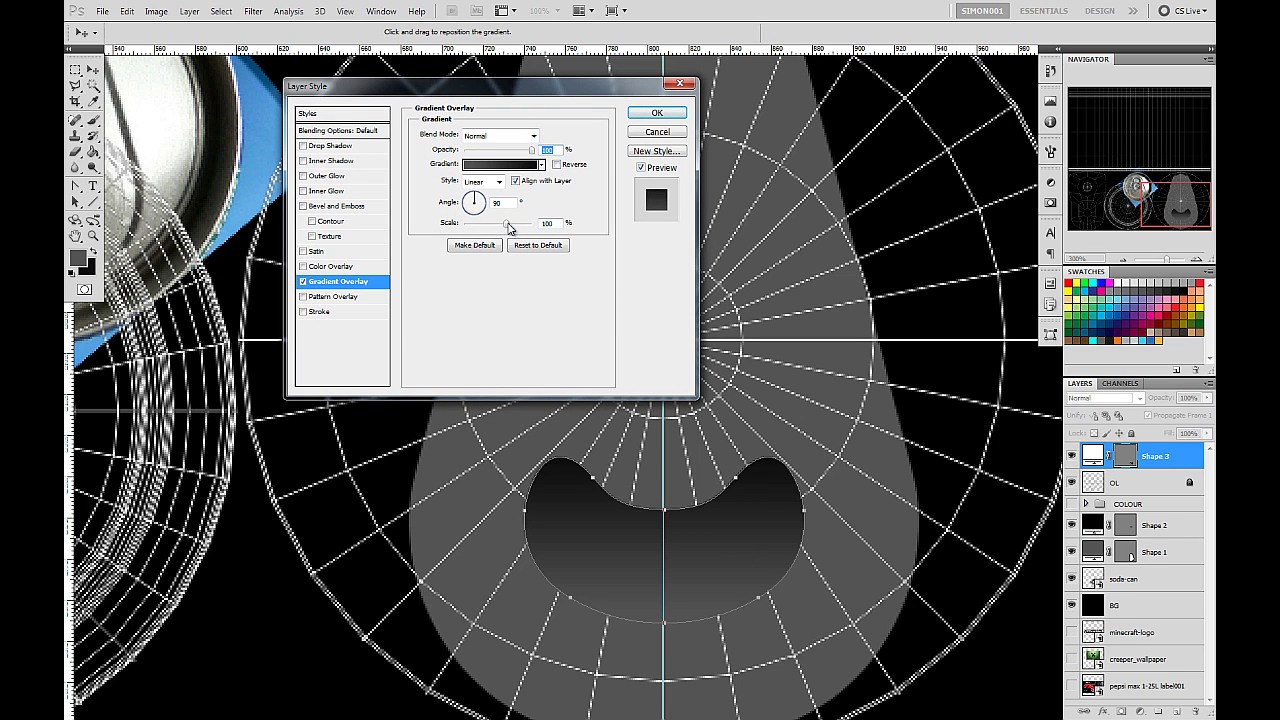
left_click_drag(507, 225, 484, 225)
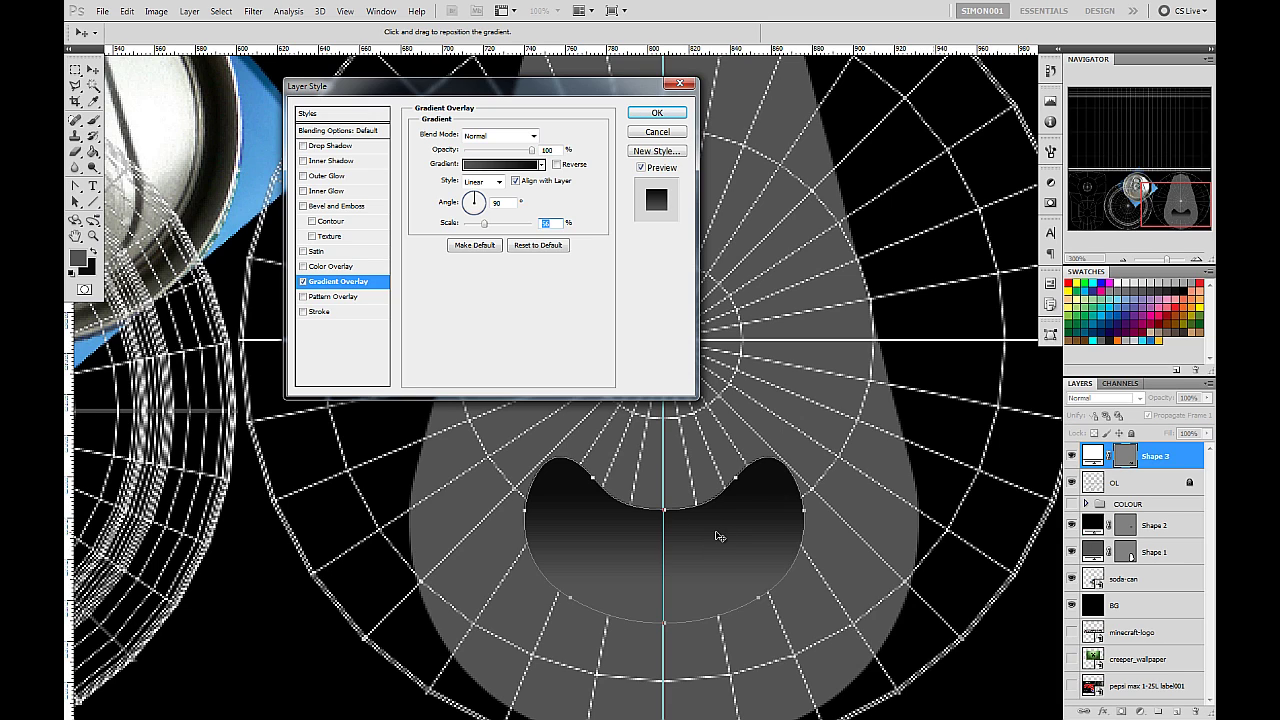
left_click_drag(716, 537, 715, 494)
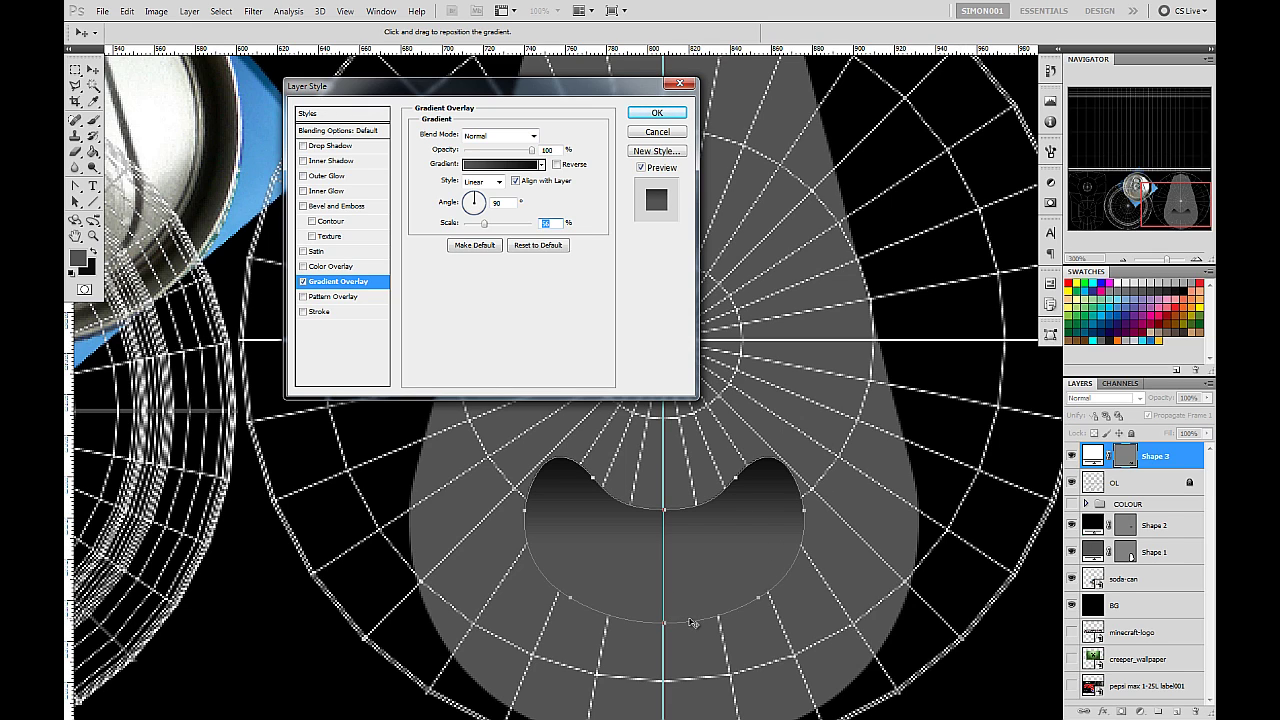
Step: Darken the gradient's lighter grey stop to 4f4f4f so the crescent's lower edge differs slightly from the surrounding grey
left_click(503, 166)
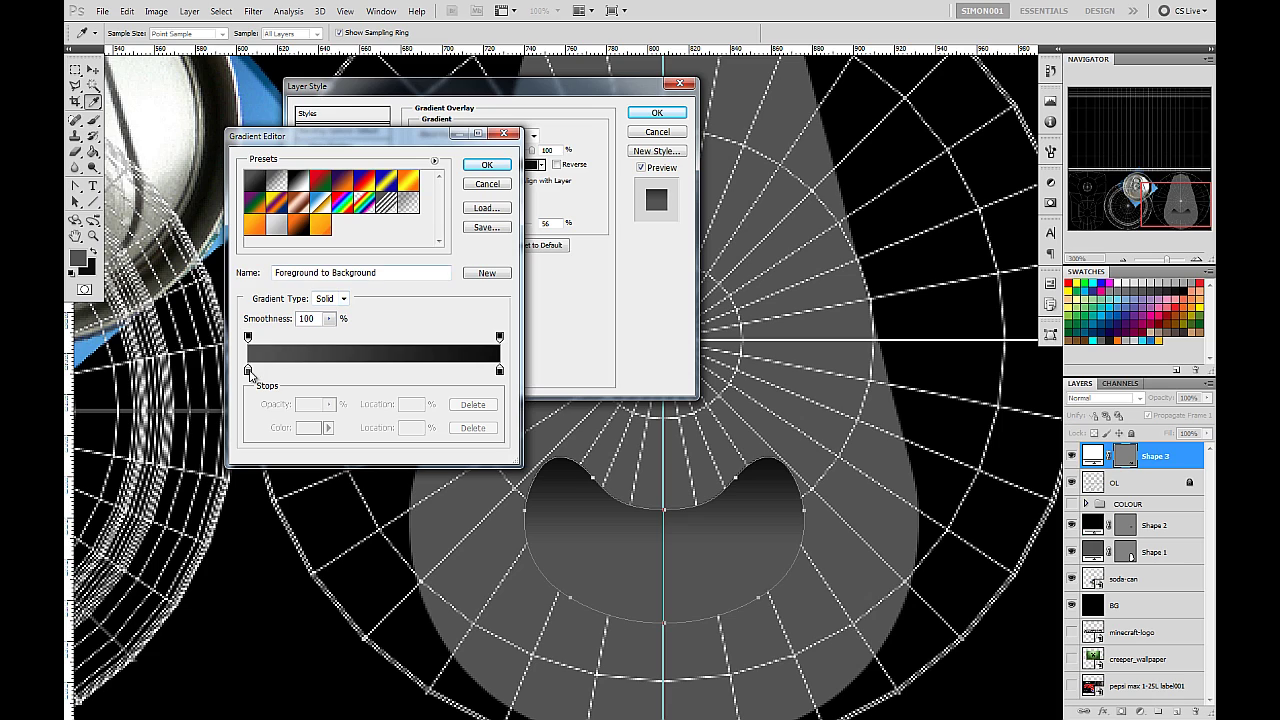
left_click(248, 371)
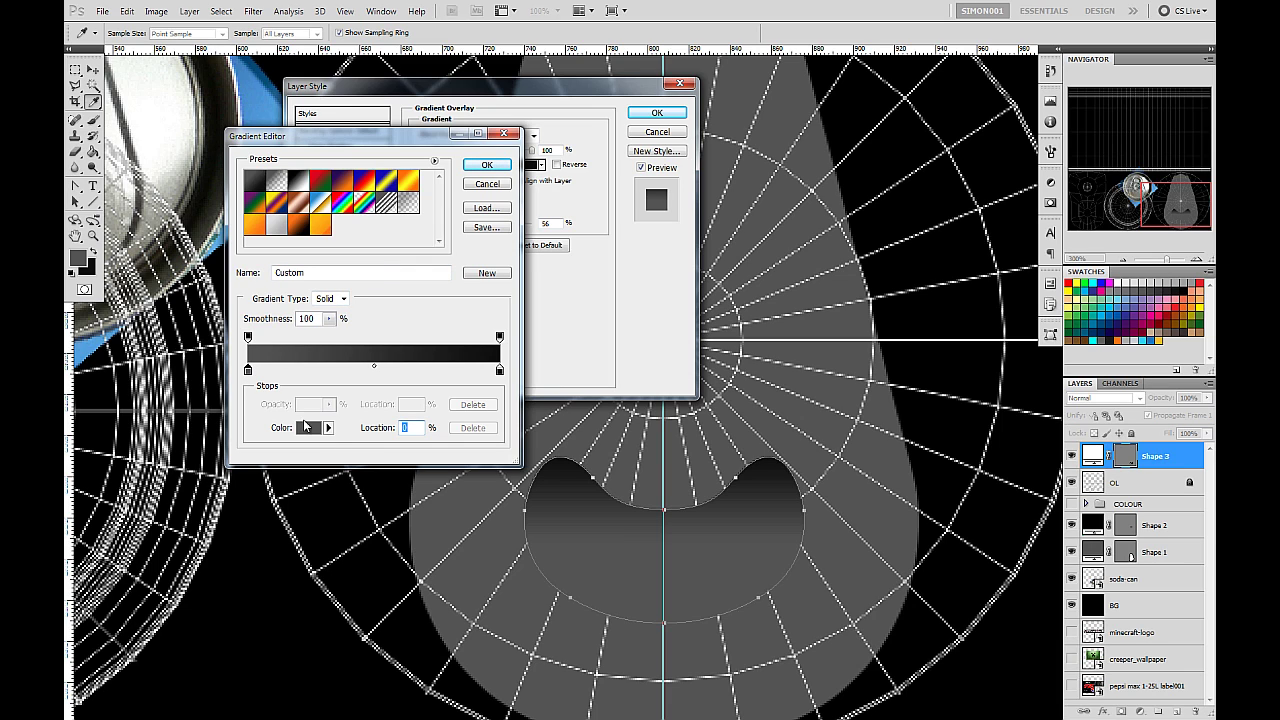
left_click(329, 429)
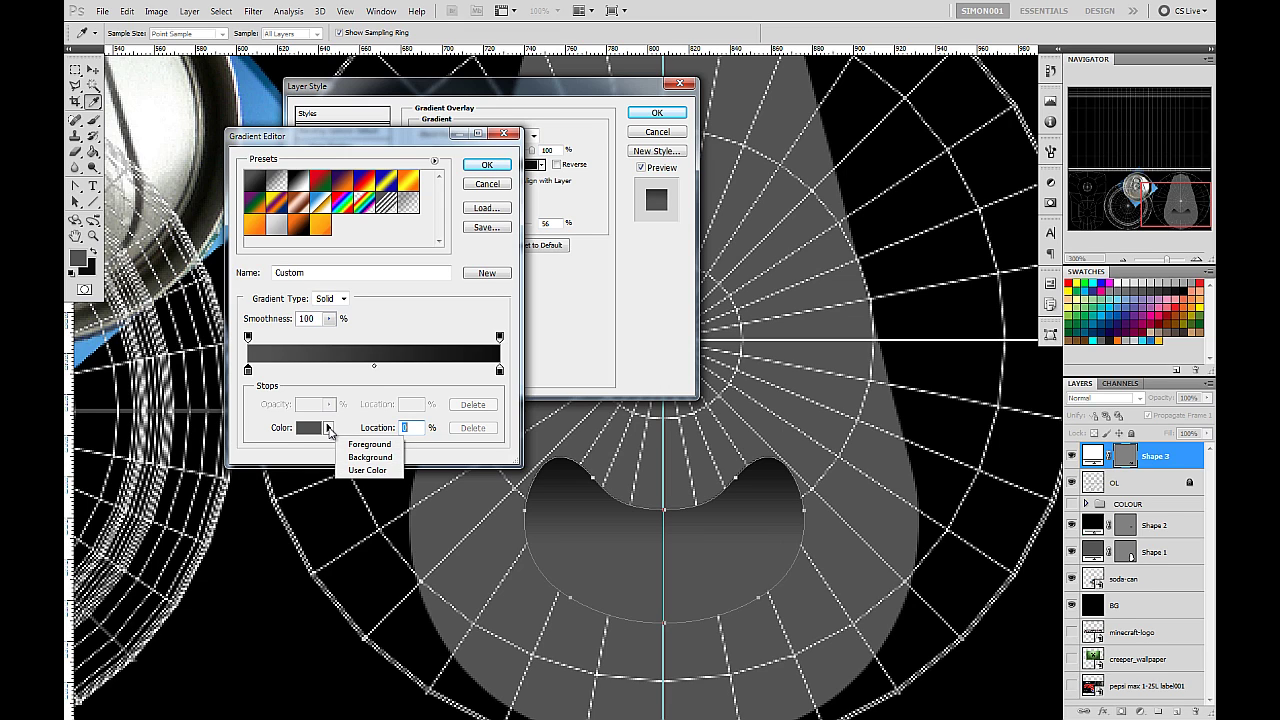
left_click(329, 429)
left_click(309, 429)
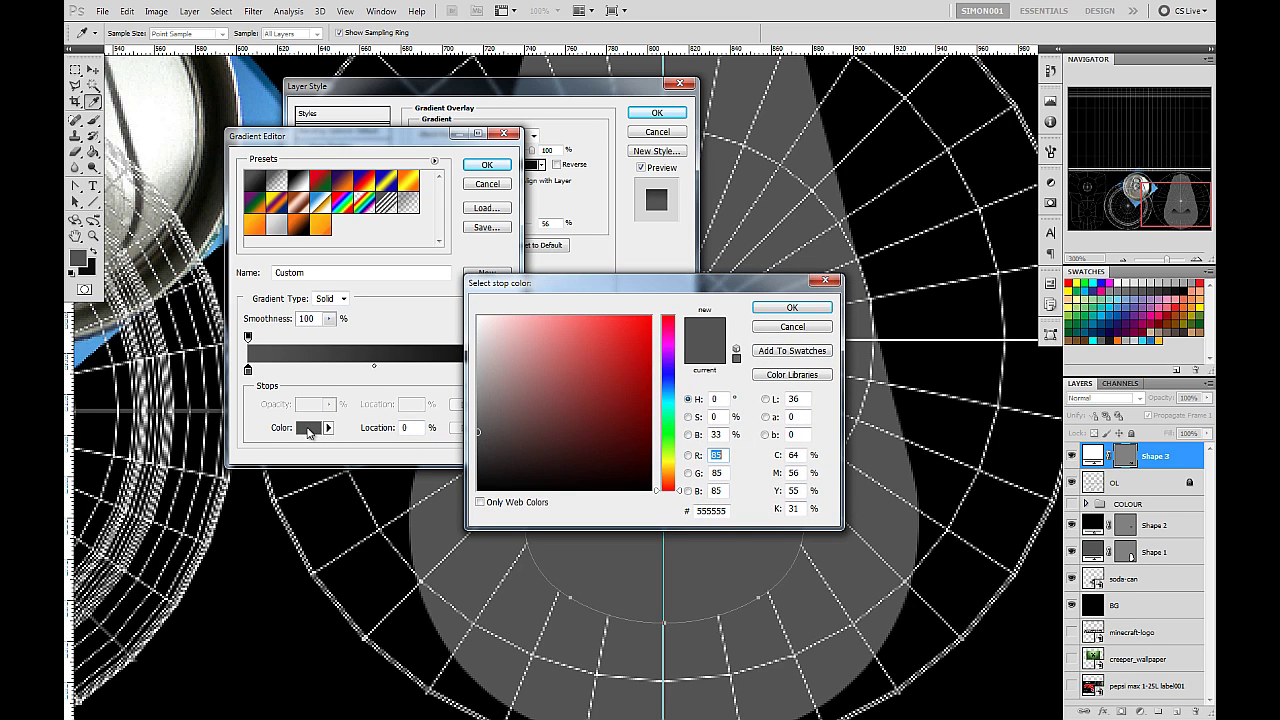
left_click_drag(478, 436, 477, 445)
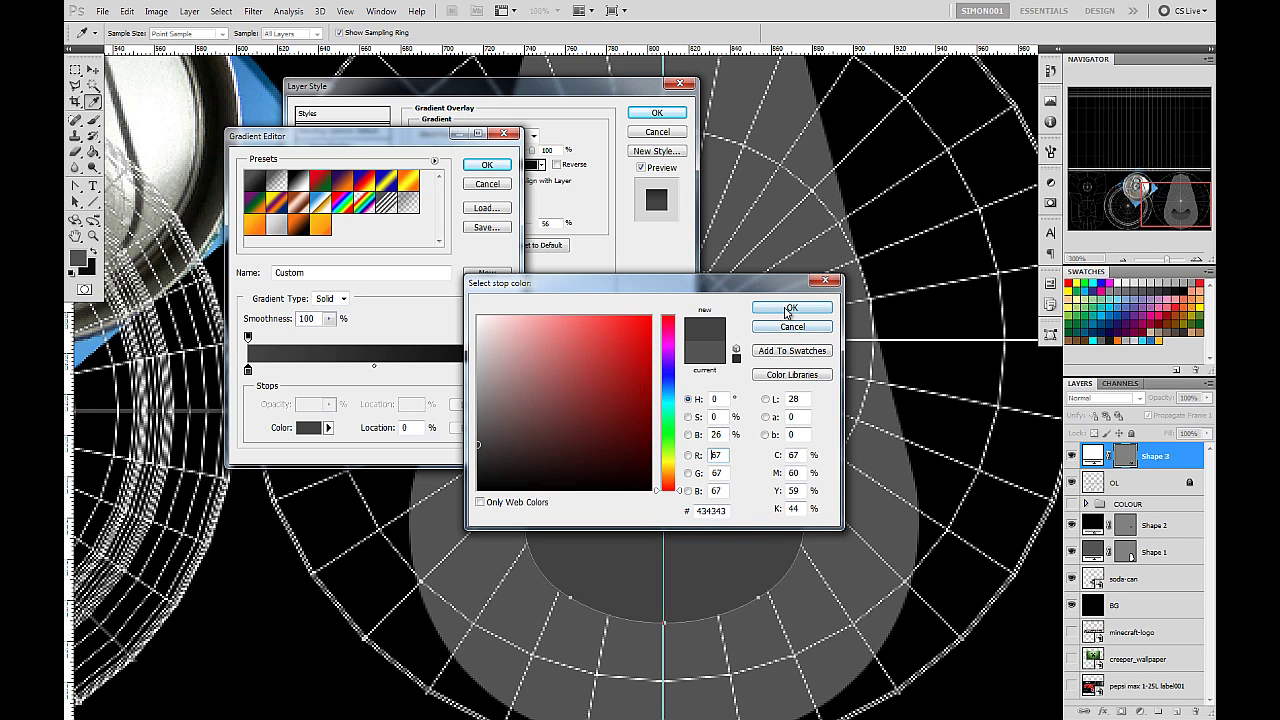
left_click_drag(477, 447, 477, 430)
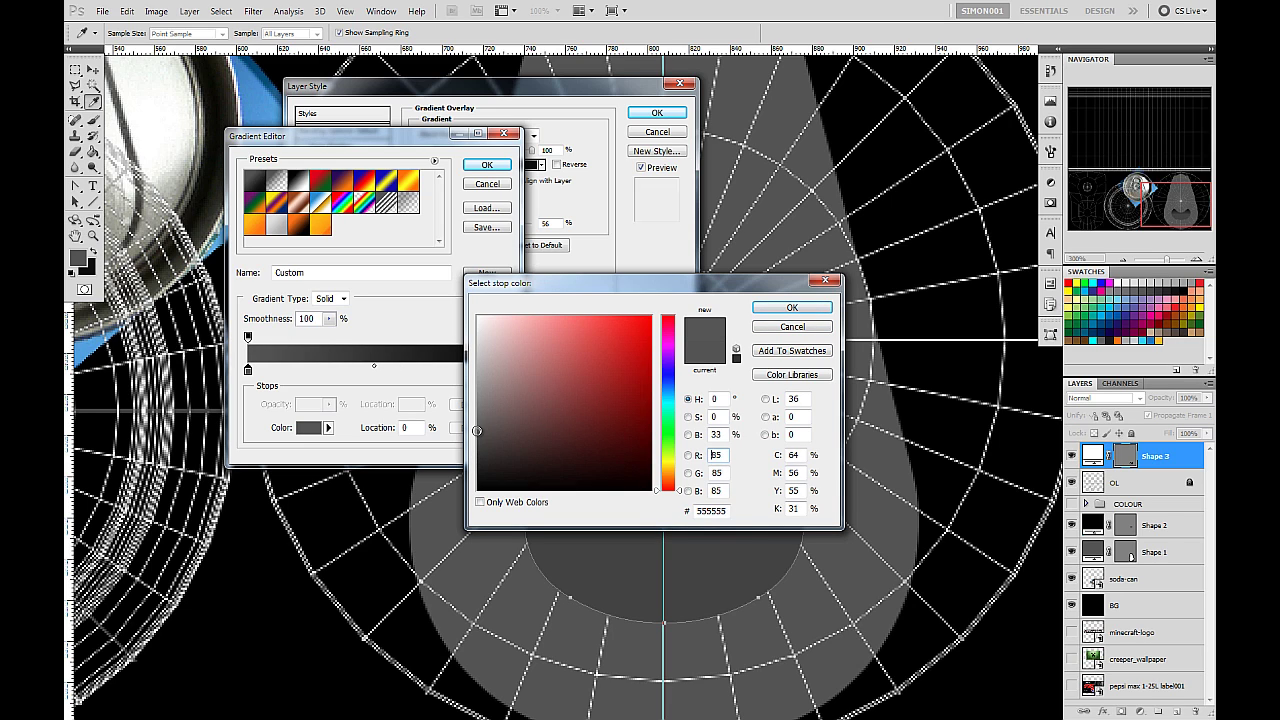
left_click_drag(640, 282, 722, 158)
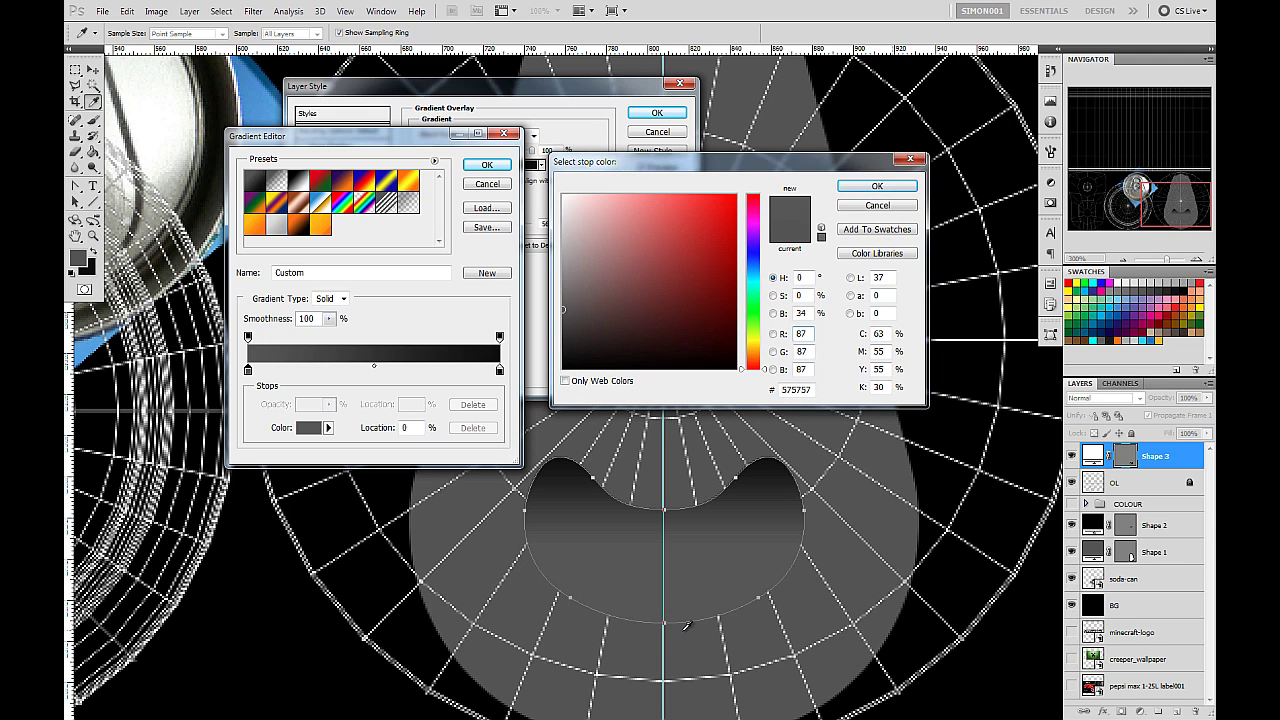
left_click_drag(563, 311, 562, 320)
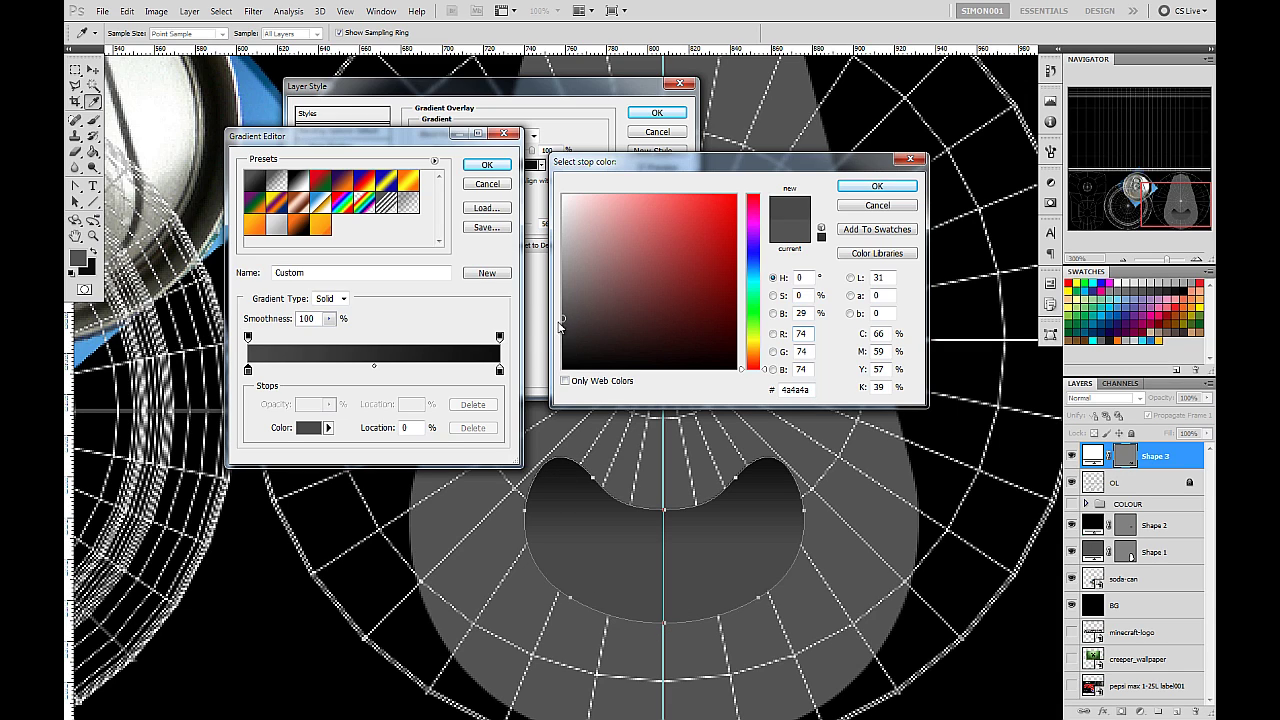
left_click_drag(566, 319, 563, 315)
left_click(484, 167)
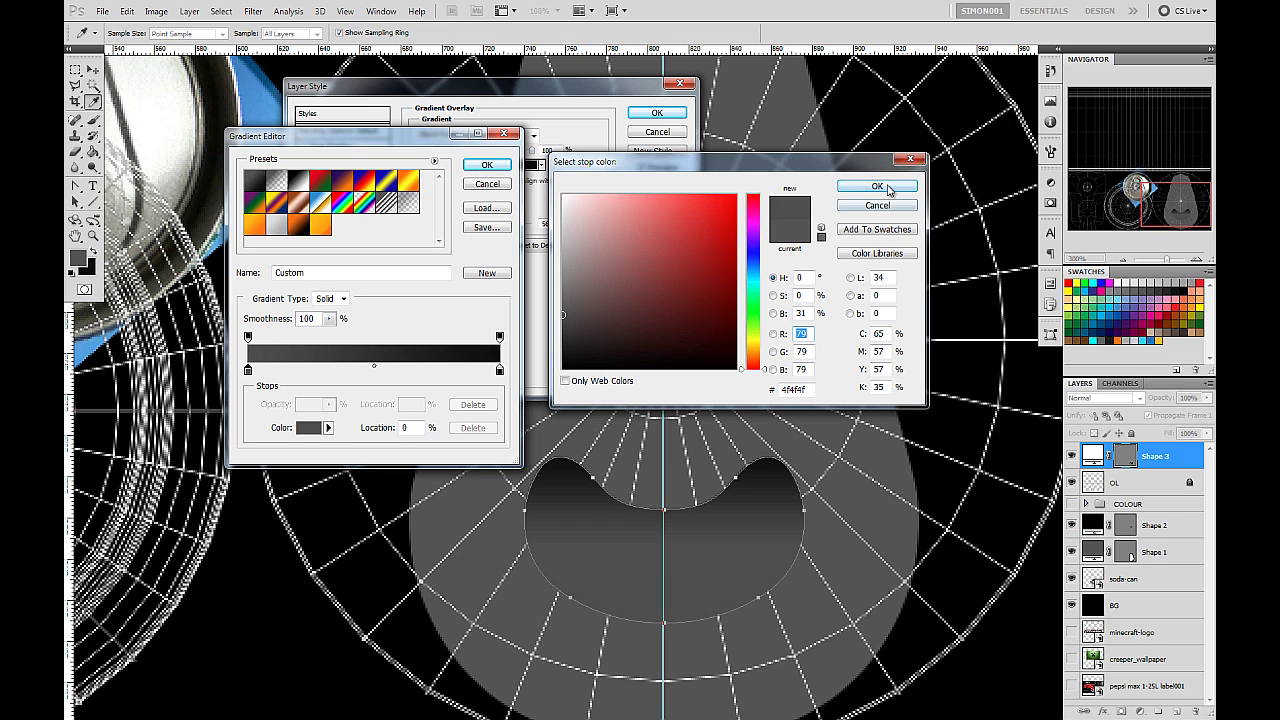
left_click(877, 186)
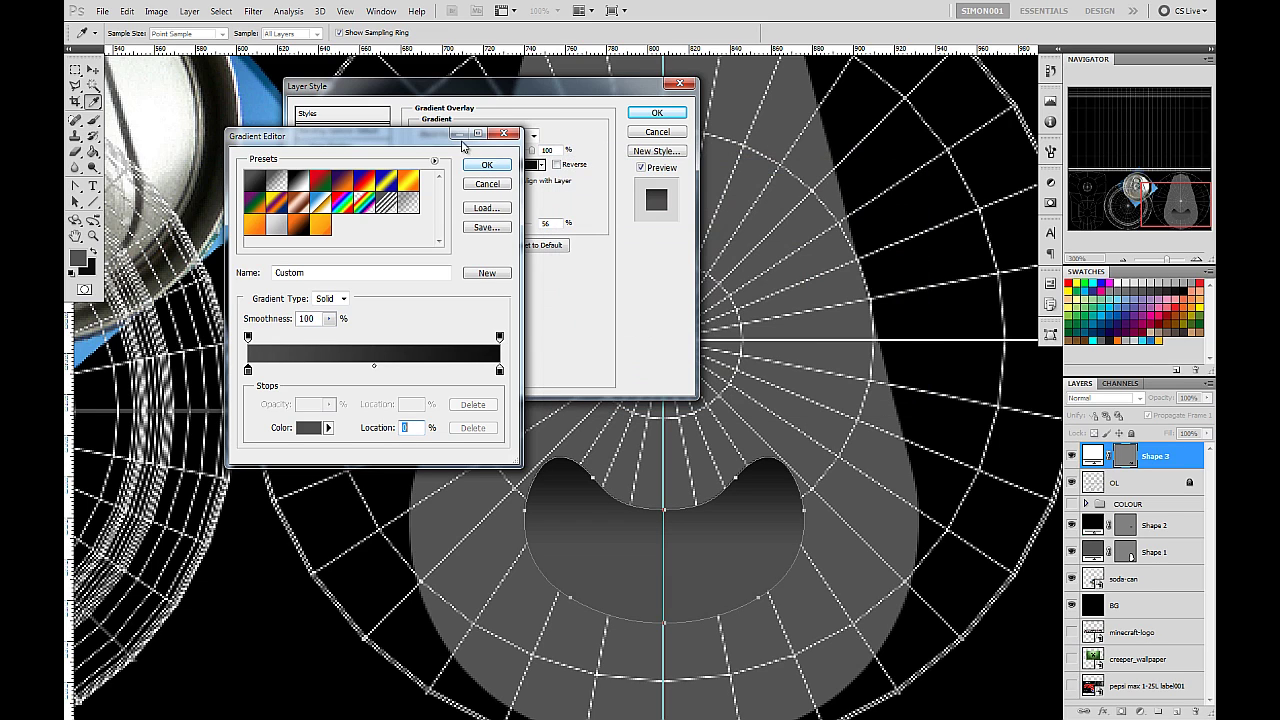
left_click(487, 165)
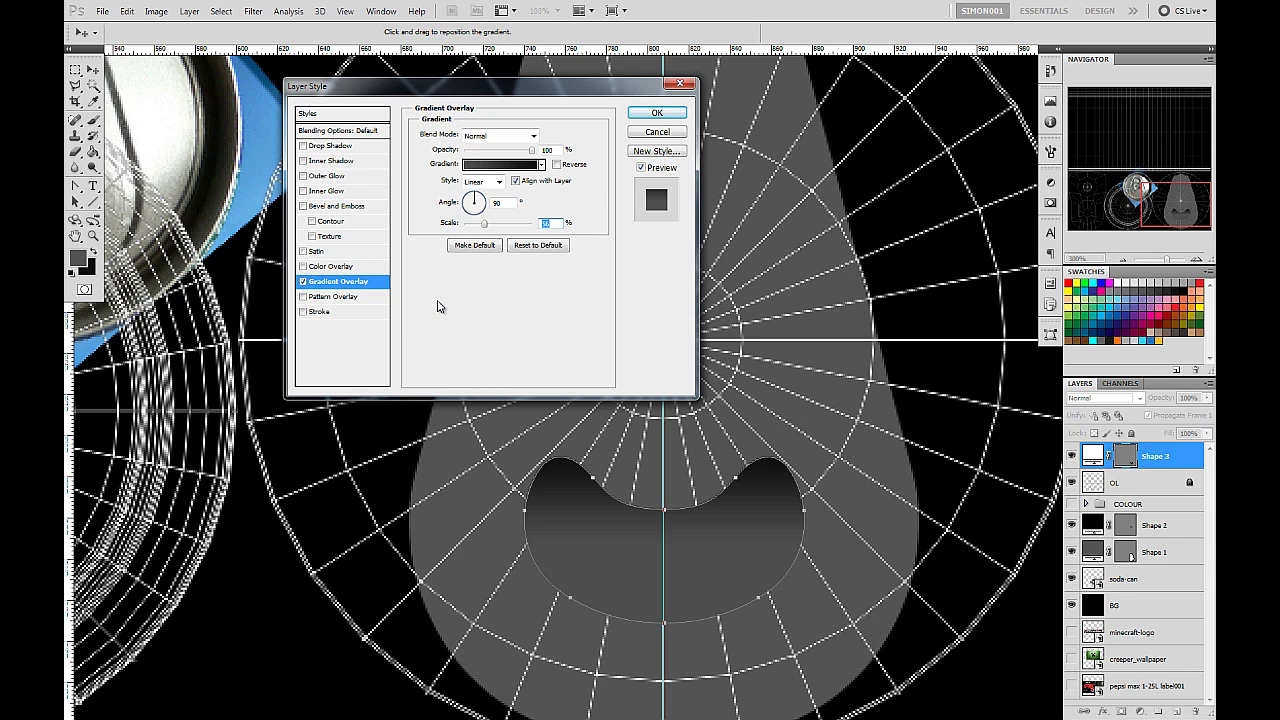
Step: Add an Inner Glow to the Shape 3 layer with Normal blend mode and 100% opacity
left_click(303, 191)
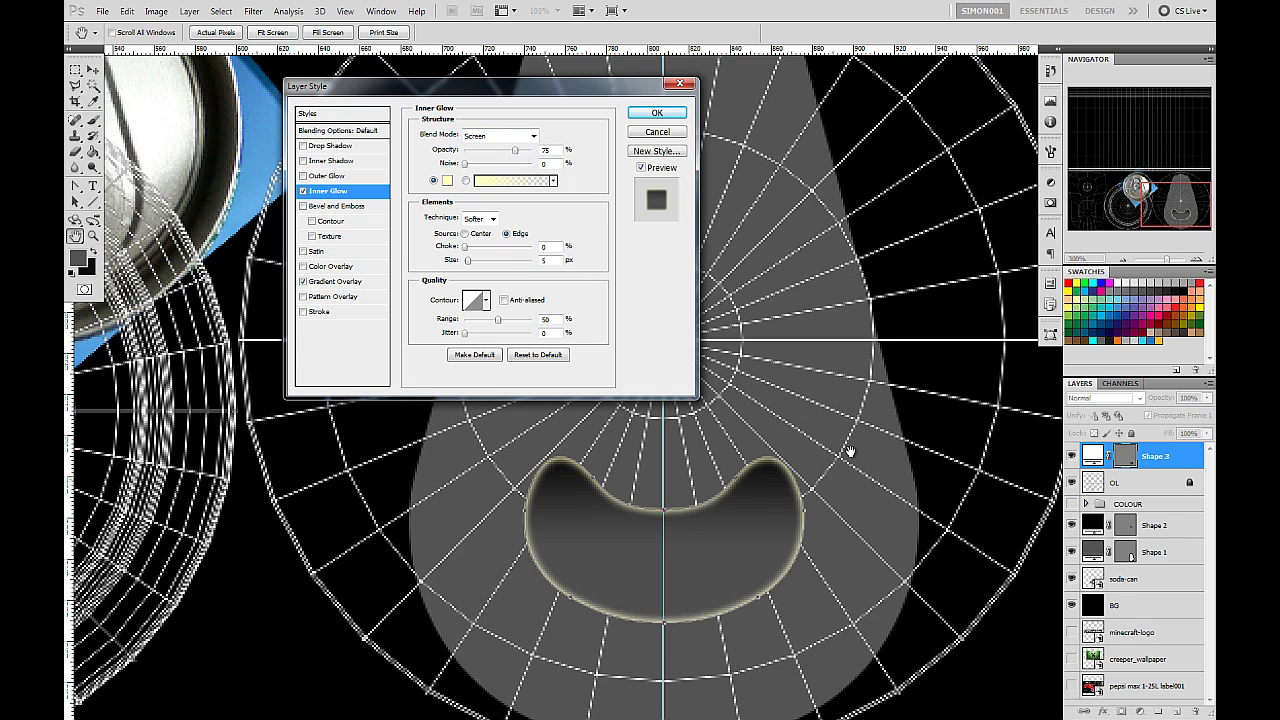
left_click(500, 135)
left_click(488, 150)
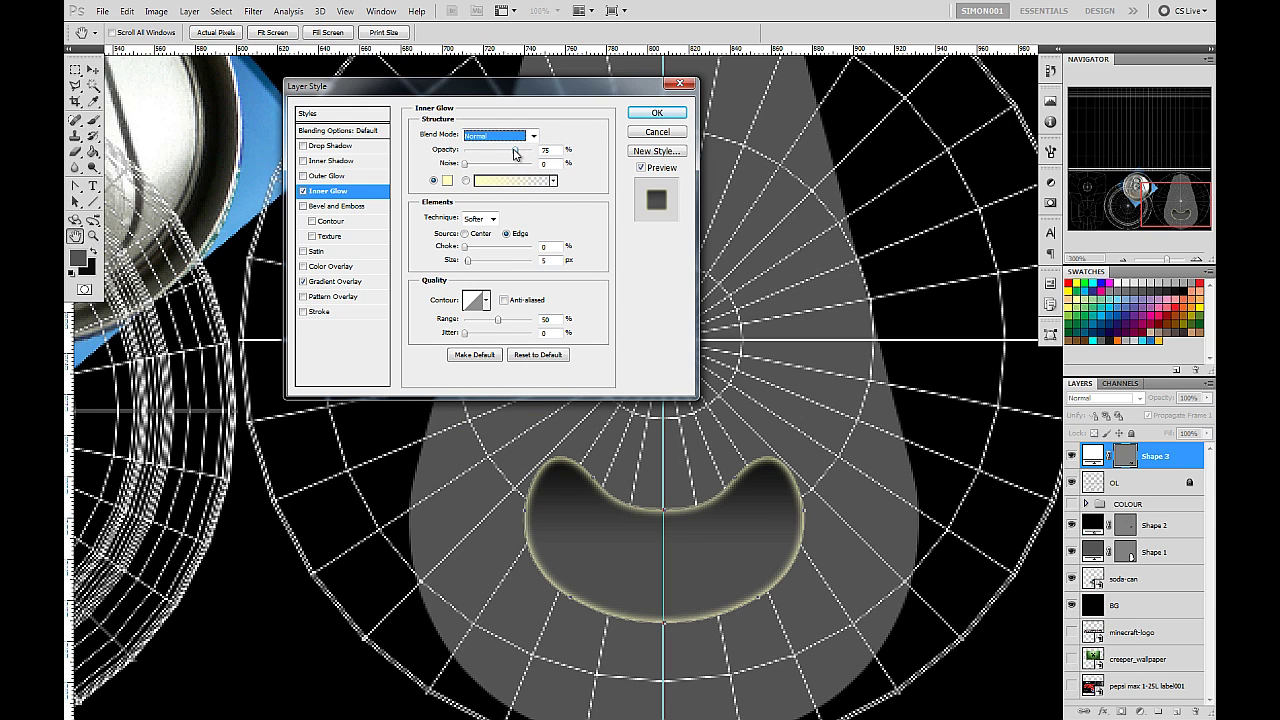
left_click_drag(516, 150, 548, 151)
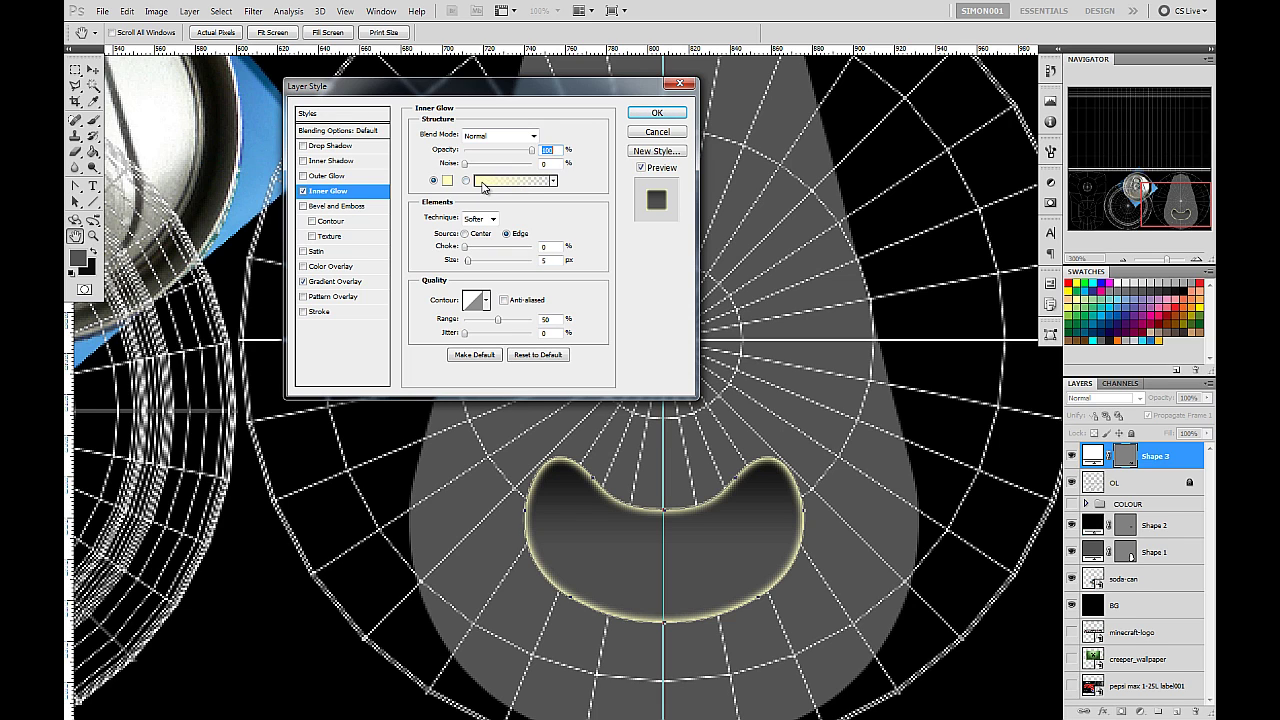
Step: Apply the Foreground to Background preset to the inner glow's gradient
left_click(487, 189)
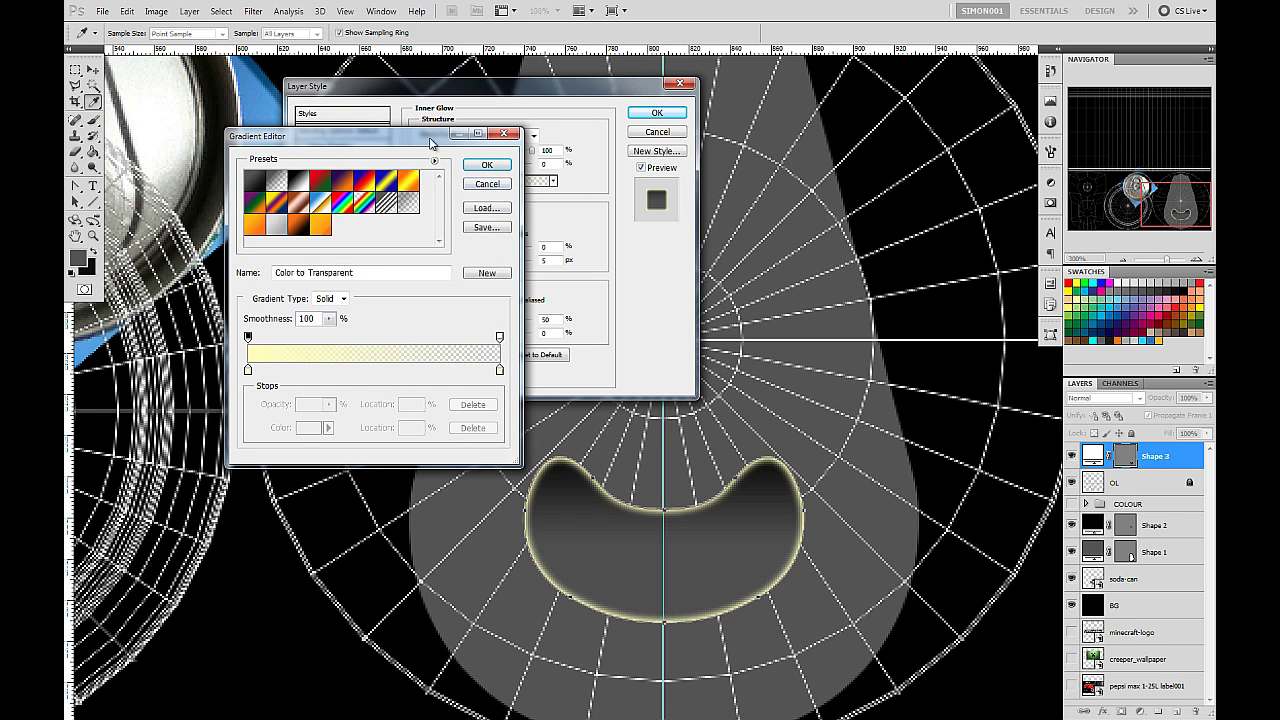
left_click_drag(437, 137, 430, 170)
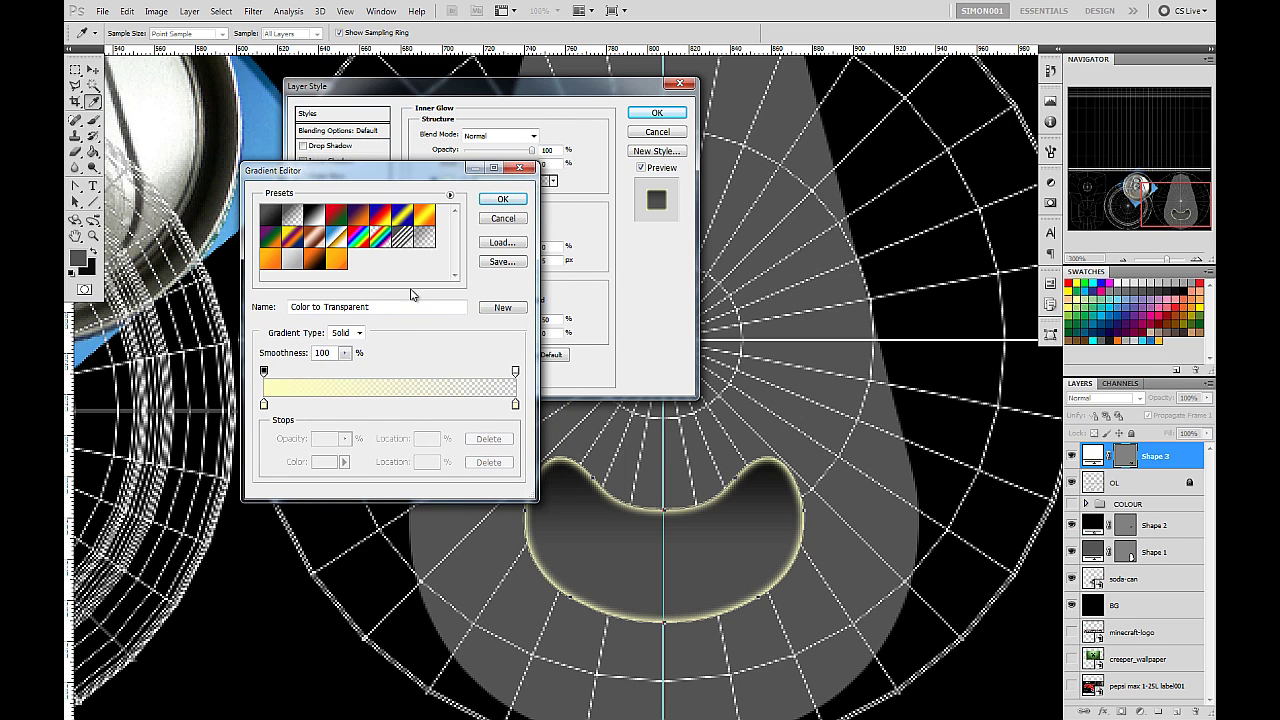
left_click(270, 222)
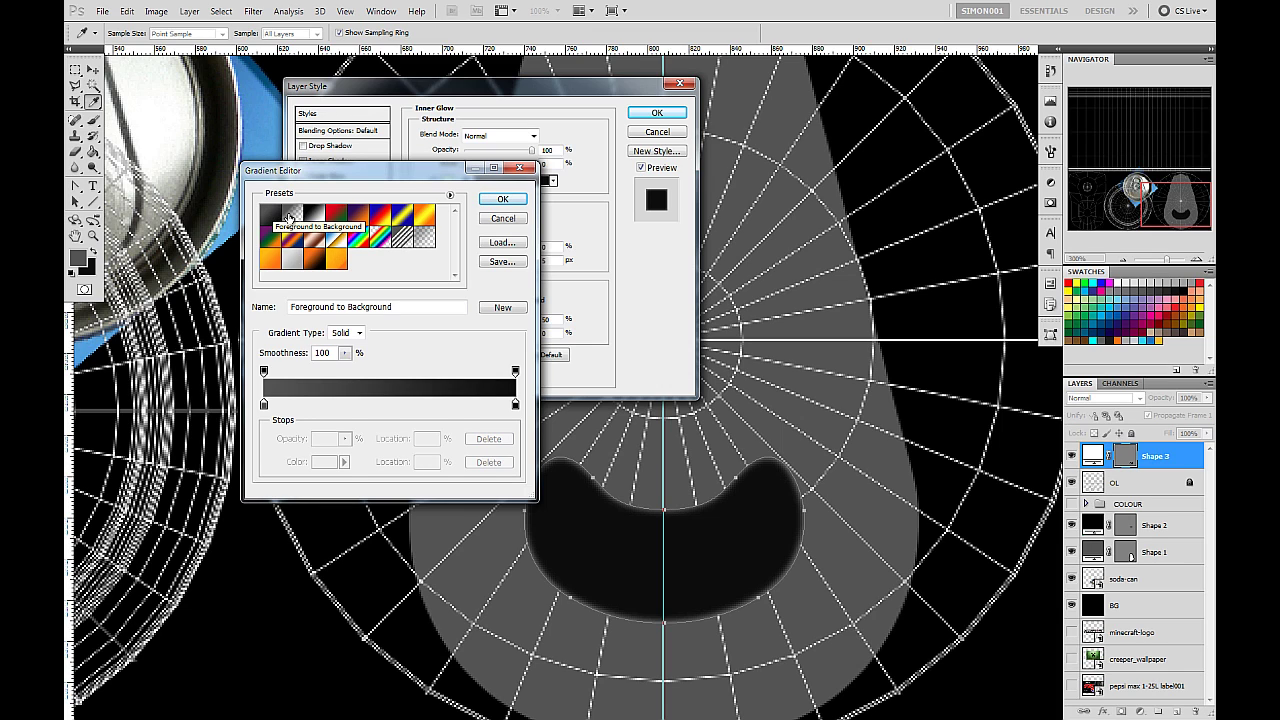
left_click(290, 216)
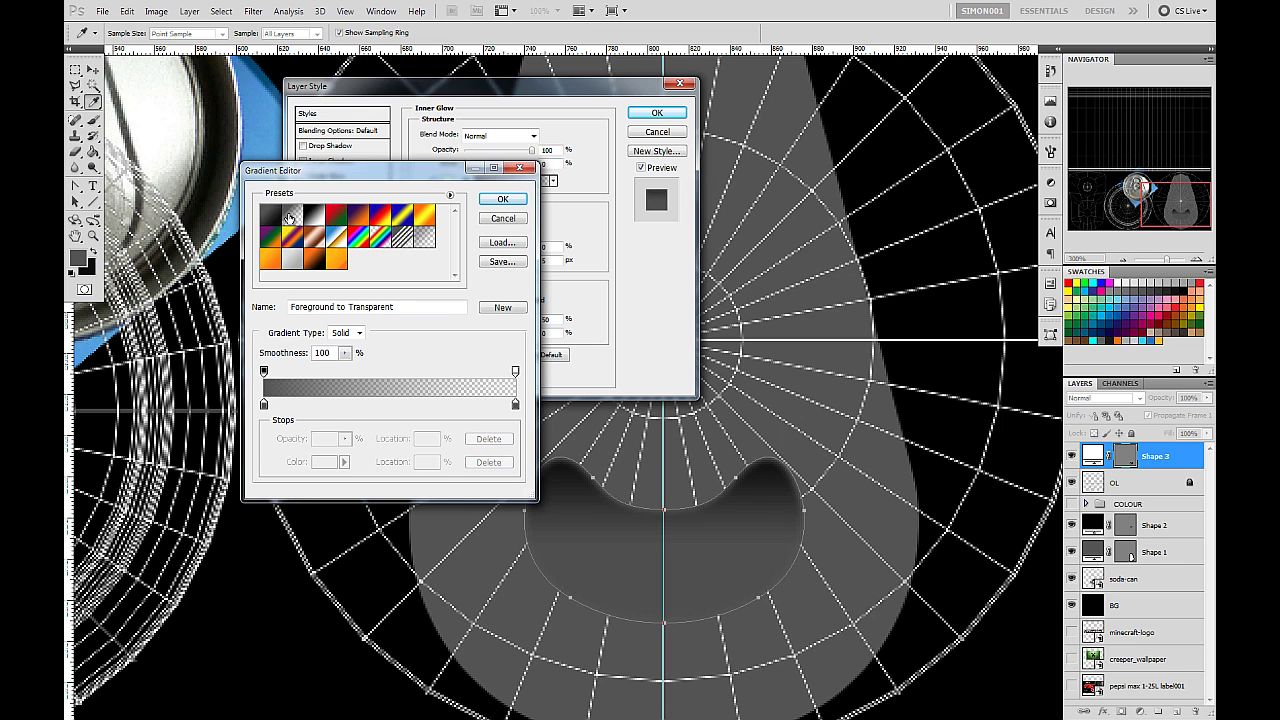
left_click(276, 221)
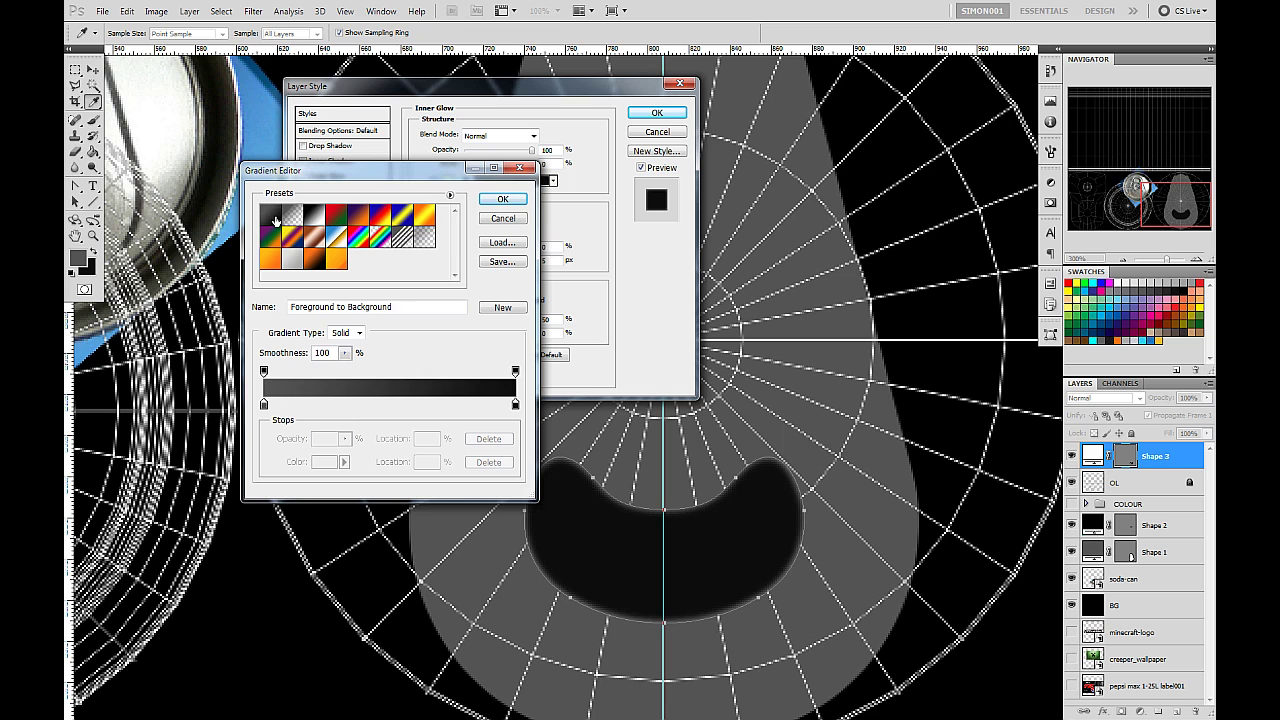
left_click_drag(400, 172, 310, 159)
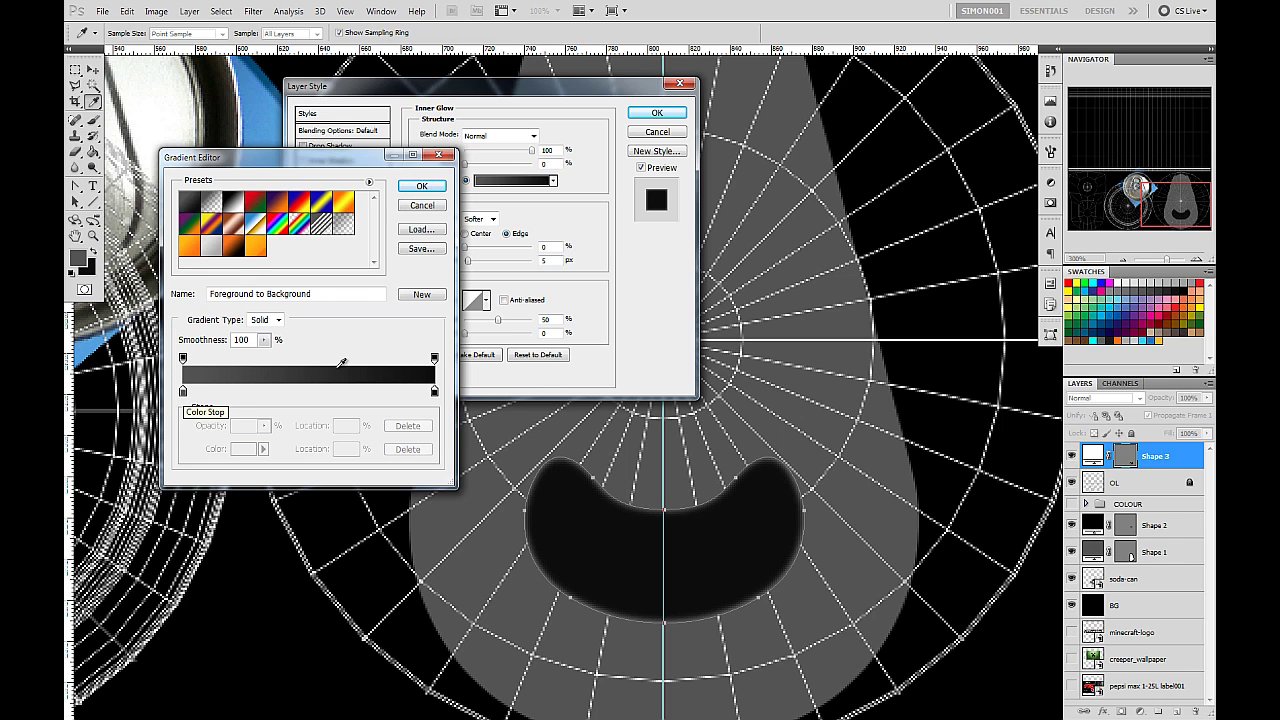
Step: Set the glow gradient's end opacity stop to 0% and match its end colour stop to the large shape's grey
left_click(435, 358)
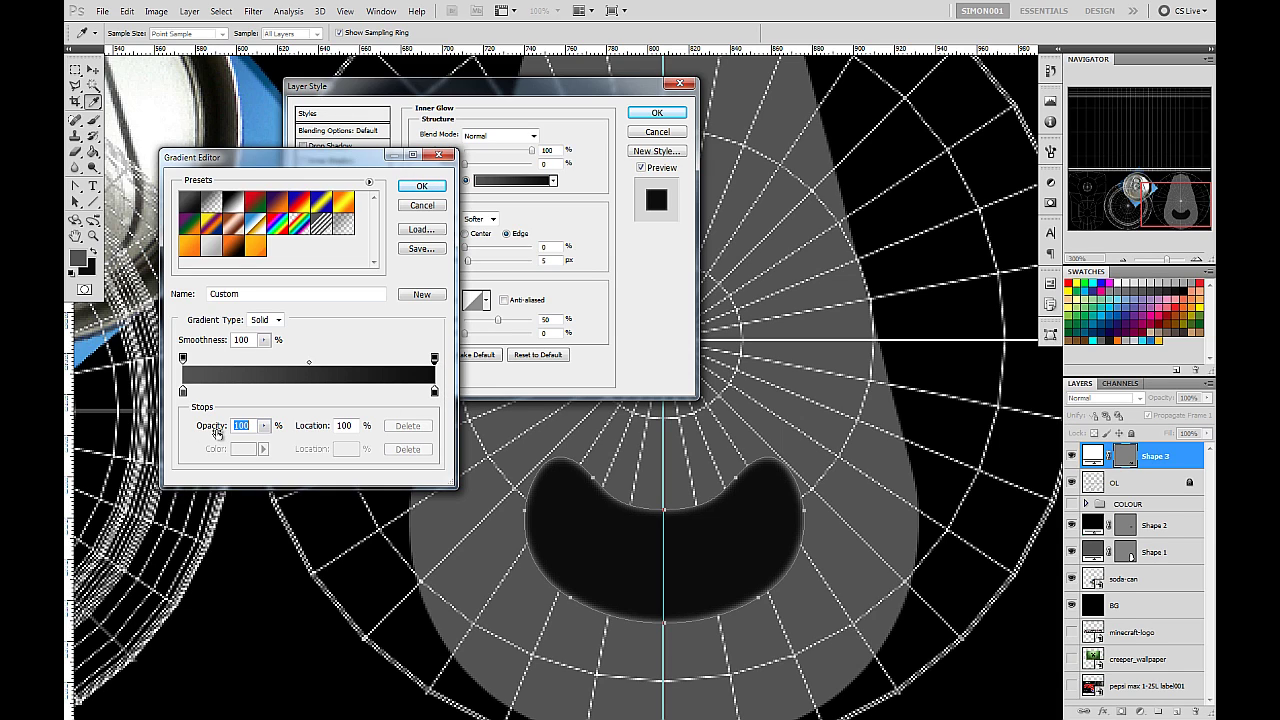
left_click(264, 426)
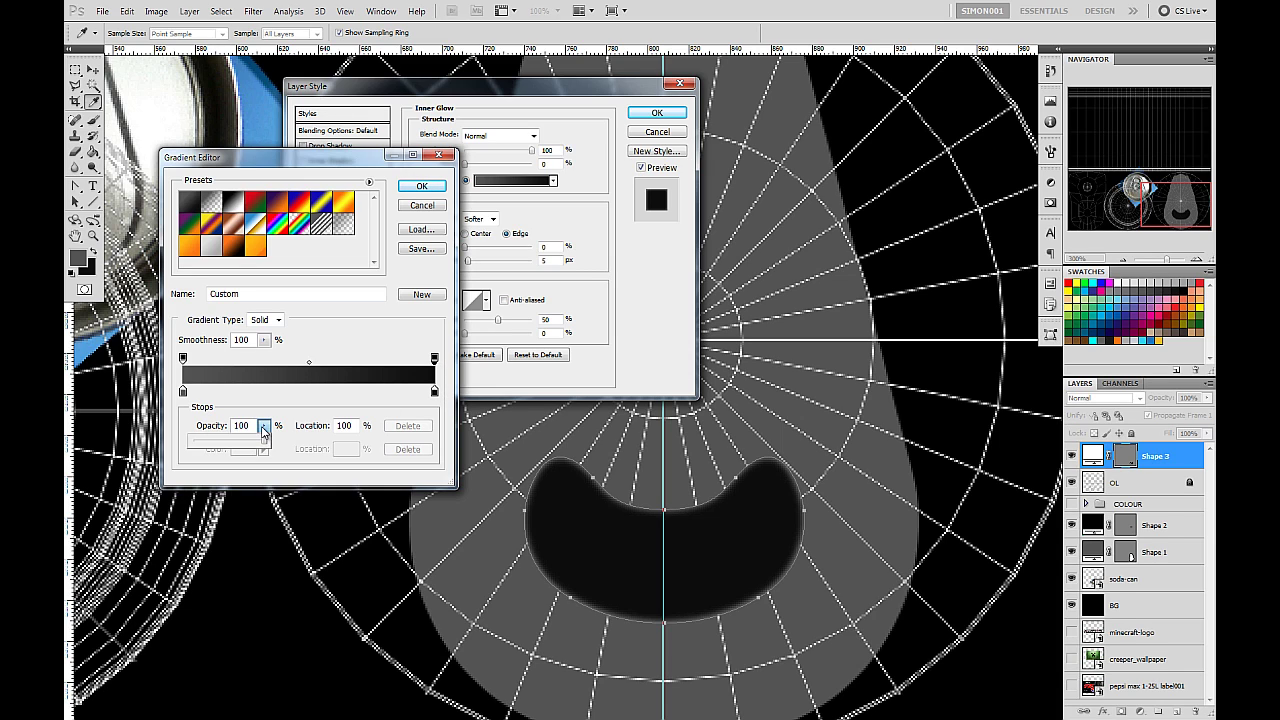
left_click_drag(265, 441, 186, 442)
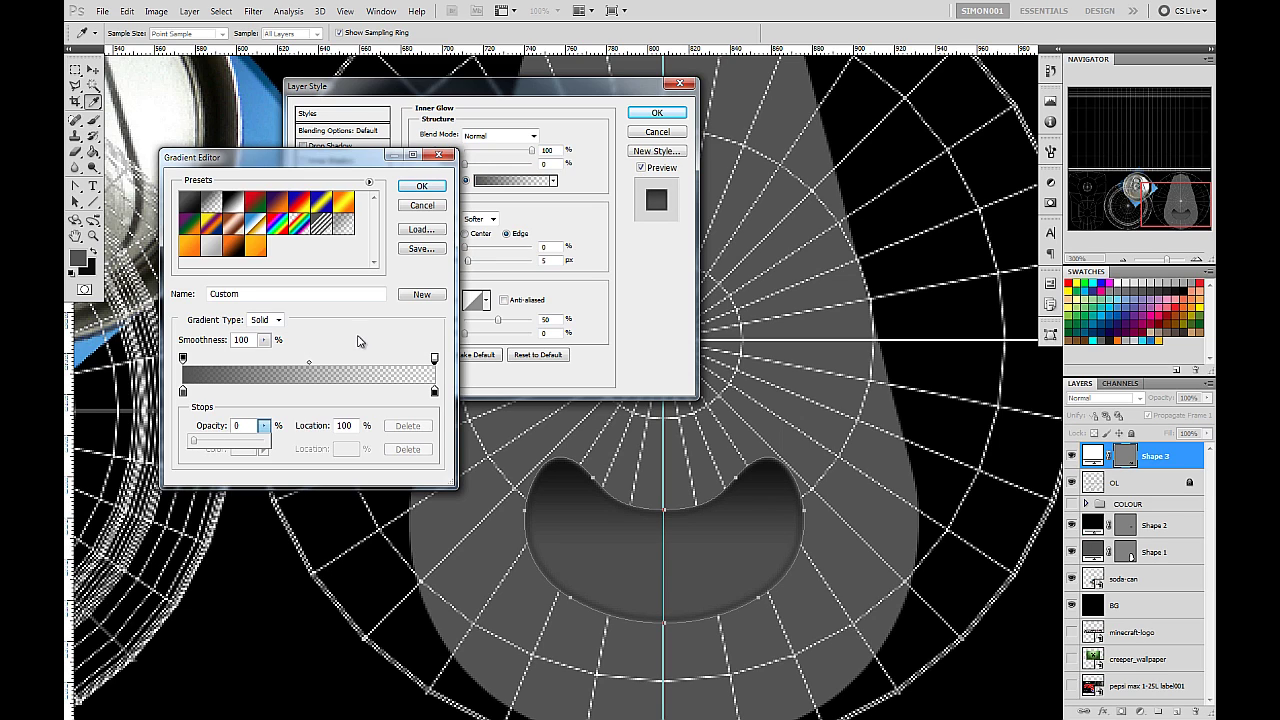
left_click(361, 340)
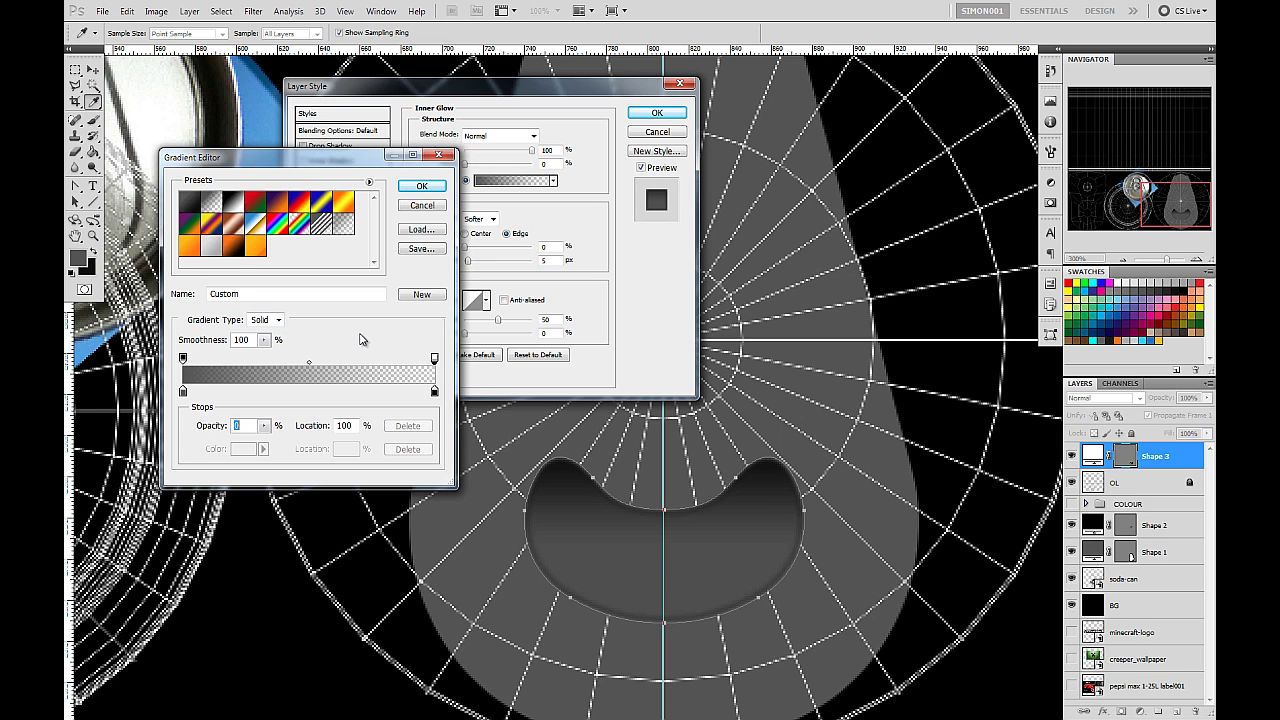
left_click(434, 391)
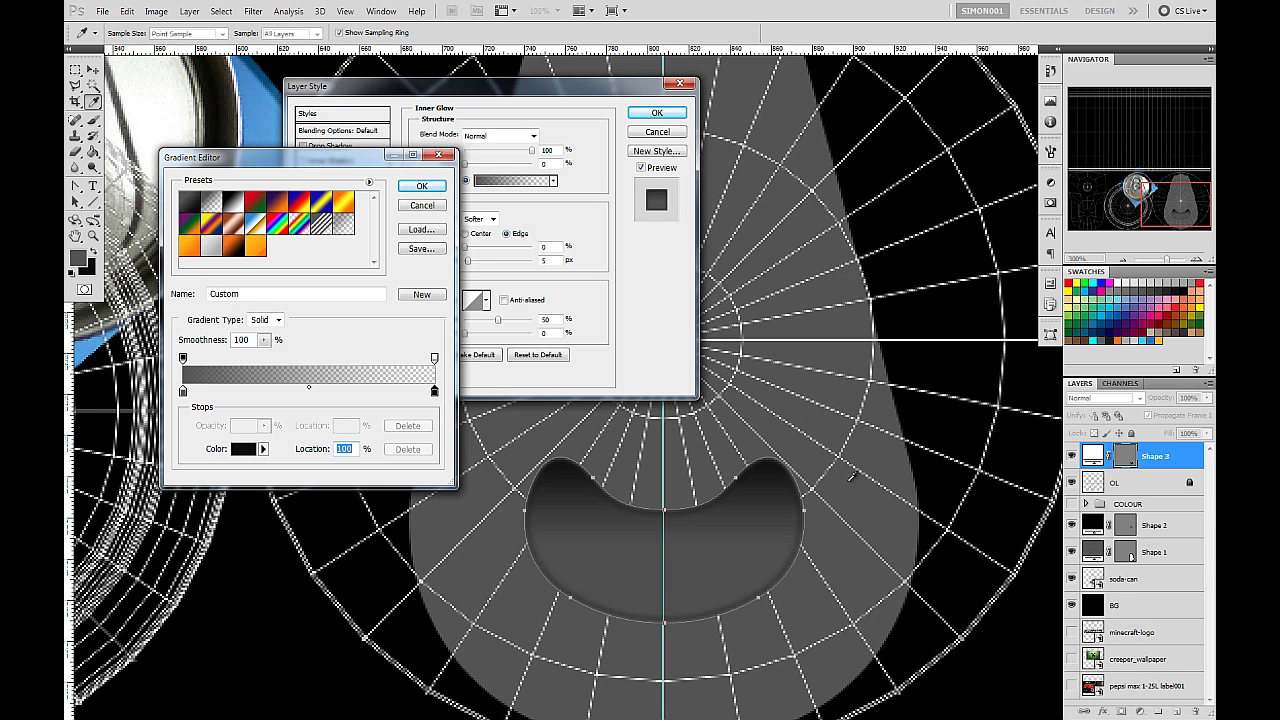
left_click(868, 502)
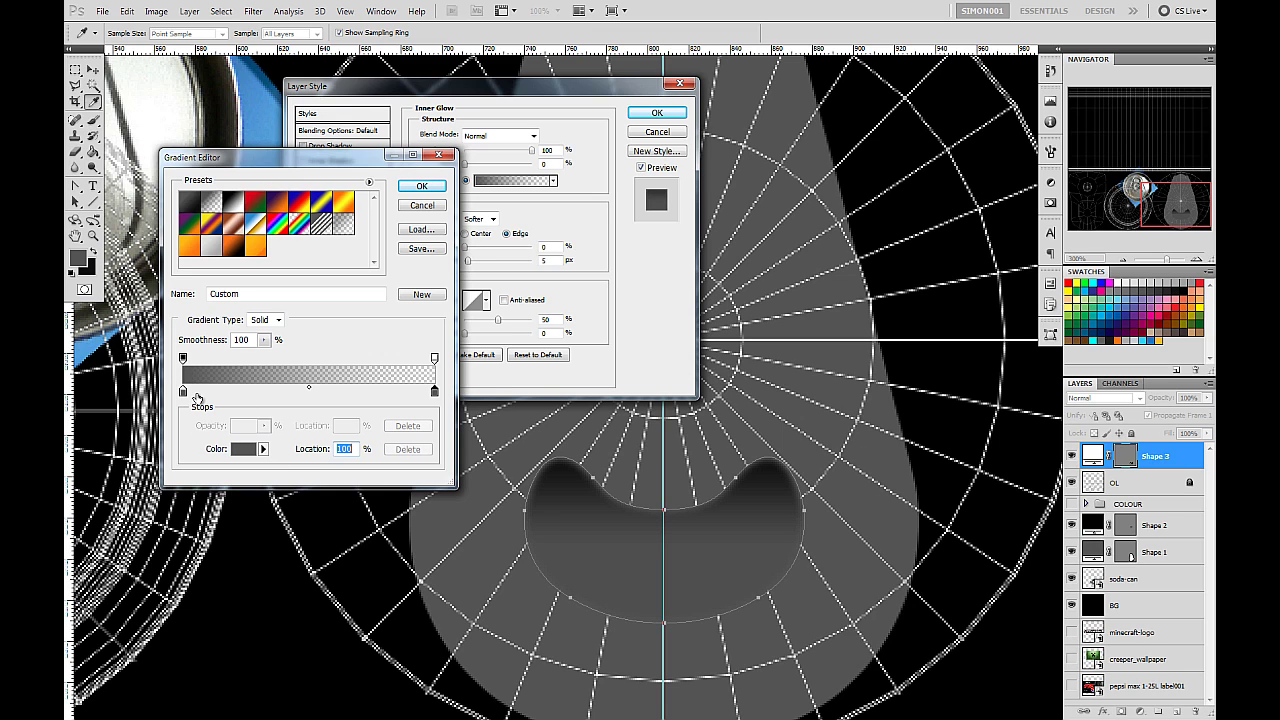
Step: Set the glow gradient's start colour stop to the slightly lighter grey 626262 and accept the gradient
left_click(183, 392)
left_click(724, 576)
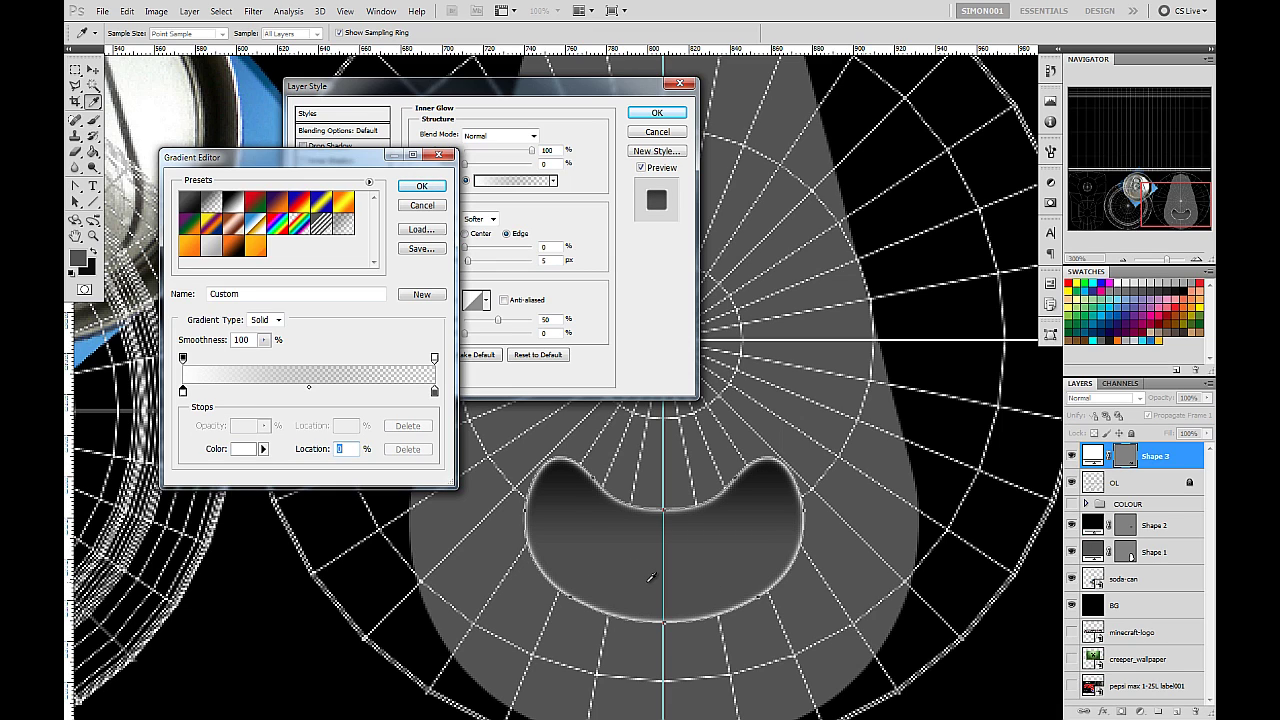
left_click(79, 257)
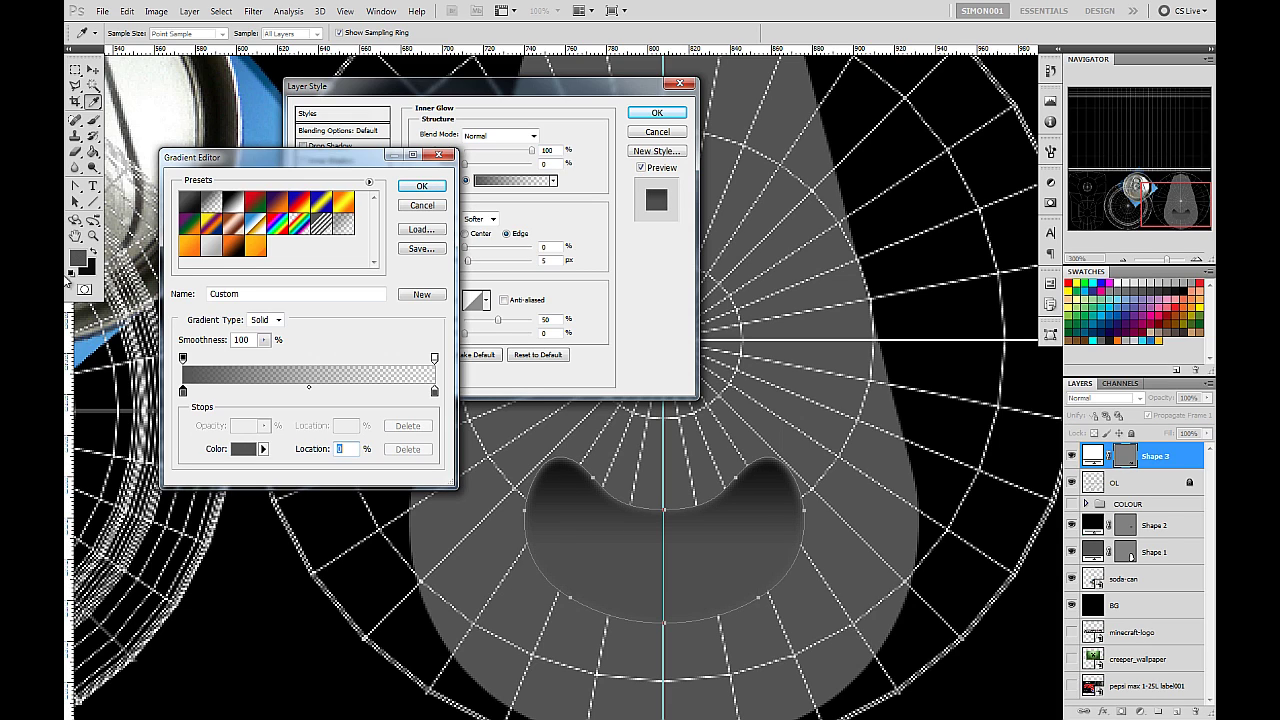
left_click(183, 358)
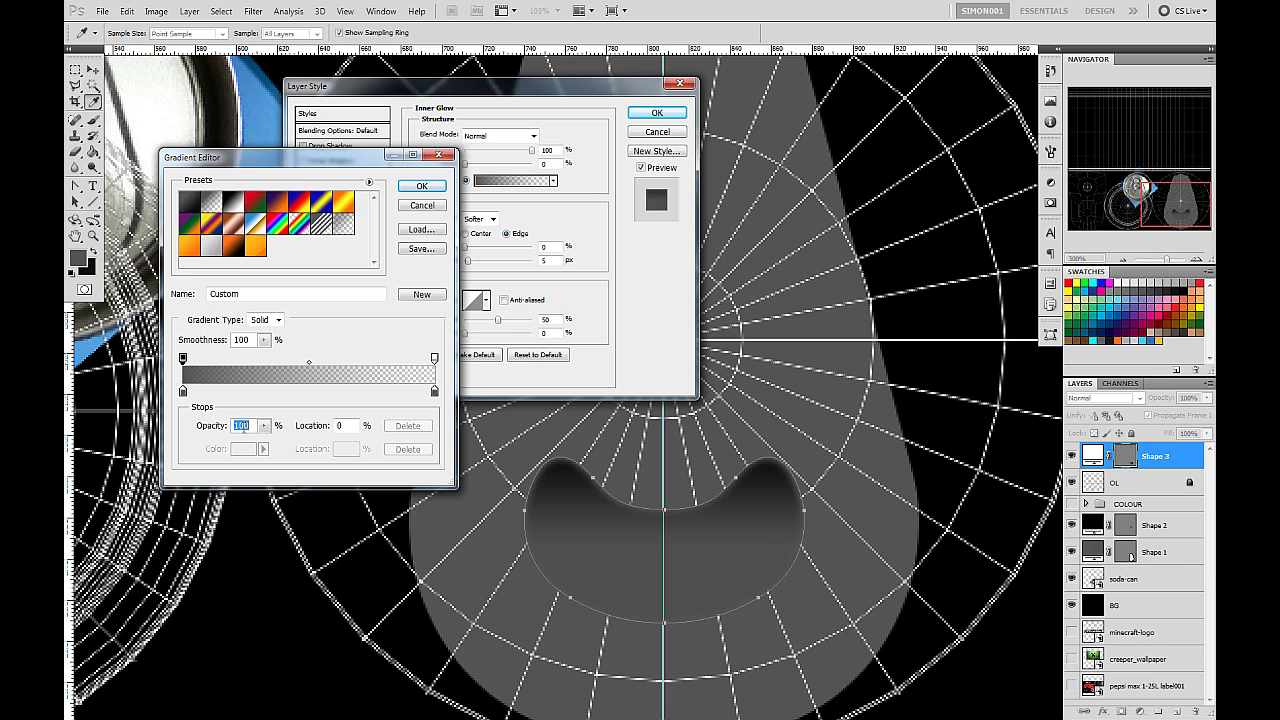
left_click(183, 391)
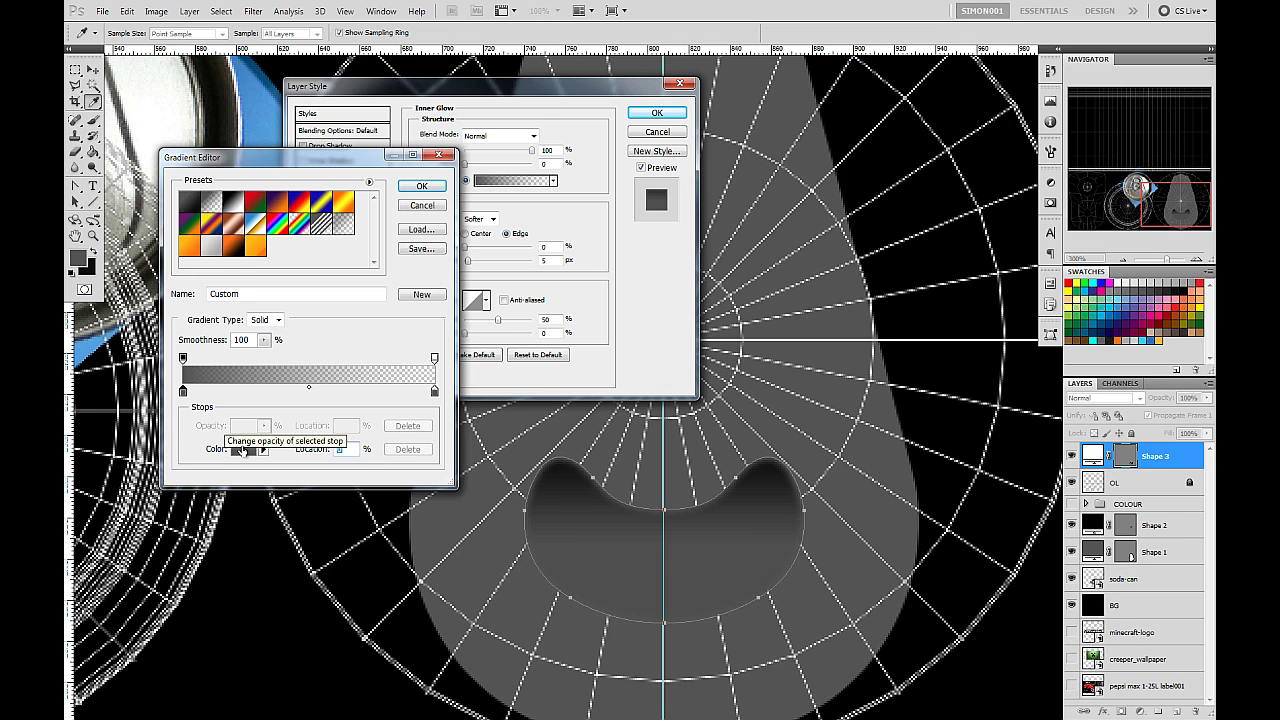
left_click(243, 449)
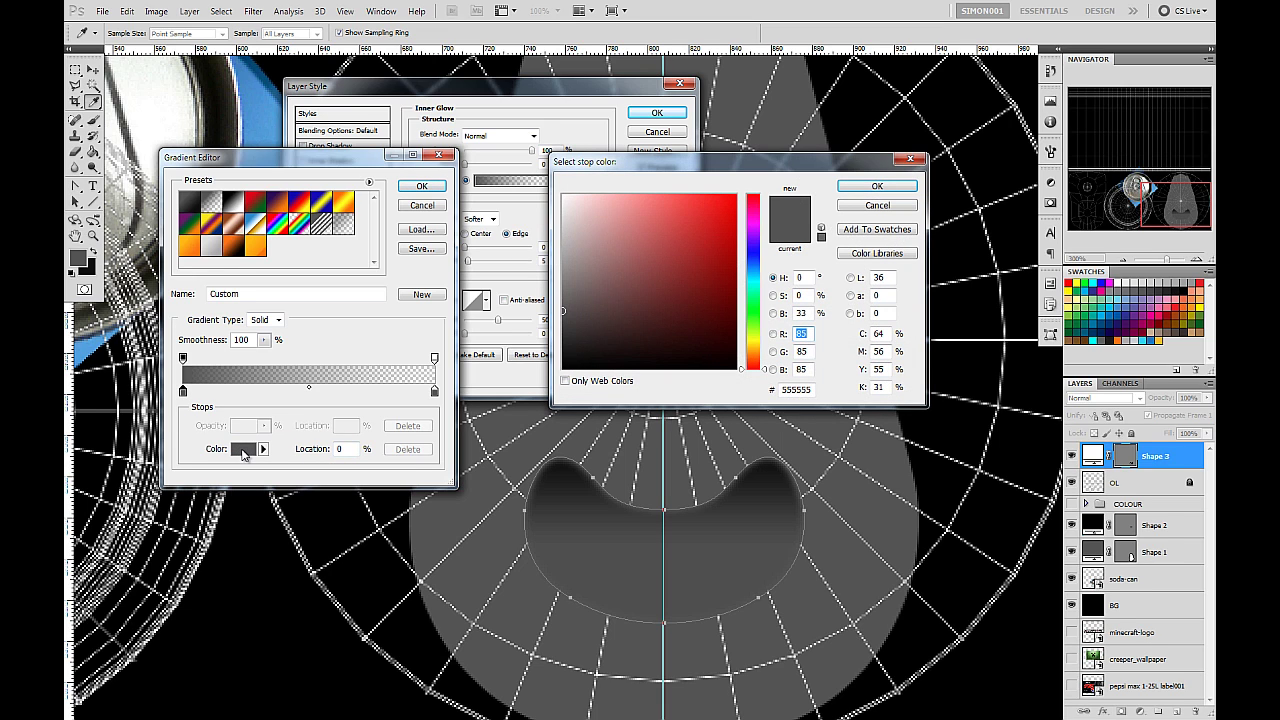
left_click_drag(567, 313, 564, 289)
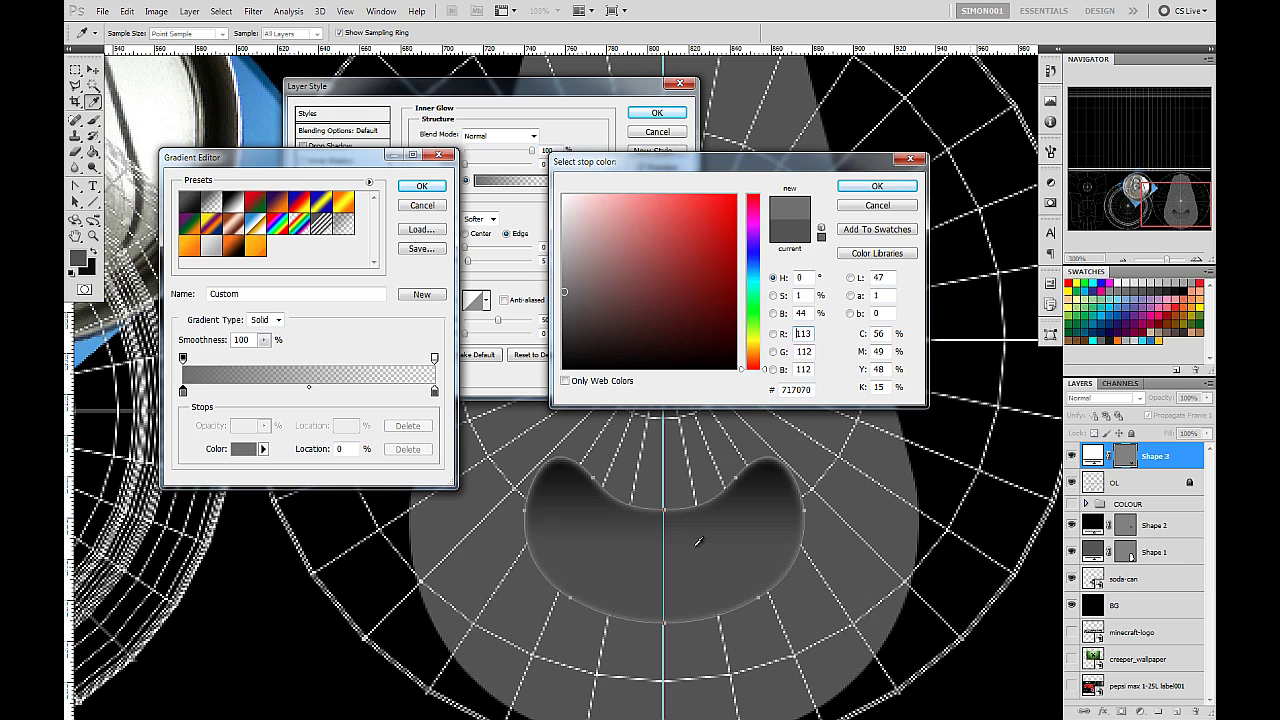
left_click_drag(563, 291, 563, 301)
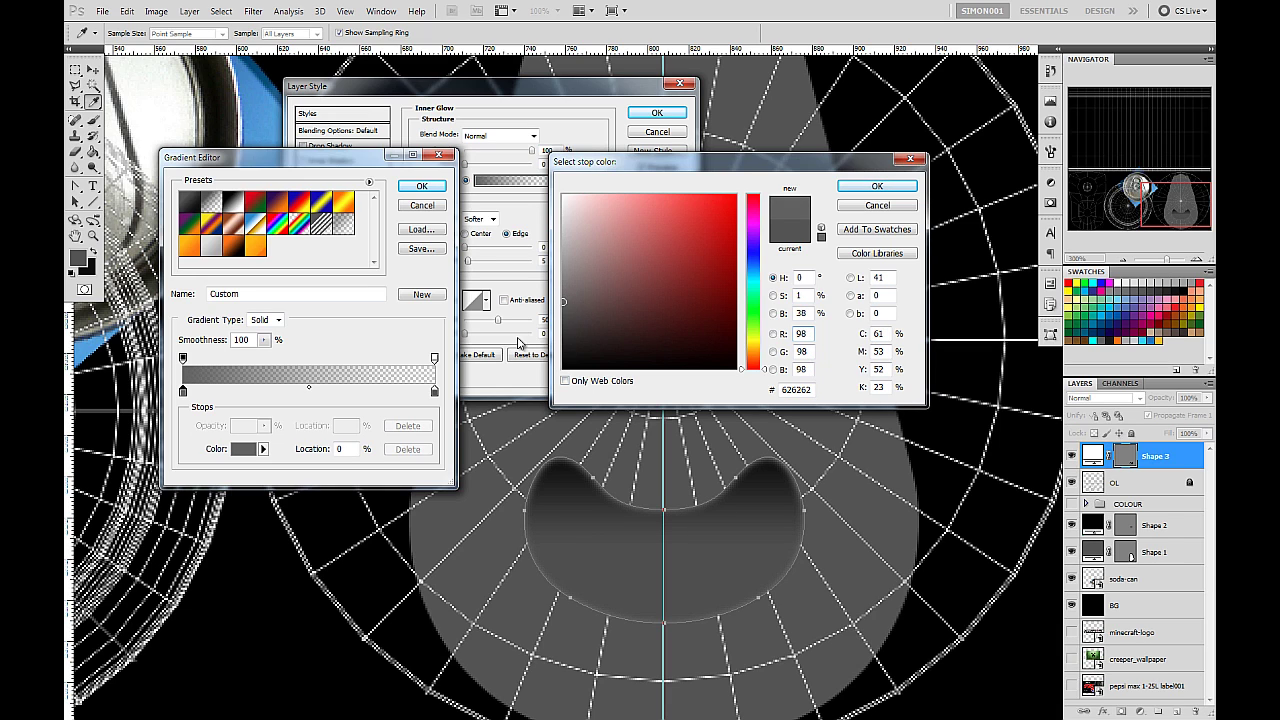
left_click(877, 187)
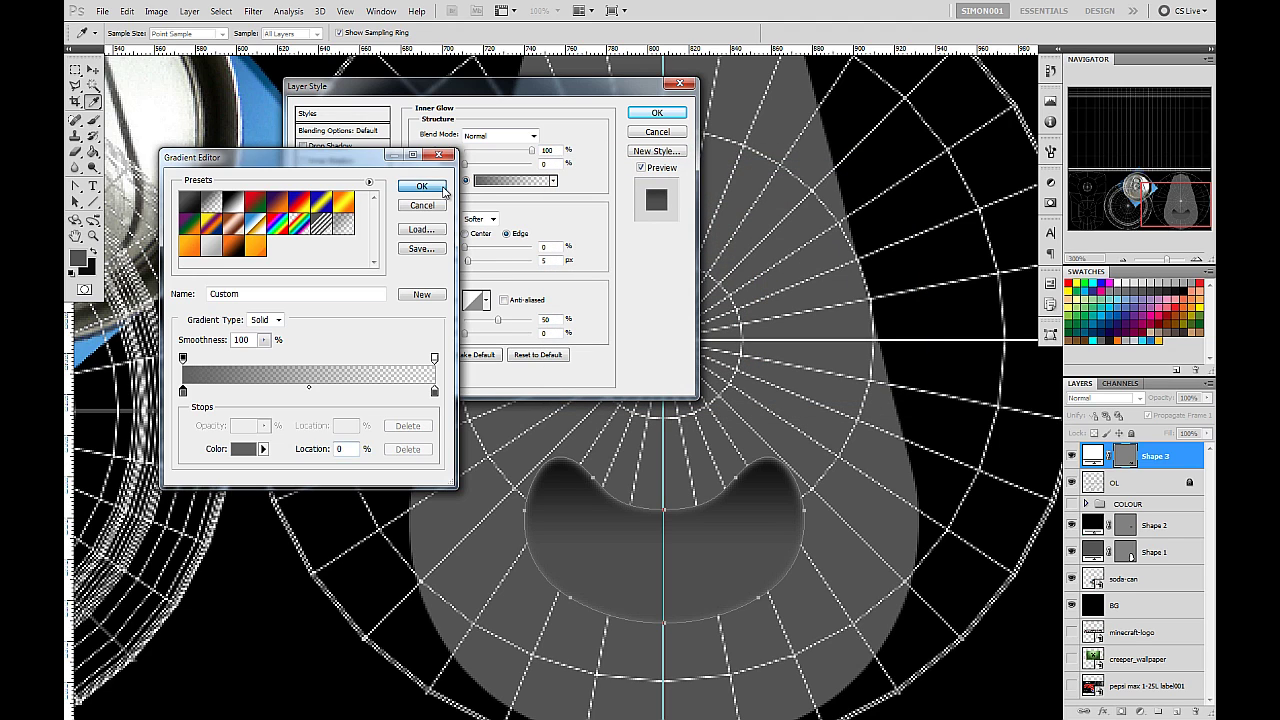
left_click(421, 187)
Step: Switch the inner glow's technique to Precise, adjust its size to a narrow edge glow, and apply the layer style
left_click_drag(469, 265, 473, 263)
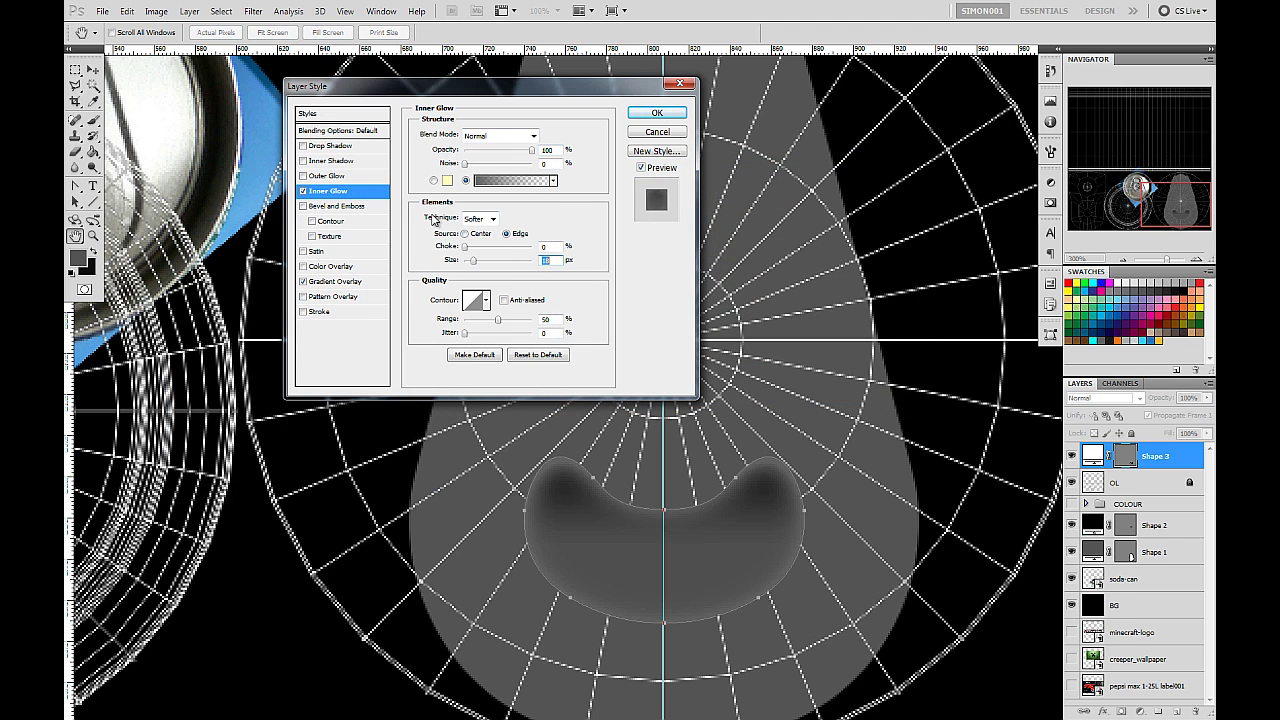
left_click(486, 219)
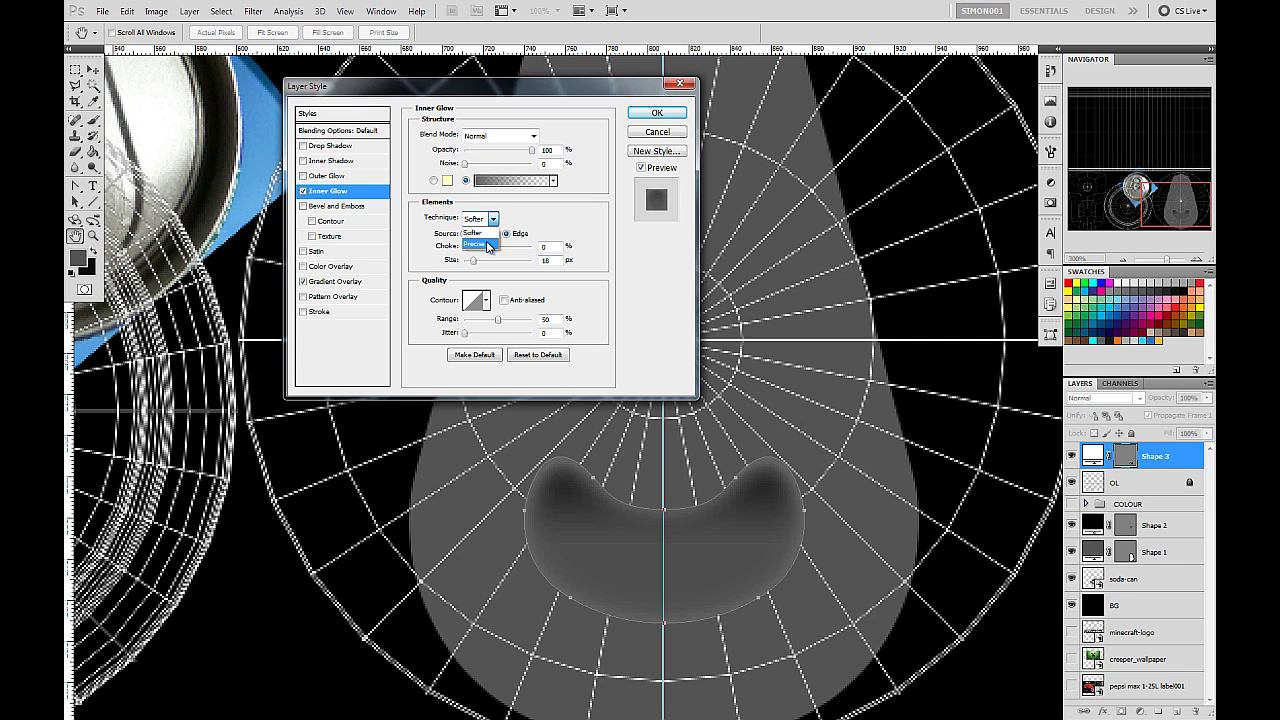
left_click(488, 245)
left_click_drag(473, 261, 471, 266)
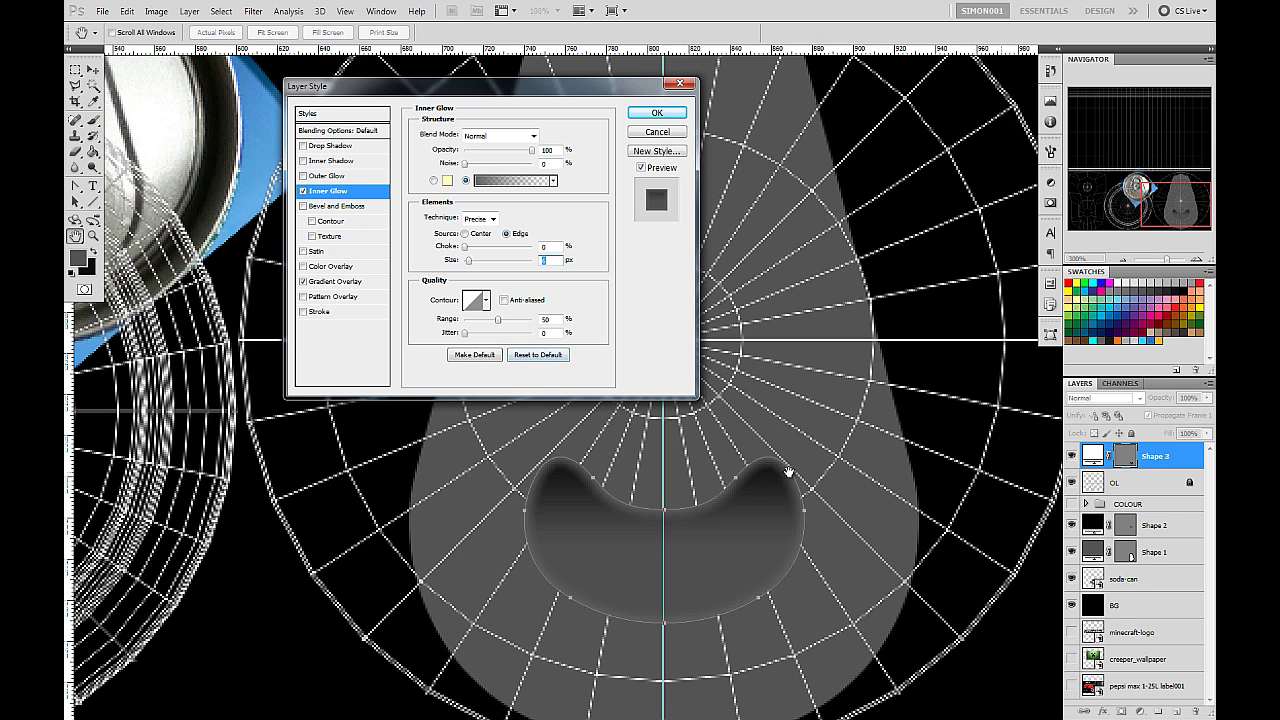
left_click(657, 112)
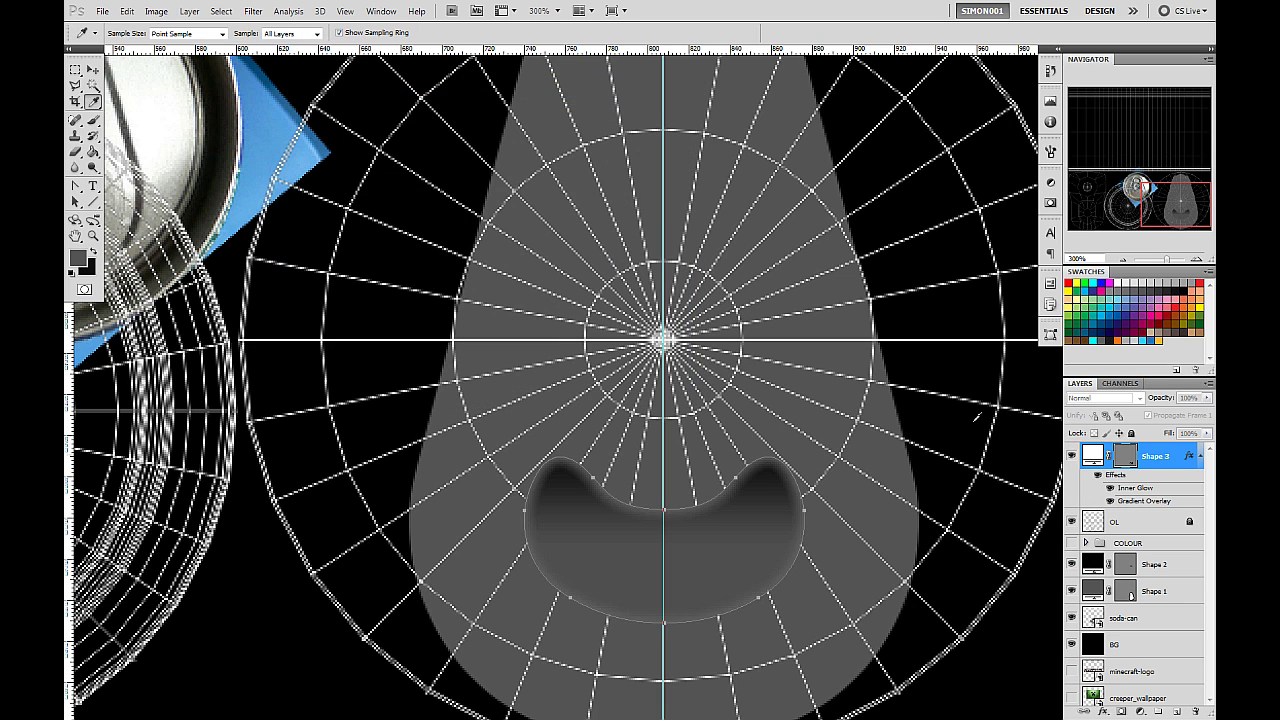
Step: Toggle Shape 3's visibility off and on and hide the OL wireframe layer to examine the crescent's shading
left_click(1071, 457)
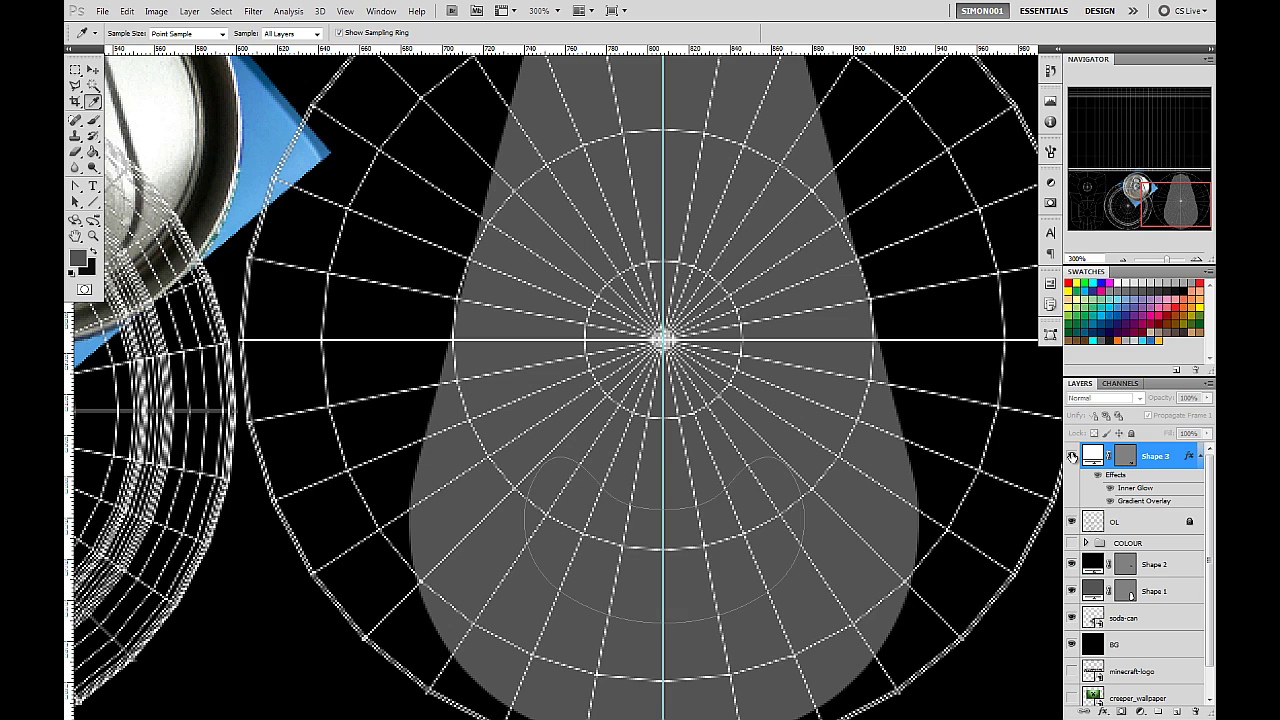
left_click(1071, 457)
left_click(1071, 521)
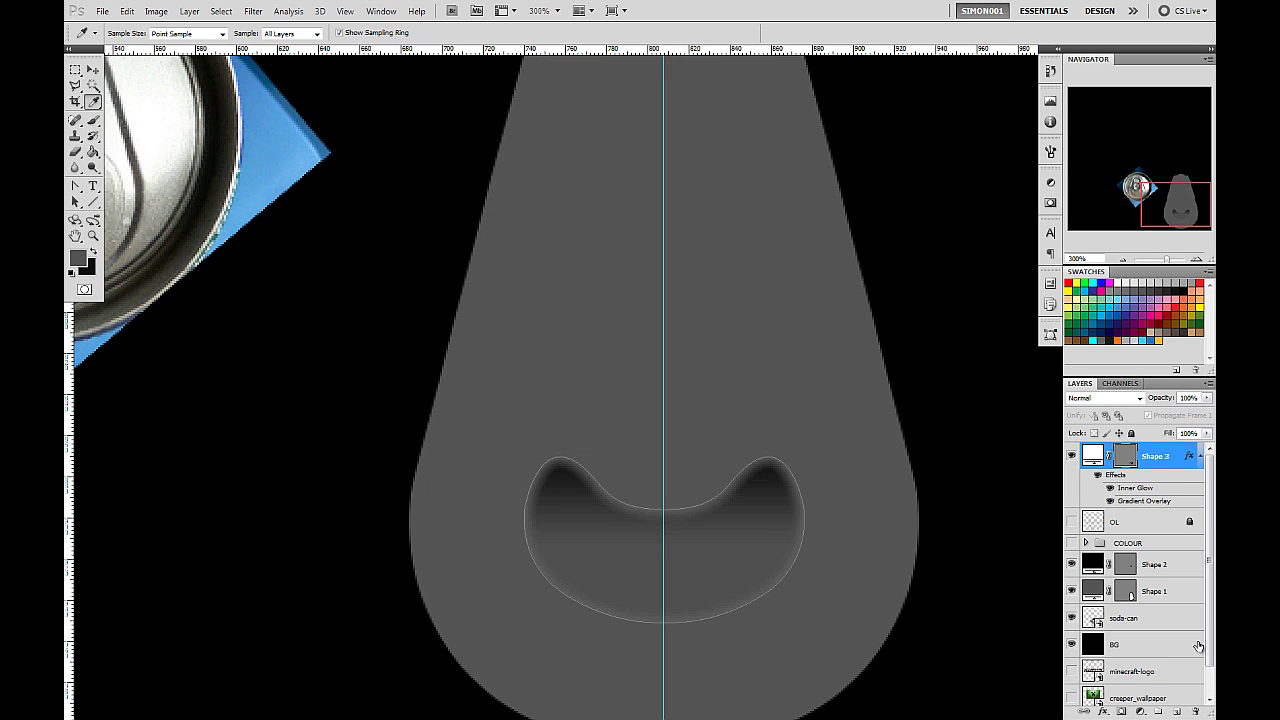
Step: Move the Shape 3 layer below the COLOUR group, collapse its effects list, and show the OL wireframe layer again
scroll(1198, 646, "down", 1)
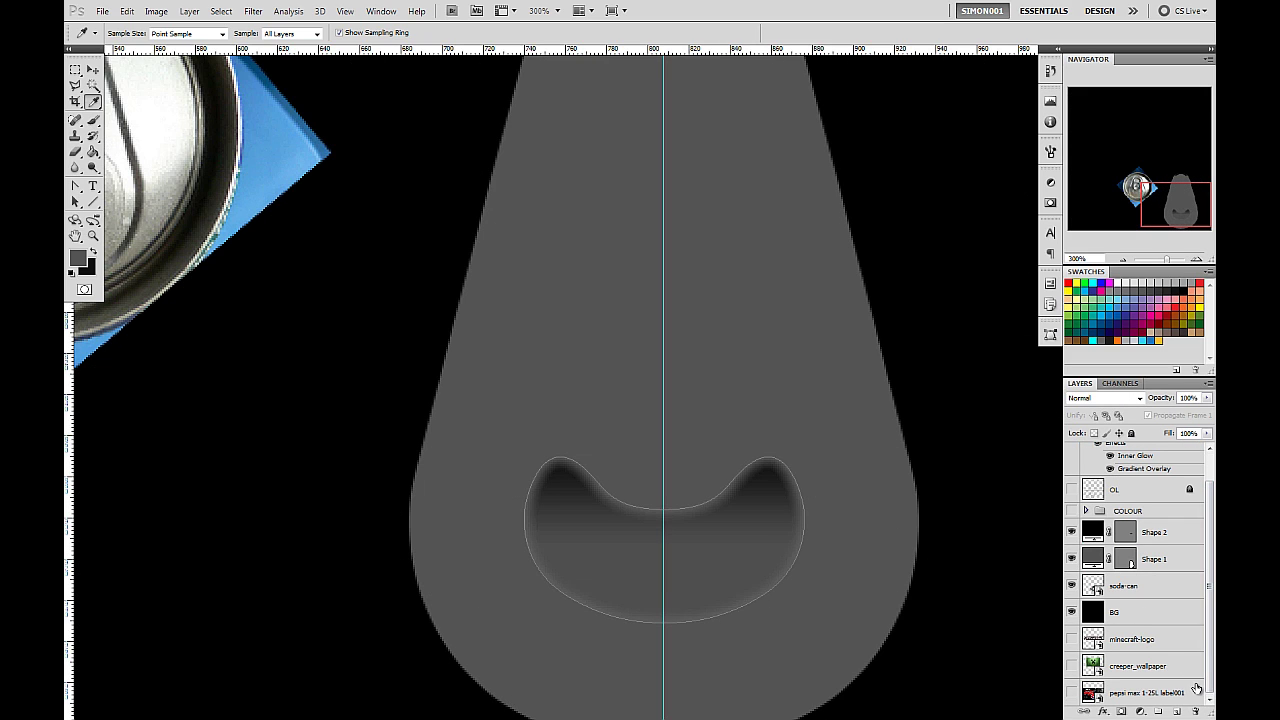
left_click(1122, 688)
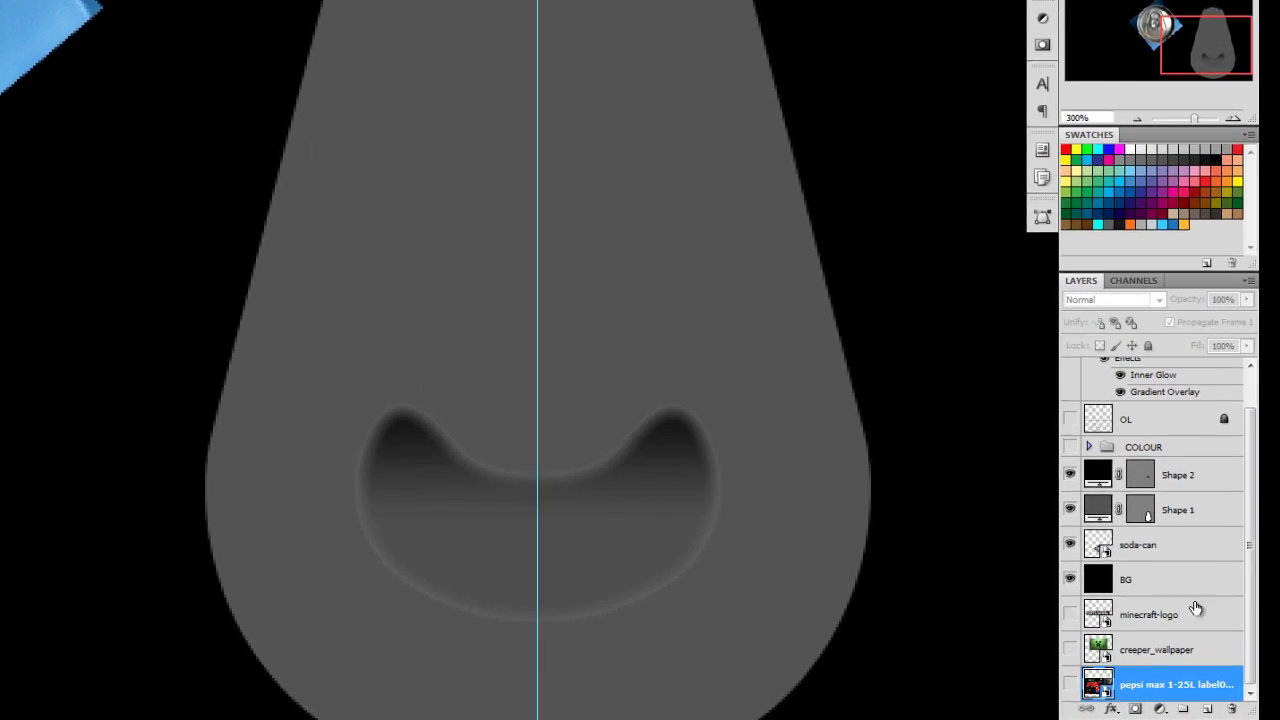
scroll(1161, 597, "up", 1)
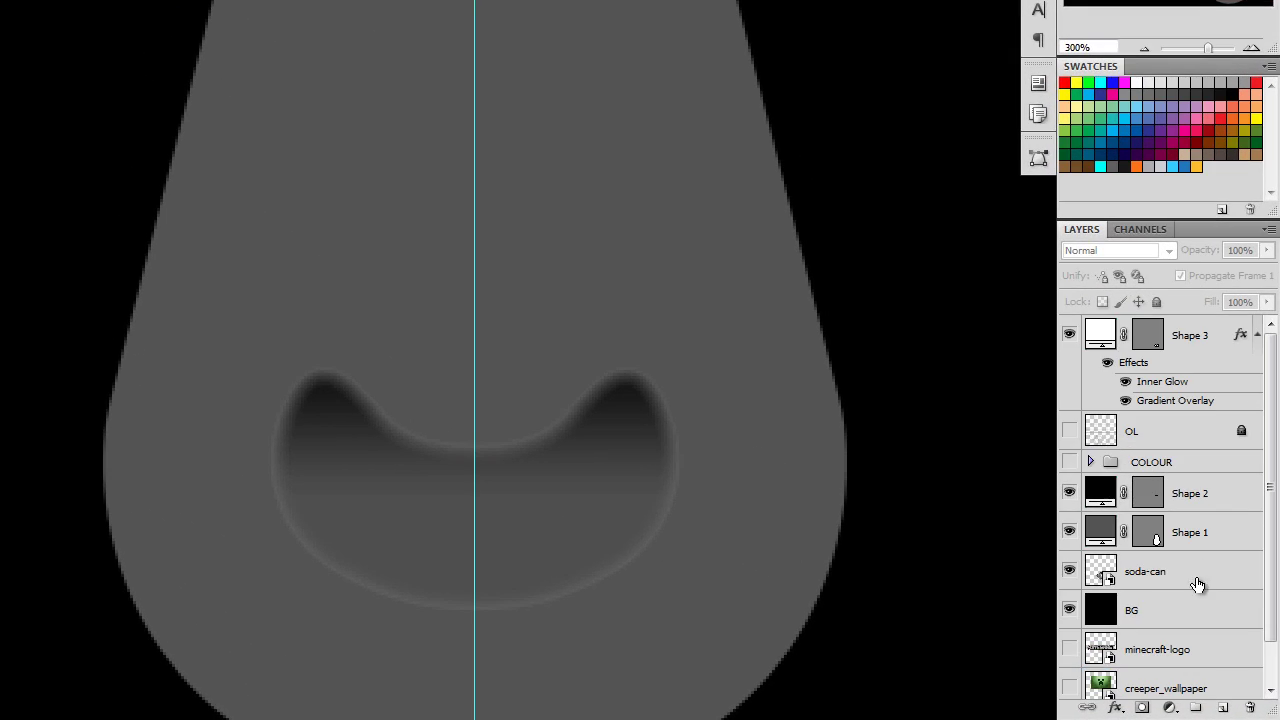
left_click_drag(1204, 334, 1150, 475)
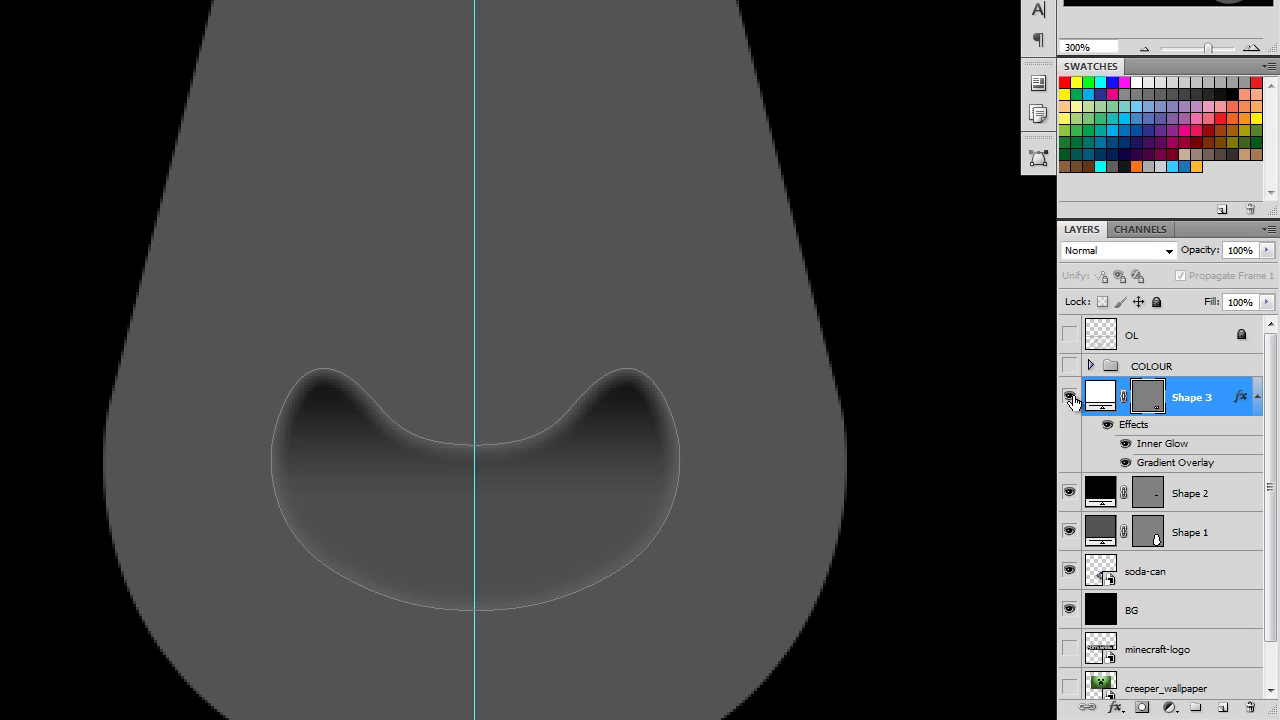
left_click(1257, 397)
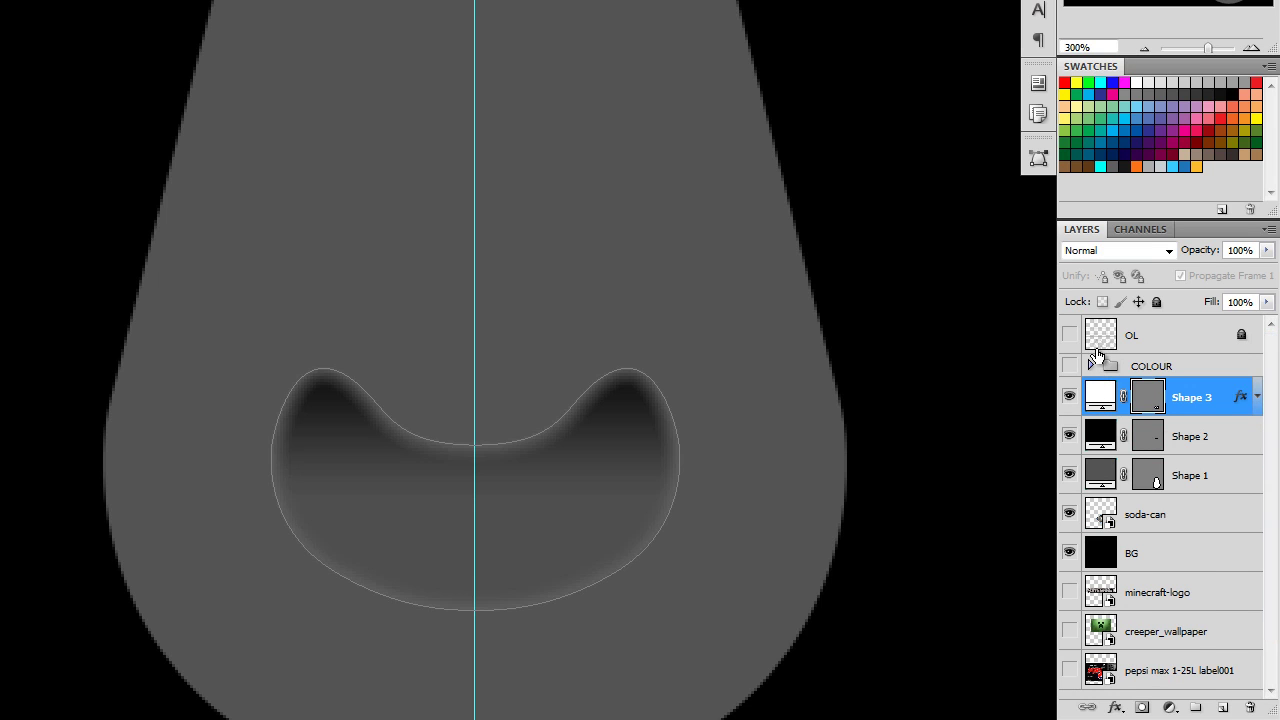
left_click(1069, 335)
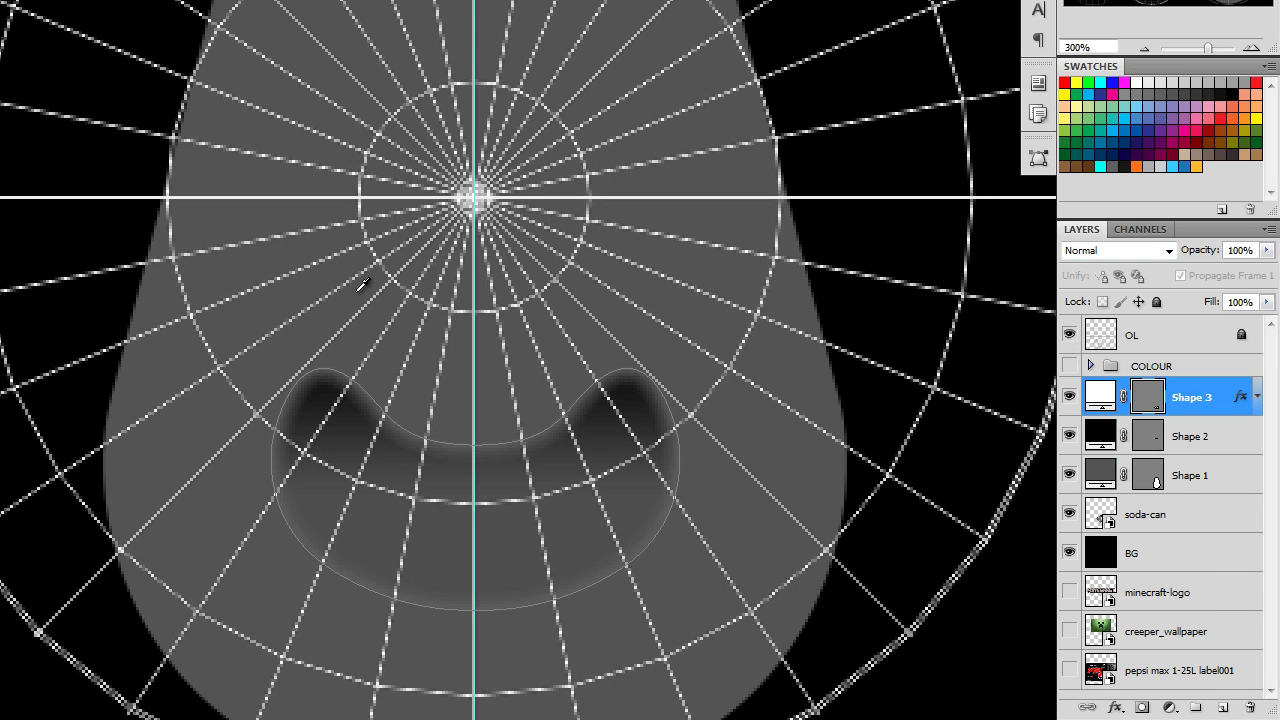
Step: Hide the OL wireframe layer and put the three shape layers into a group named BUMP
left_click(1069, 335)
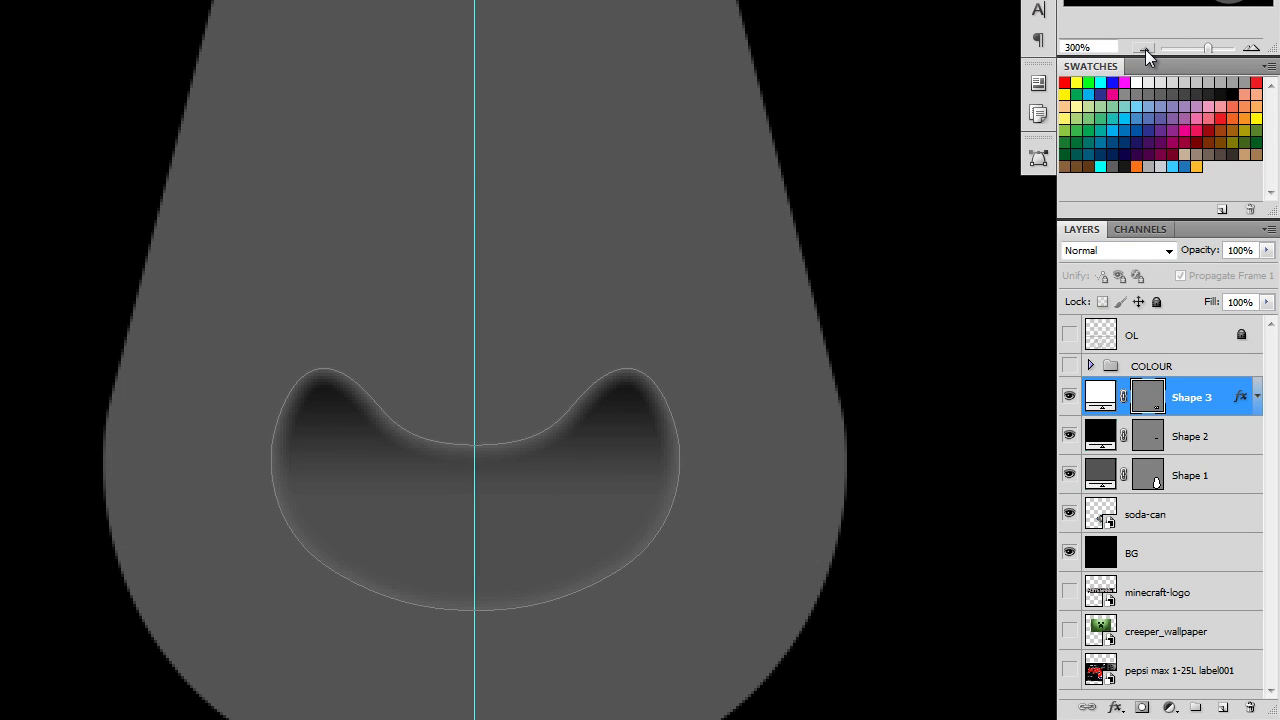
left_click(1145, 49)
left_click(1145, 50)
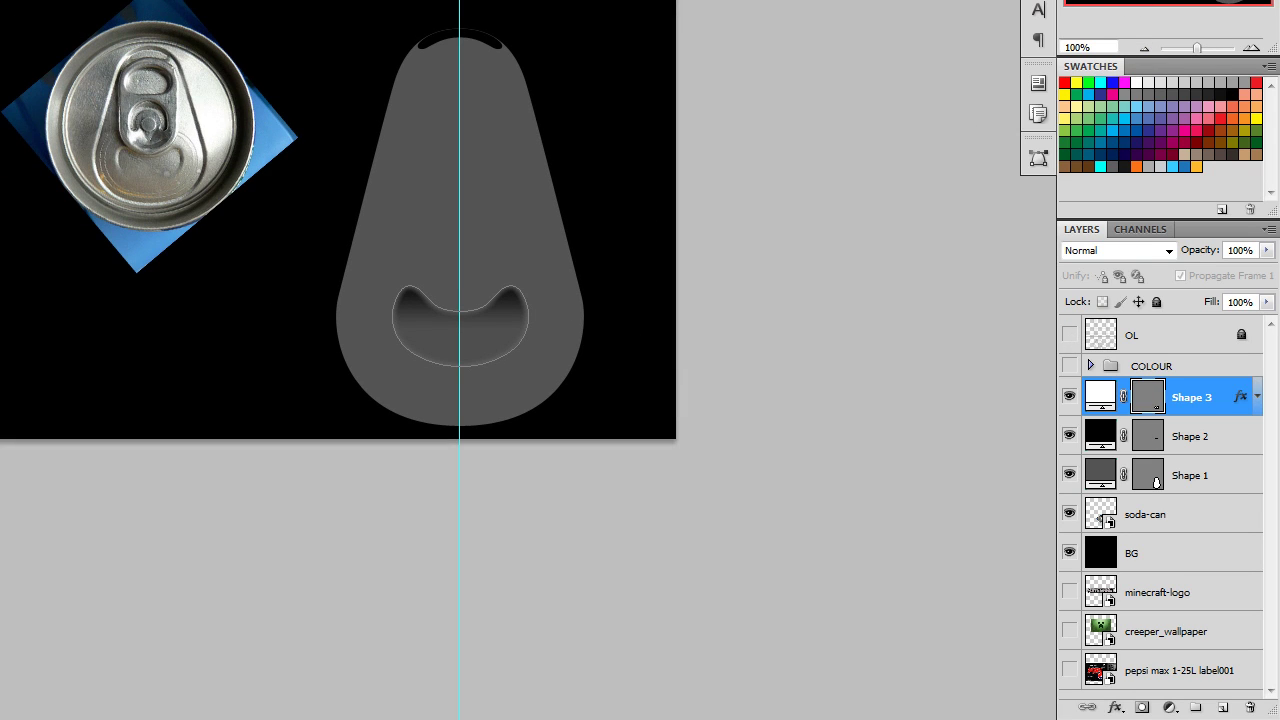
left_click(1138, 6)
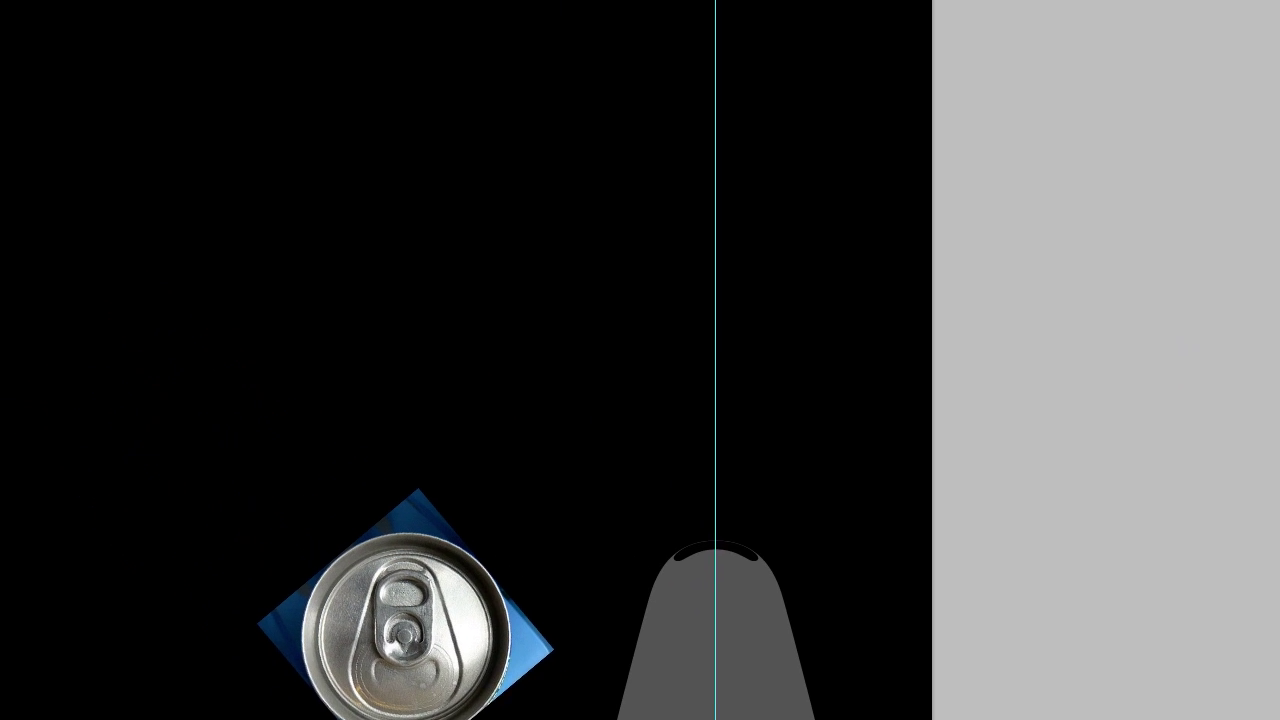
left_click(183, 16)
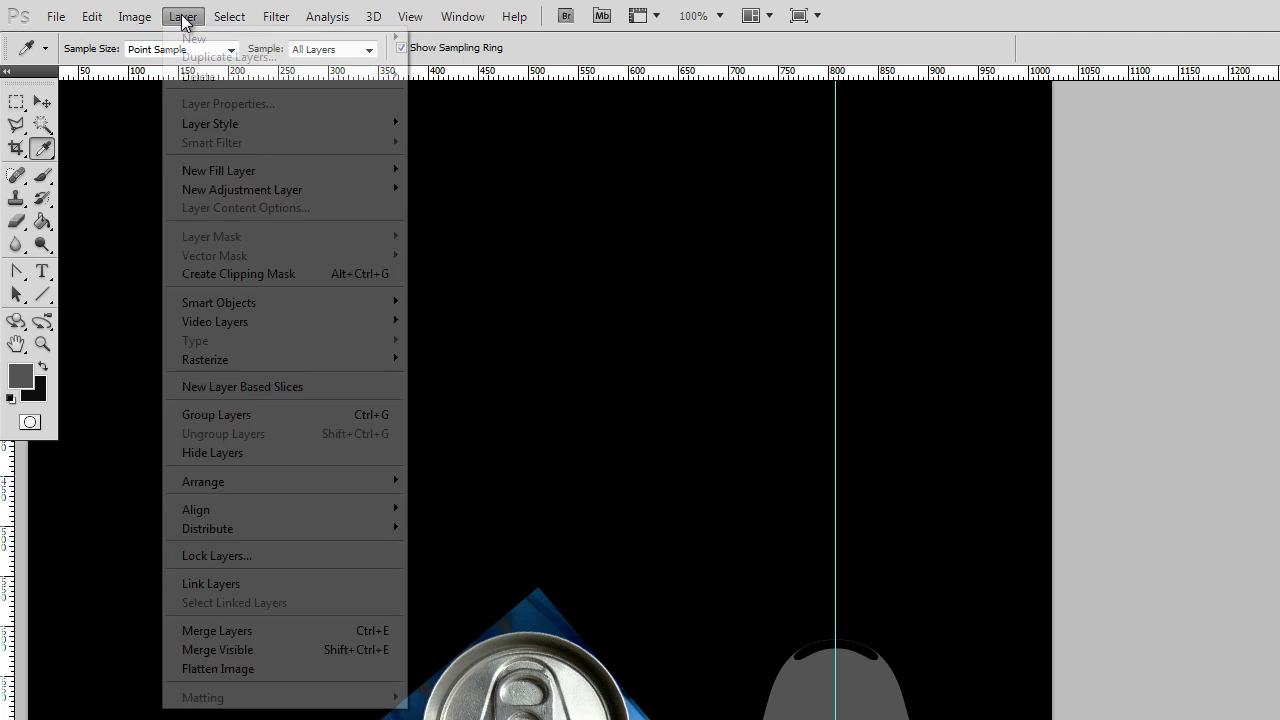
left_click(225, 414)
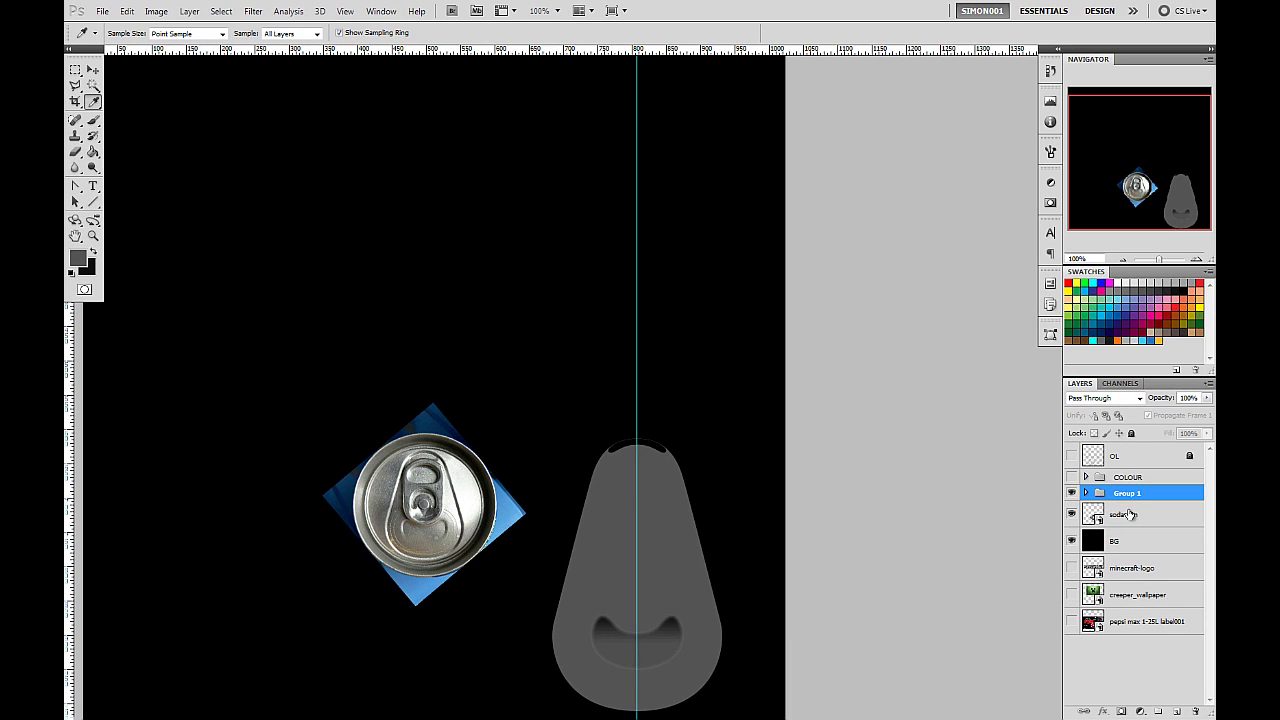
double_click(1130, 494)
type("BUMP")
key("Return")
Step: Hide the soda-can reference layer and show the OL wireframe layer
left_click(1071, 514)
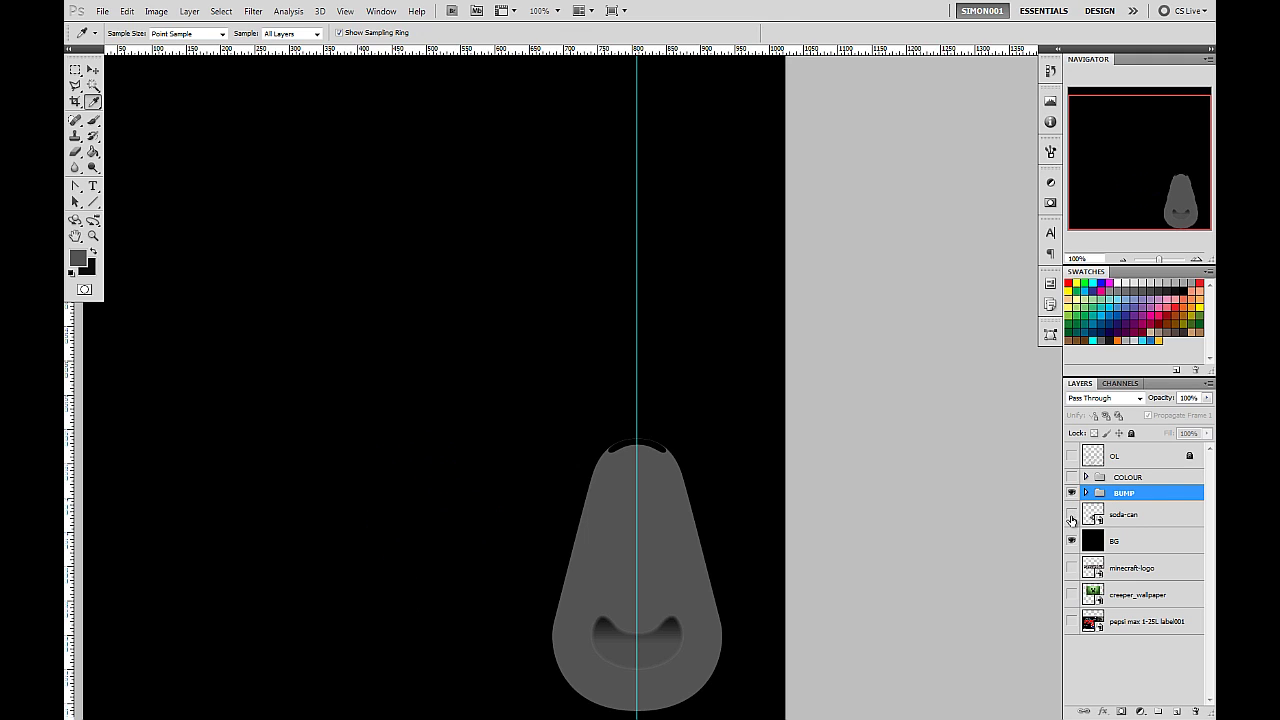
left_click(1071, 456)
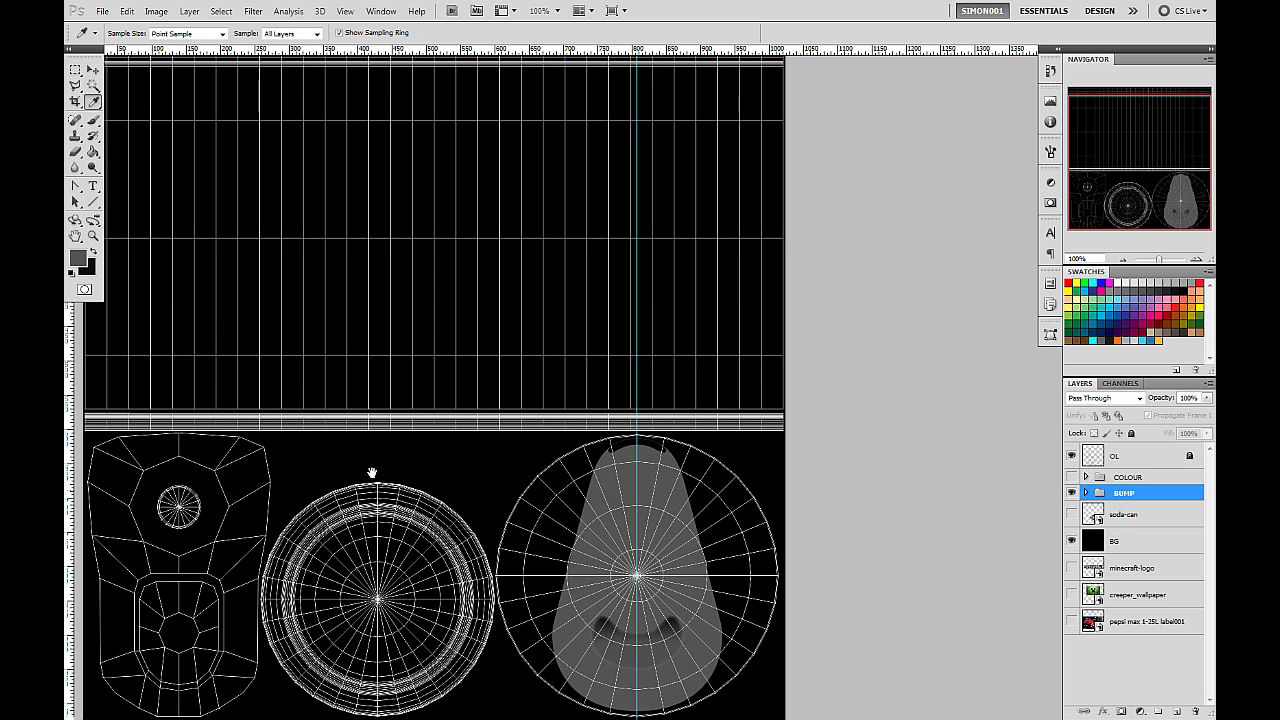
left_click_drag(374, 471, 514, 371)
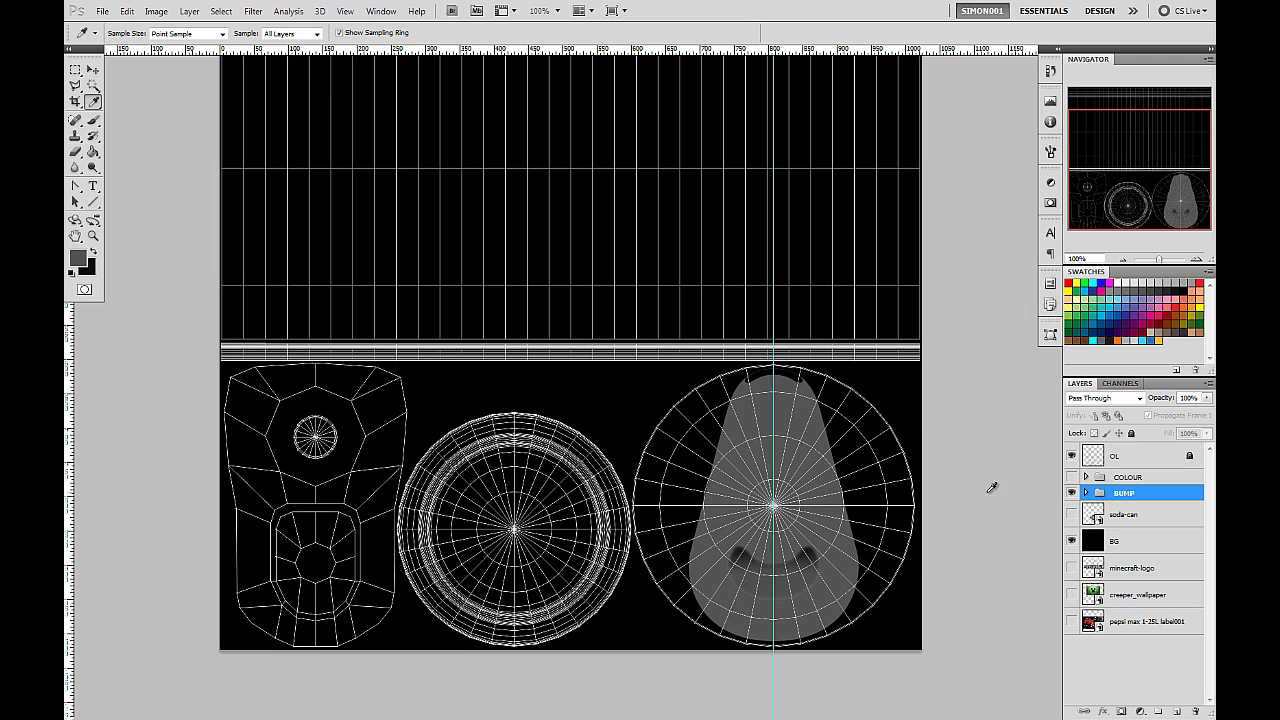
Step: Expand the BUMP group, add a new layer at its top, and fill that layer with a lighter grey
left_click(1086, 493)
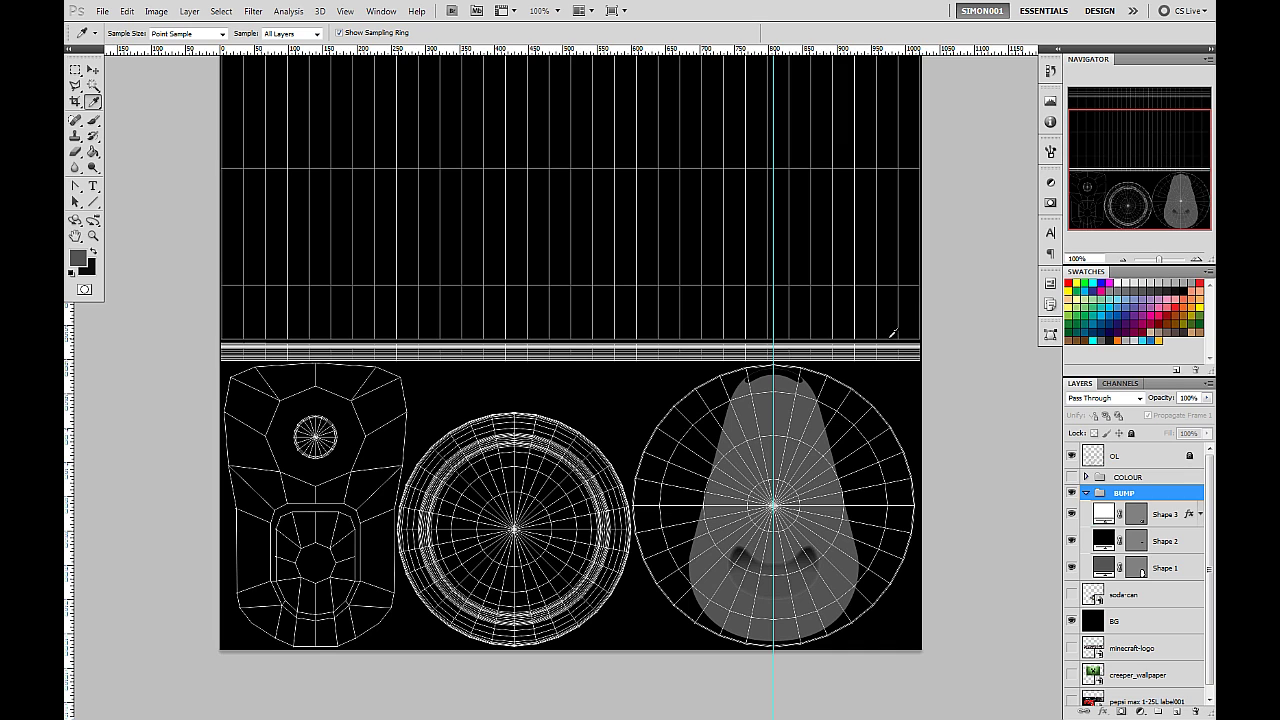
left_click_drag(818, 463, 746, 390)
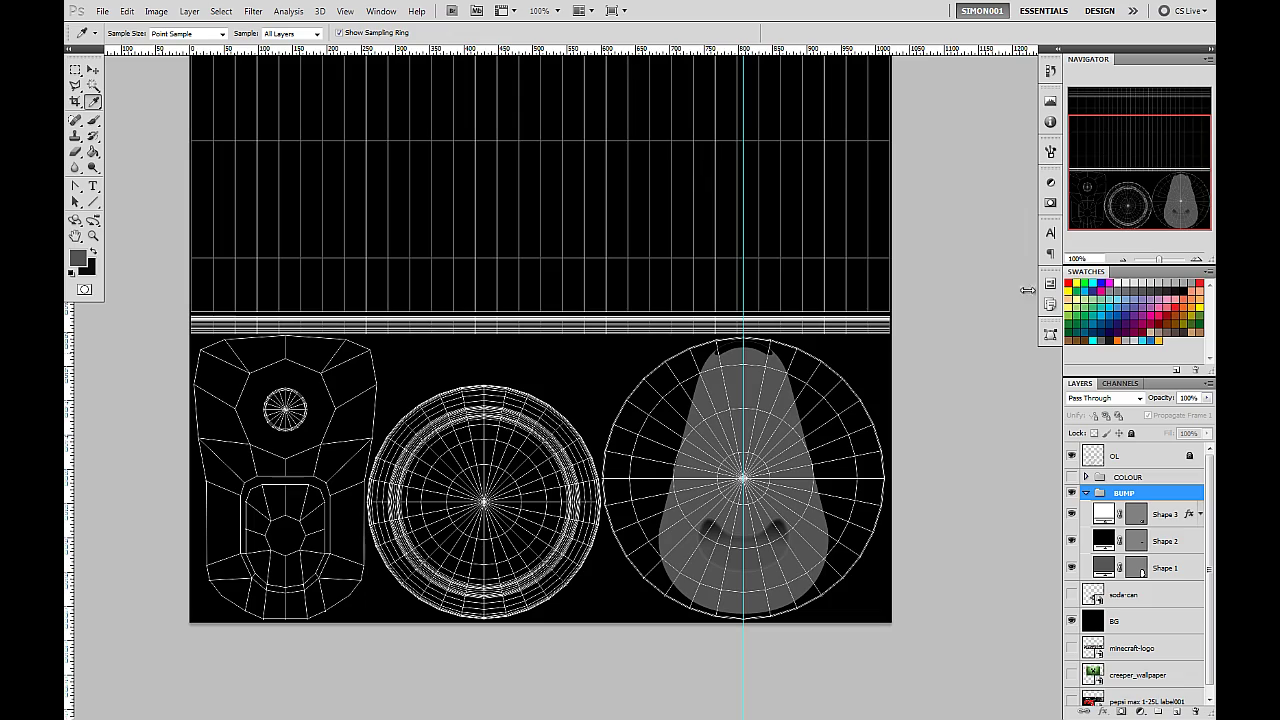
left_click(1123, 261)
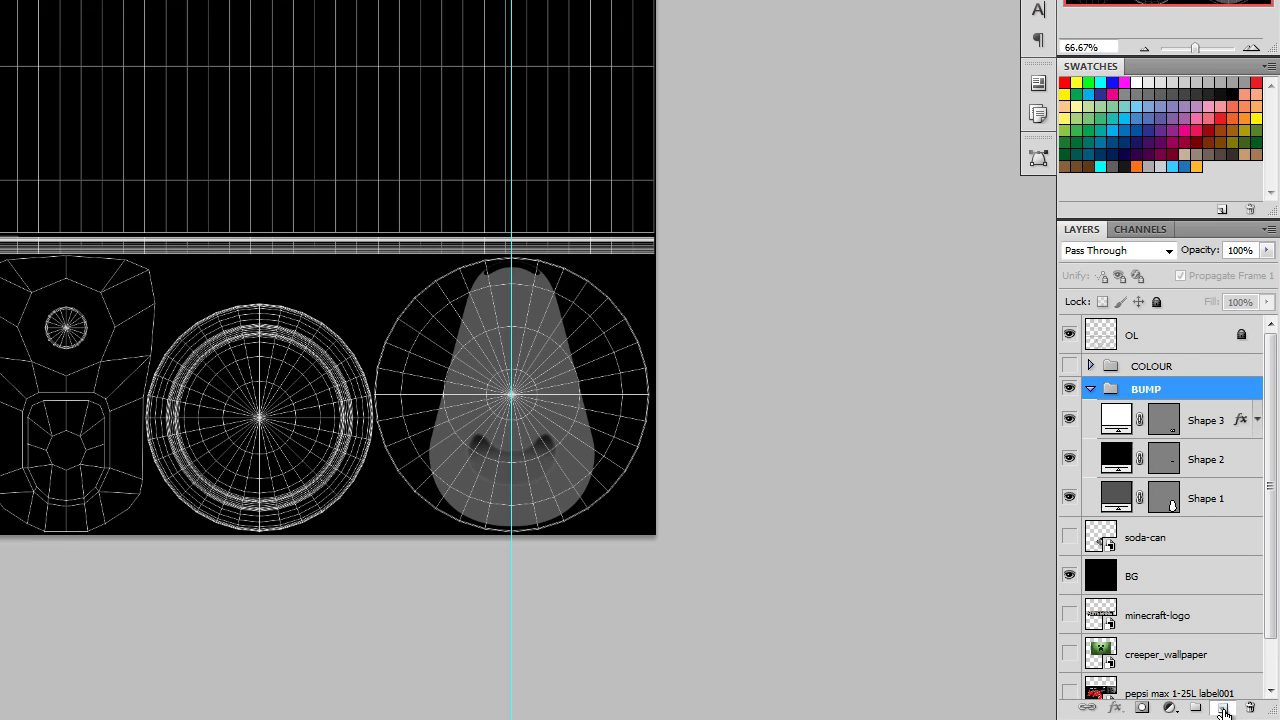
left_click(1223, 708)
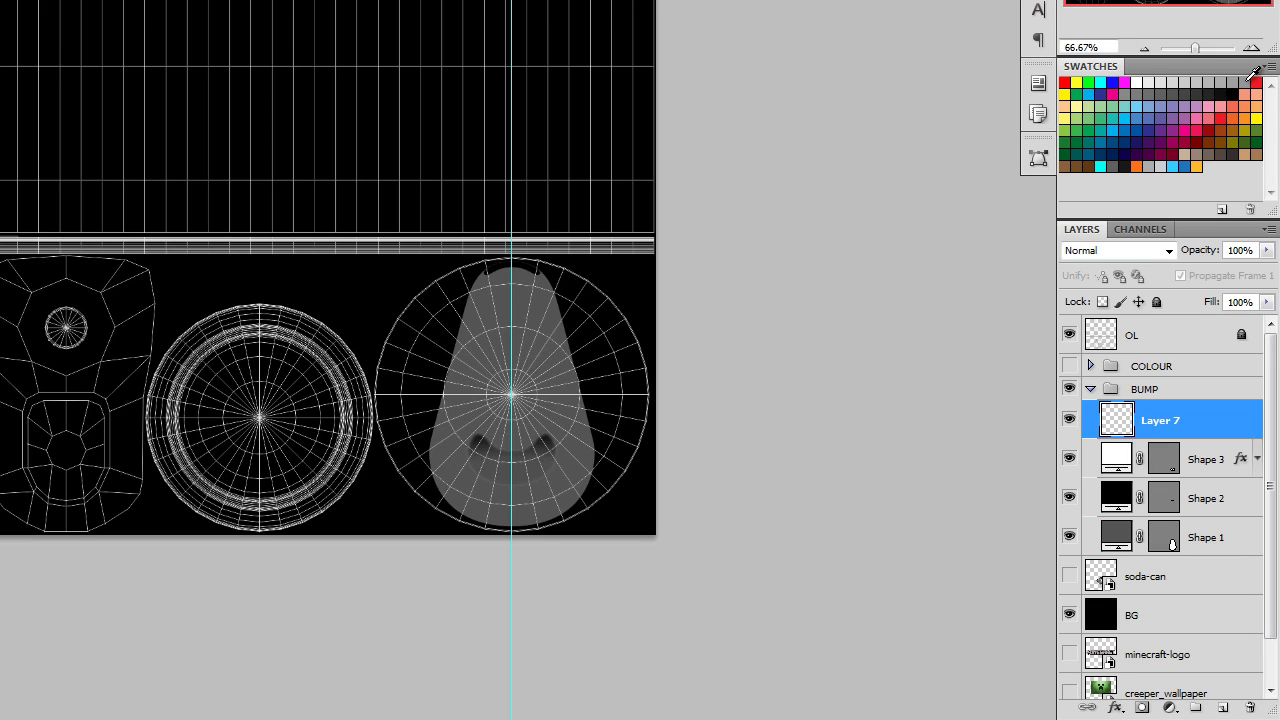
key("Tab")
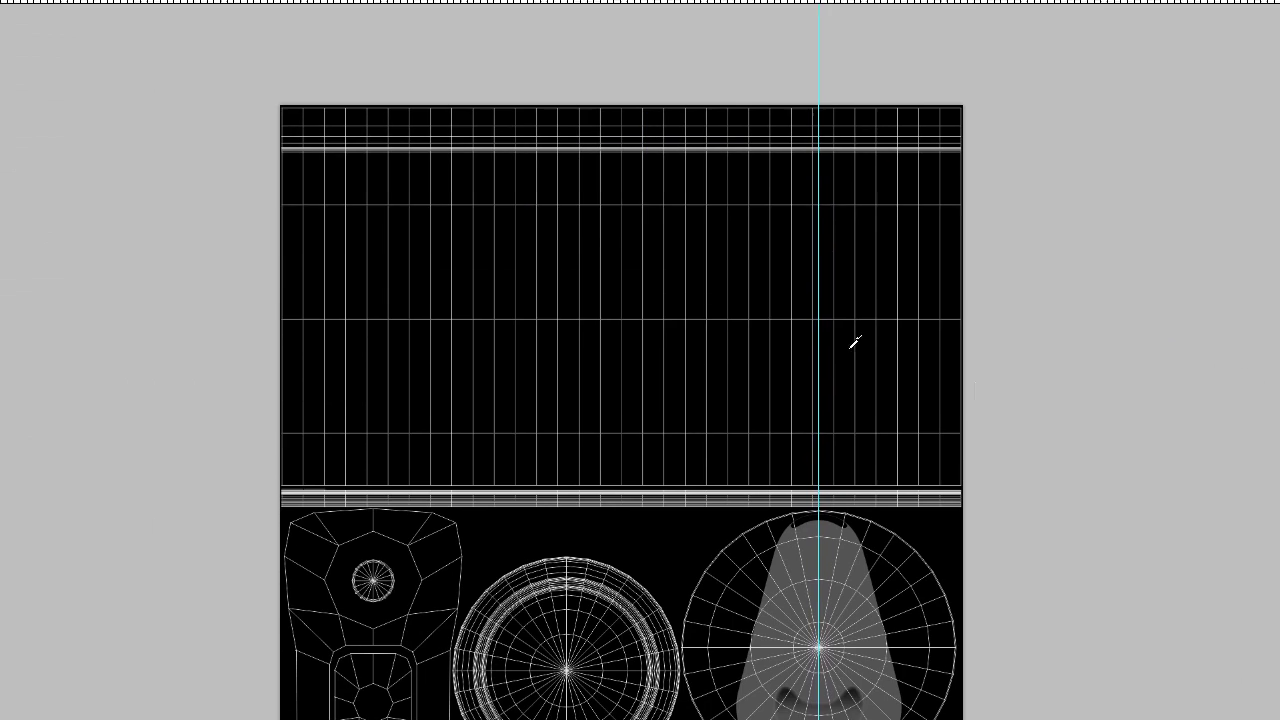
key("shift+Tab")
left_click(47, 222)
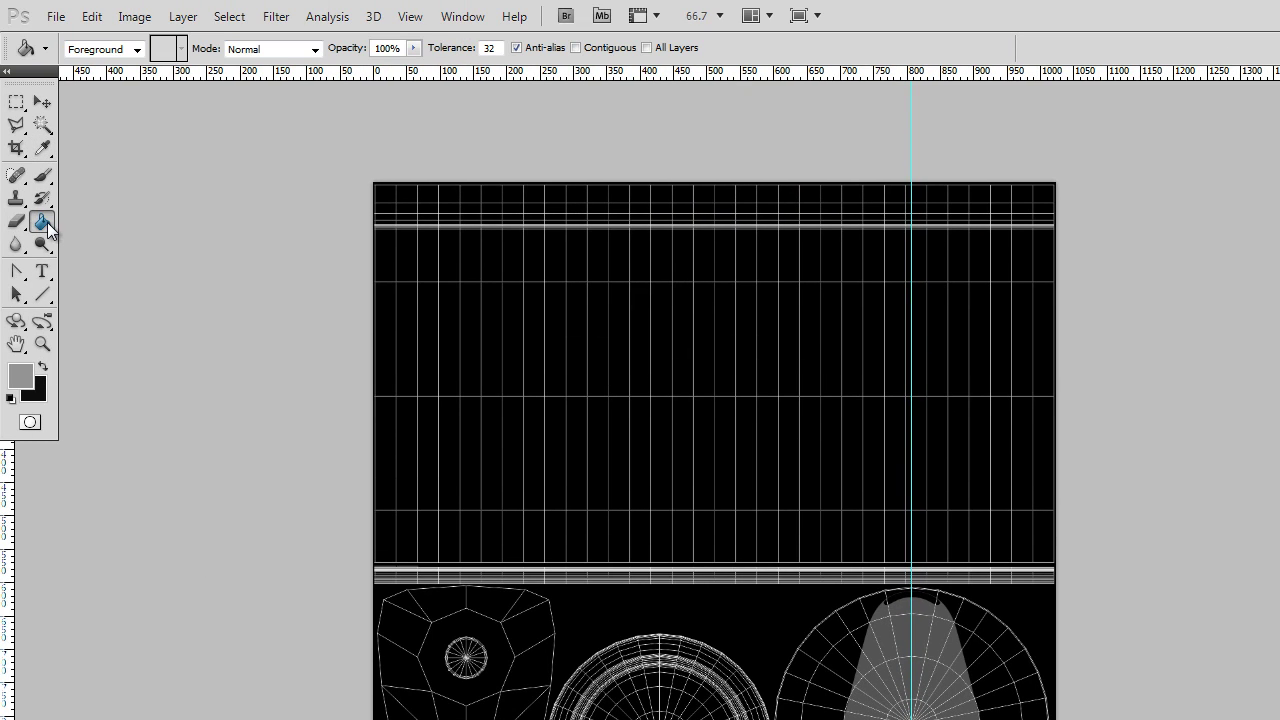
left_click(620, 560)
key("f")
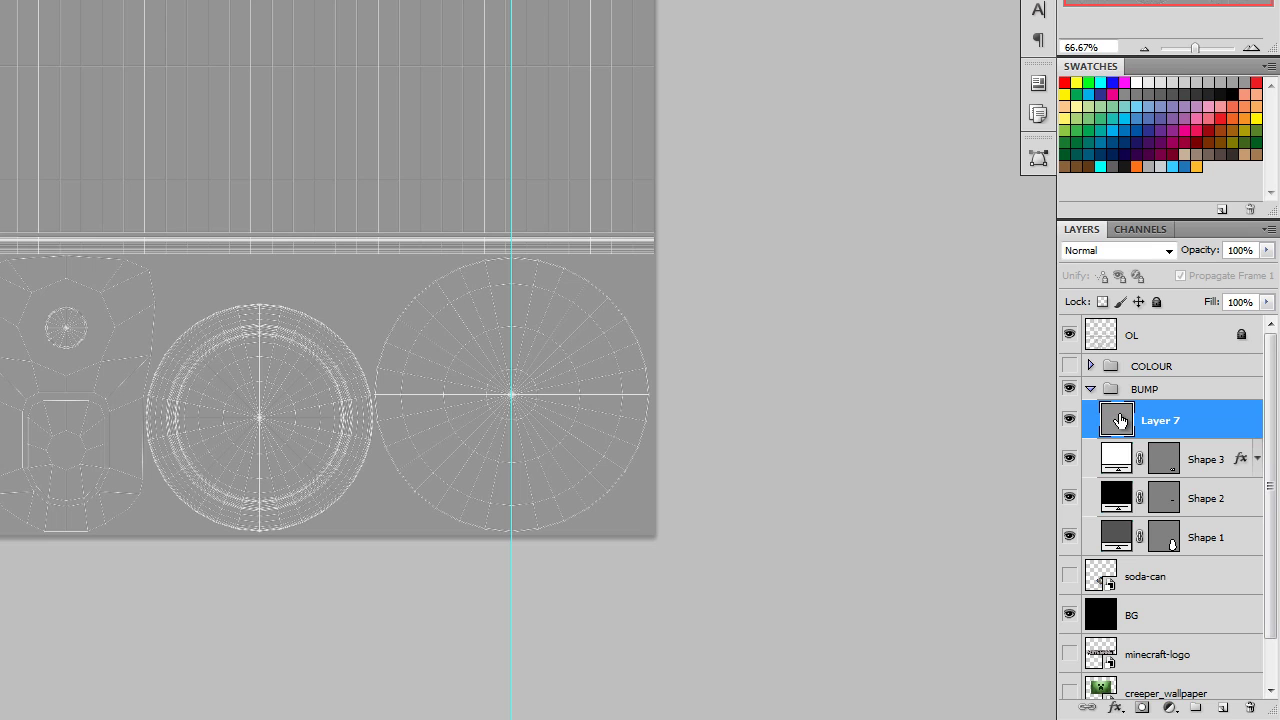
Step: Move the grey-filled Layer 7 below Shape 1 inside the BUMP group and hide the OL wireframe layer
left_click_drag(1266, 541, 1265, 613)
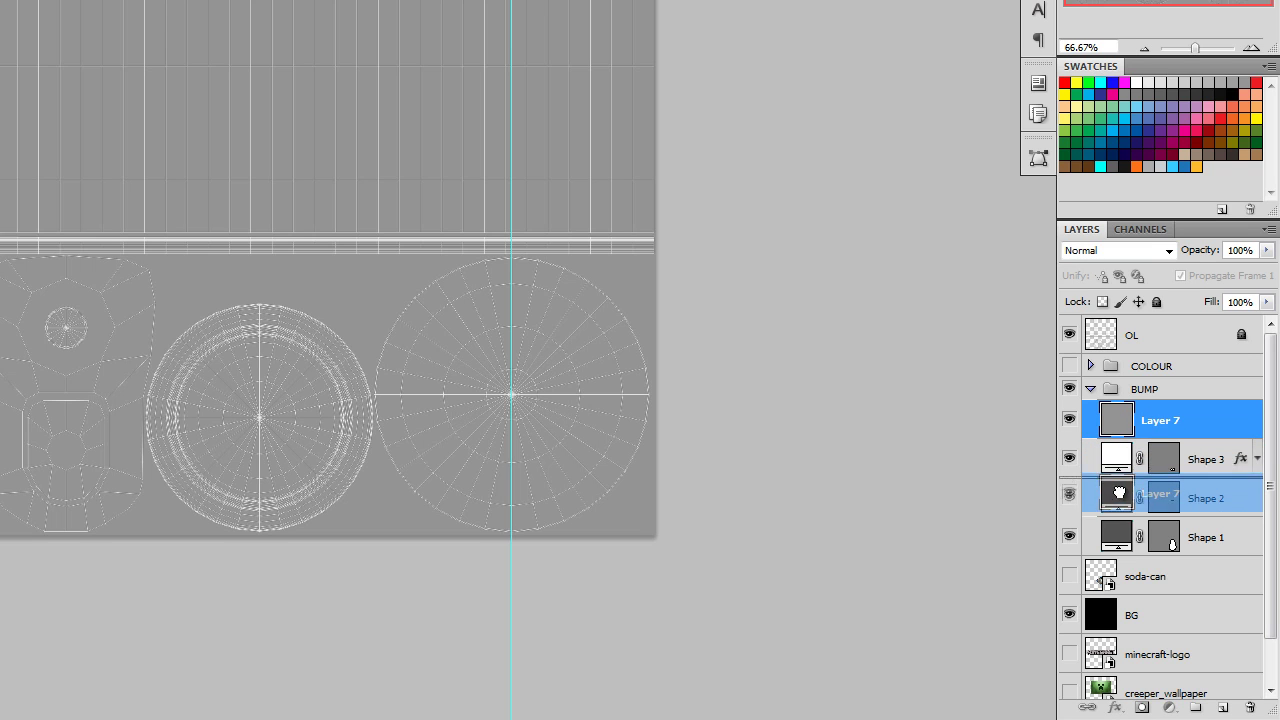
left_click_drag(1119, 492, 1128, 548)
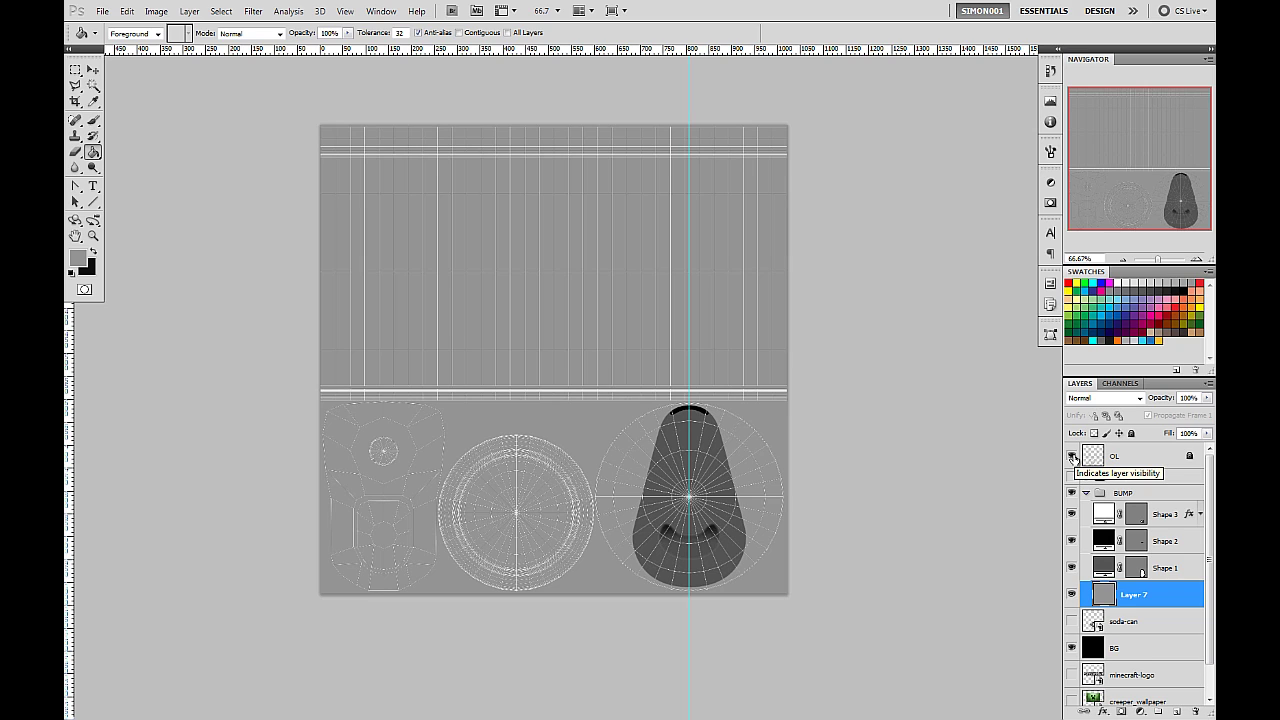
left_click(1072, 456)
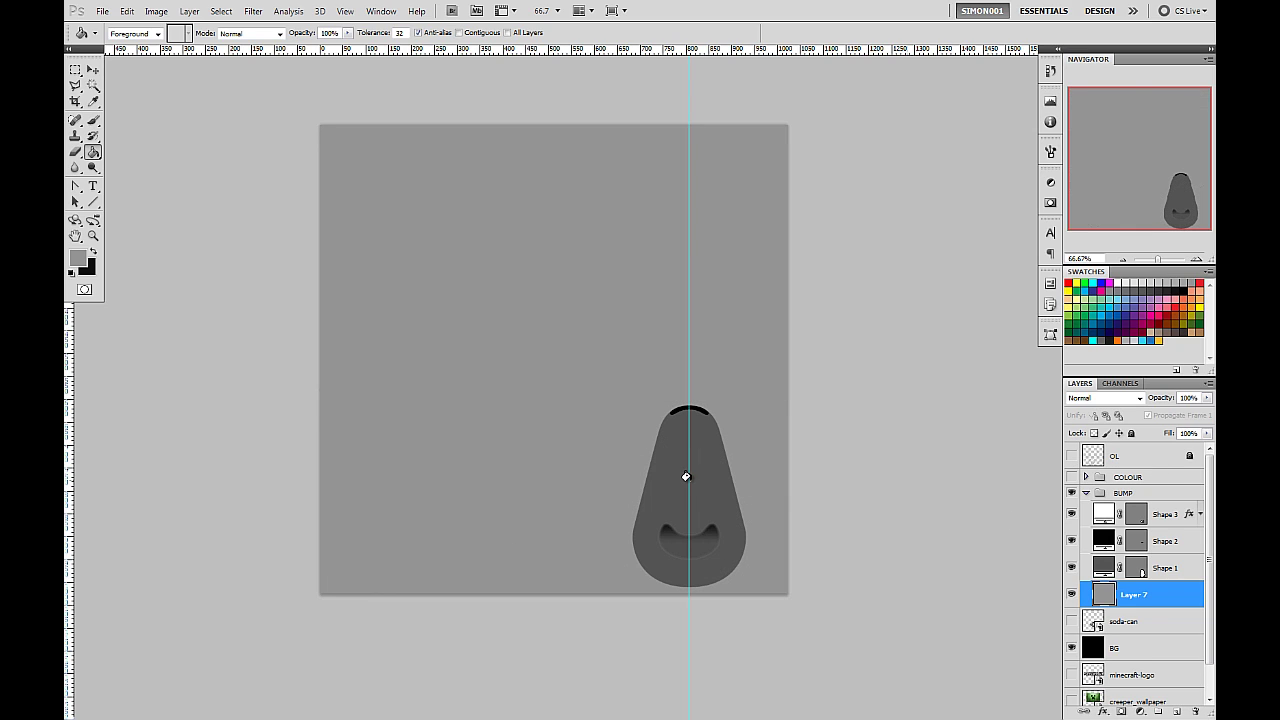
Step: Copy the layer style of the crescent on Shape 3 and paste it onto the large Shape 1 layer
left_click(1197, 260)
left_click(1197, 260)
left_click_drag(845, 616, 537, 274)
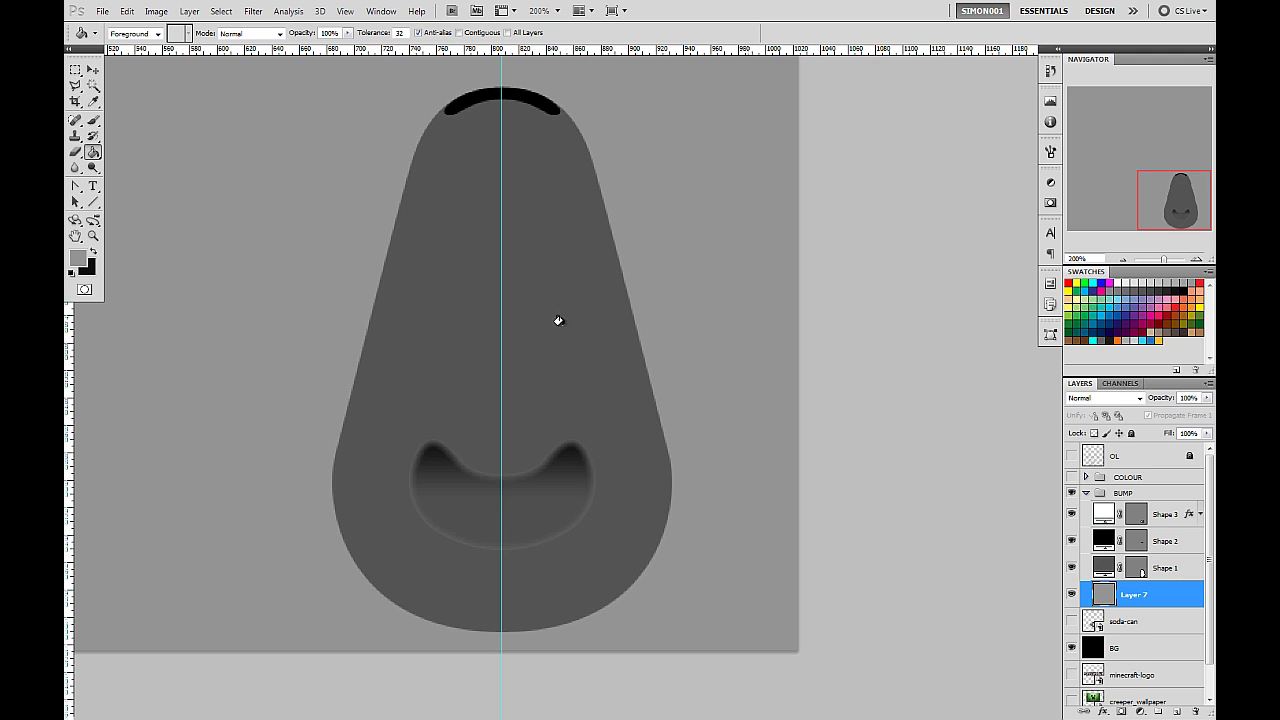
left_click(1158, 515)
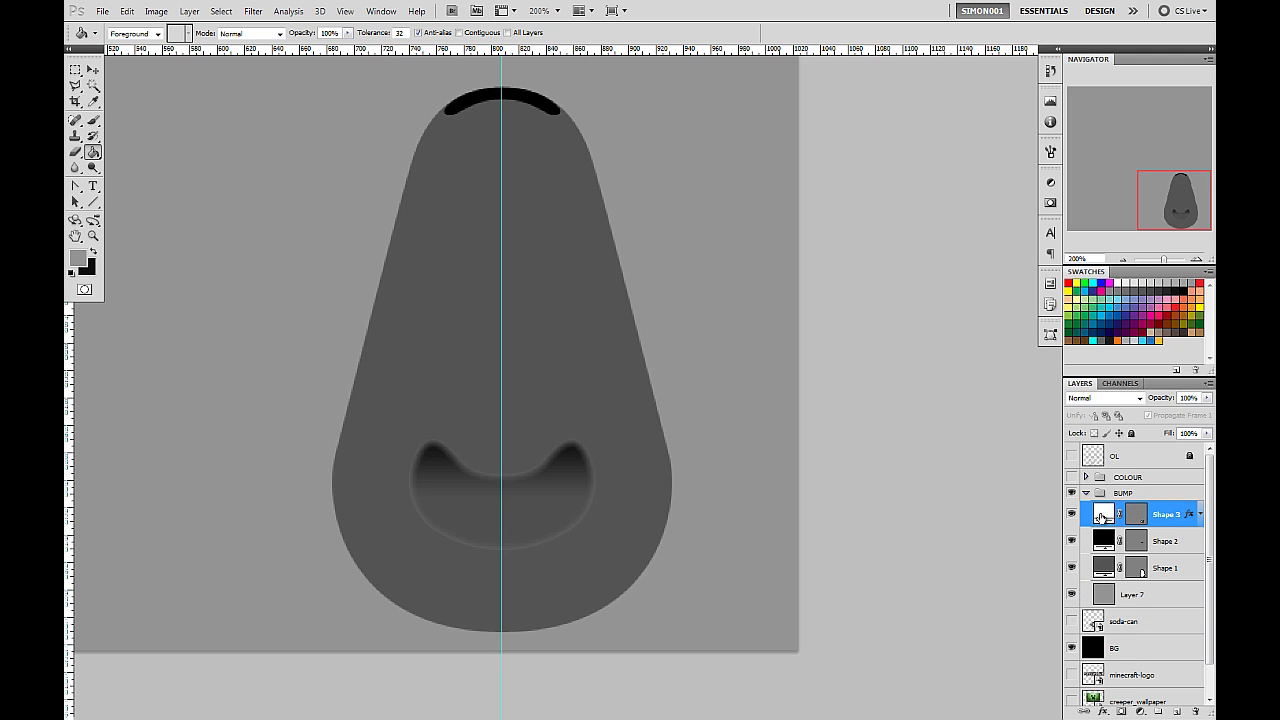
left_click(1071, 514)
left_click(1071, 514)
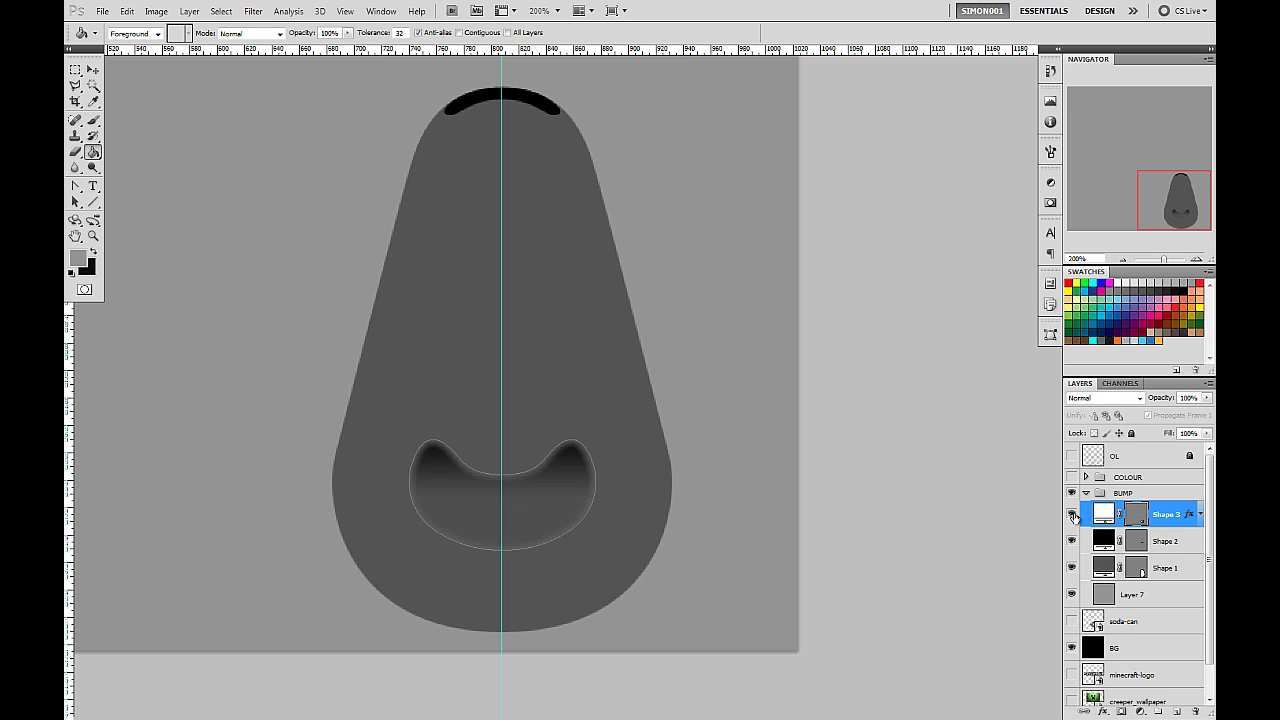
right_click(1162, 511)
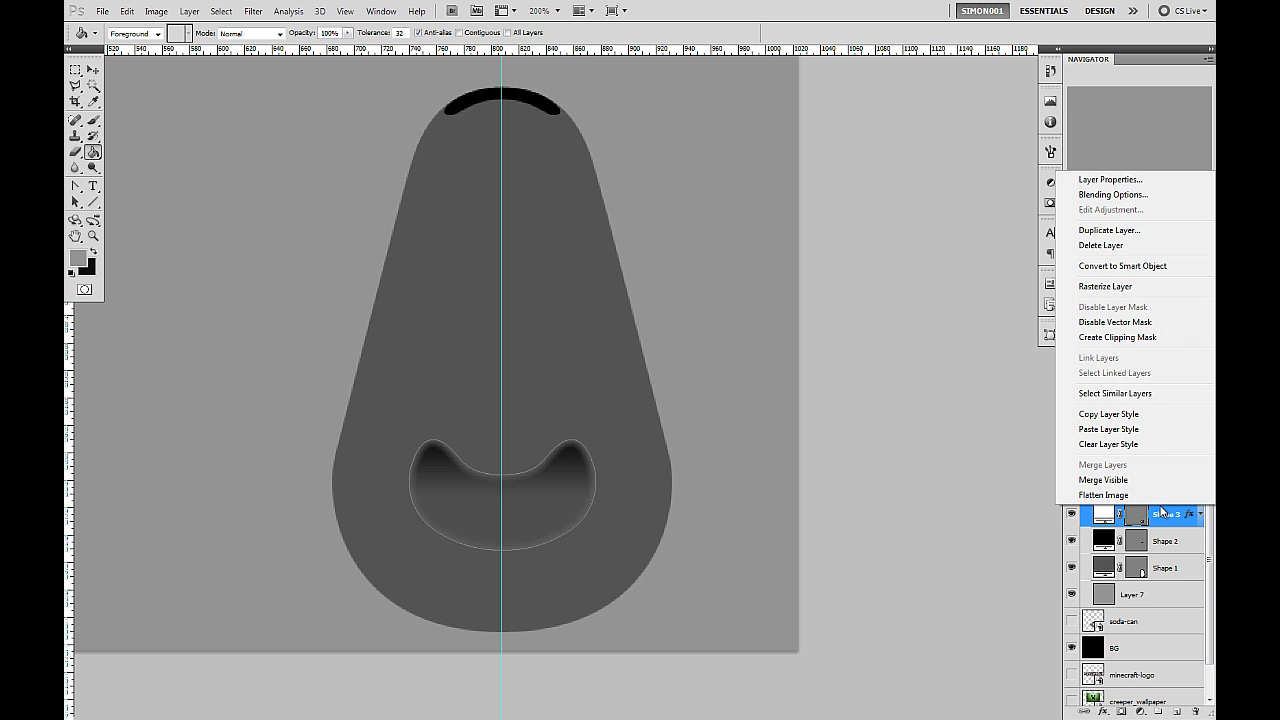
left_click(1125, 414)
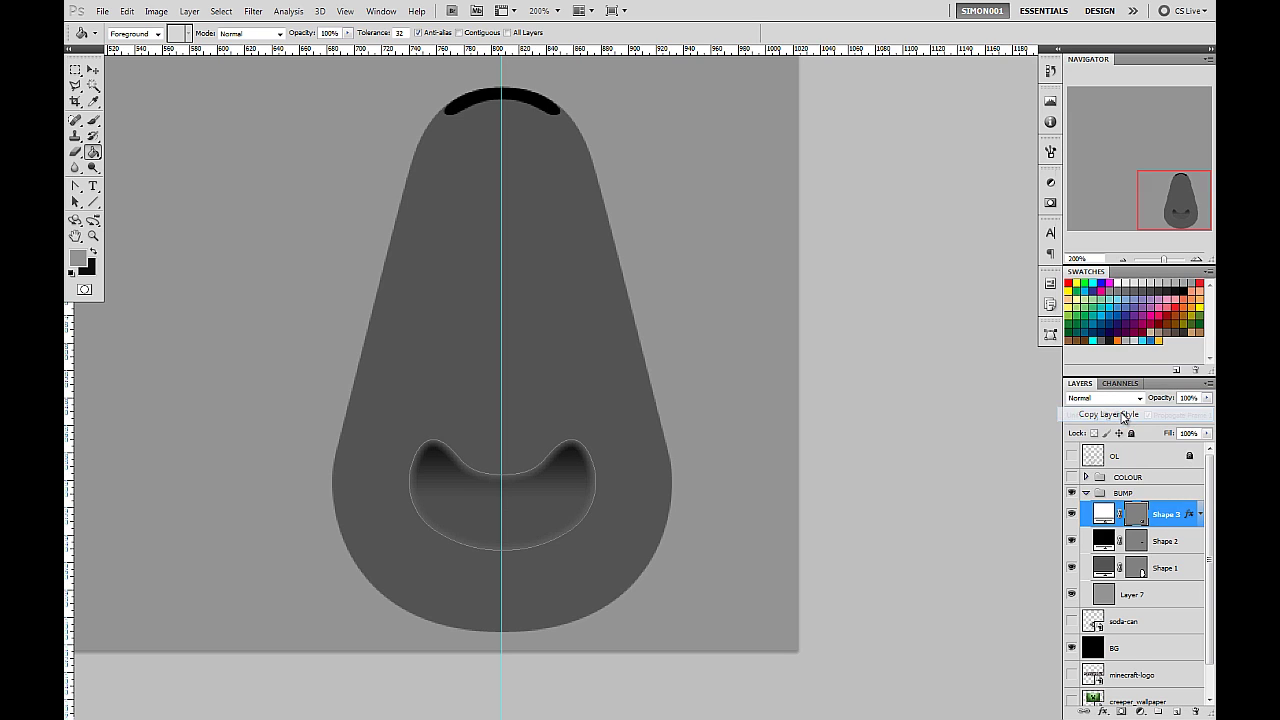
left_click(1168, 569)
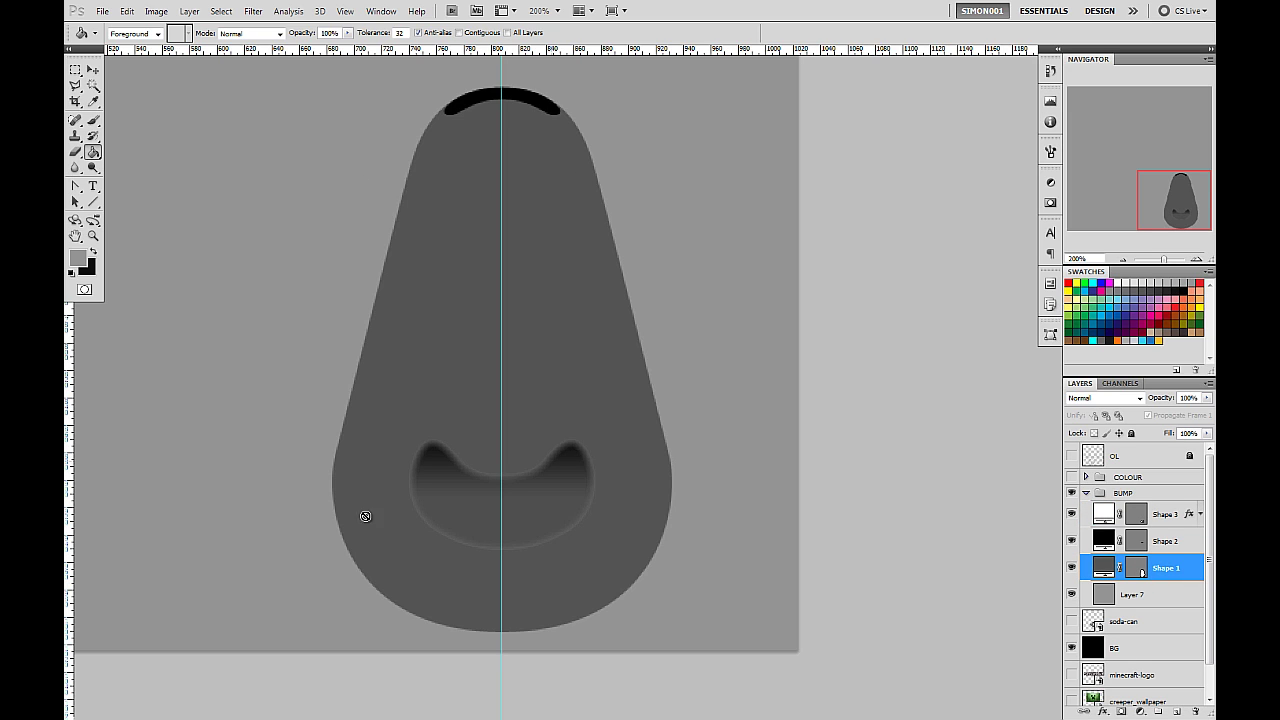
right_click(1160, 560)
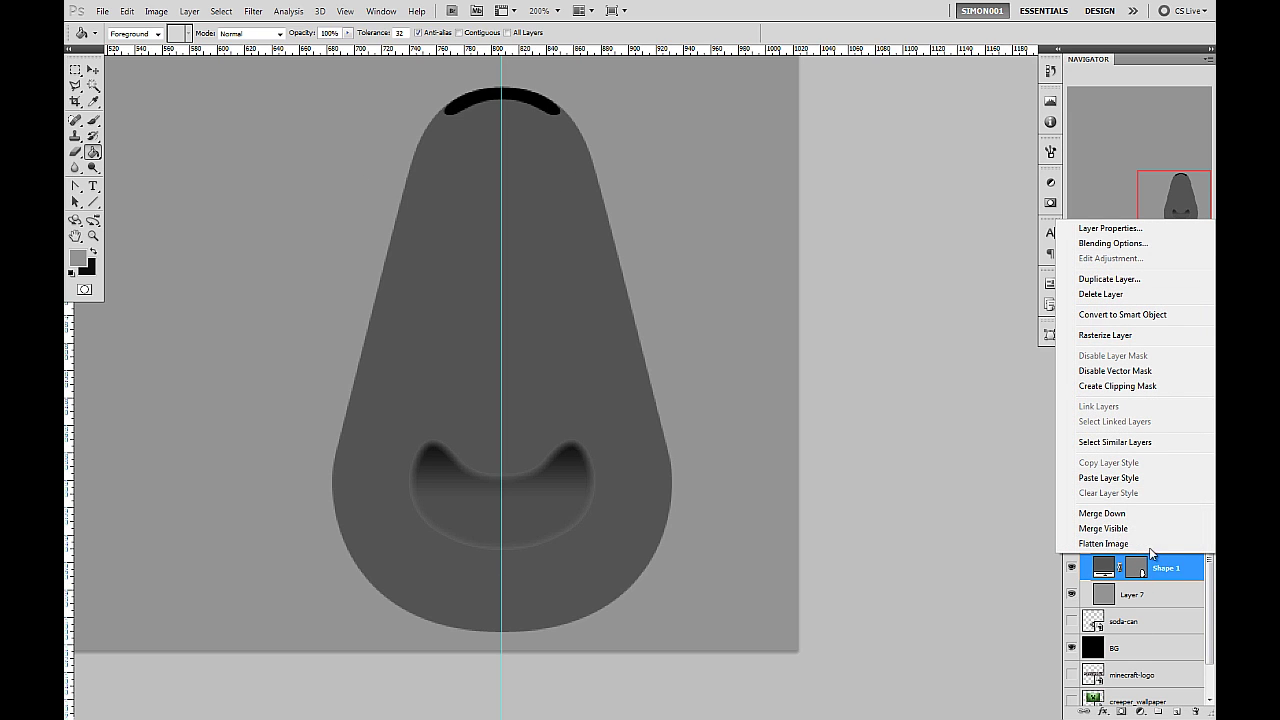
left_click(1135, 478)
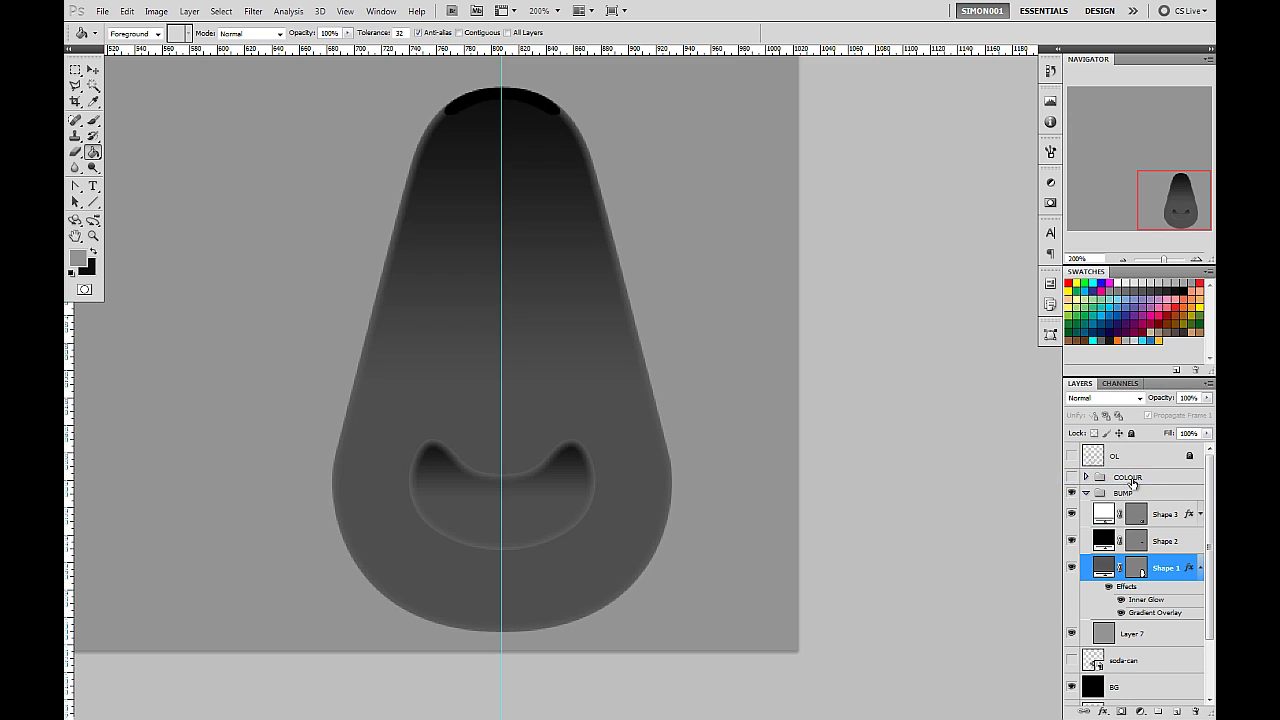
Step: Disable the Gradient Overlay in Shape 1's layer style, keeping Inner Glow enabled
double_click(1190, 568)
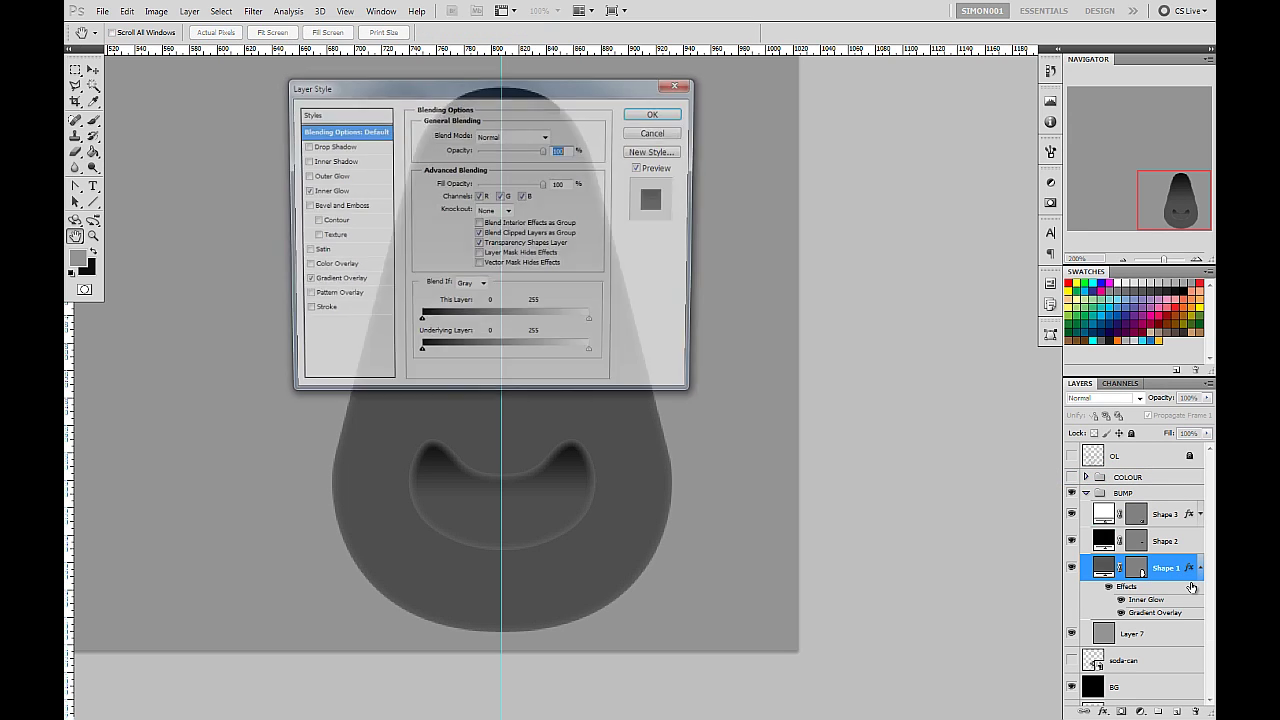
left_click_drag(556, 107, 916, 221)
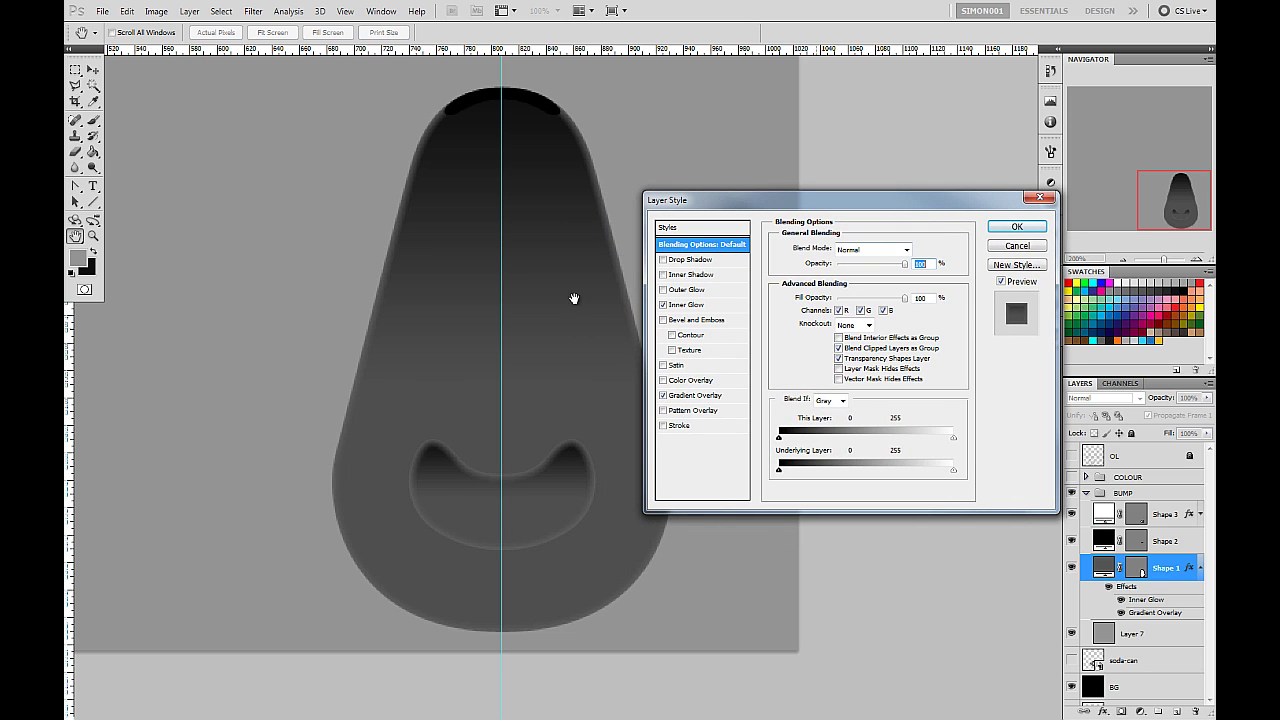
left_click(663, 396)
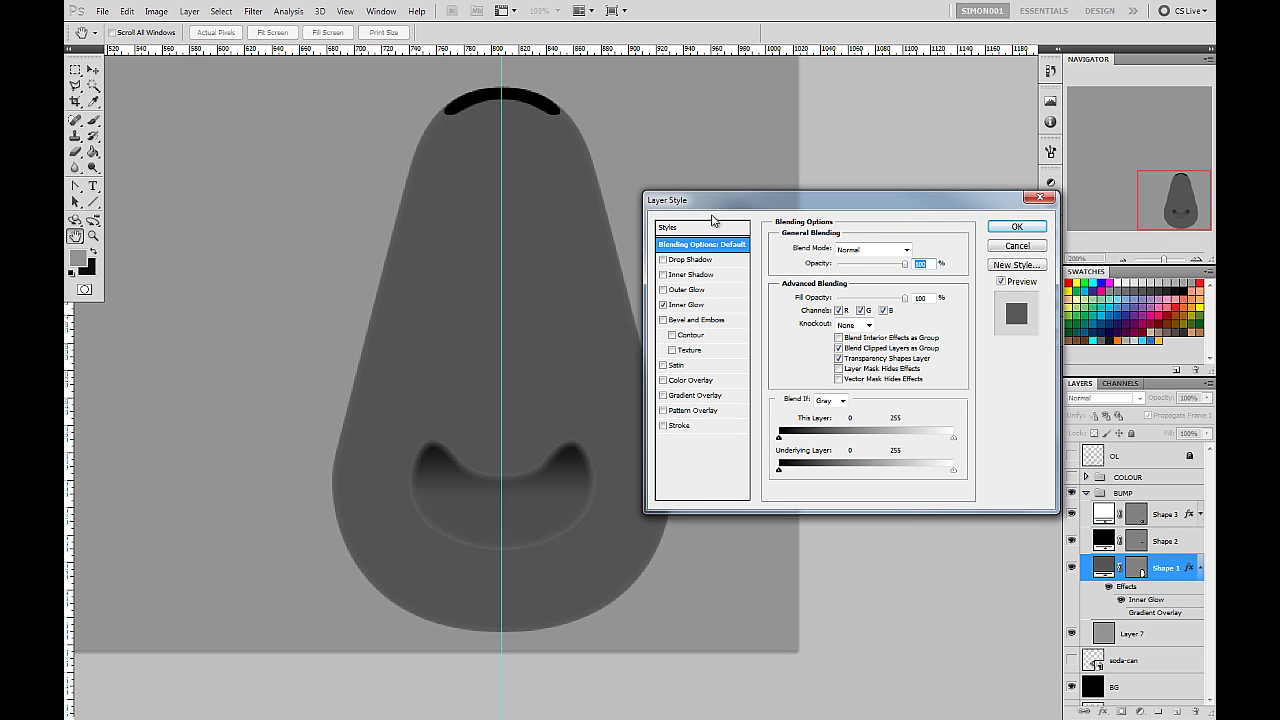
left_click_drag(745, 200, 800, 169)
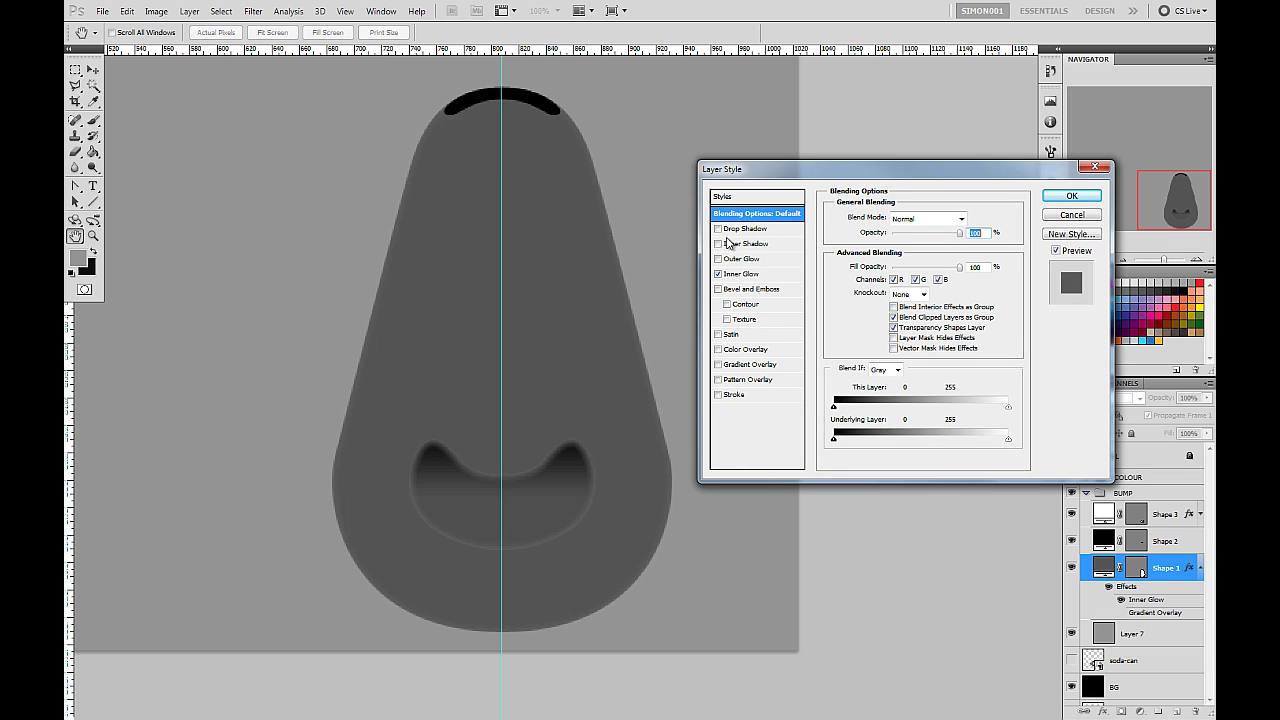
Step: Set the first colour stop of Shape 1's Inner Glow gradient to the canvas background grey, 959595
left_click(742, 275)
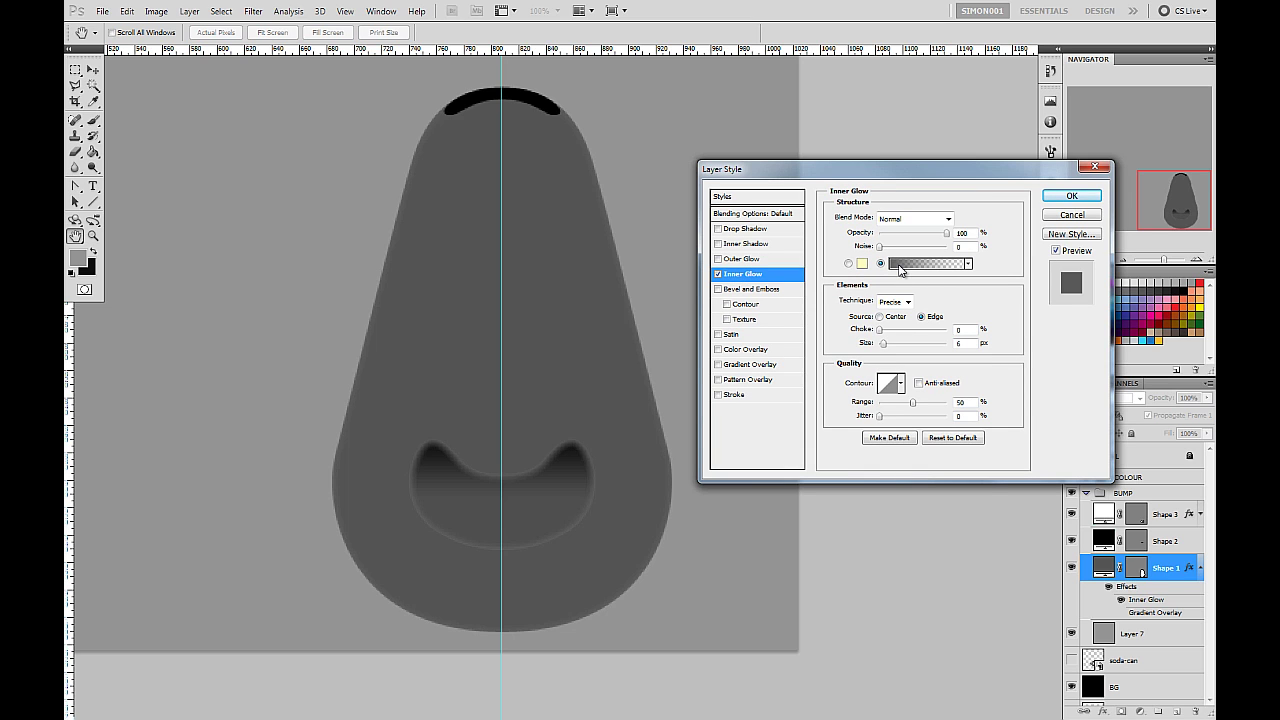
left_click(899, 268)
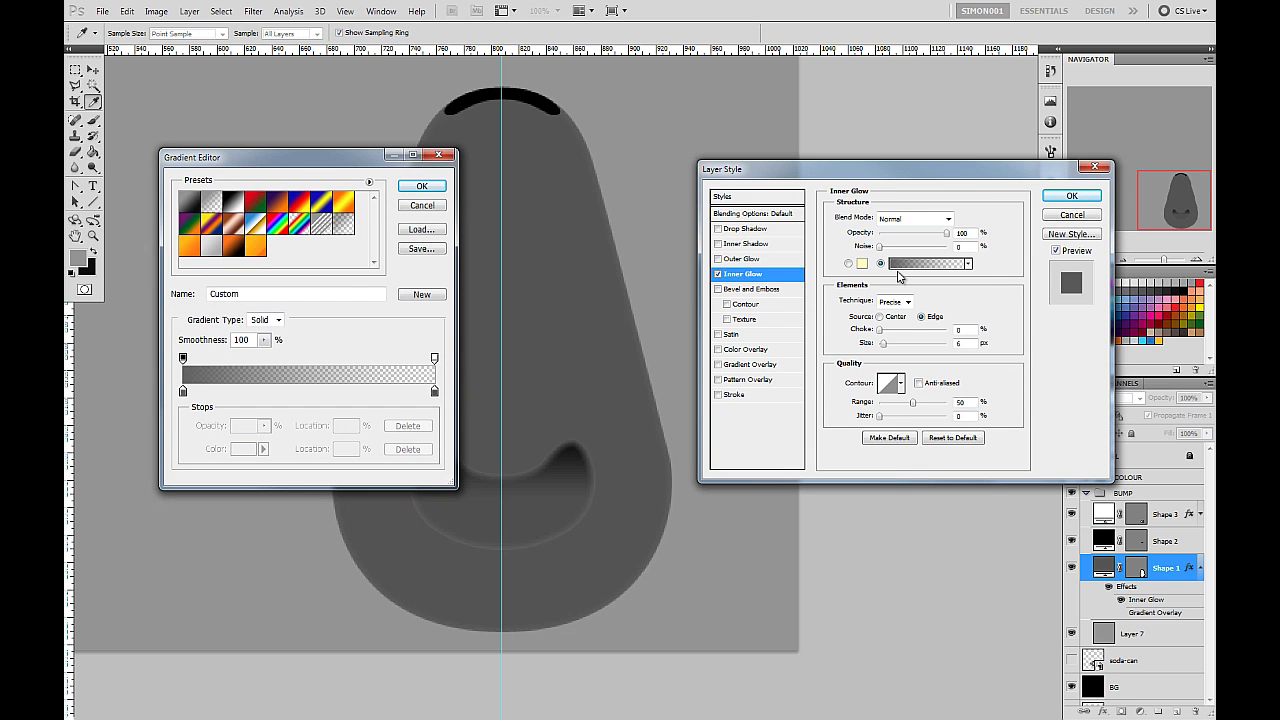
left_click_drag(352, 160, 280, 222)
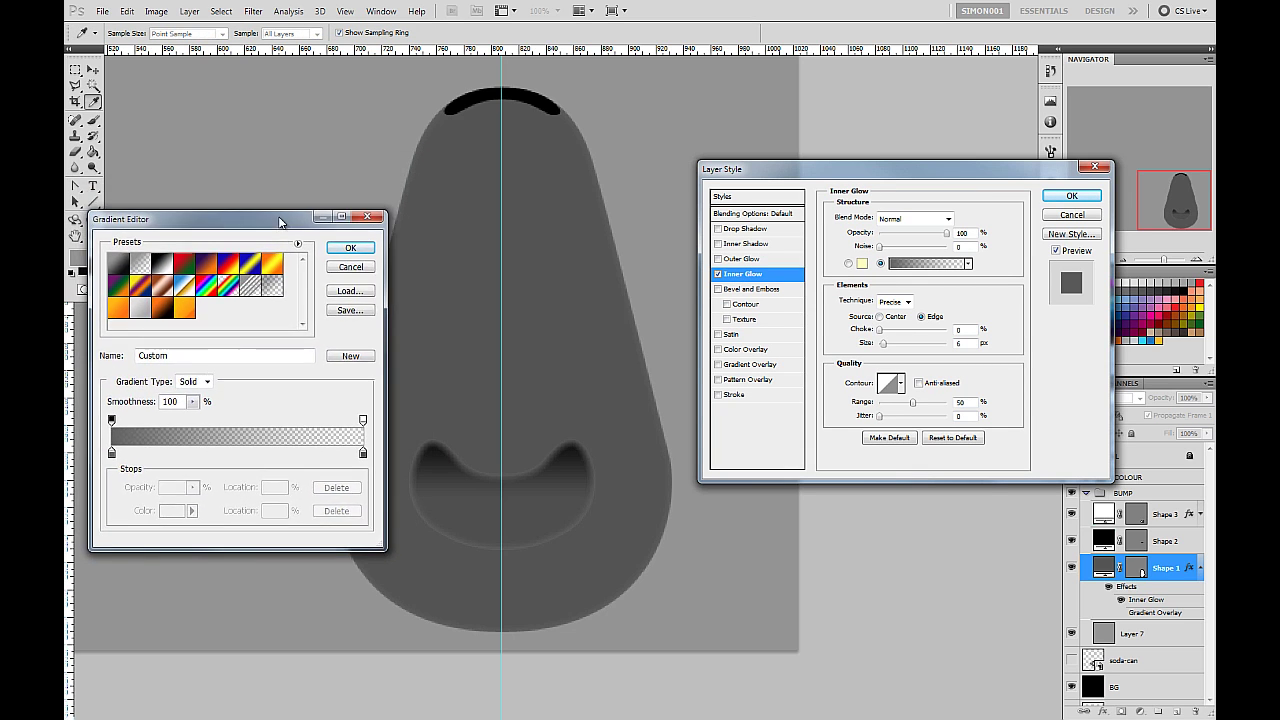
left_click(112, 453)
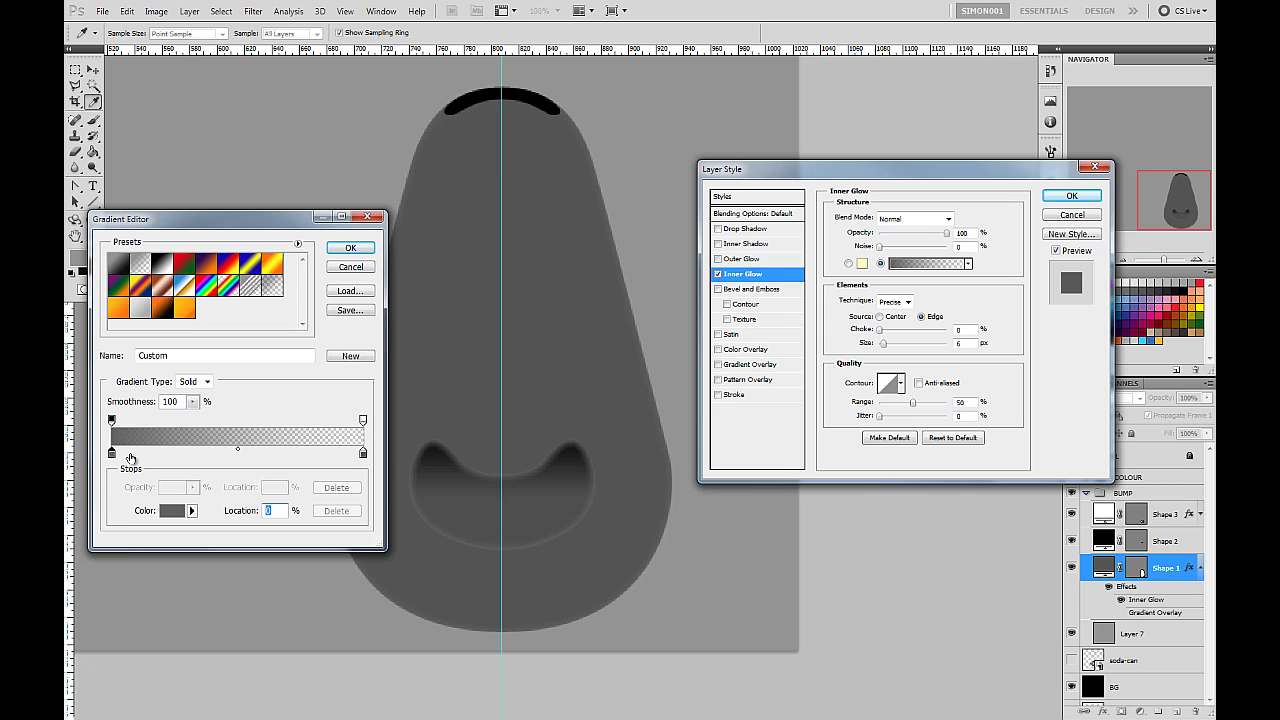
left_click(171, 511)
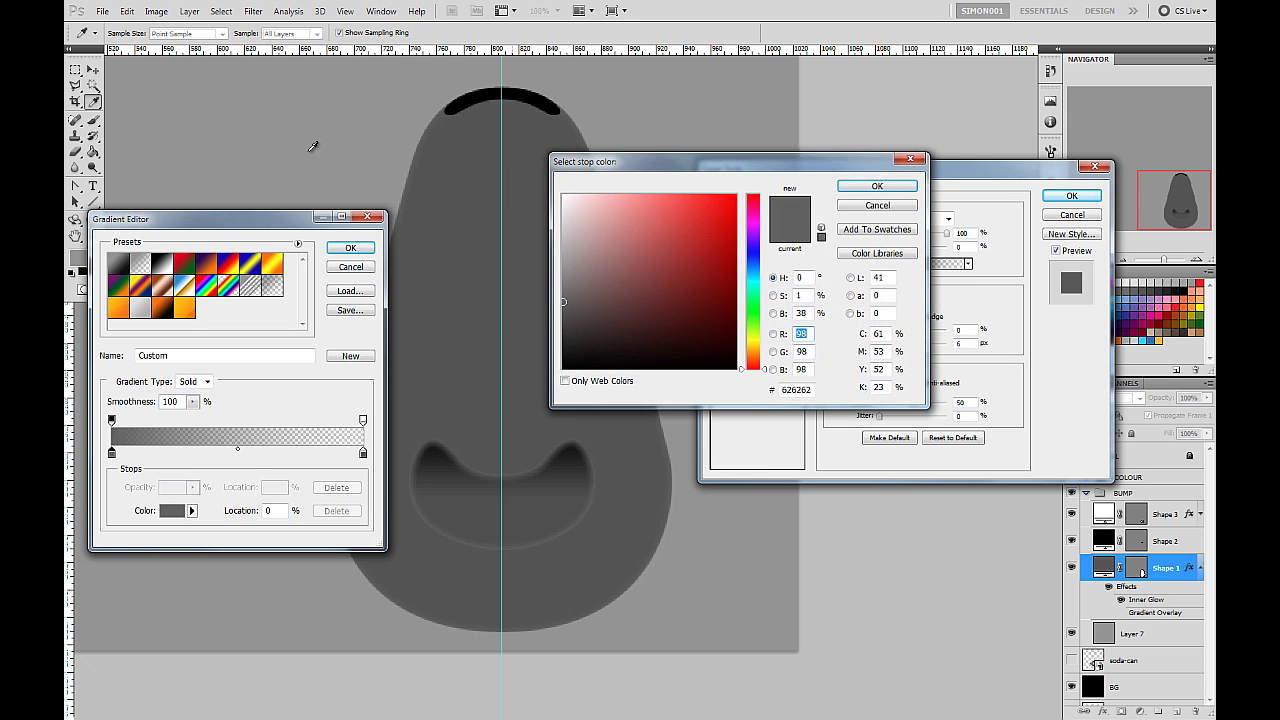
left_click(280, 123)
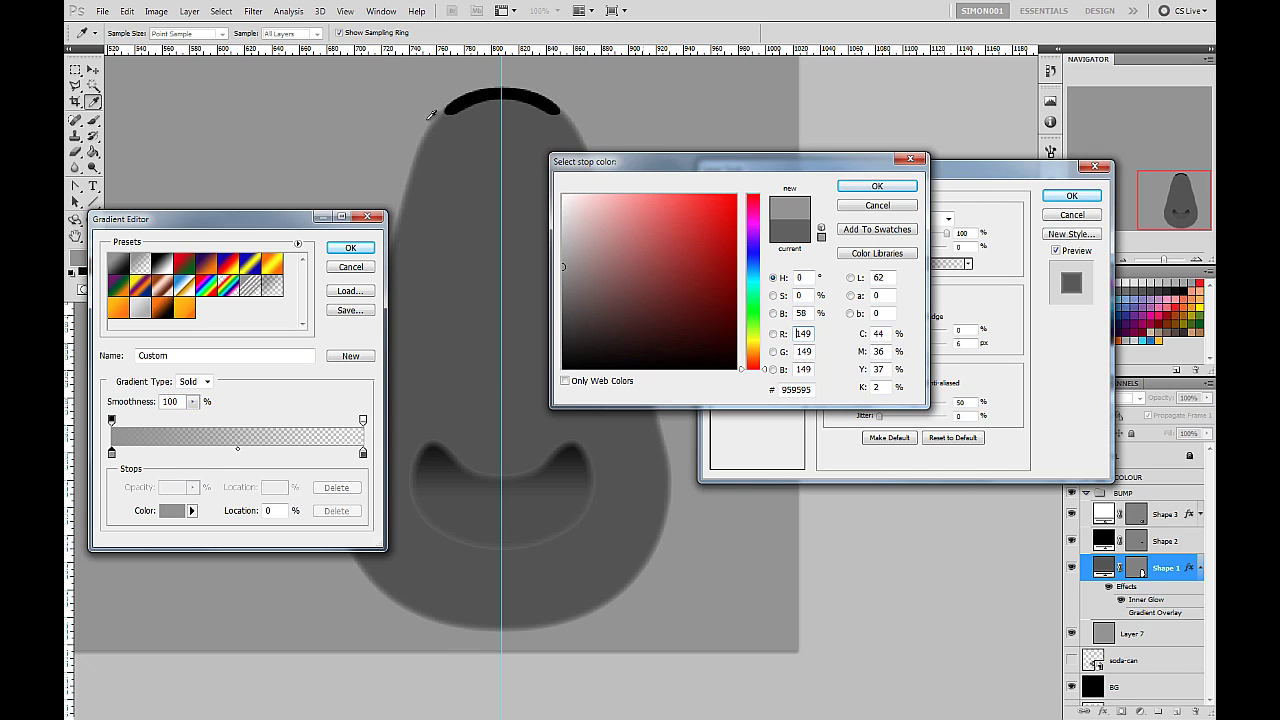
left_click(857, 187)
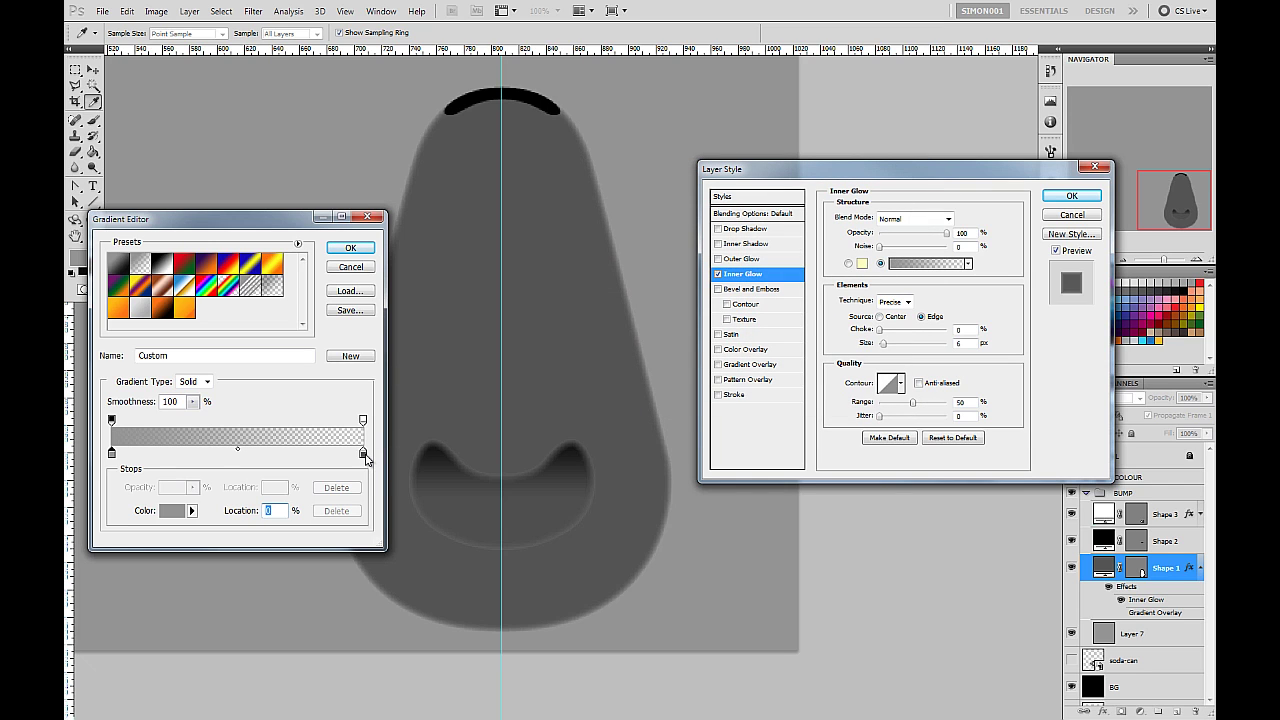
Step: Set the end colour stop of the Inner Glow gradient to the background grey 959595 and apply the layer style
left_click(364, 455)
left_click(180, 513)
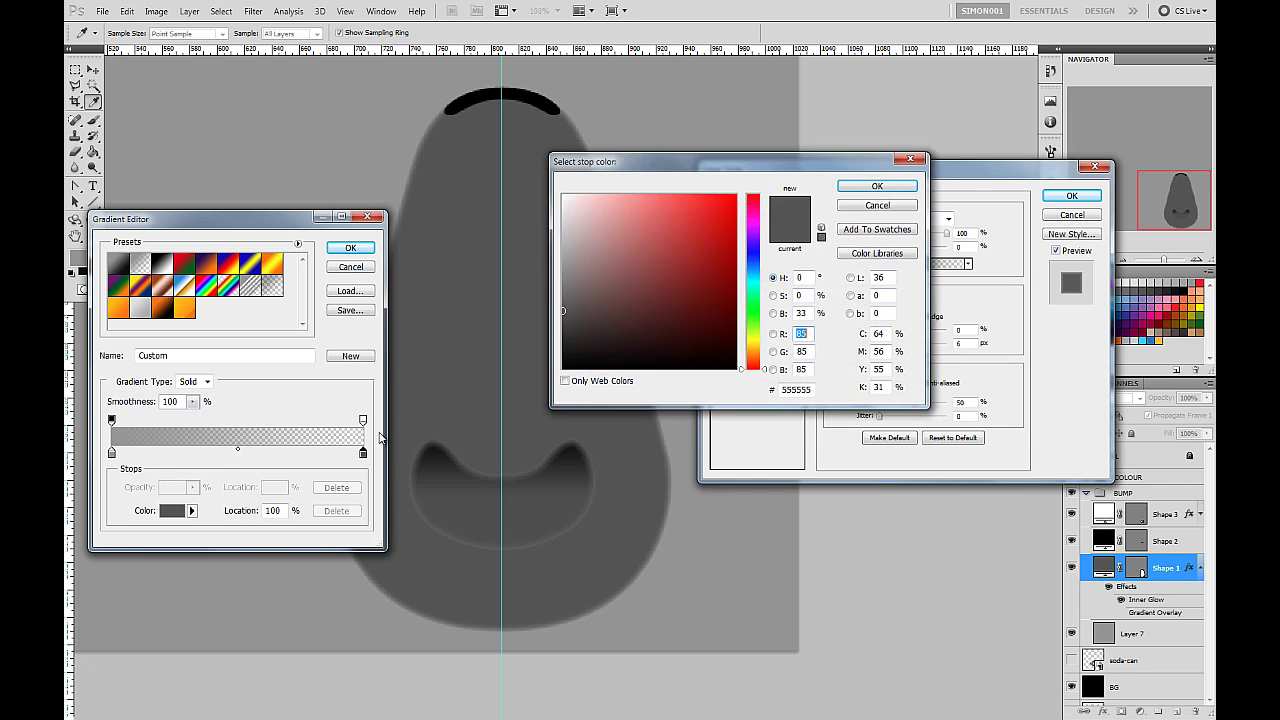
left_click(484, 215)
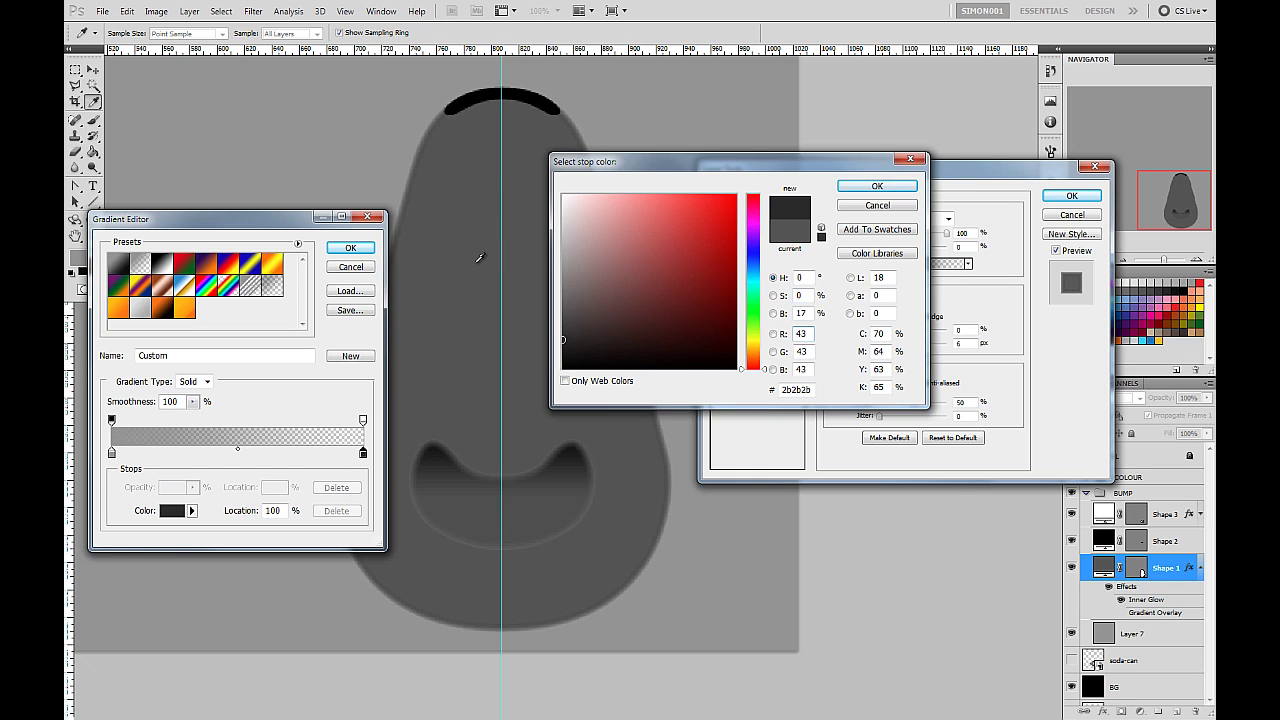
left_click(338, 82)
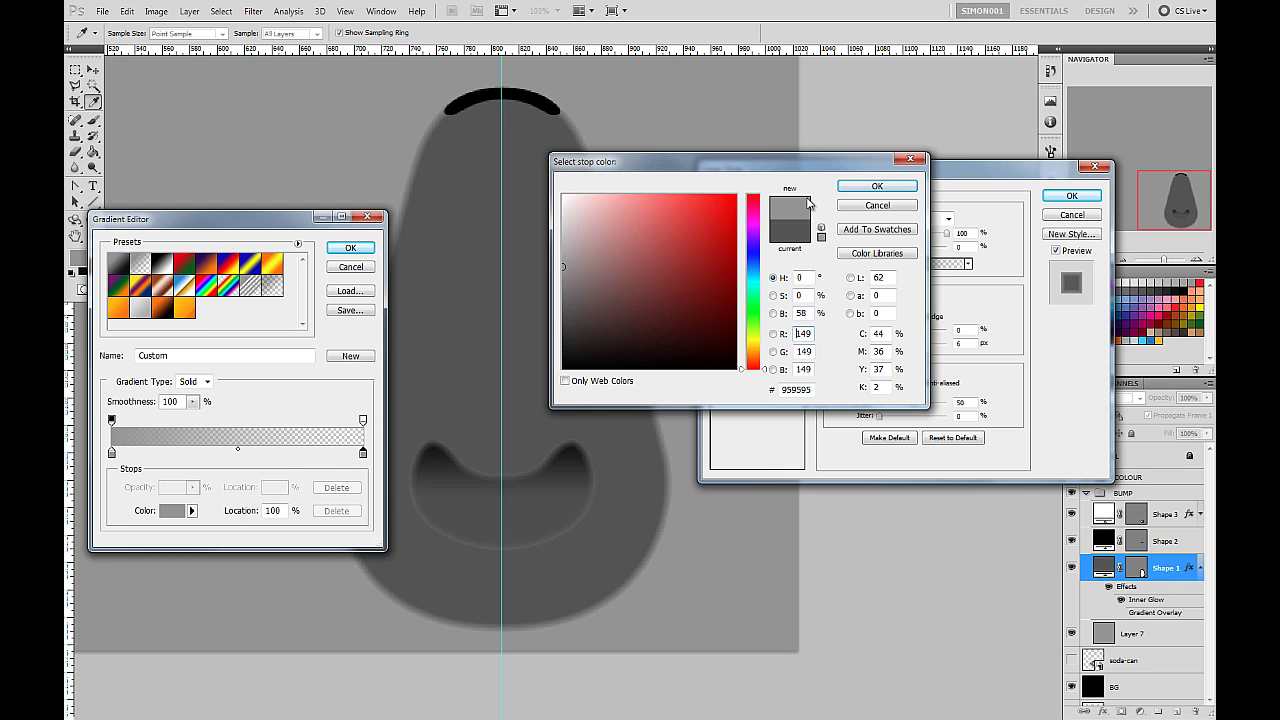
left_click(877, 186)
left_click(370, 250)
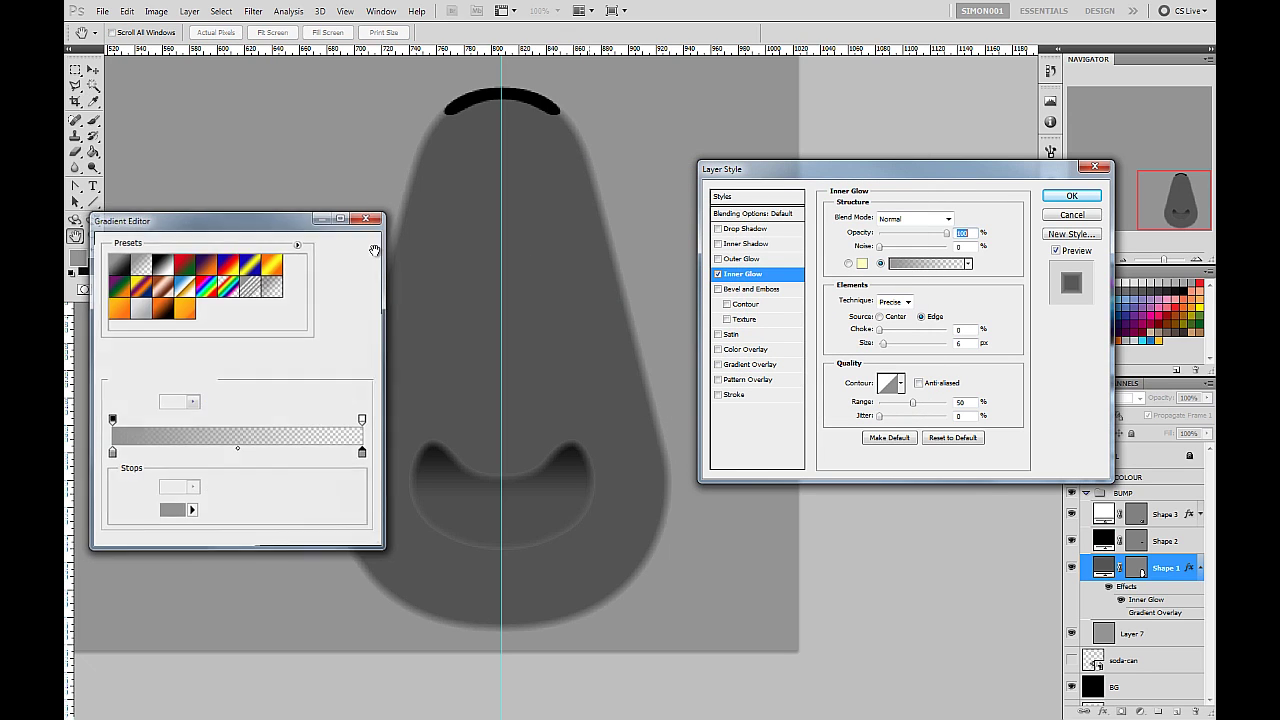
left_click(1071, 196)
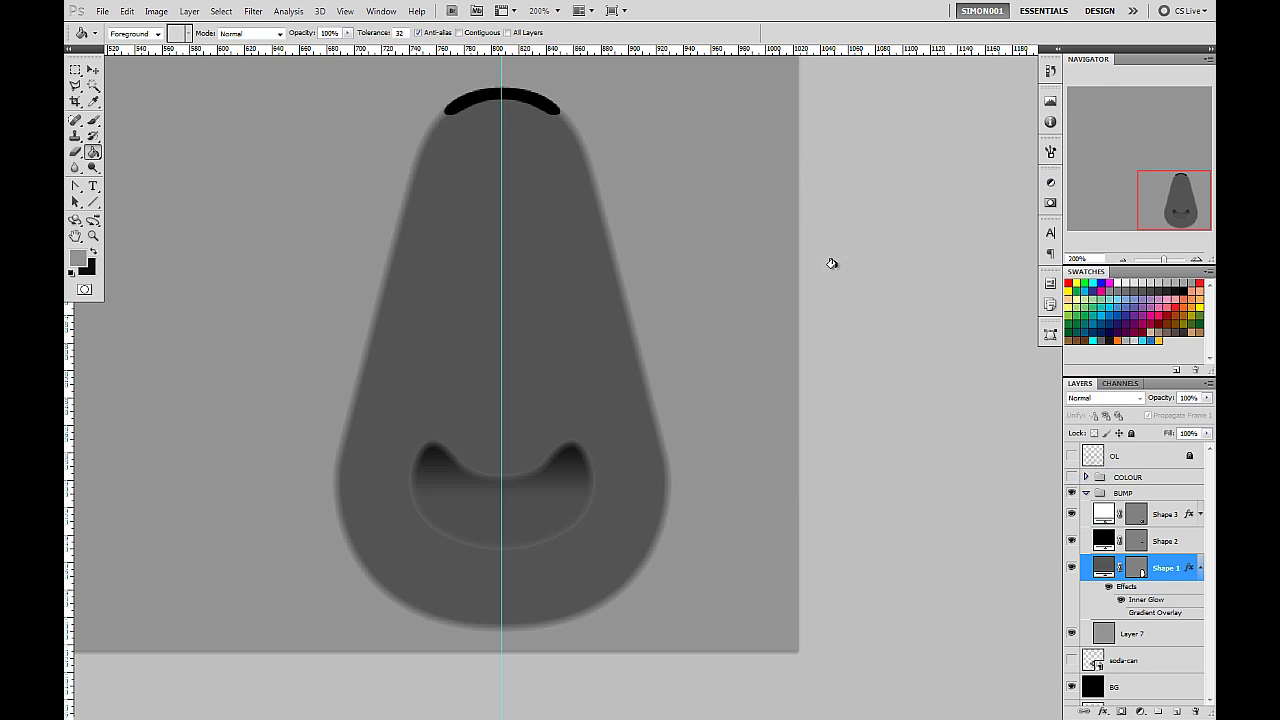
left_click(1124, 260)
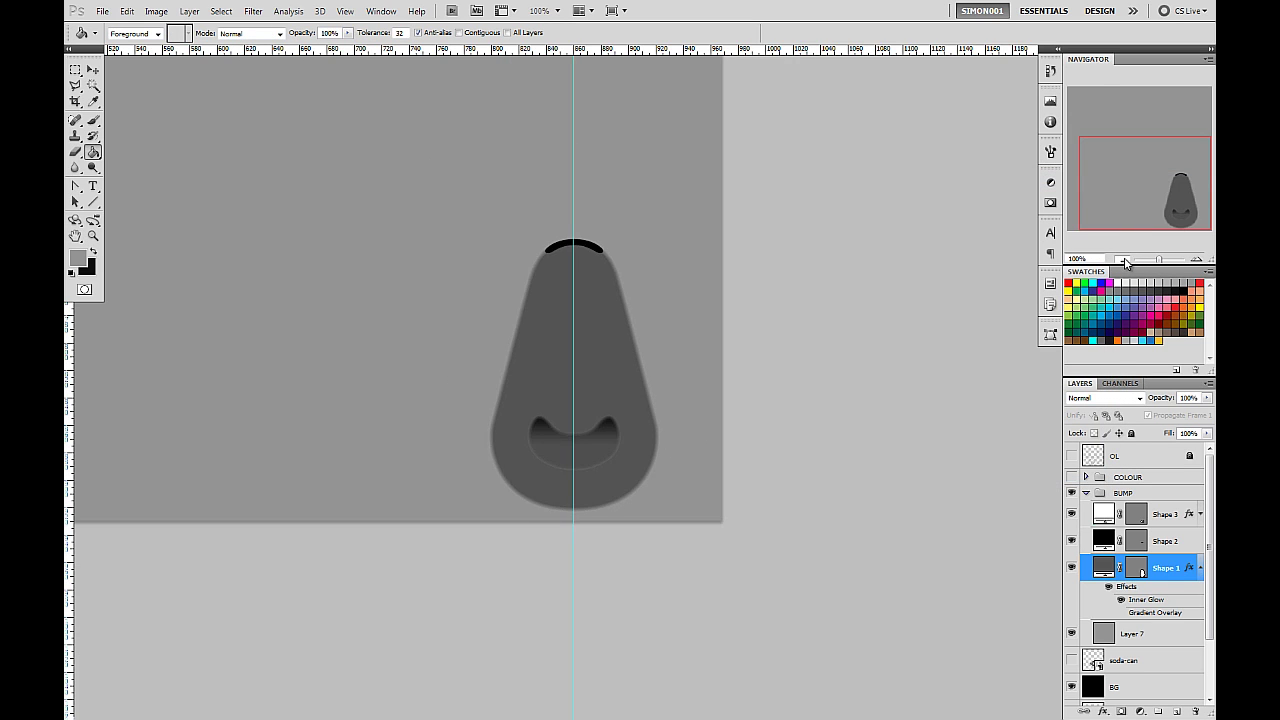
left_click(1124, 260)
left_click_drag(609, 331, 558, 295)
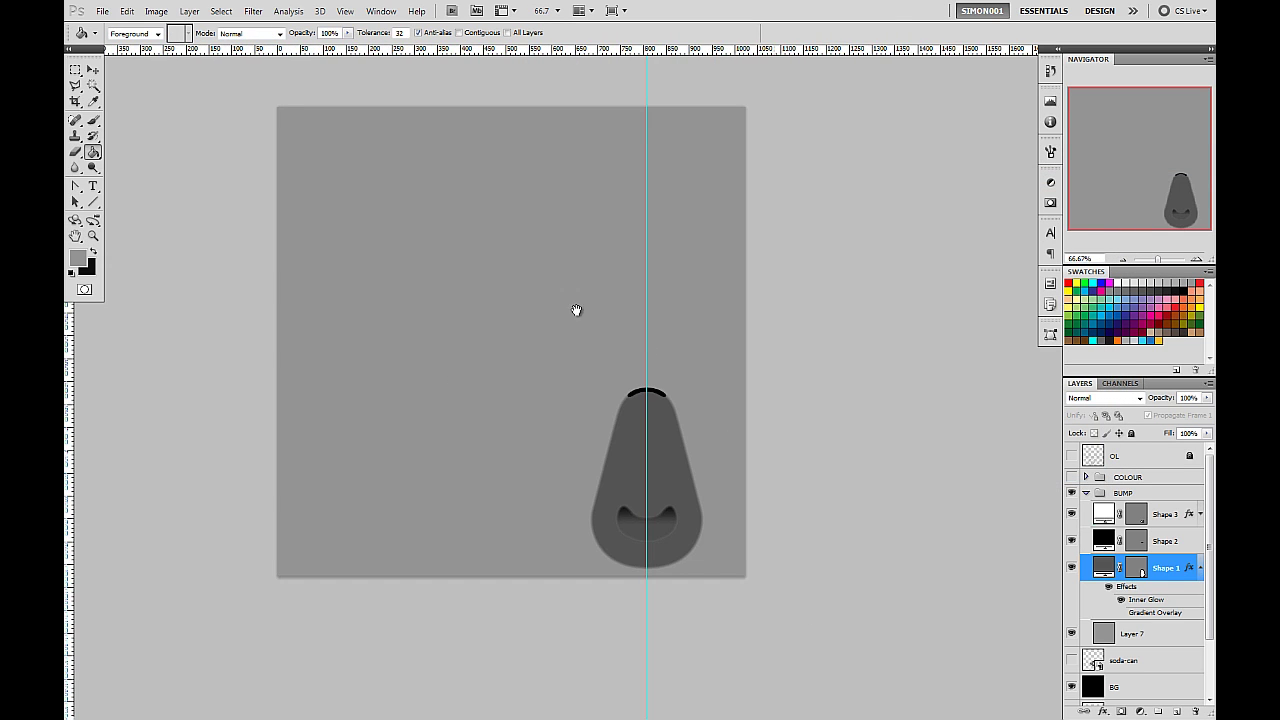
left_click_drag(740, 357, 746, 357)
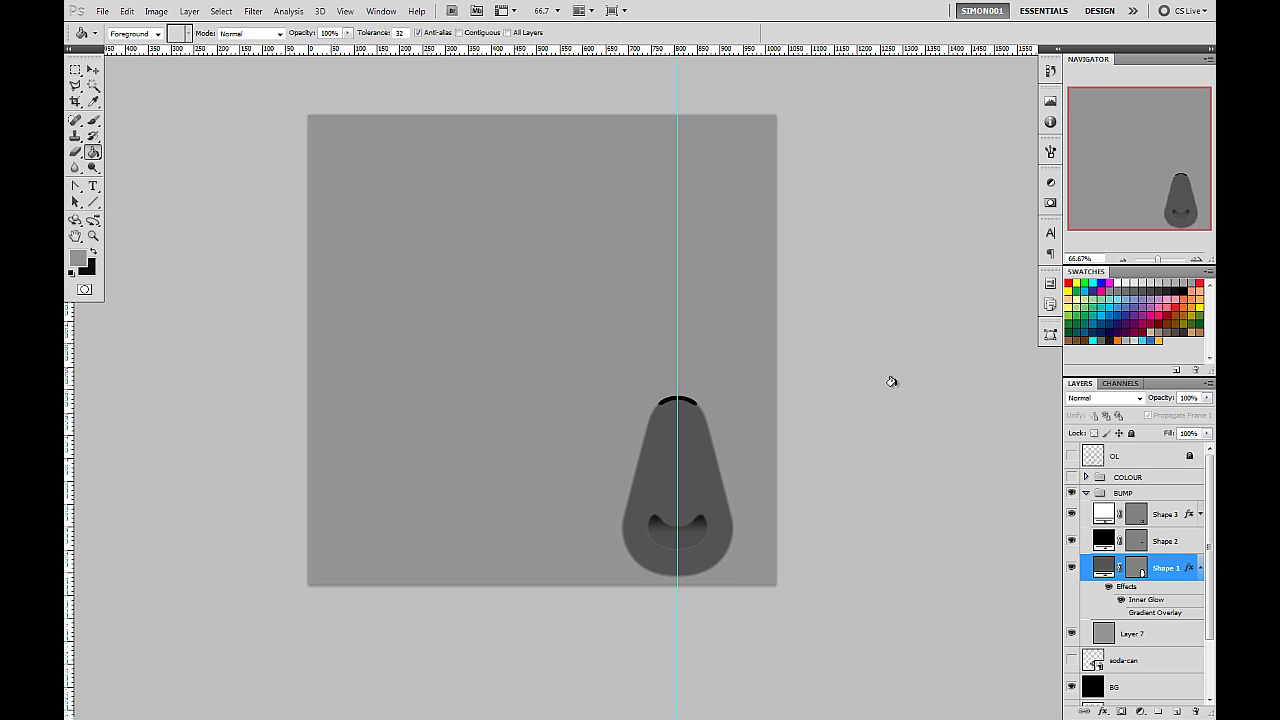